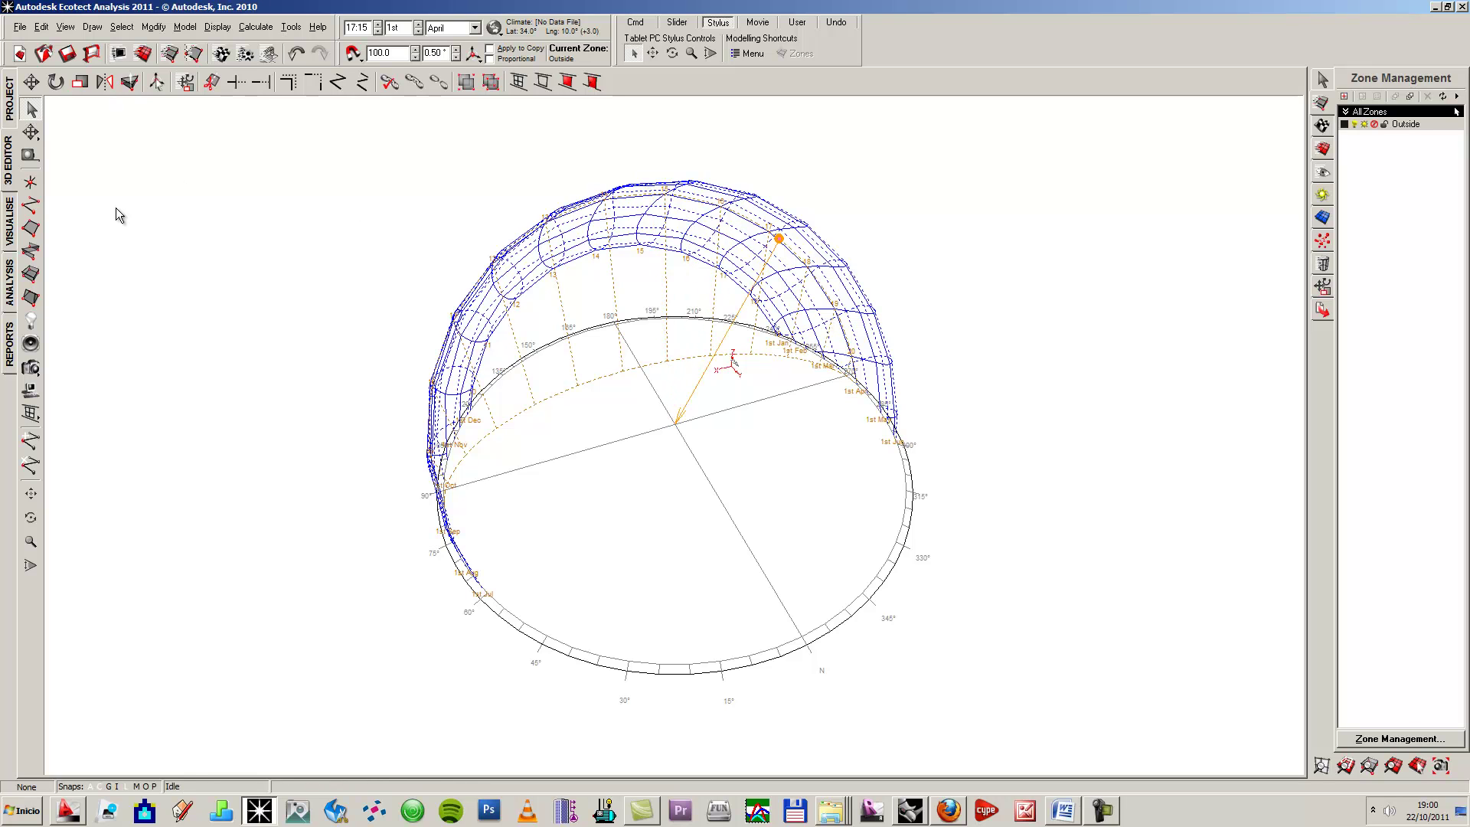
# Step: Move the sun along its path to 13:45, set the site latitude to 45°, and view the sun-path diagram from several angles
pyautogui.moveTo(777, 238); pyautogui.dragTo(587, 203)
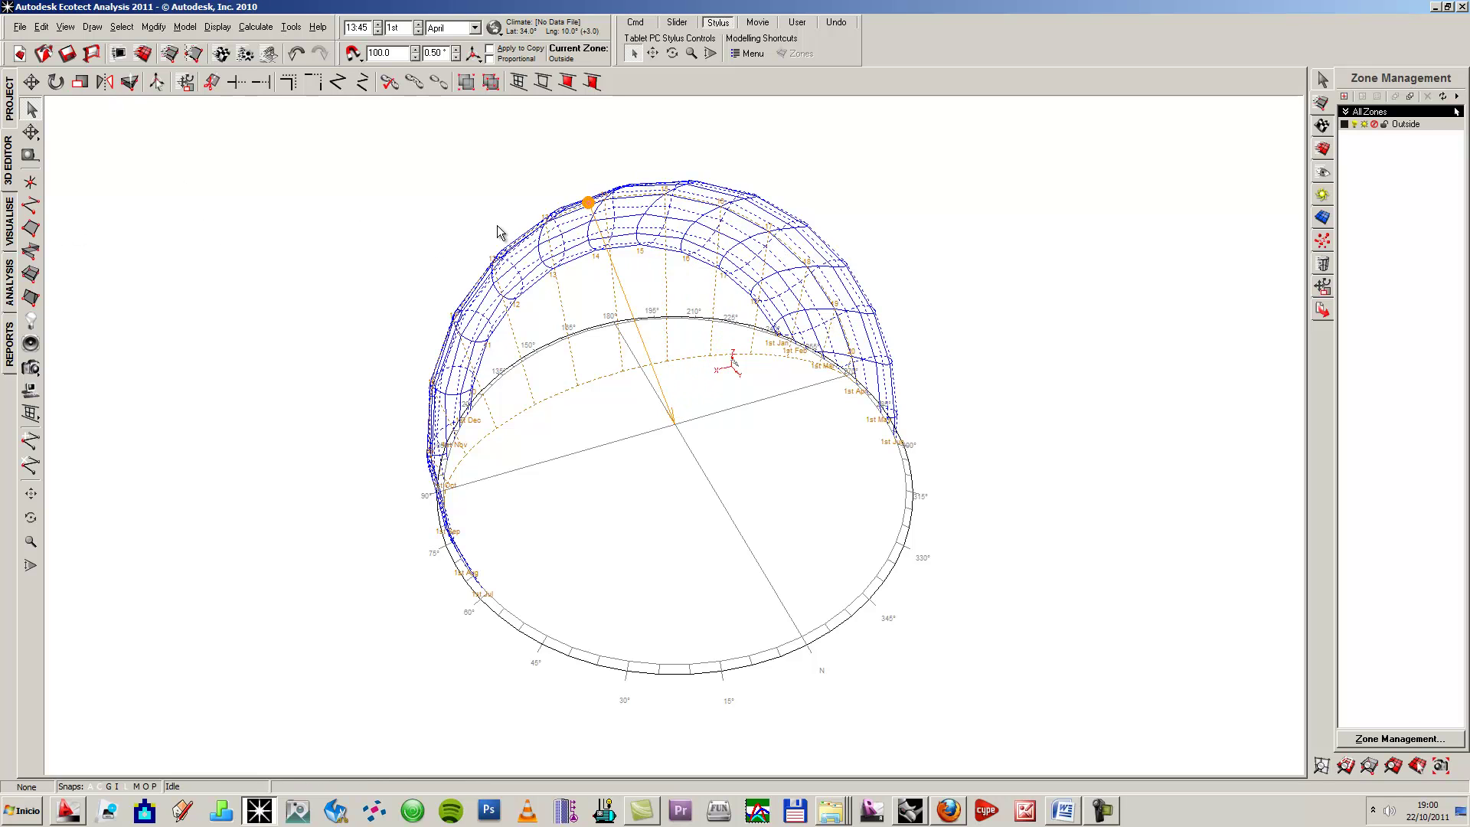
pyautogui.click(9, 99)
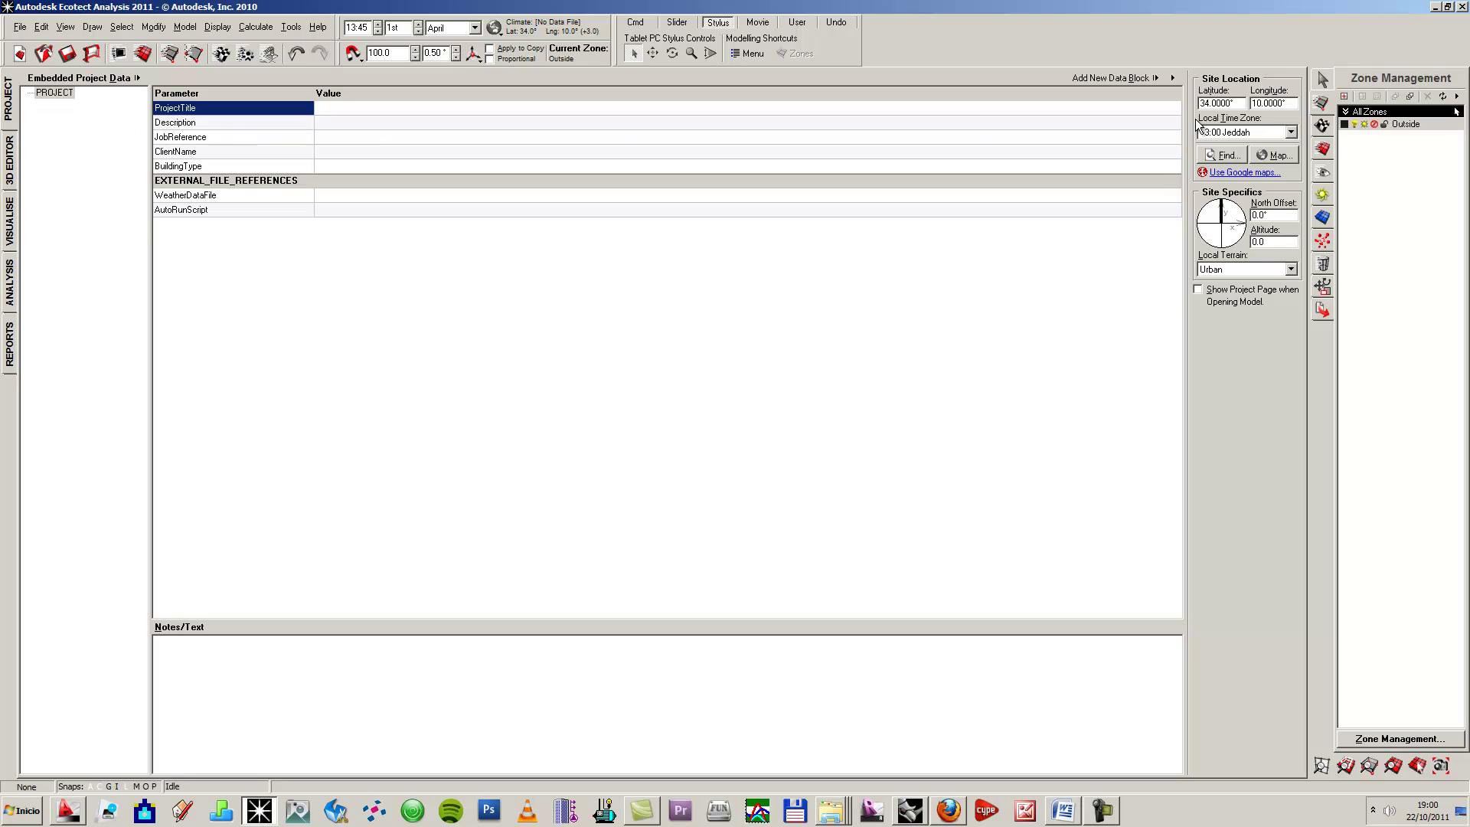
pyautogui.write('35')
pyautogui.press('Return')
pyautogui.write('45')
pyautogui.press('Return')
pyautogui.click(613, 276)
pyautogui.click(8, 164)
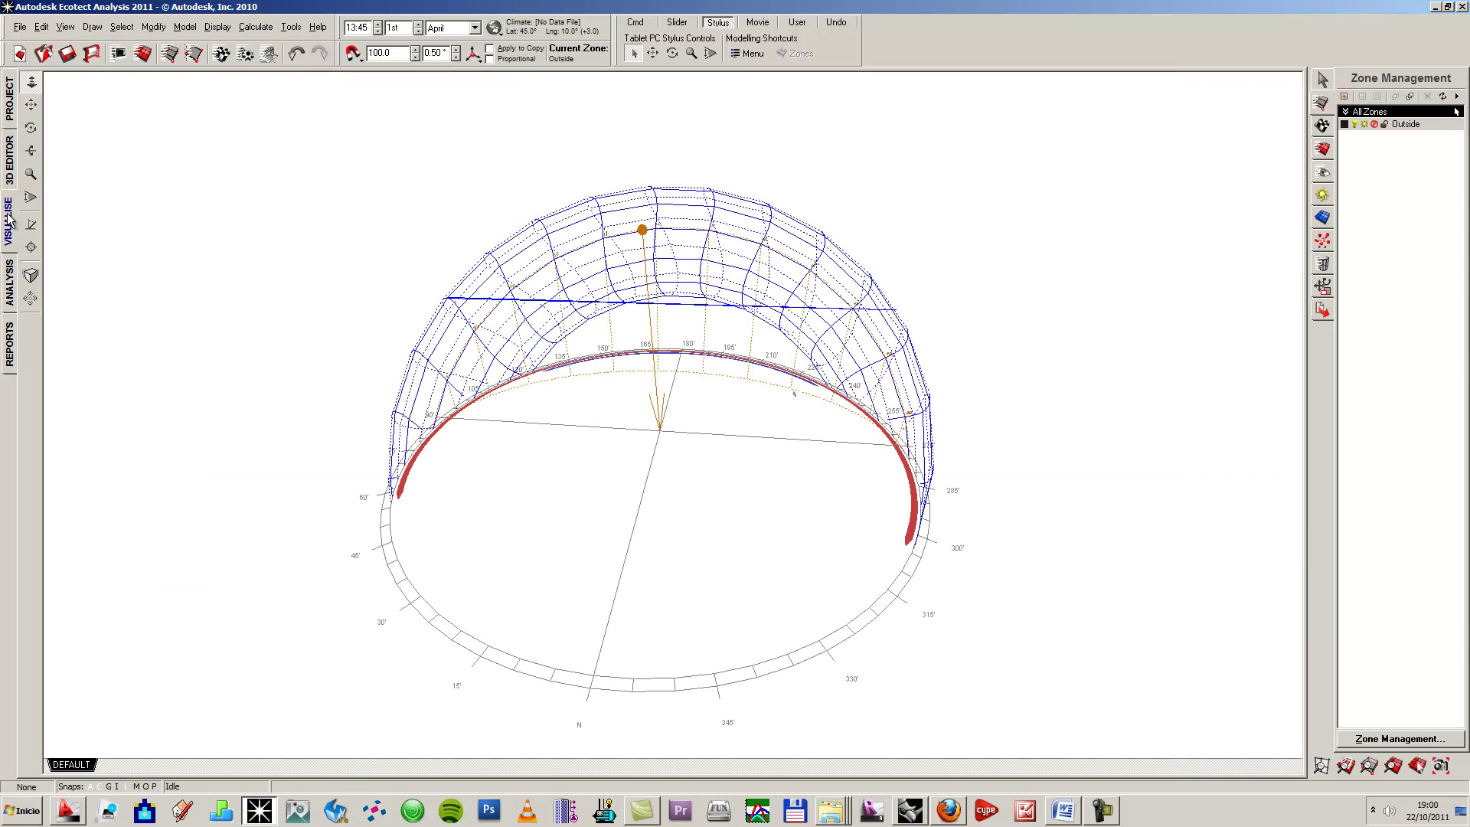
pyautogui.moveTo(486, 282); pyautogui.dragTo(748, 239, button='right')
pyautogui.moveTo(751, 302); pyautogui.dragTo(309, 289, button='right')
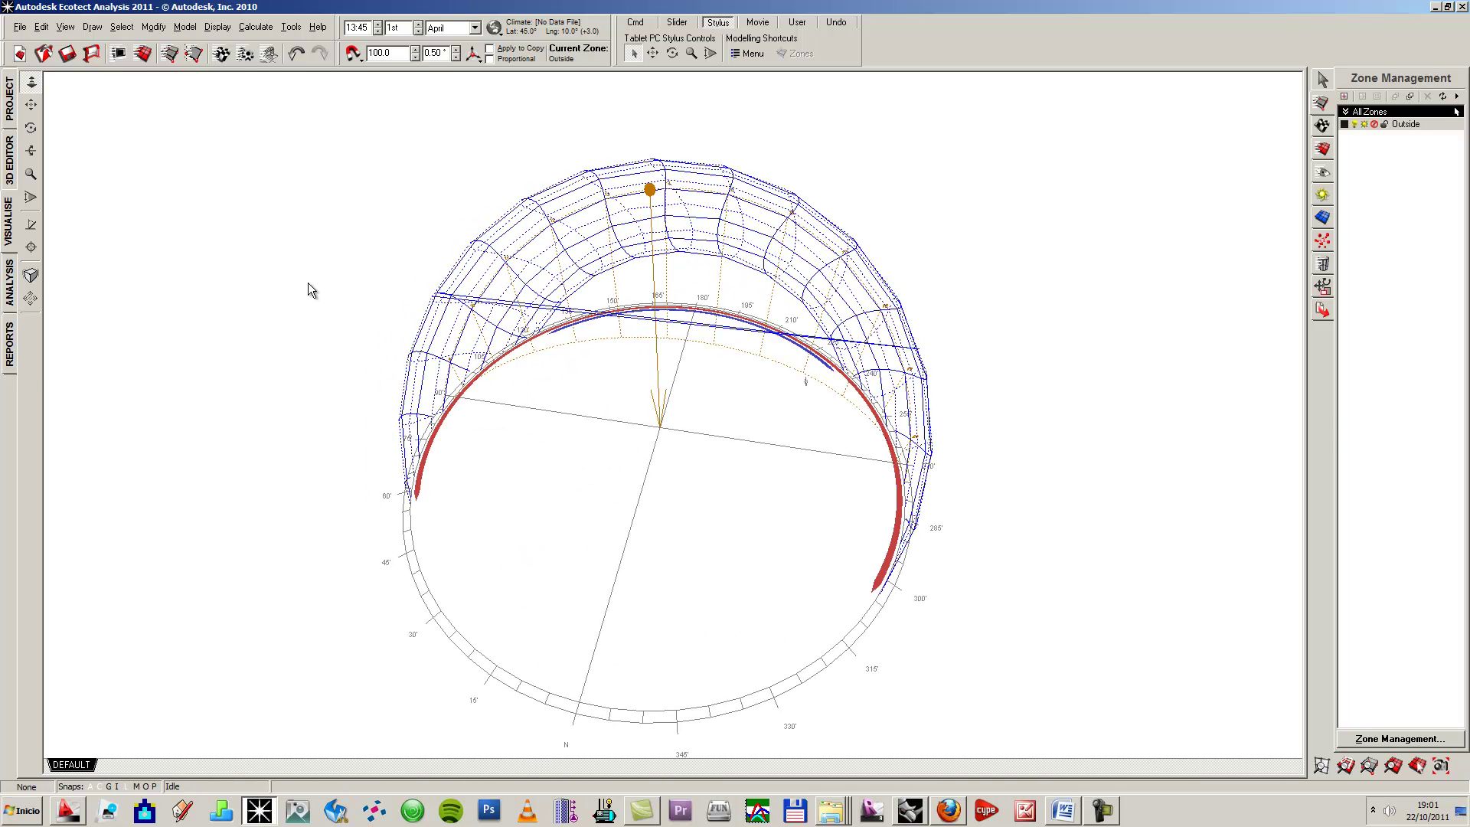
# Step: Set the site latitude to 32° and move the sun along its path to 11:00 in the visualisation view
pyautogui.click(15, 115)
pyautogui.doubleClick(1236, 103)
pyautogui.write('32')
pyautogui.press('Return')
pyautogui.click(8, 220)
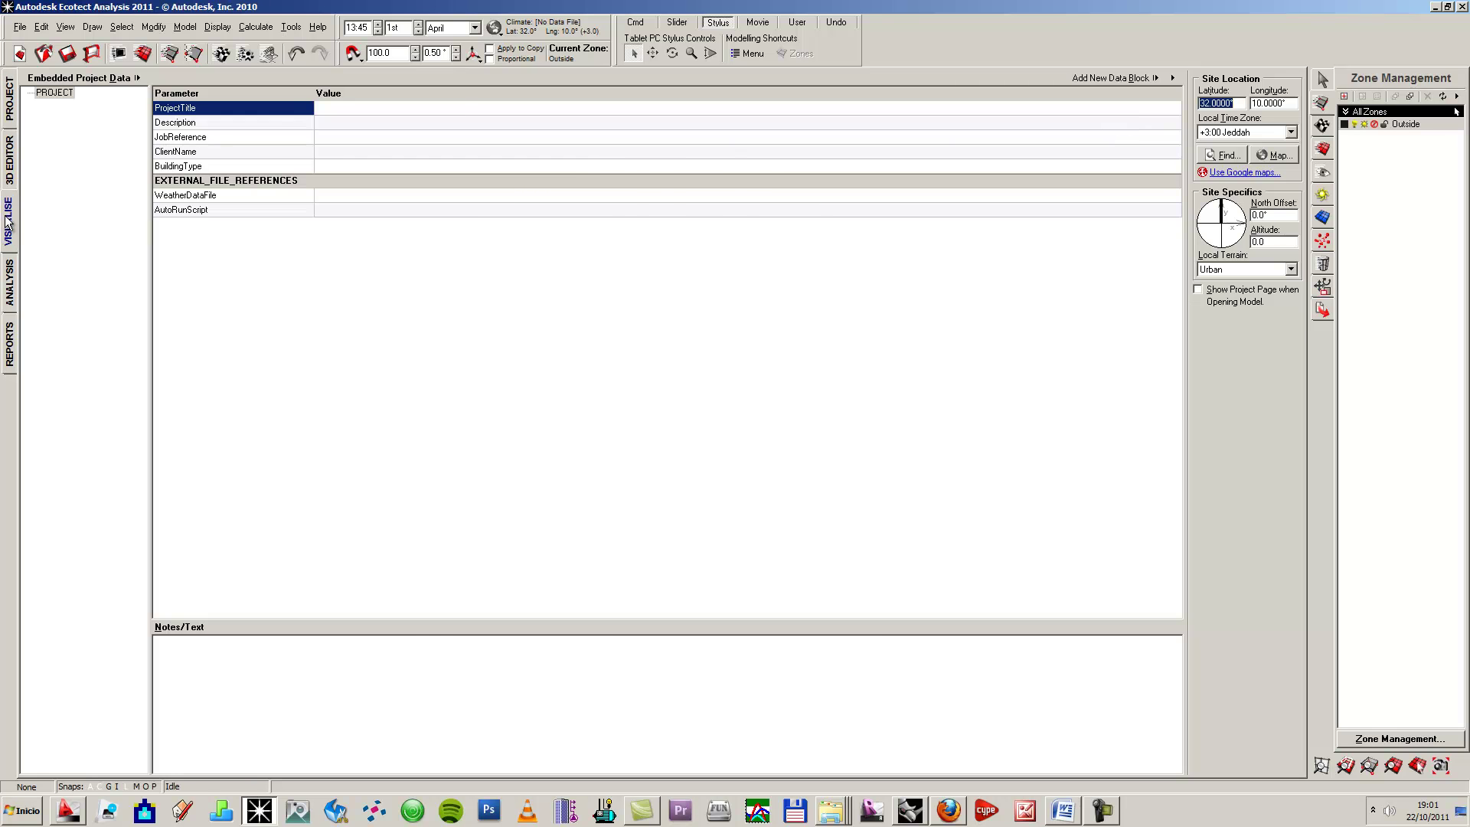
pyautogui.moveTo(602, 322); pyautogui.dragTo(614, 239, button='right')
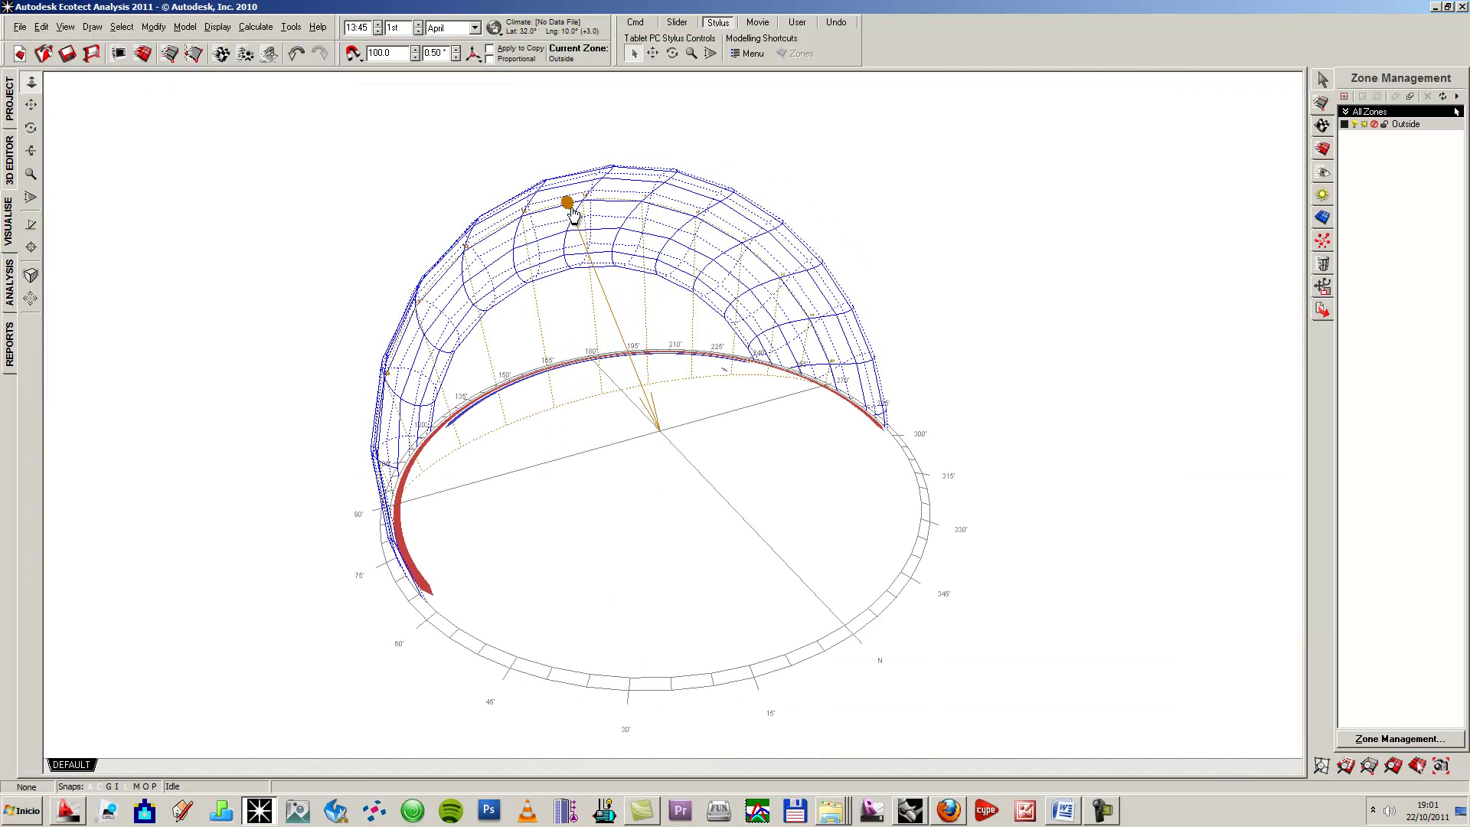
pyautogui.moveTo(567, 202)
pyautogui.mouseDown()
pyautogui.moveTo(754, 253)
pyautogui.moveTo(499, 217)
pyautogui.moveTo(400, 332)
pyautogui.moveTo(670, 215)
pyautogui.moveTo(765, 259)
pyautogui.moveTo(774, 289)
pyautogui.moveTo(623, 220)
pyautogui.moveTo(613, 248)
pyautogui.moveTo(588, 213)
pyautogui.moveTo(480, 253)
pyautogui.moveTo(422, 322)
pyautogui.mouseUp()
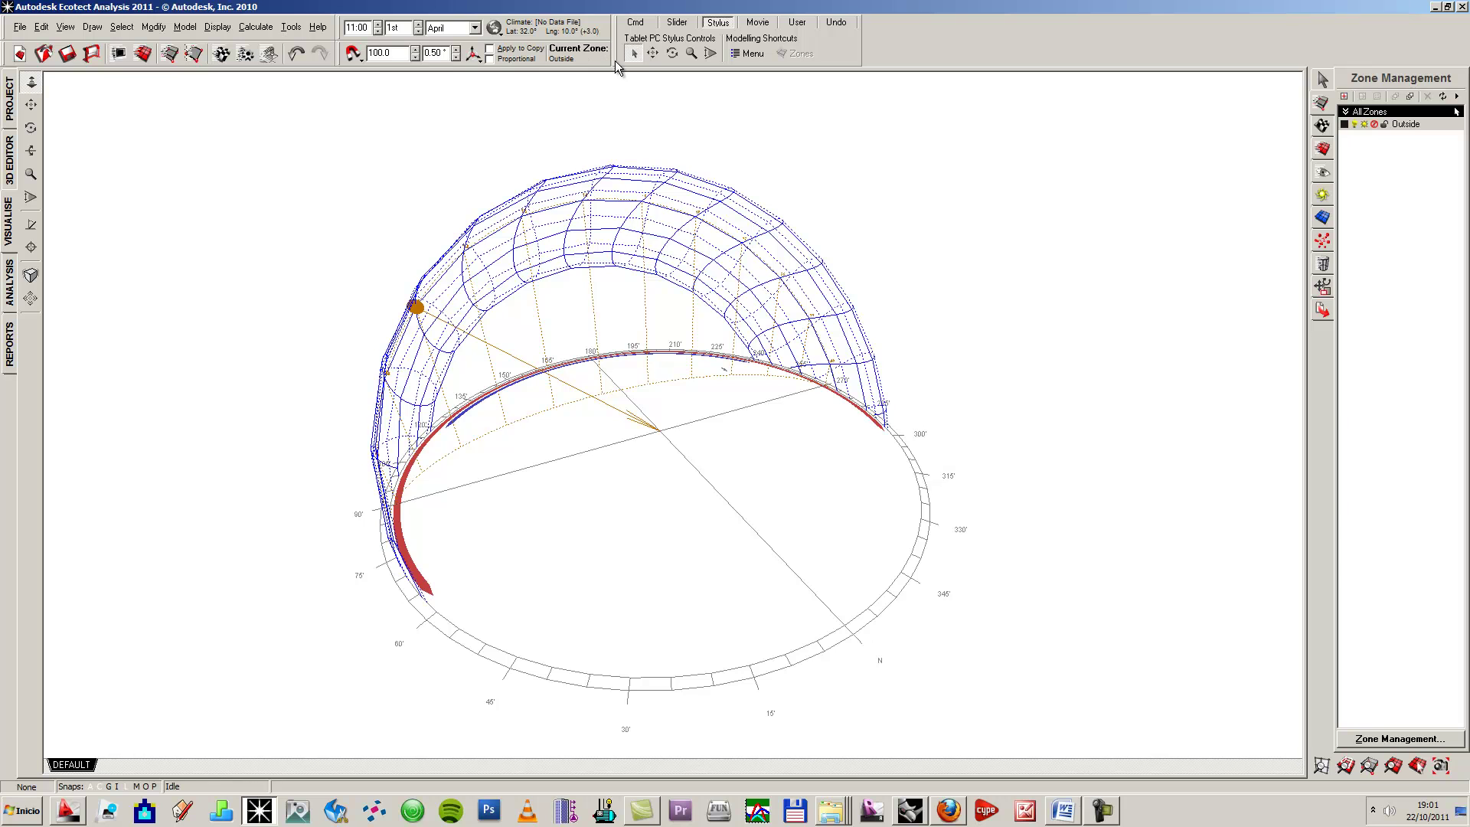
# Step: Browse the bundled WEA weather files from Australia through the UK, and close the file selection without loading any
pyautogui.click(499, 35)
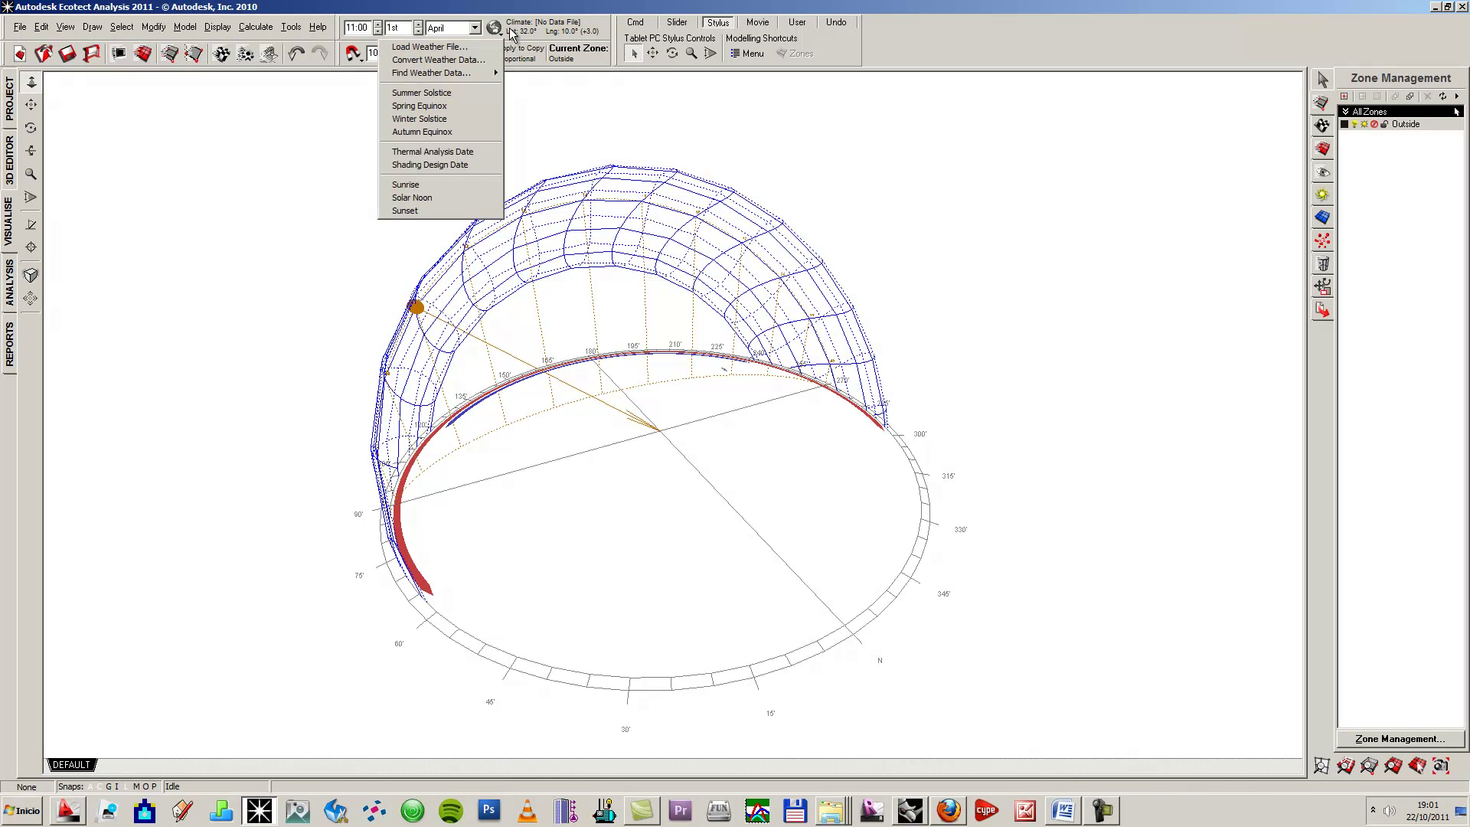
pyautogui.click(432, 48)
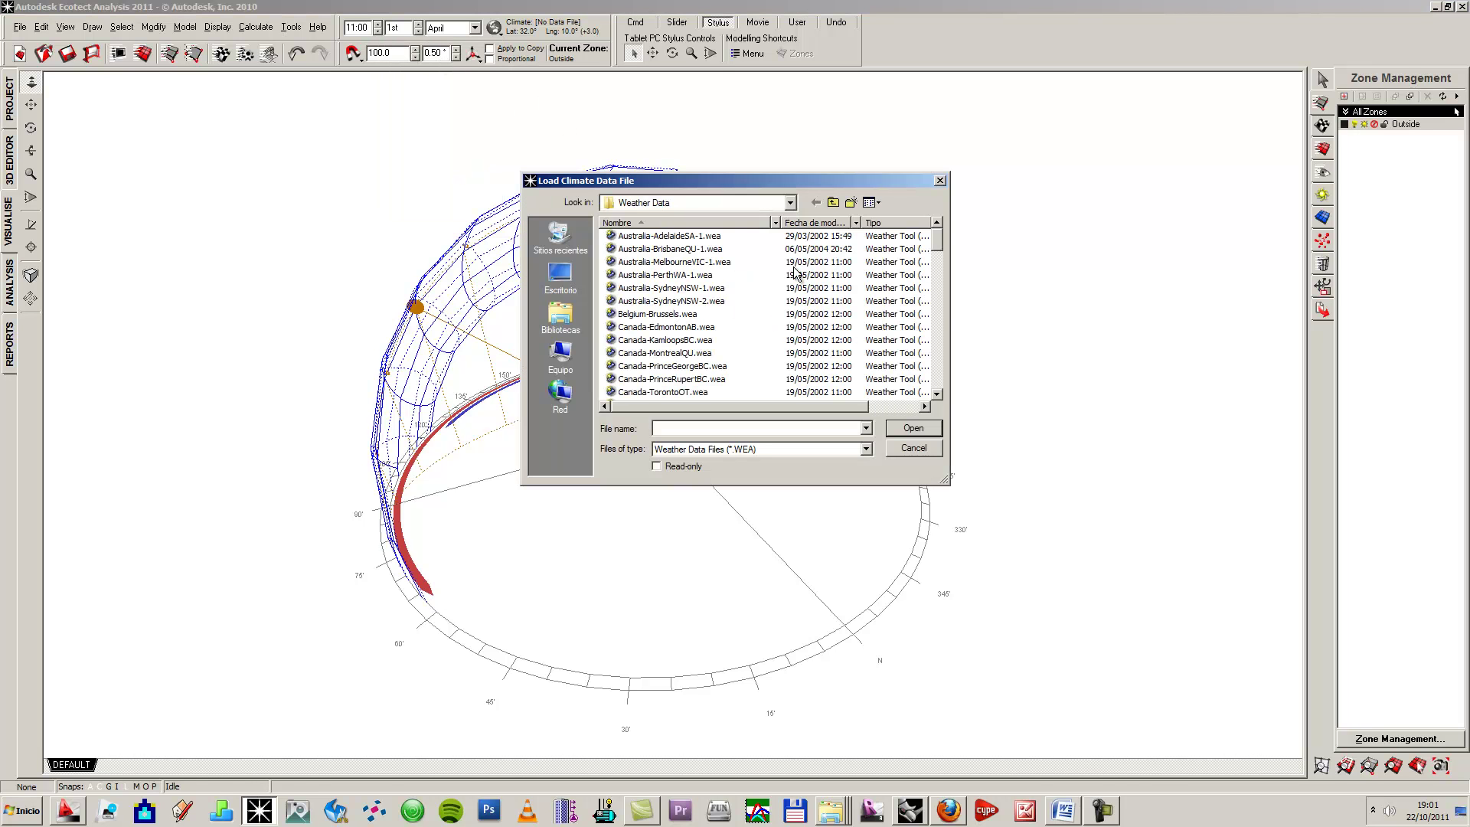
pyautogui.click(658, 288)
pyautogui.scroll(-1, 681, 280)
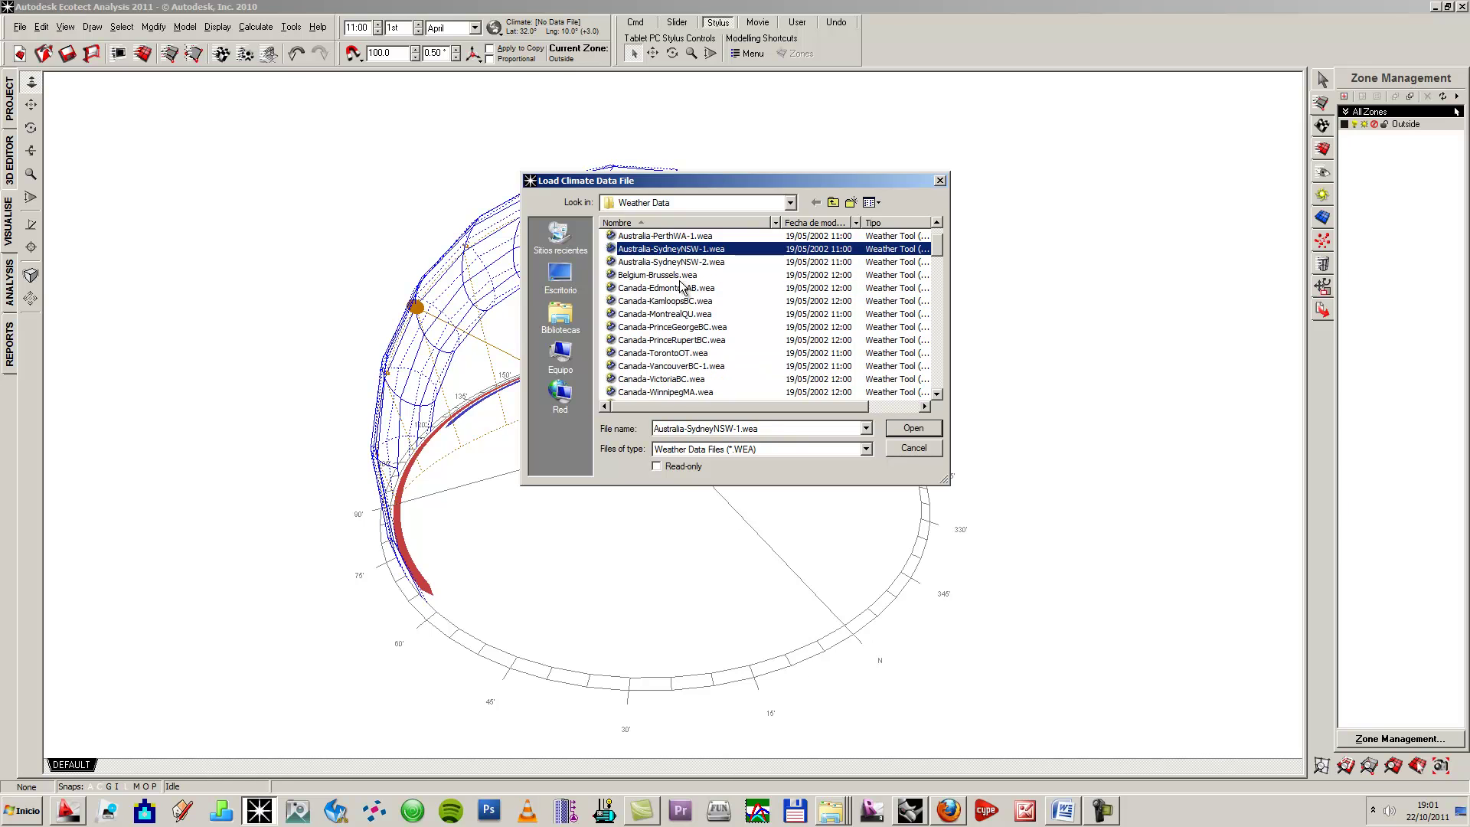
pyautogui.click(659, 276)
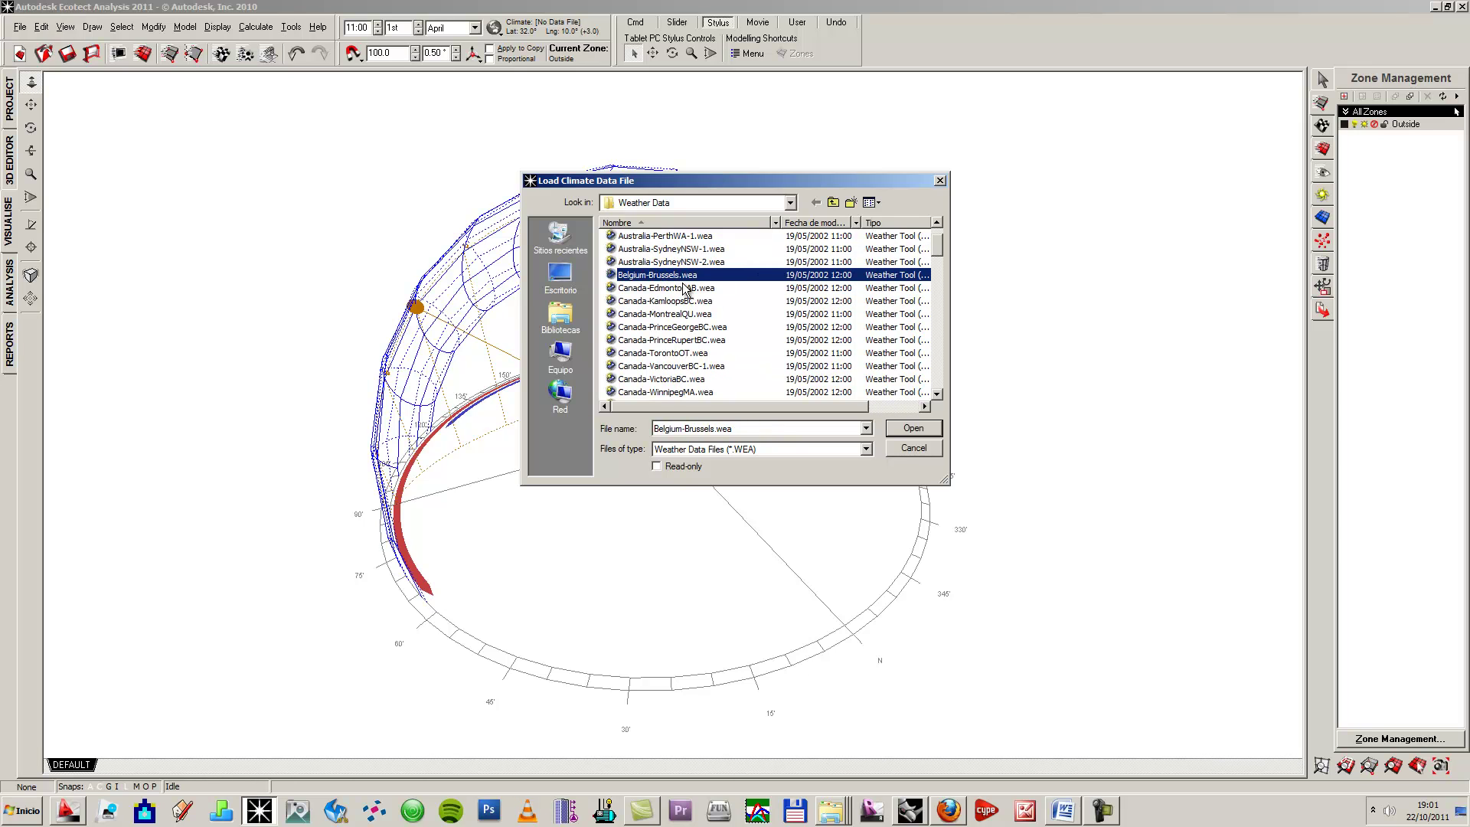
pyautogui.click(678, 294)
pyautogui.click(678, 315)
pyautogui.scroll(-1, 679, 326)
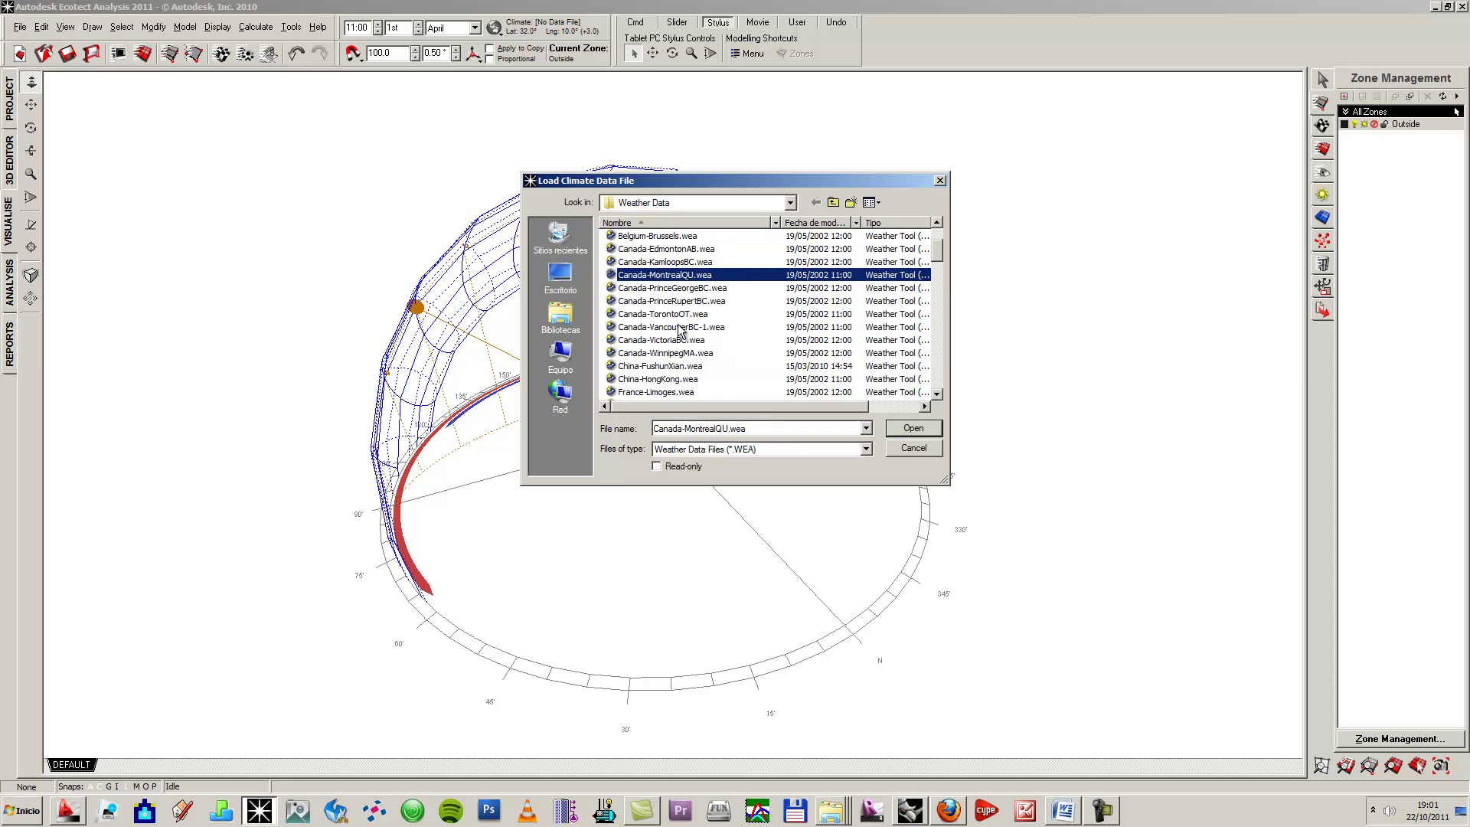
pyautogui.click(696, 205)
pyautogui.click(697, 206)
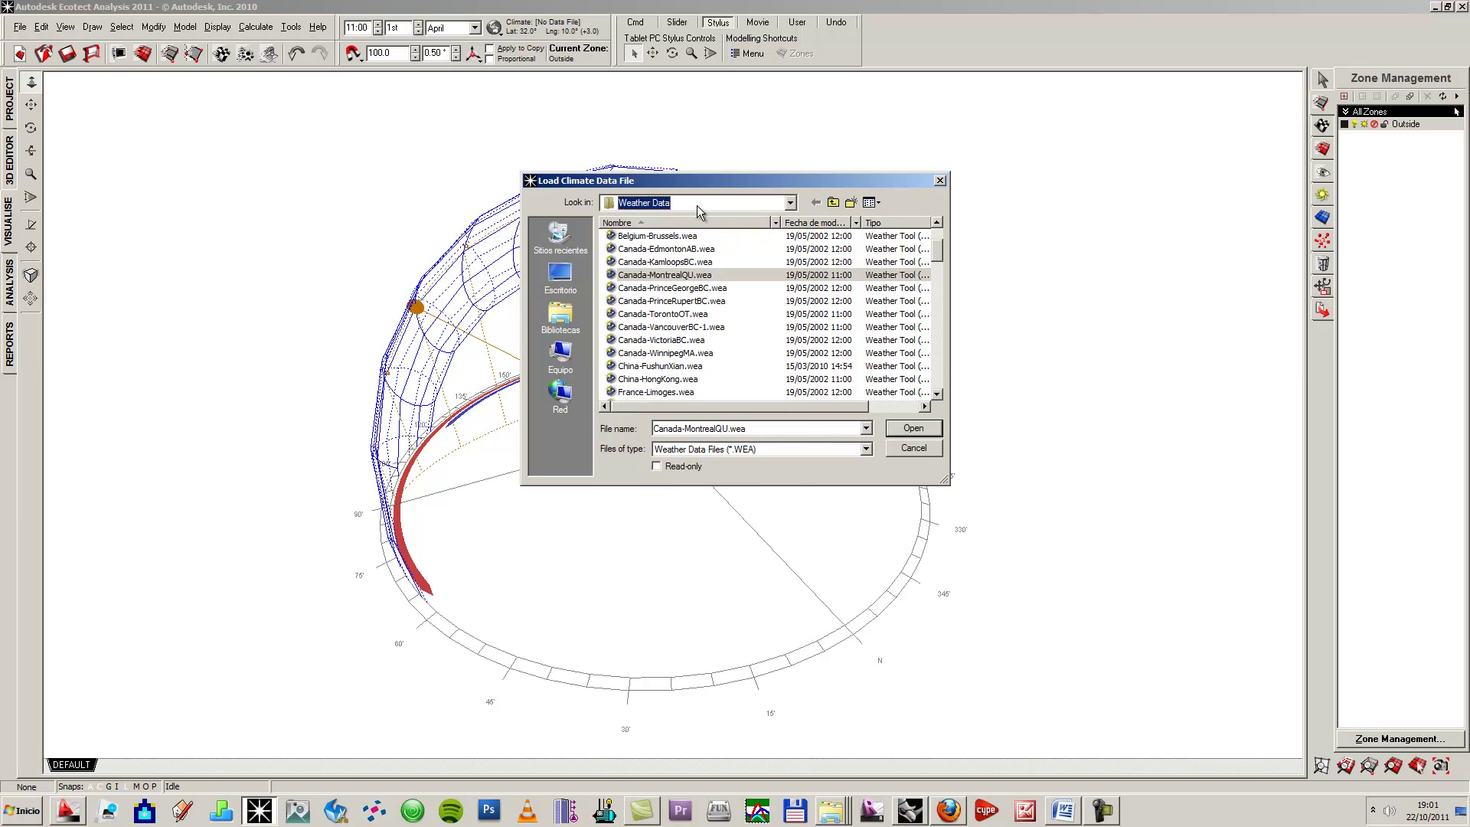
pyautogui.click(687, 314)
pyautogui.scroll(-1, 687, 318)
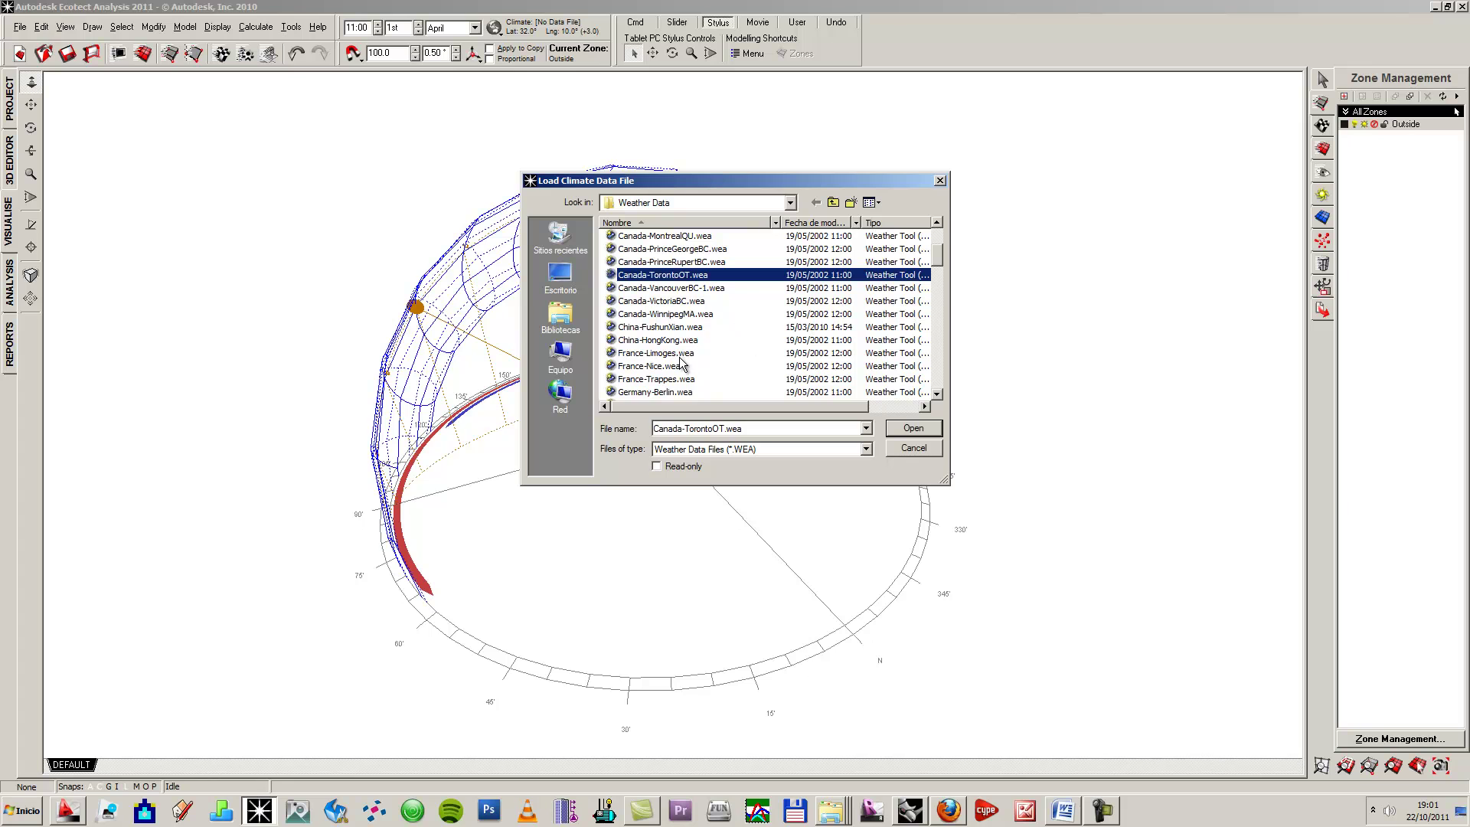
pyautogui.scroll(-1, 683, 361)
pyautogui.click(663, 317)
pyautogui.click(665, 301)
pyautogui.scroll(-3, 665, 329)
pyautogui.scroll(-5, 665, 349)
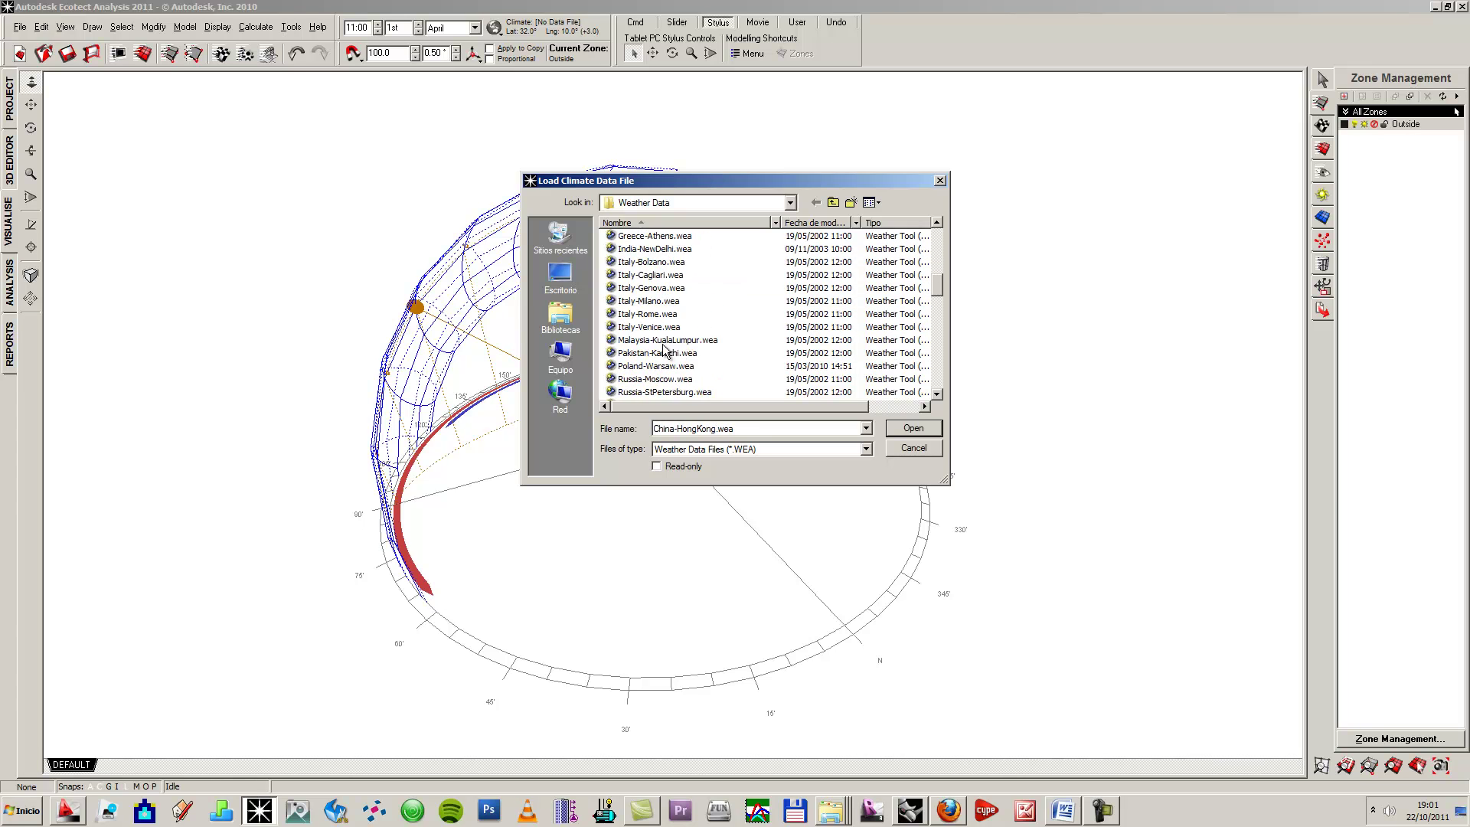
pyautogui.scroll(-3, 704, 340)
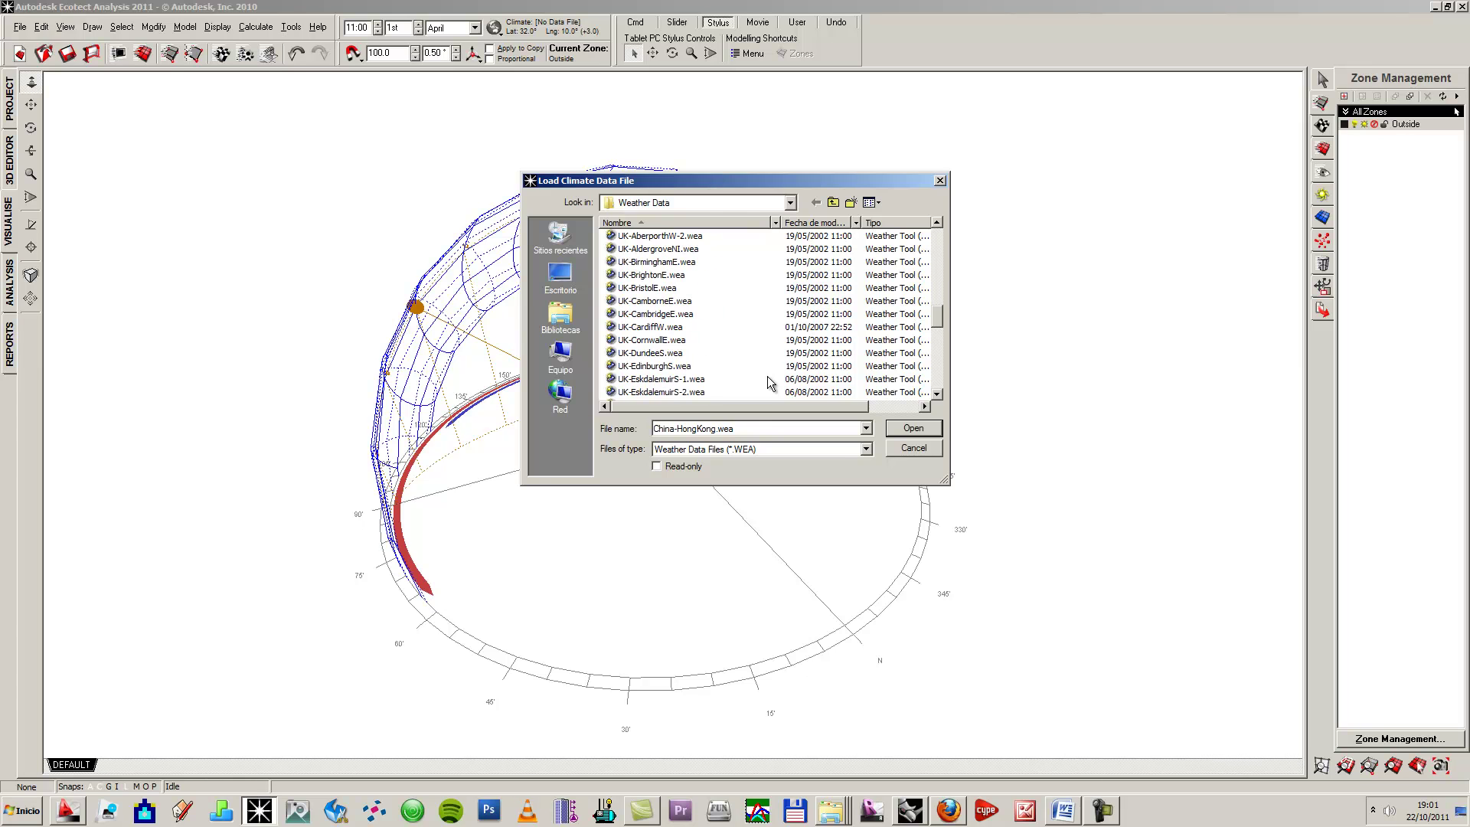
pyautogui.click(929, 449)
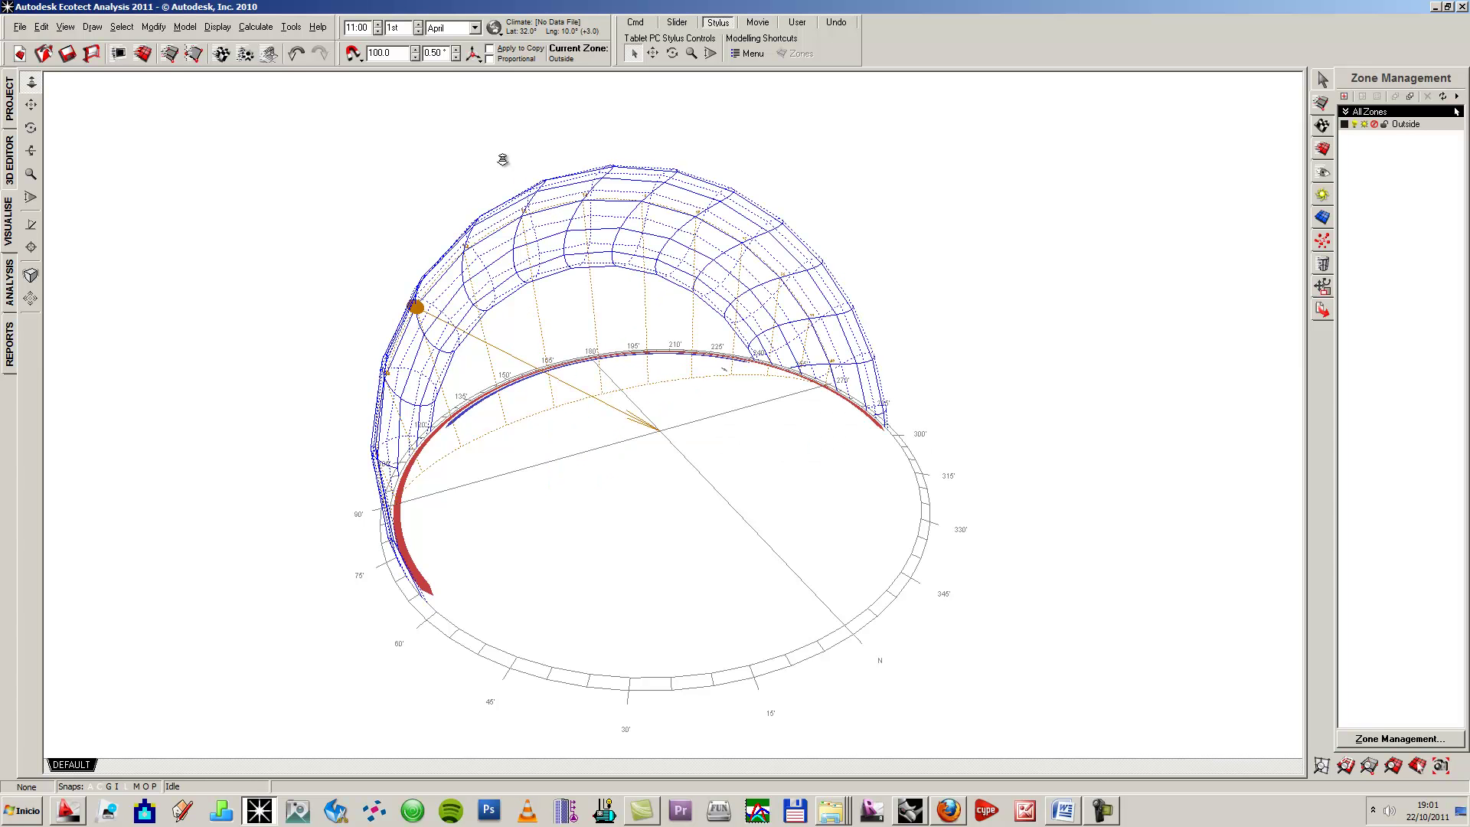
# Step: Open the US Department of Energy weather data website through the climate options for finding weather data
pyautogui.click(497, 32)
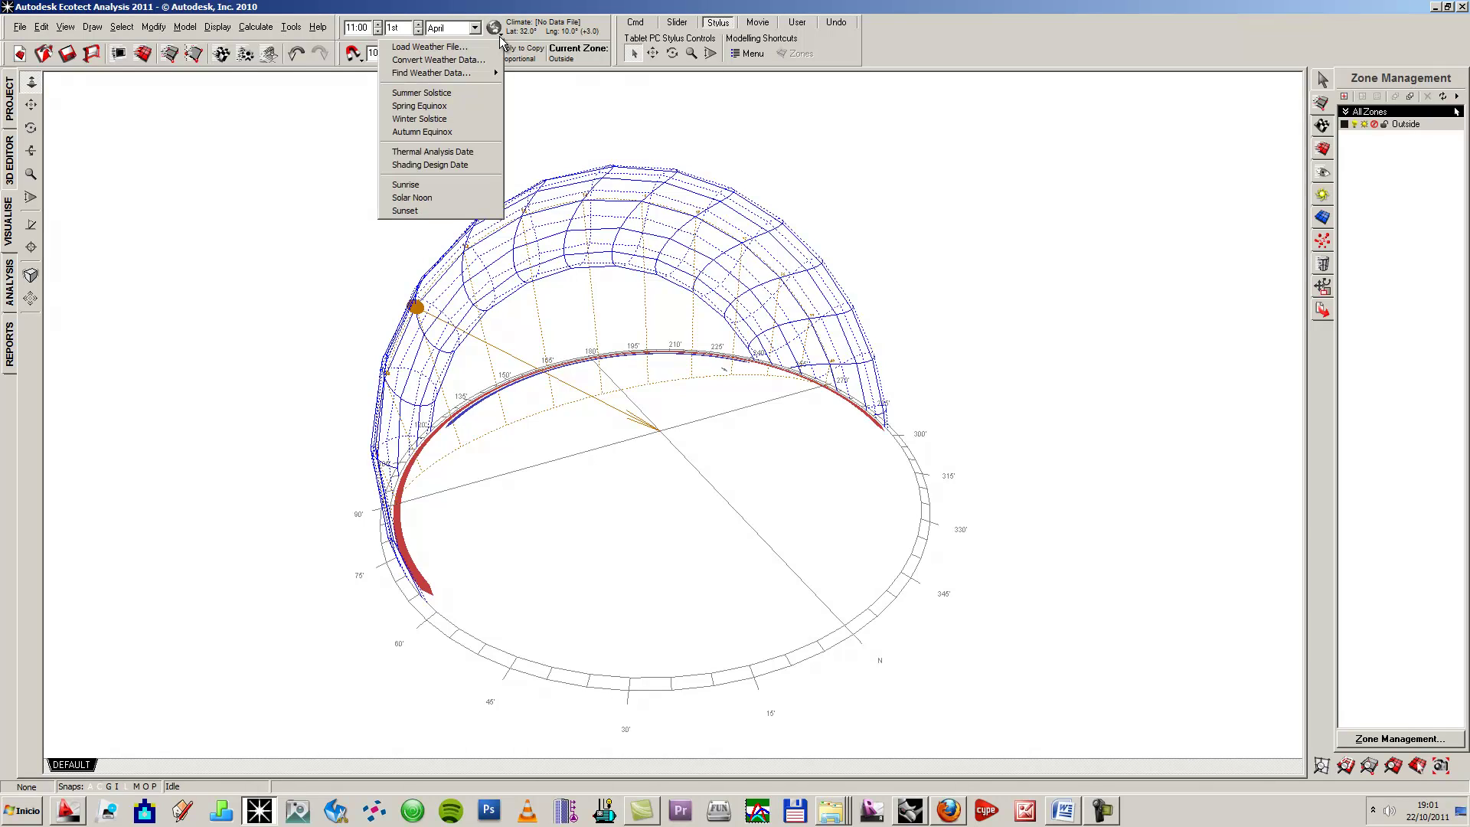
pyautogui.click(290, 29)
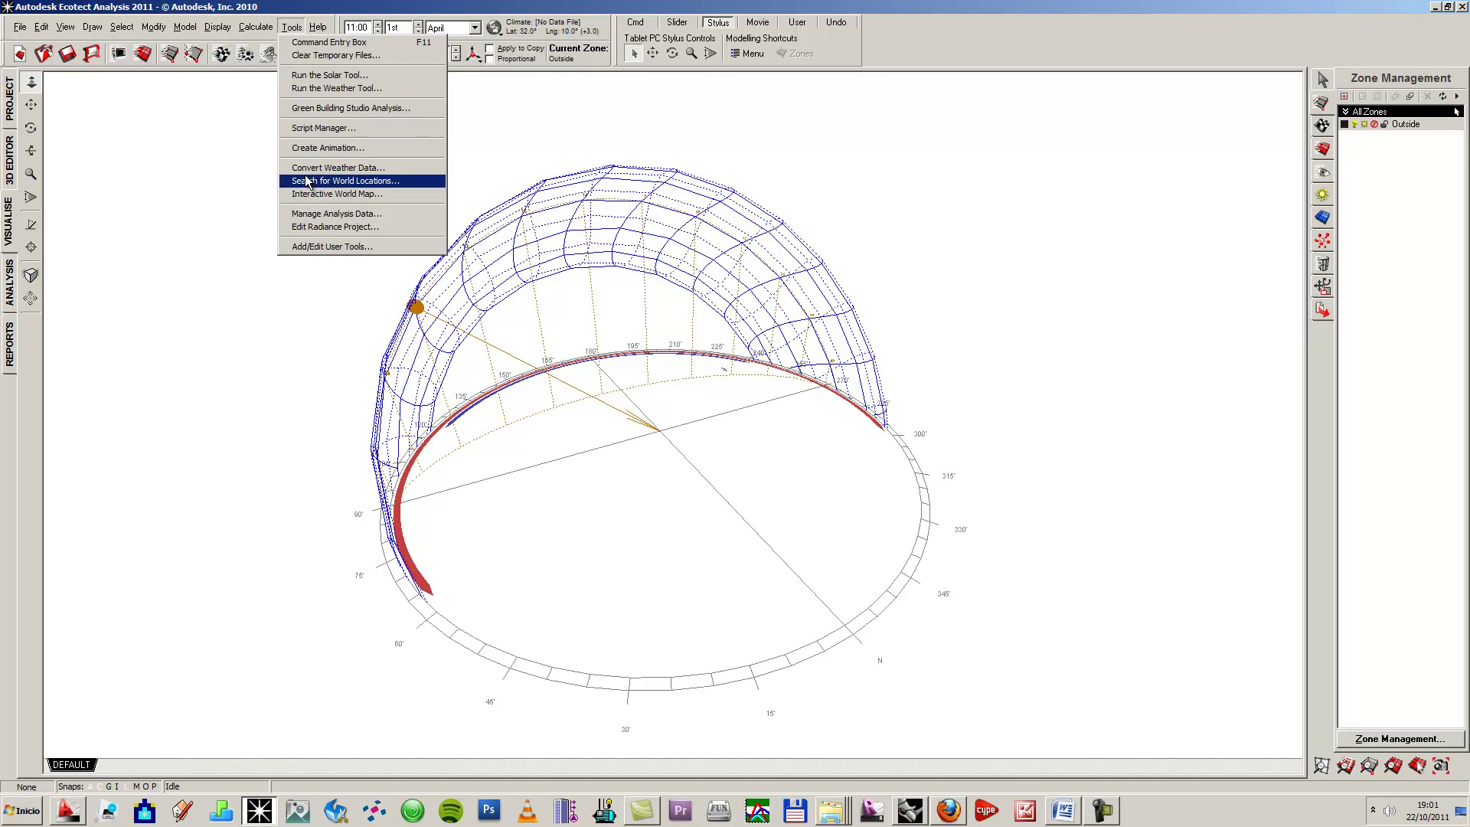
pyautogui.click(495, 28)
pyautogui.click(495, 28)
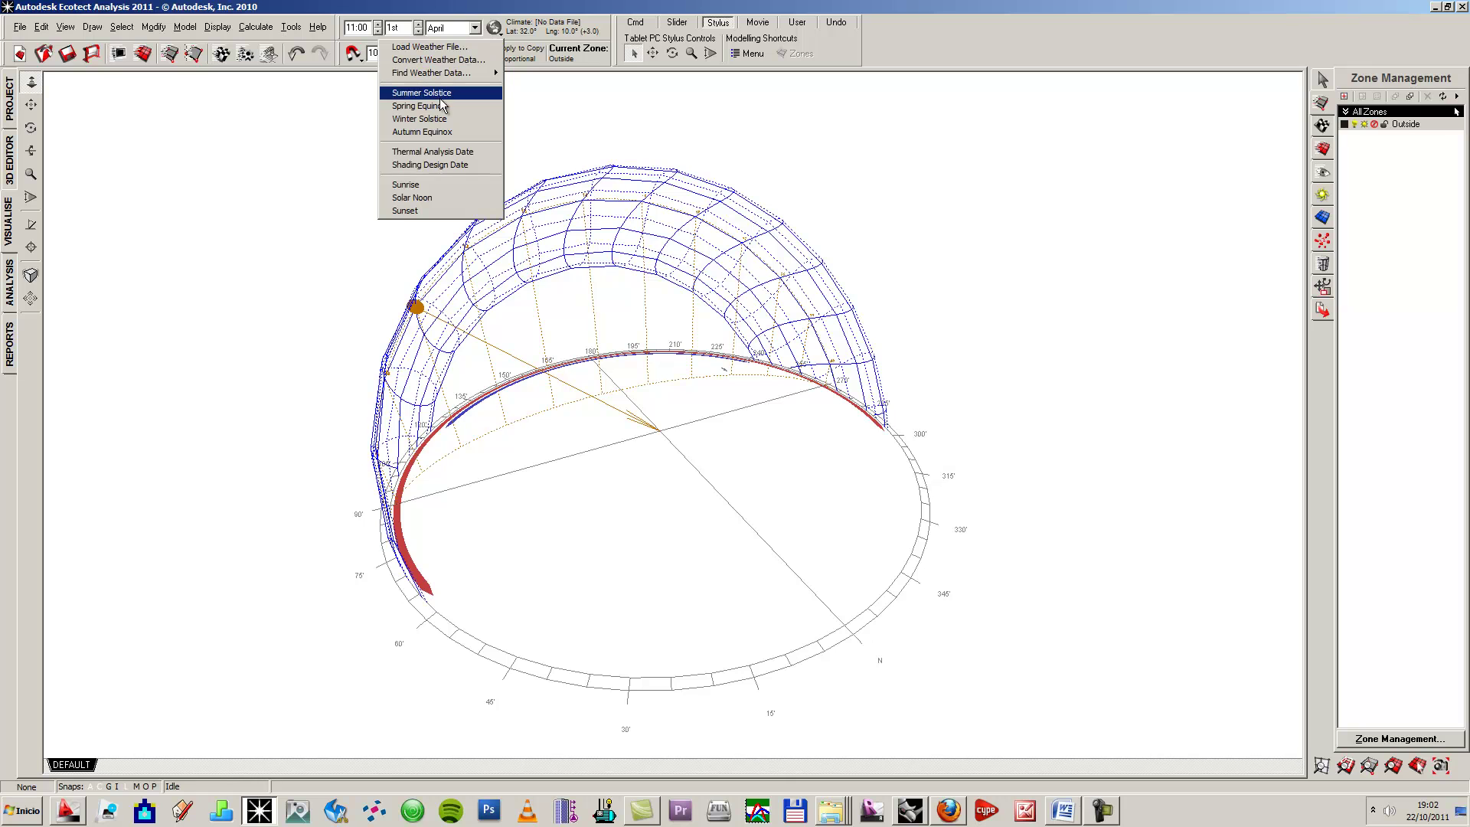
pyautogui.moveTo(427, 76)
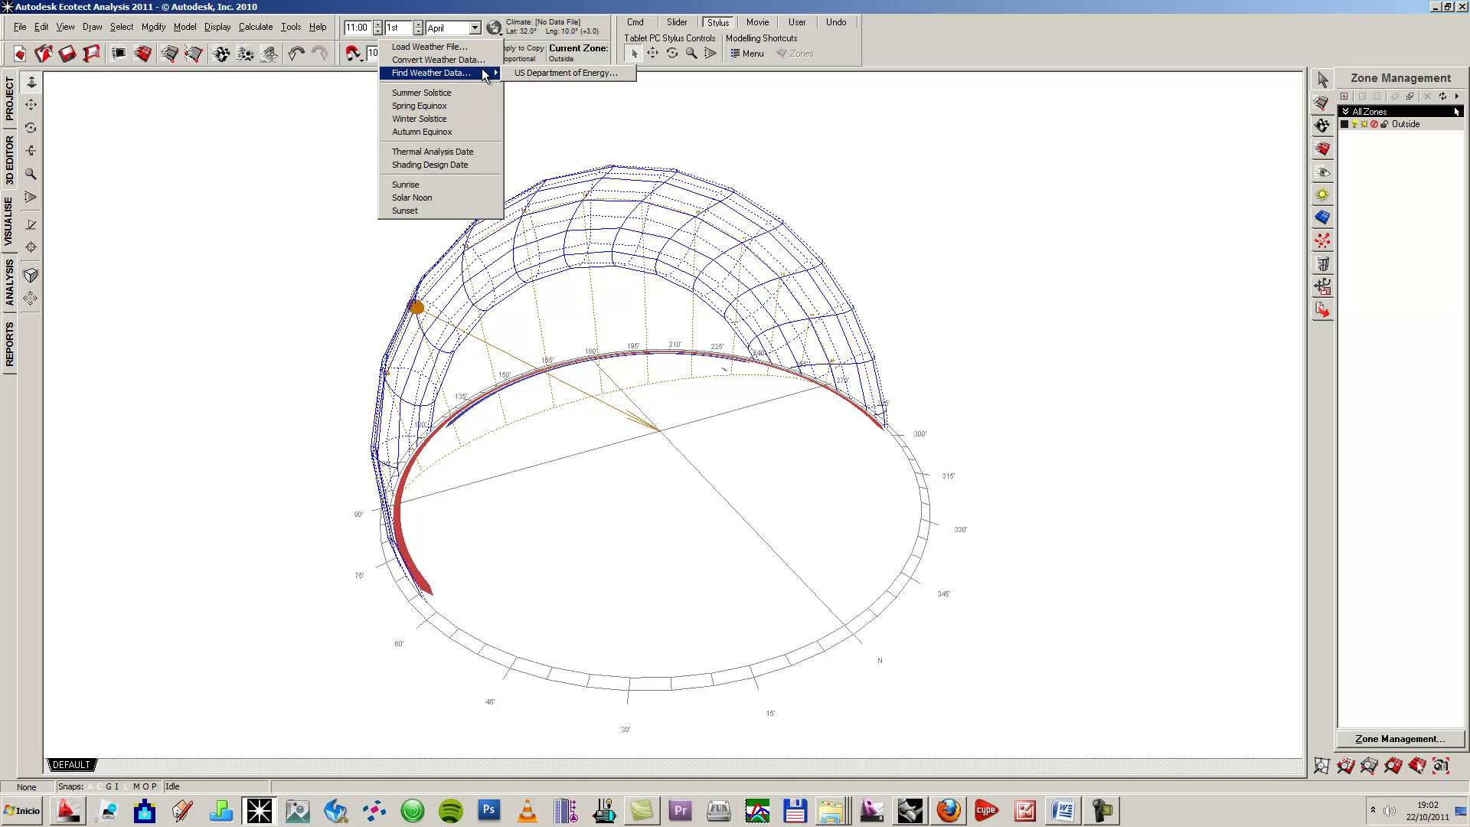
pyautogui.click(539, 73)
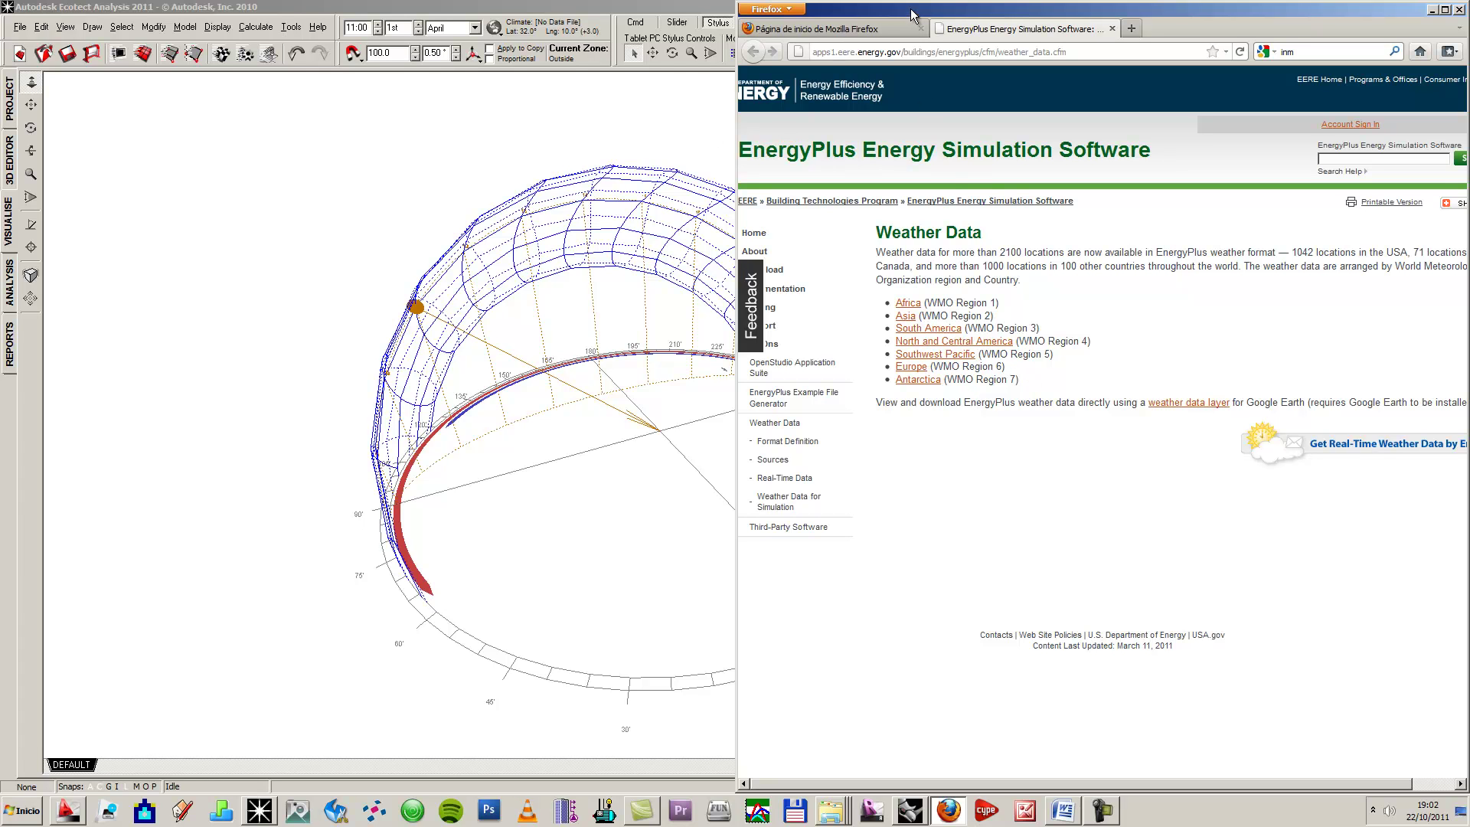
pyautogui.moveTo(898, 12); pyautogui.dragTo(878, 14)
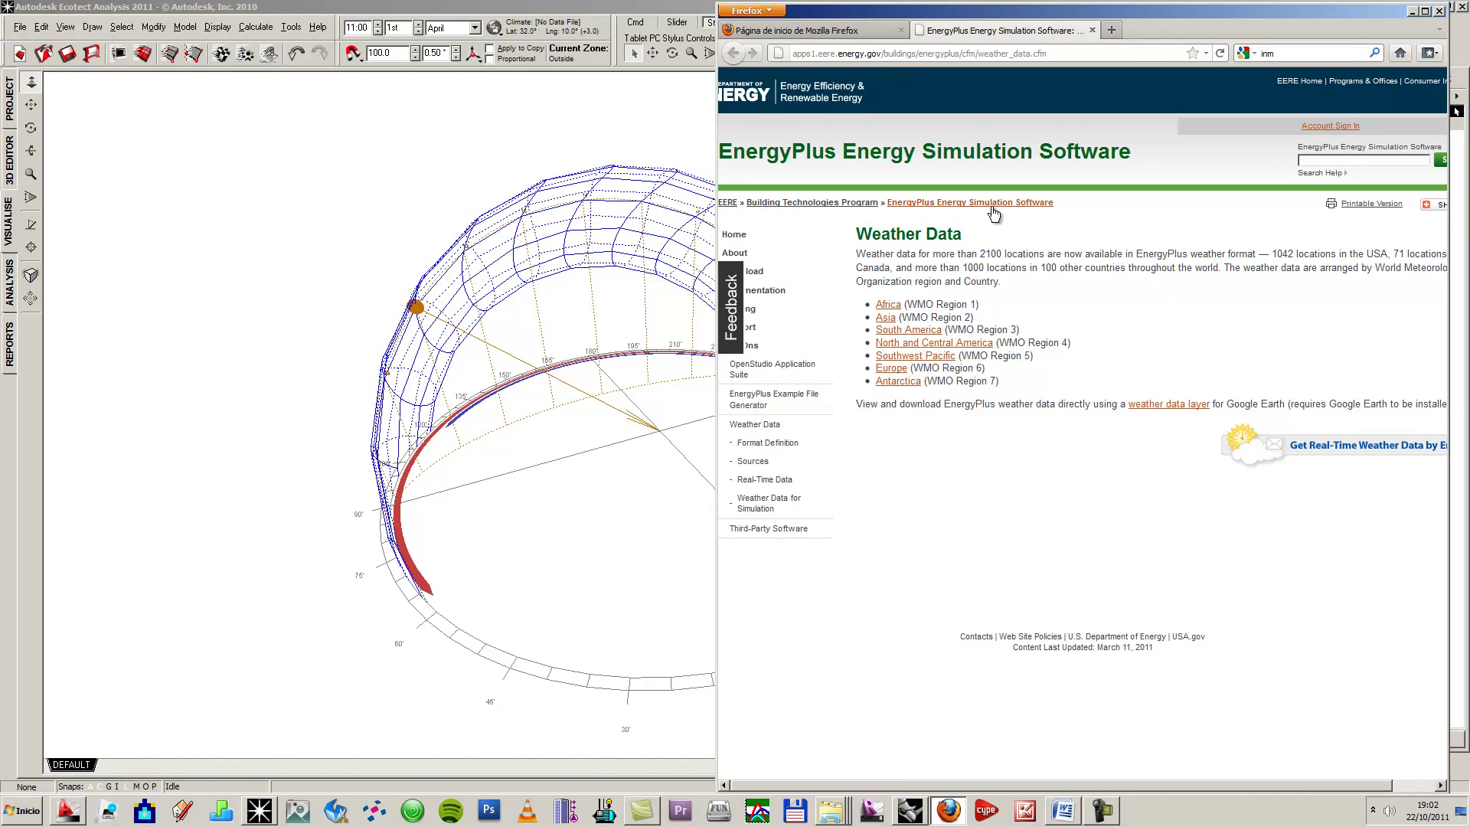
# Step: Find Spain in the Europe weather data region and download the ZIP file for Sevilla 083910 (IWEC)
pyautogui.click(891, 370)
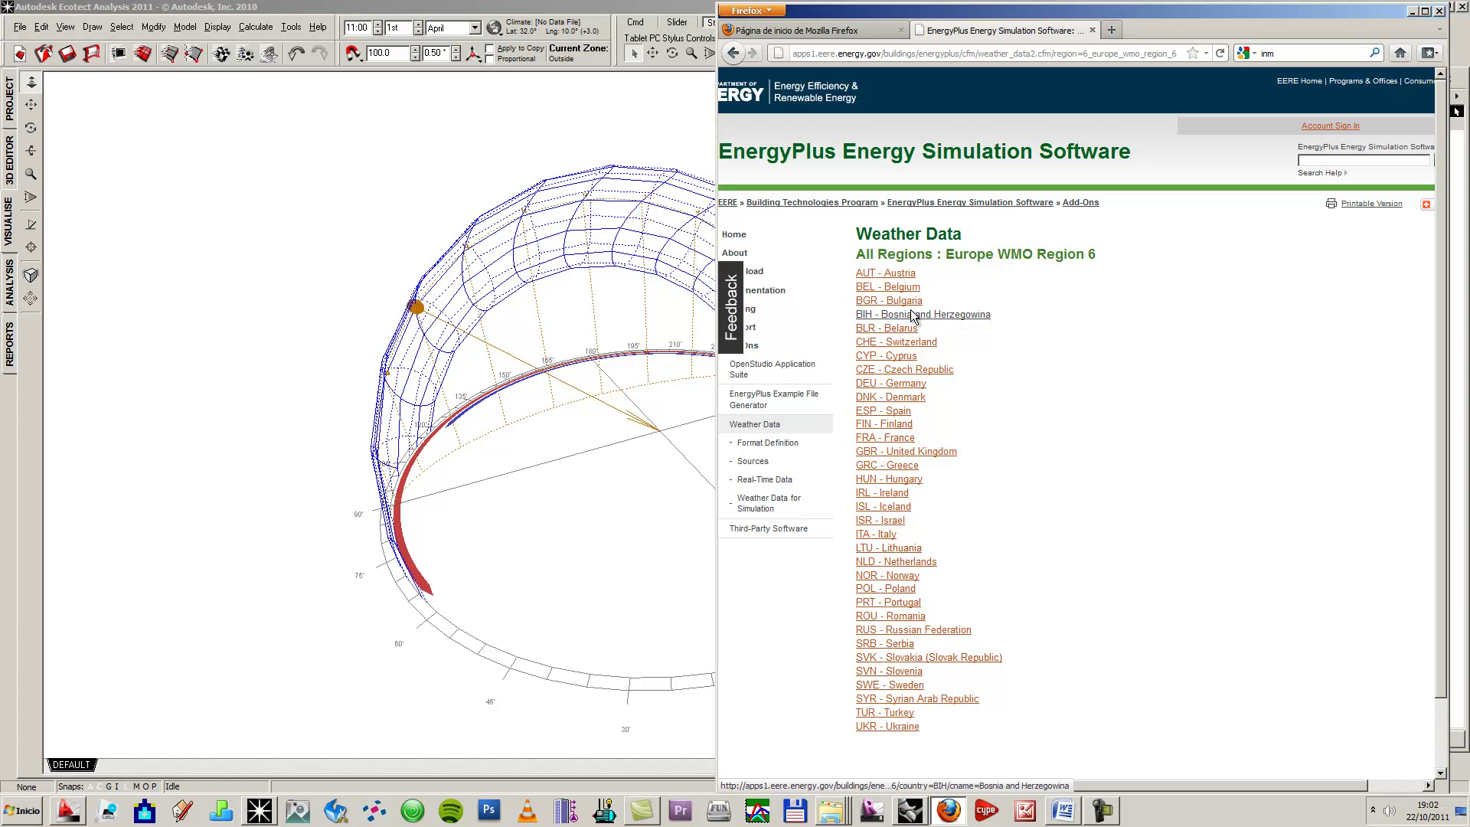
pyautogui.click(908, 413)
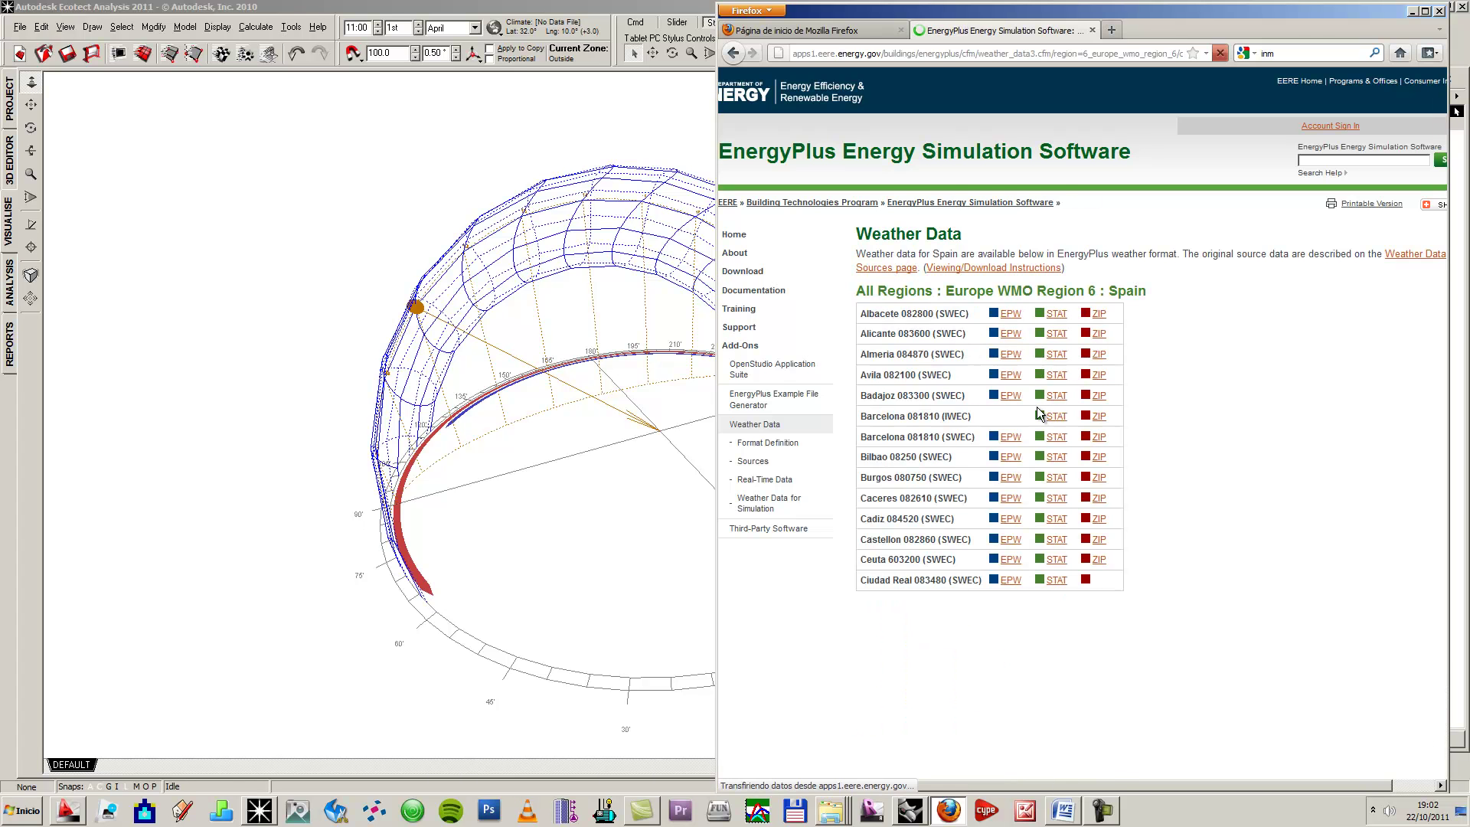
pyautogui.scroll(-2, 919, 246)
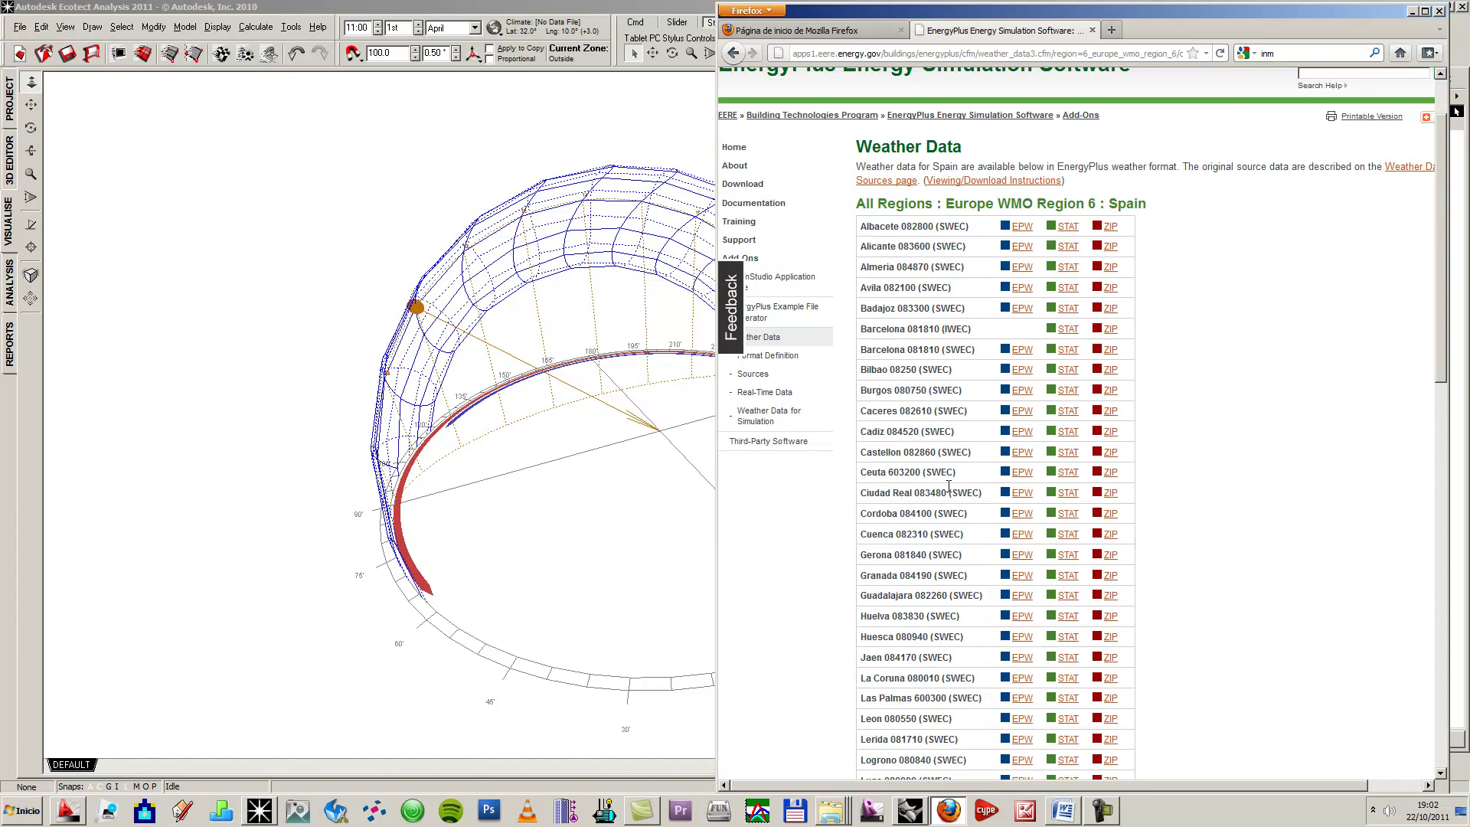
pyautogui.scroll(-4, 953, 354)
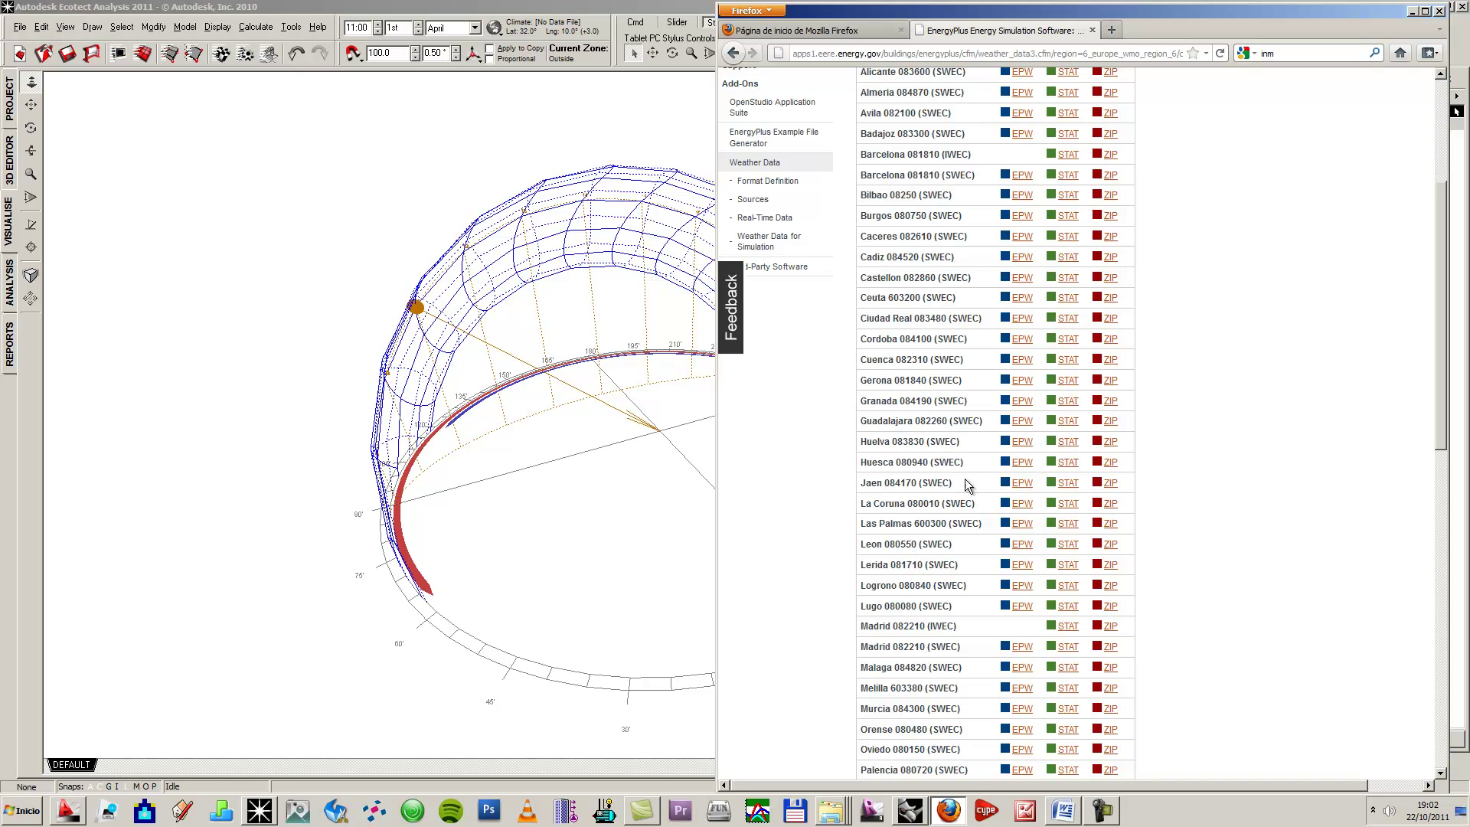
pyautogui.scroll(-6, 947, 415)
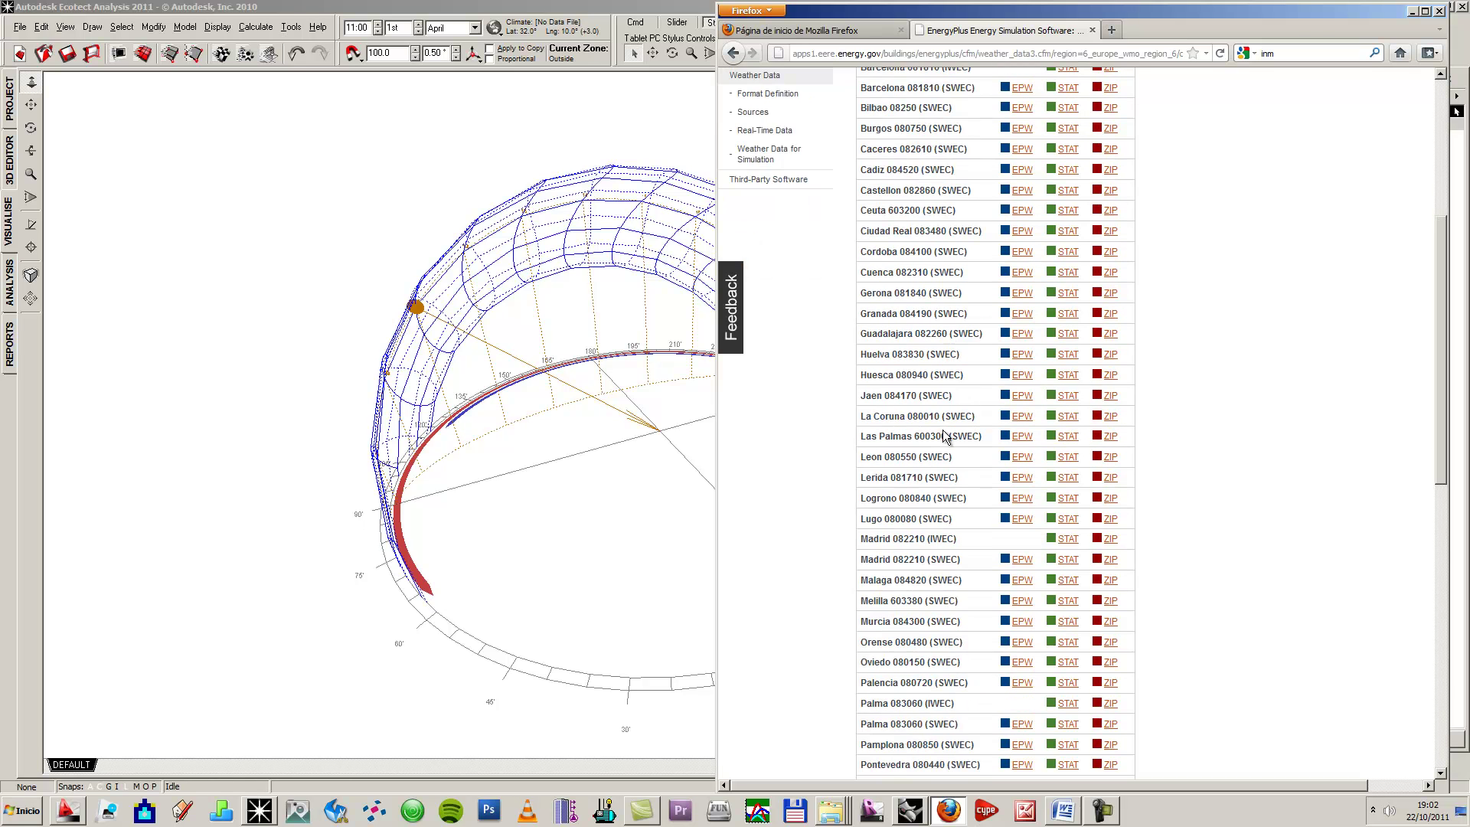
pyautogui.scroll(-2, 977, 497)
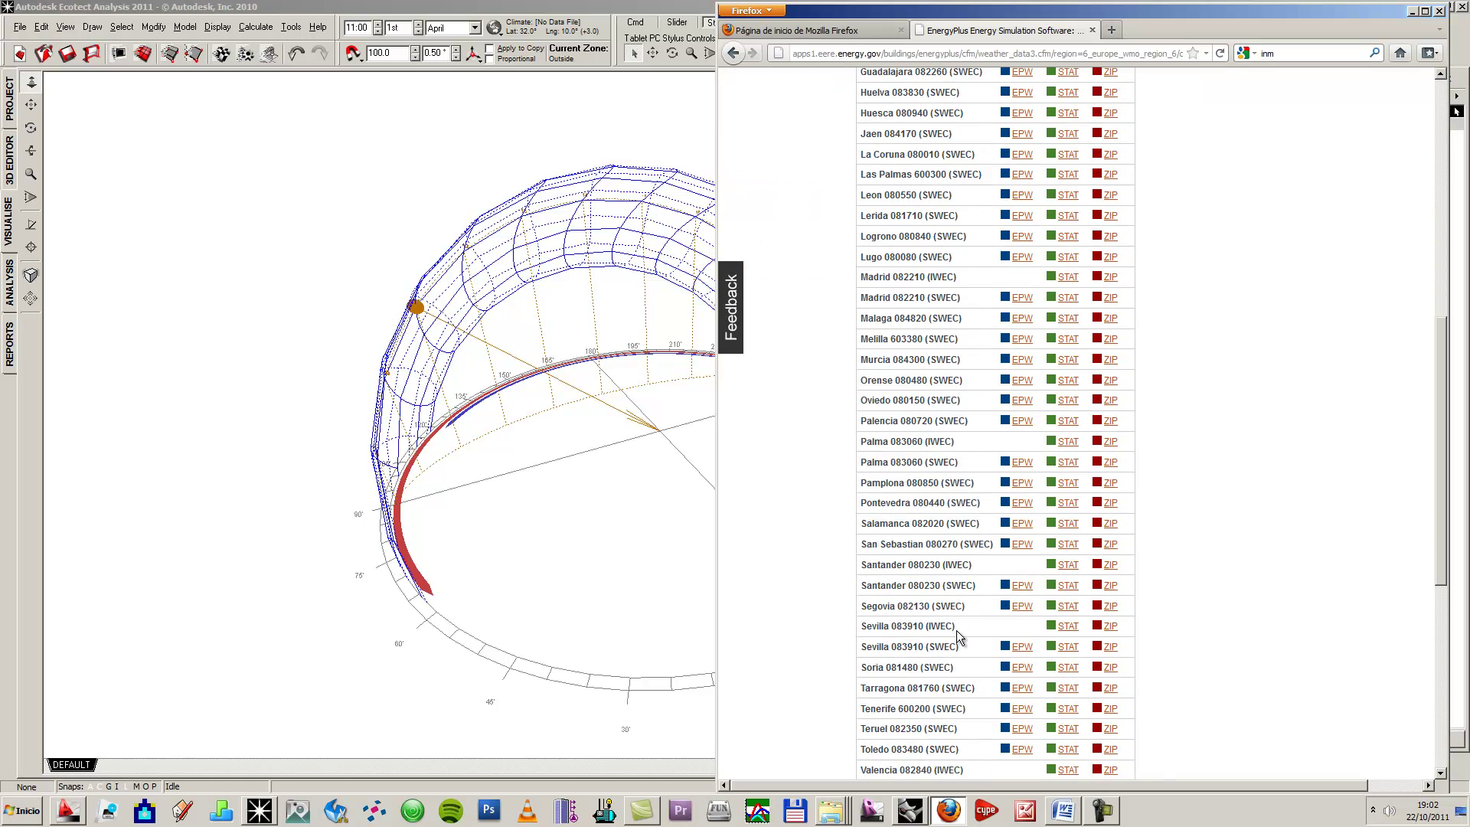
pyautogui.click(1110, 627)
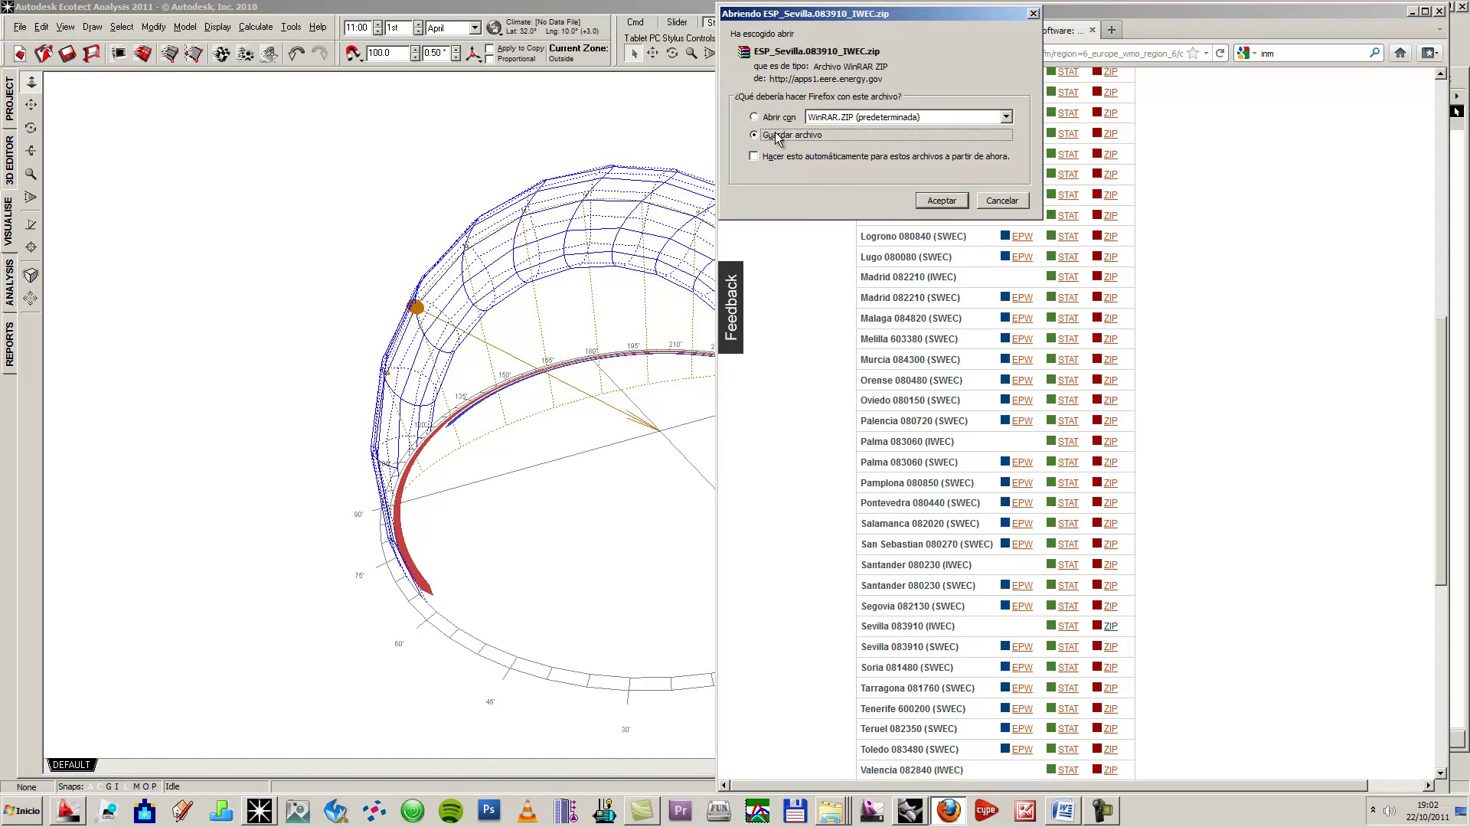
pyautogui.click(942, 201)
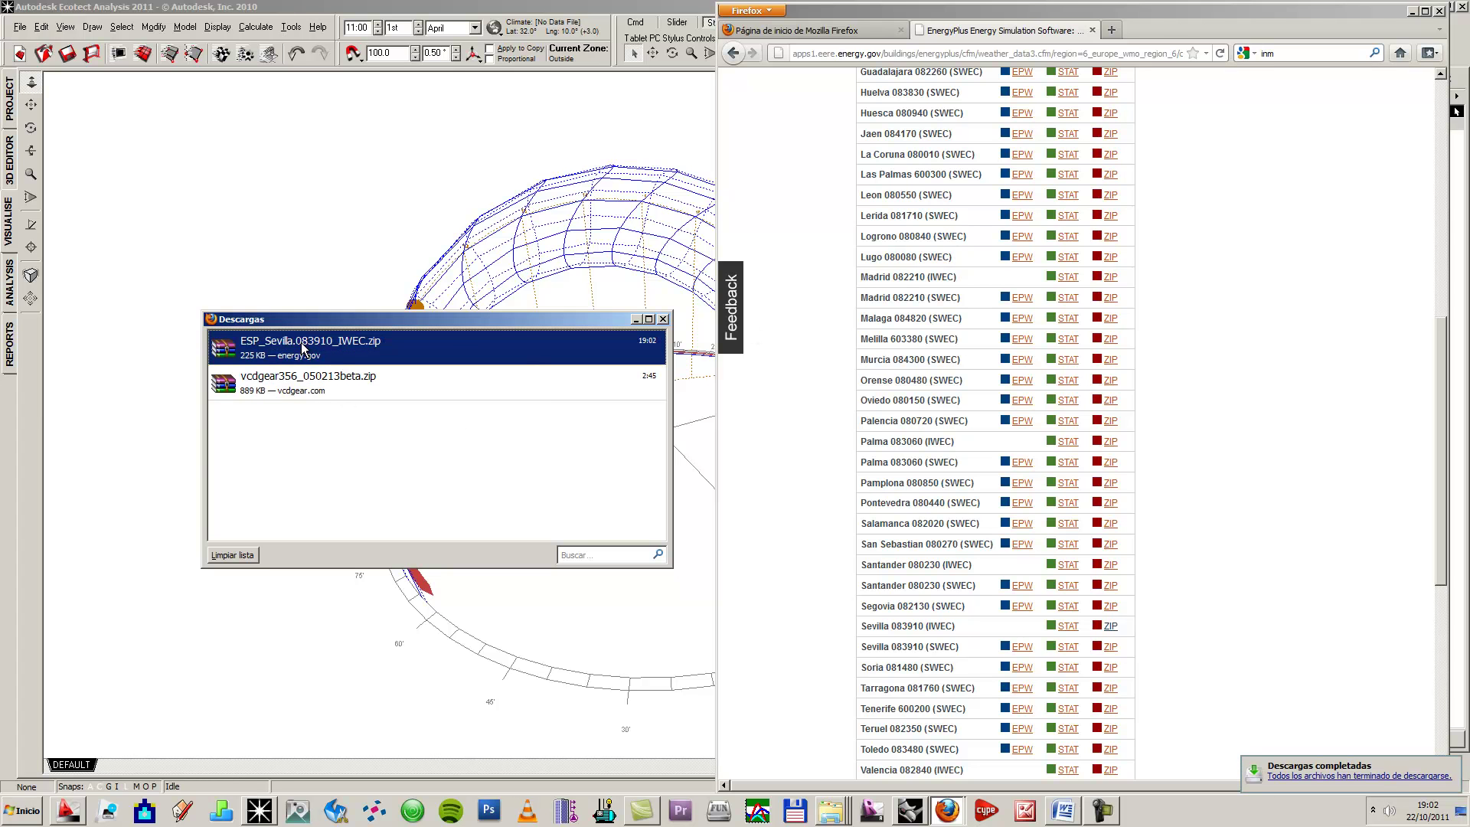
# Step: Extract ESP_Sevilla.083910_IWEC.zip on the desktop and place the archive and its extracted folder beside the Sevilla climate files
pyautogui.click(1463, 813)
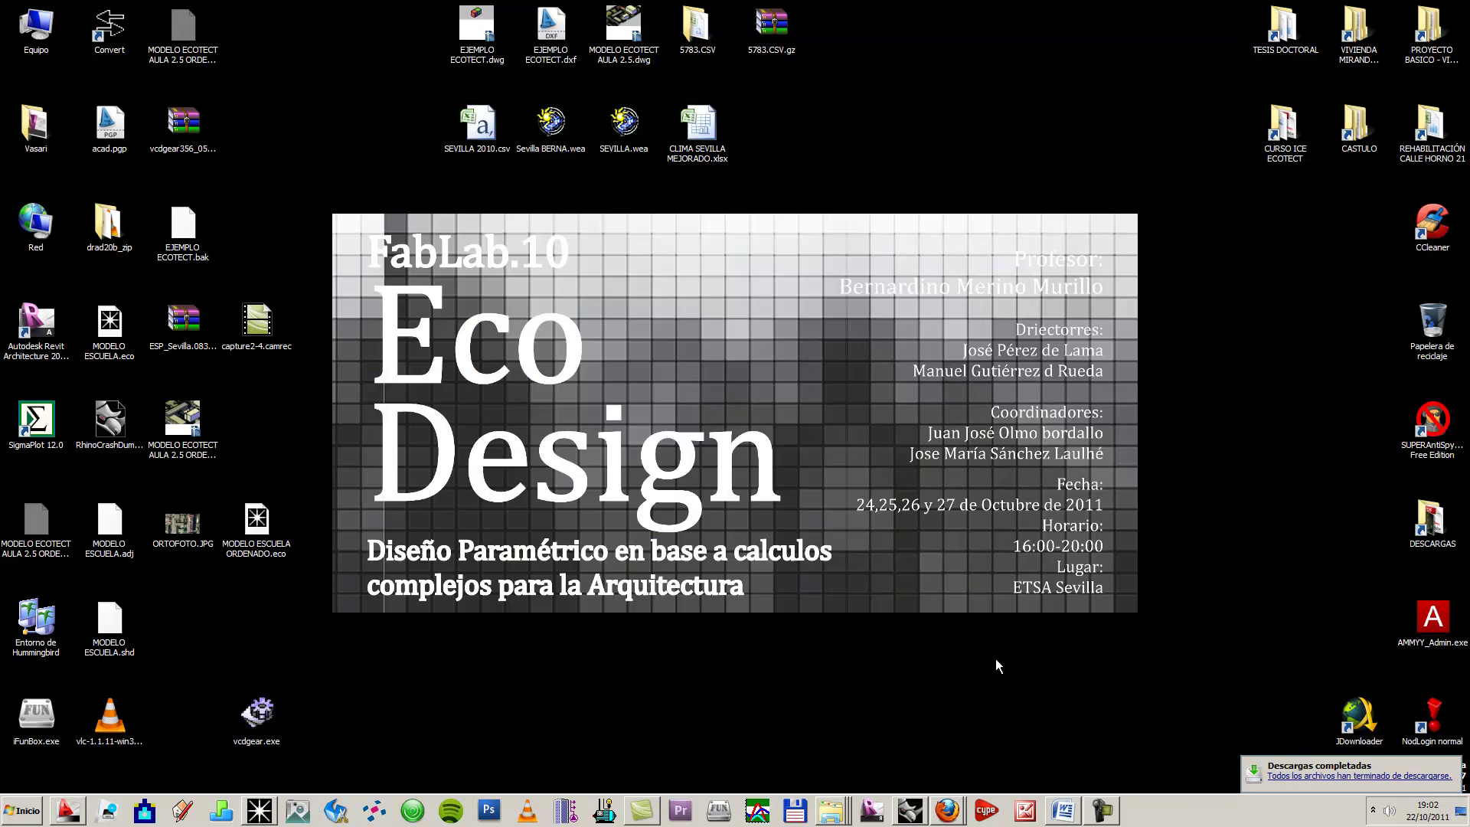
pyautogui.click(178, 330)
pyautogui.moveTo(805, 141); pyautogui.dragTo(836, 131)
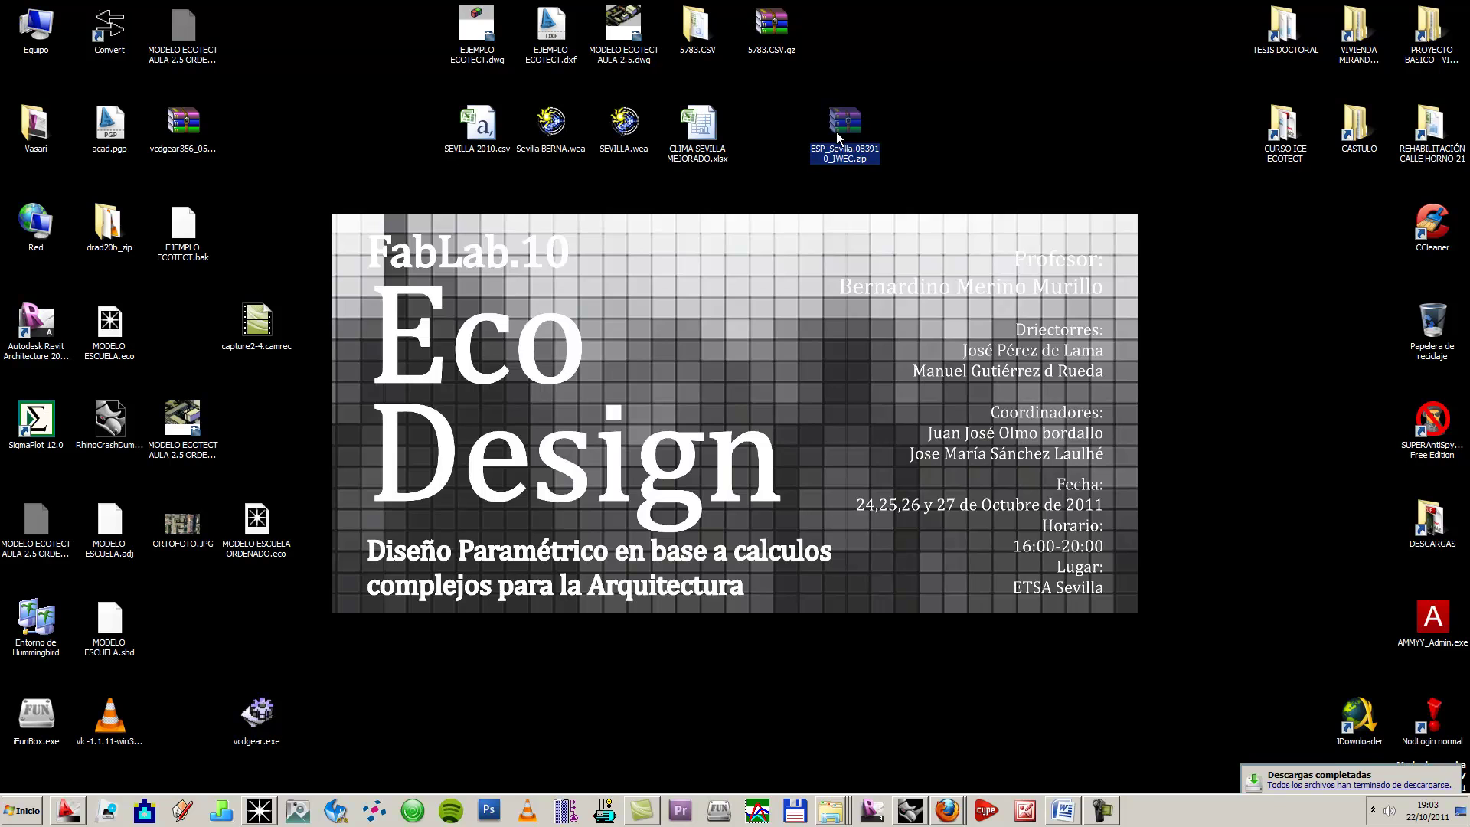
pyautogui.rightClick(836, 132)
pyautogui.click(897, 272)
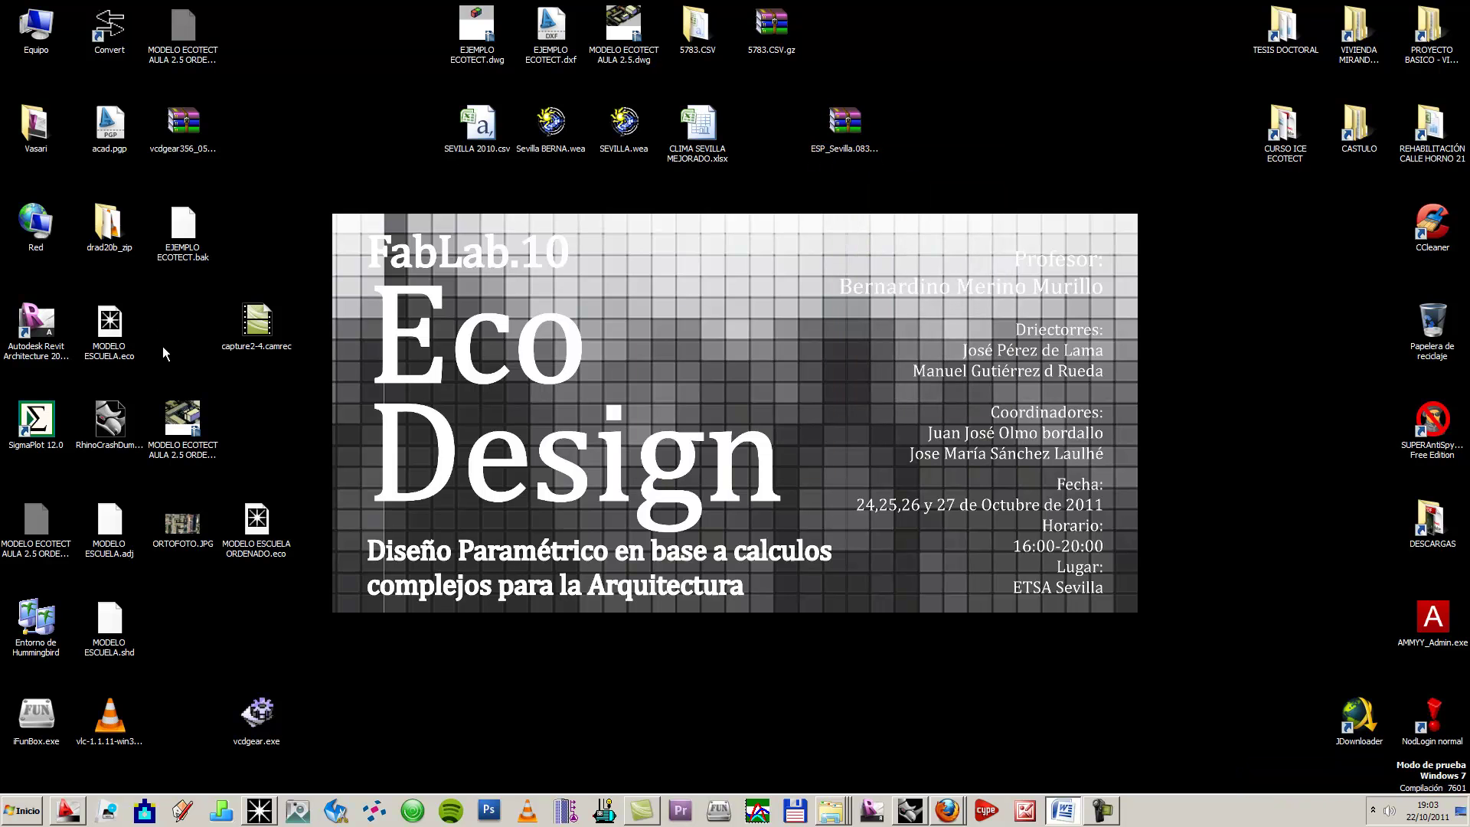
pyautogui.moveTo(184, 321); pyautogui.dragTo(758, 136)
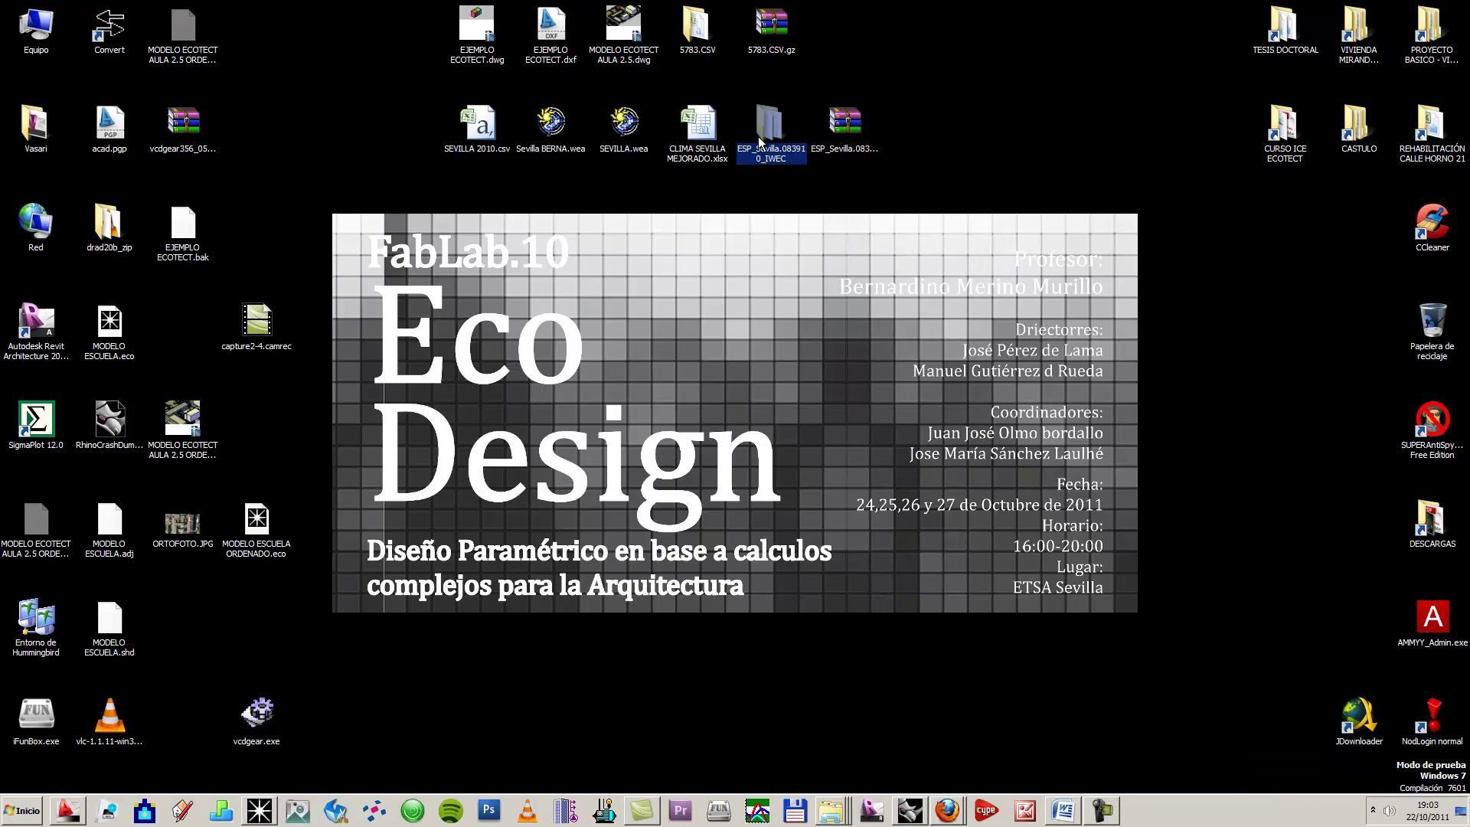
# Step: Open the extracted ESP_Sevilla.083910_IWEC folder and inspect its DDY, EPW and STAT files
pyautogui.doubleClick(764, 131)
pyautogui.click(700, 288)
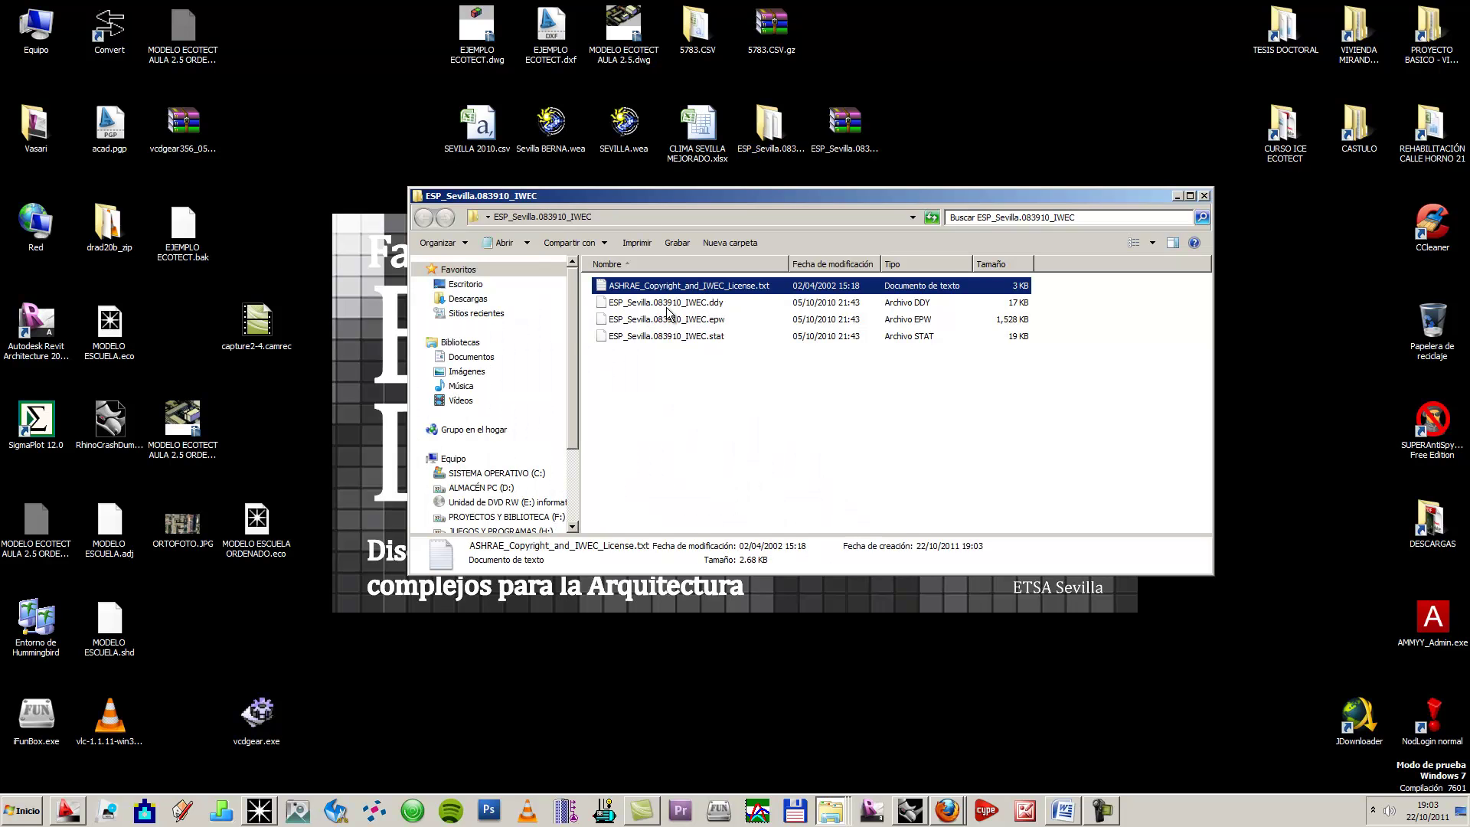
pyautogui.click(667, 305)
pyautogui.click(666, 321)
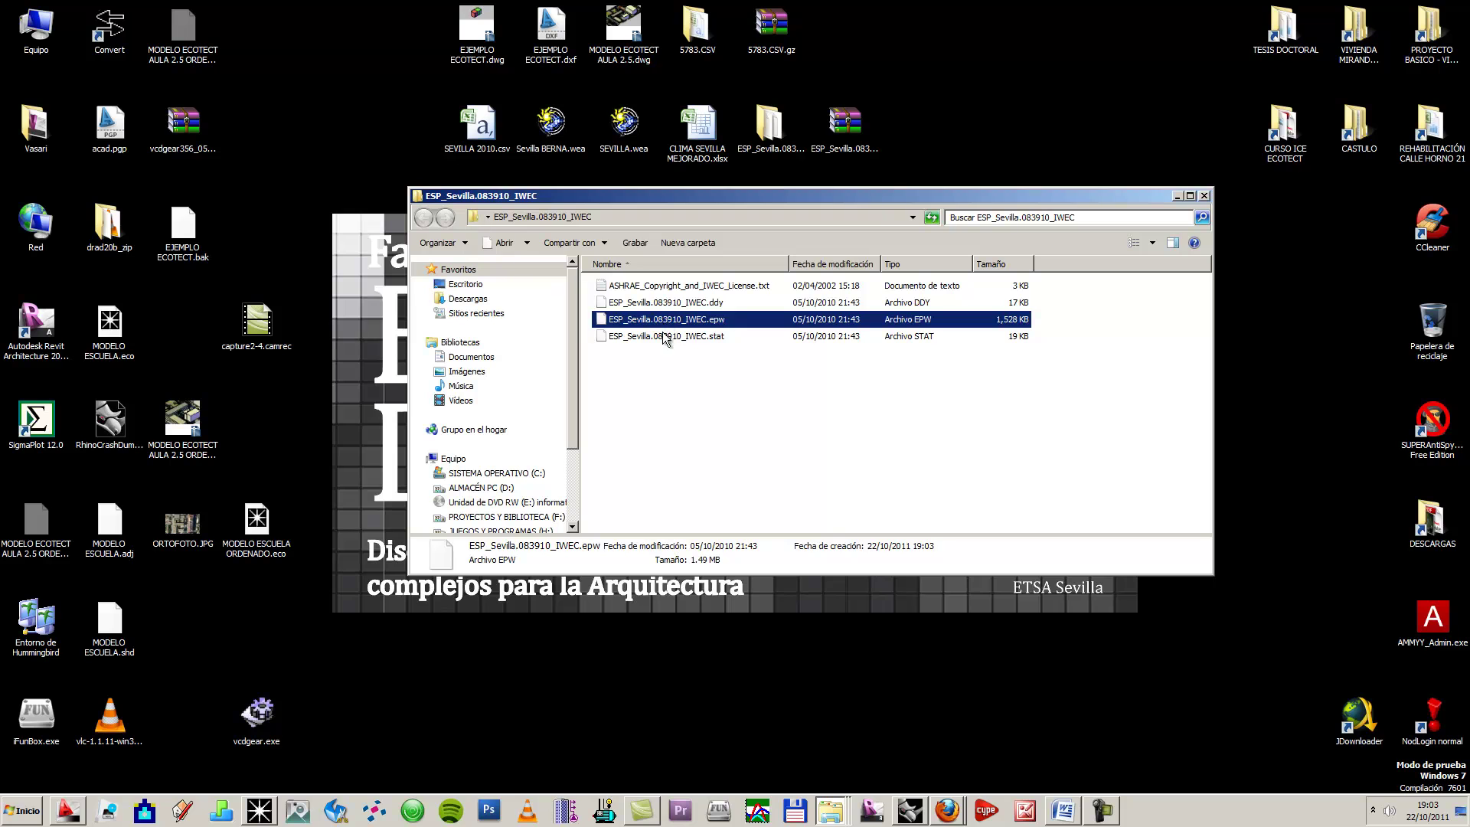
pyautogui.click(665, 338)
pyautogui.click(715, 320)
# Step: Switch back to Ecotect, launch the Weather Tool and move its window so that all of it is visible
pyautogui.click(796, 811)
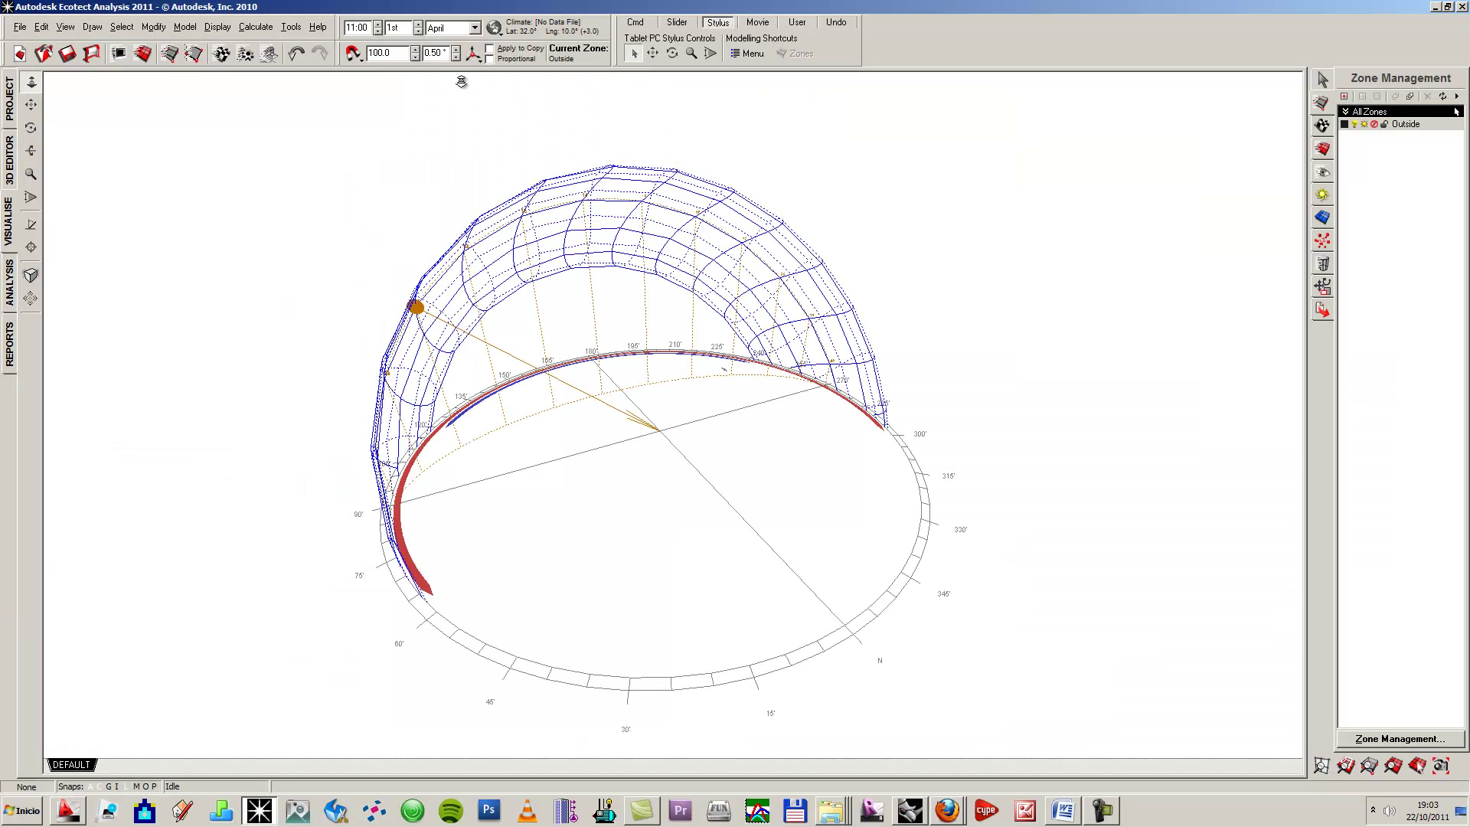
pyautogui.click(494, 28)
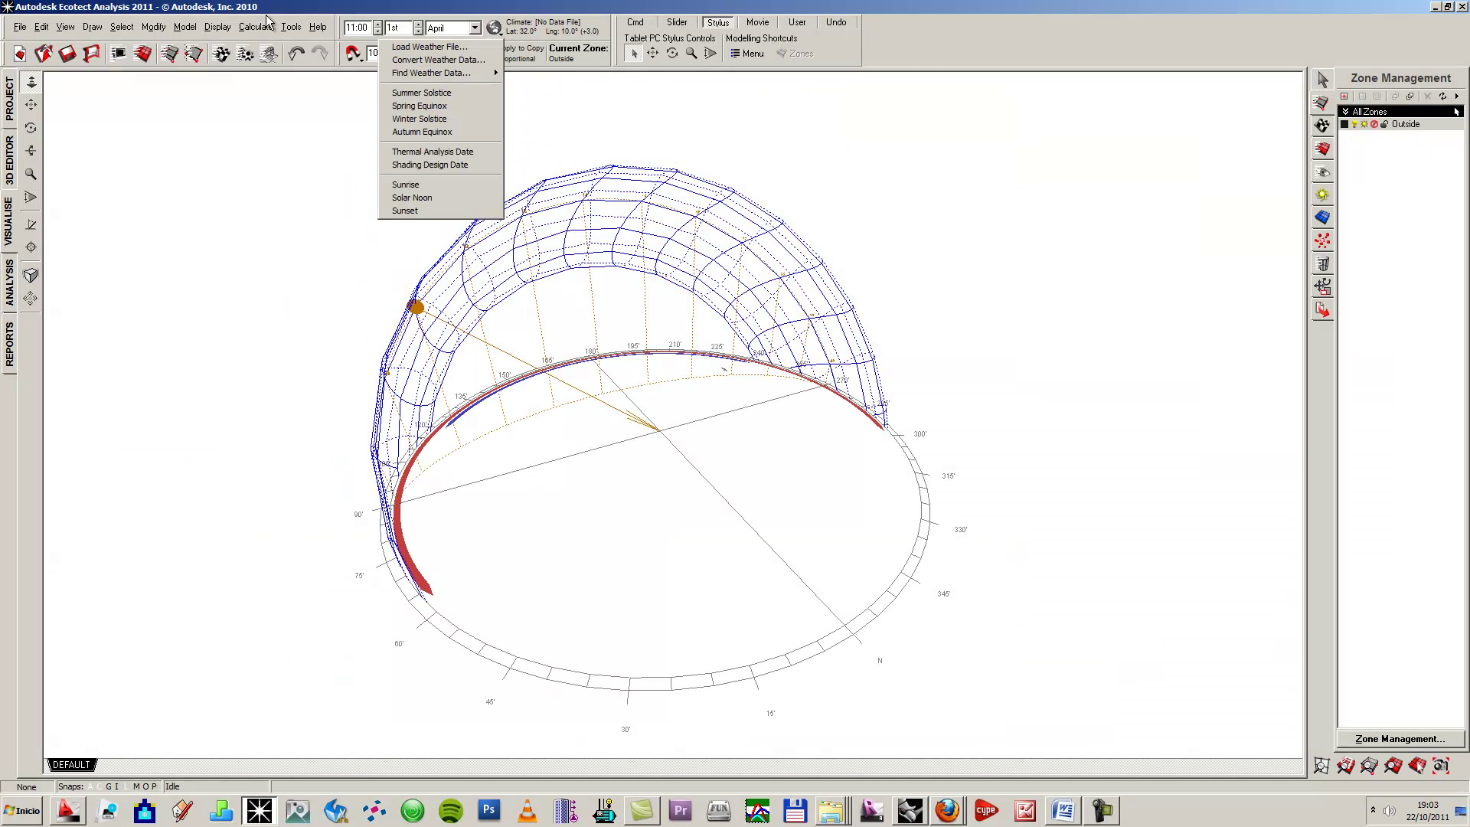
pyautogui.click(291, 27)
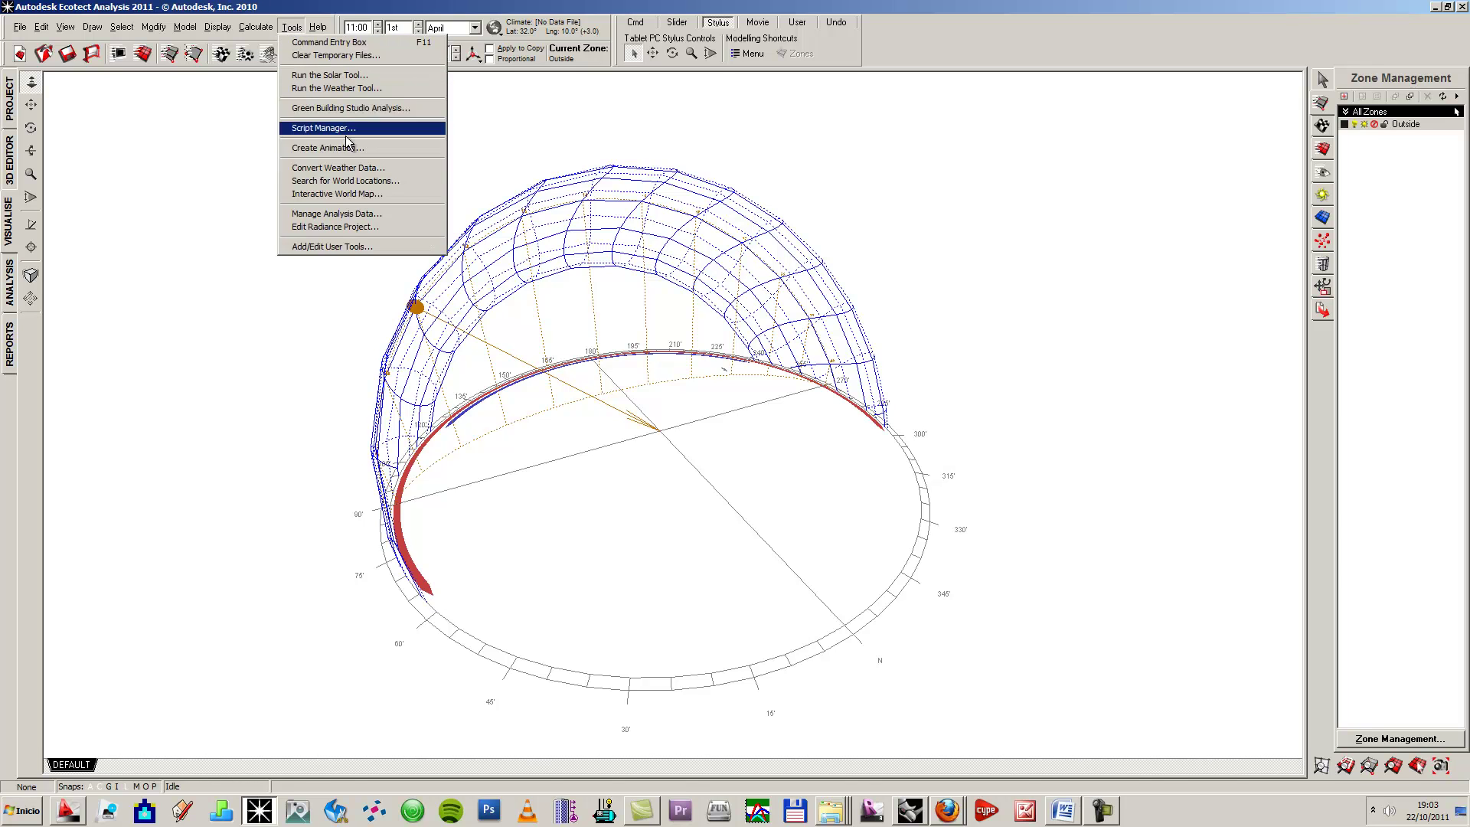
pyautogui.click(331, 91)
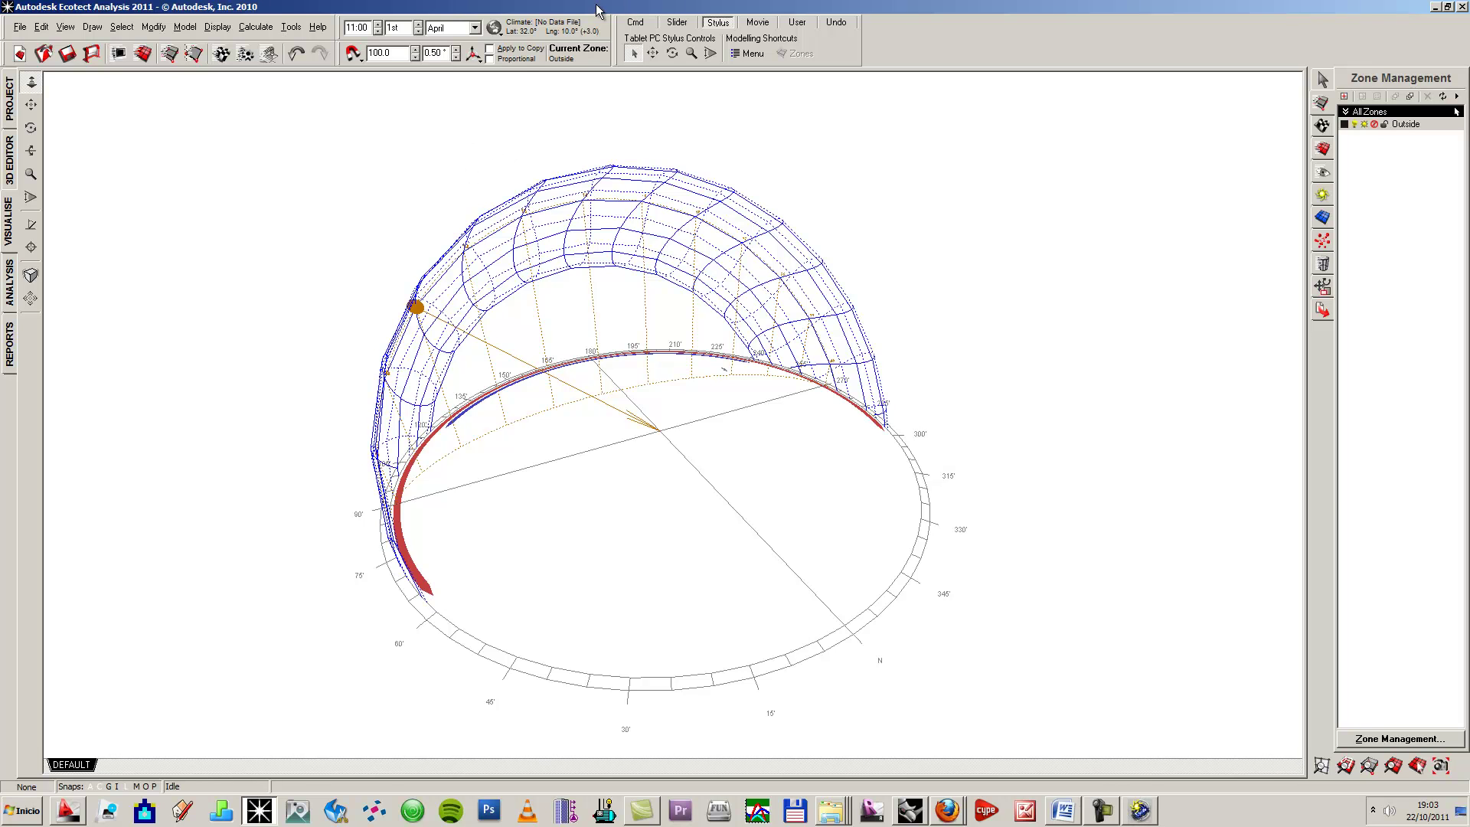
pyautogui.click(291, 26)
pyautogui.click(300, 92)
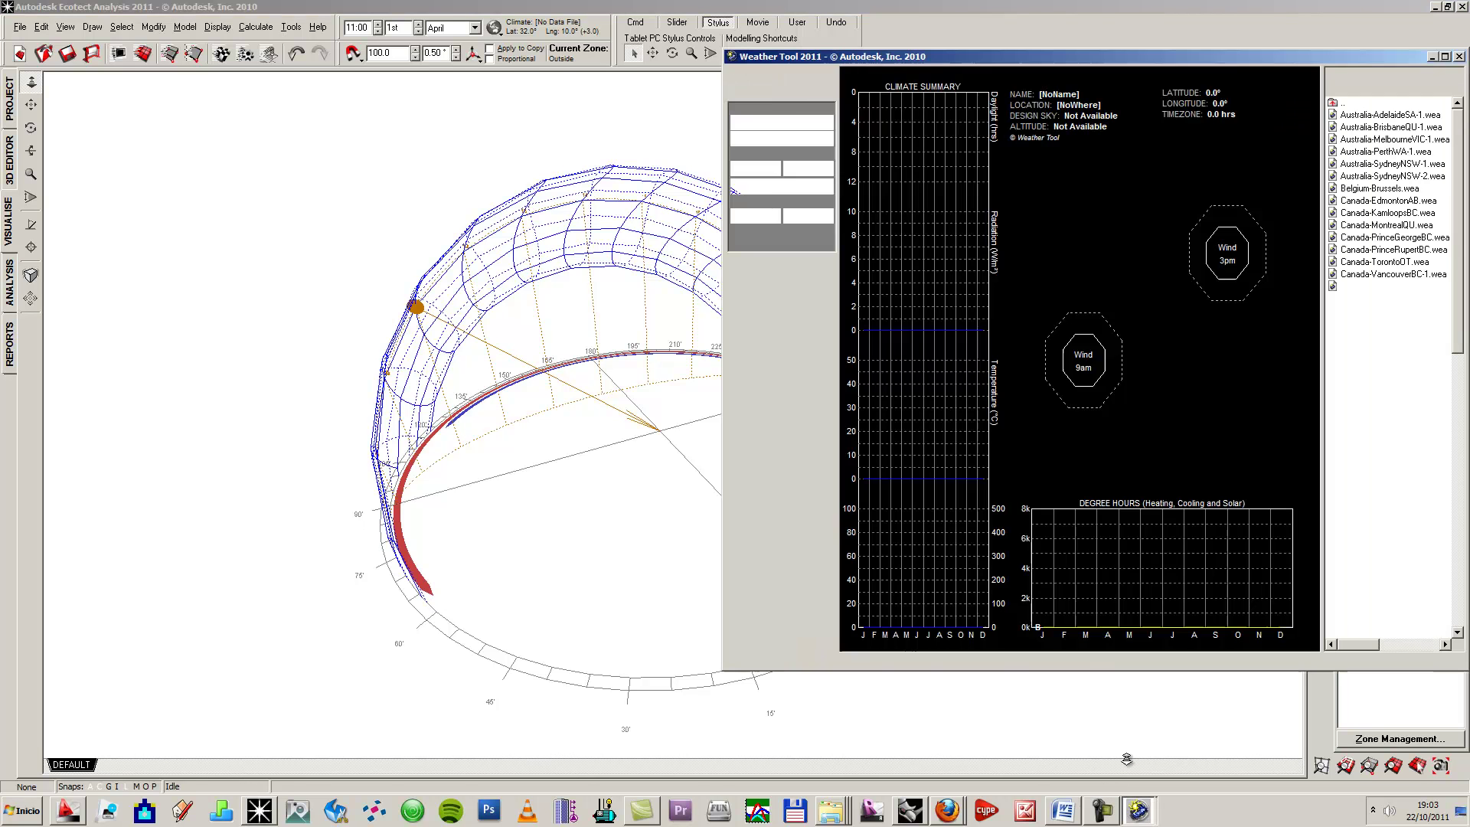
pyautogui.moveTo(847, 62); pyautogui.dragTo(671, 56)
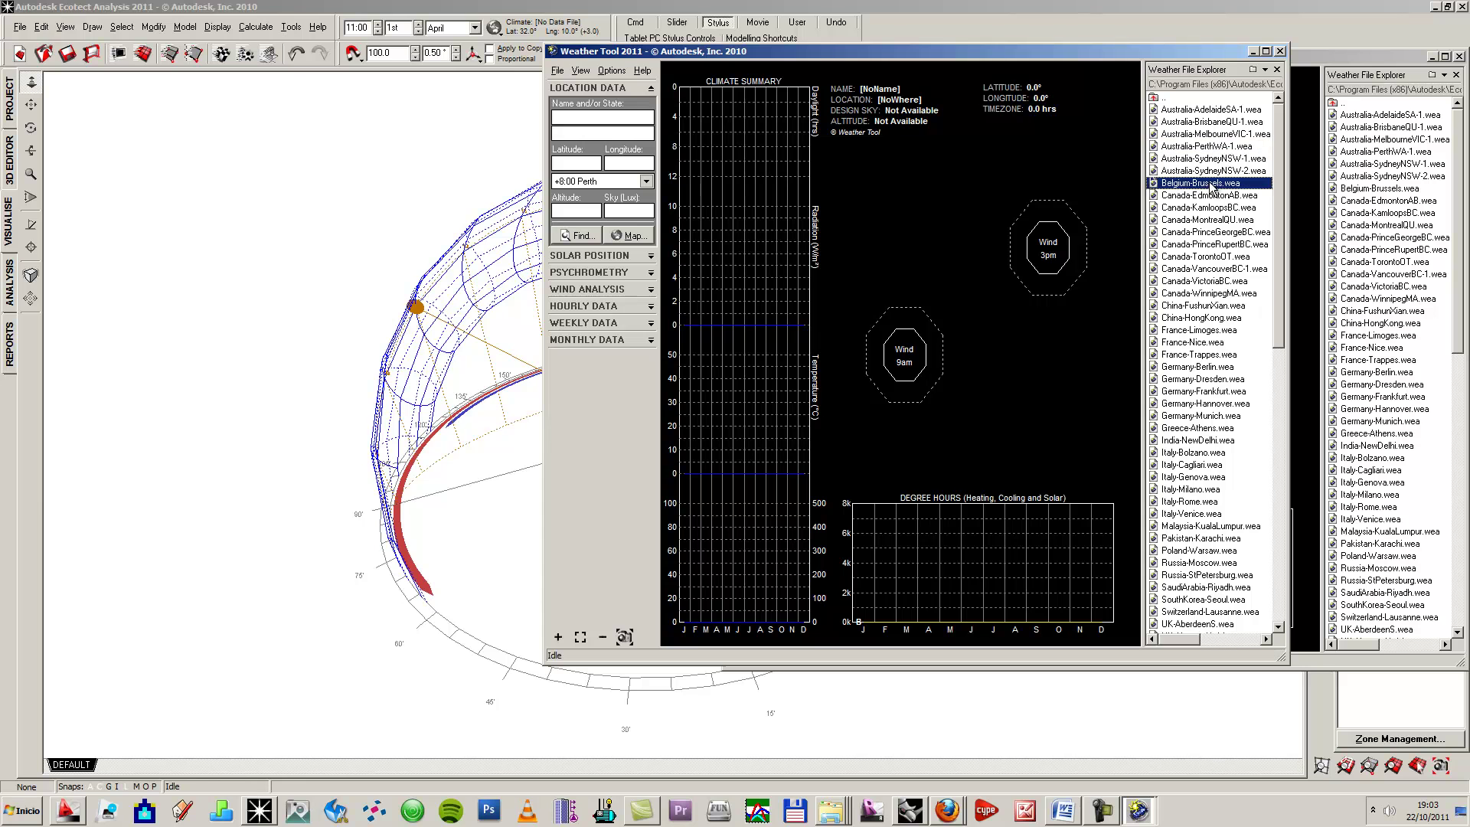
# Step: Preview several bundled weather files in the Weather Tool, including Canada-MontrealQU, France-Limoges, Germany-Hannover and Italy-Bolzano
pyautogui.click(1201, 294)
pyautogui.click(1201, 219)
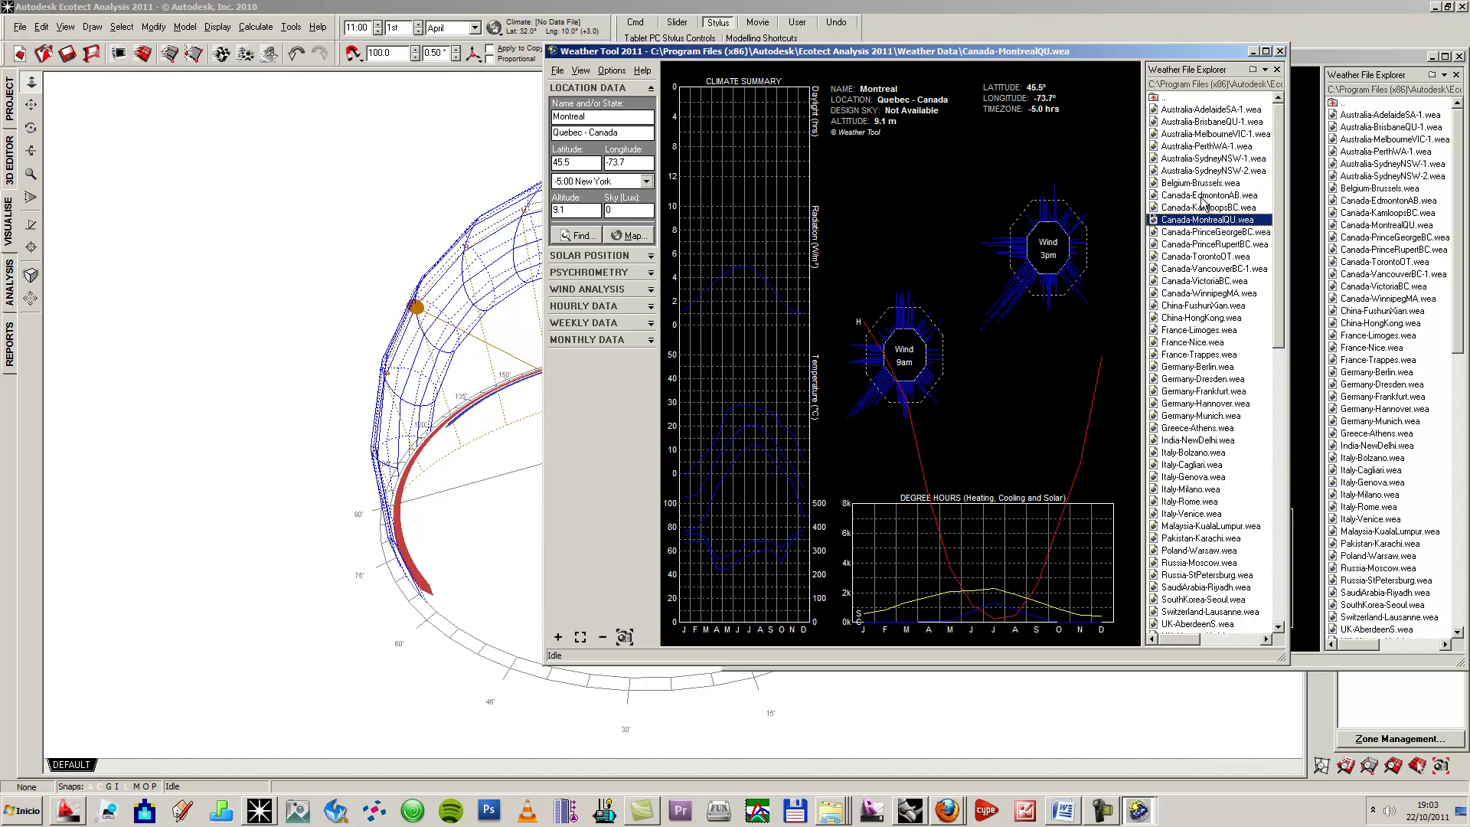
pyautogui.click(1189, 146)
pyautogui.click(1183, 256)
pyautogui.click(1179, 330)
pyautogui.click(1188, 404)
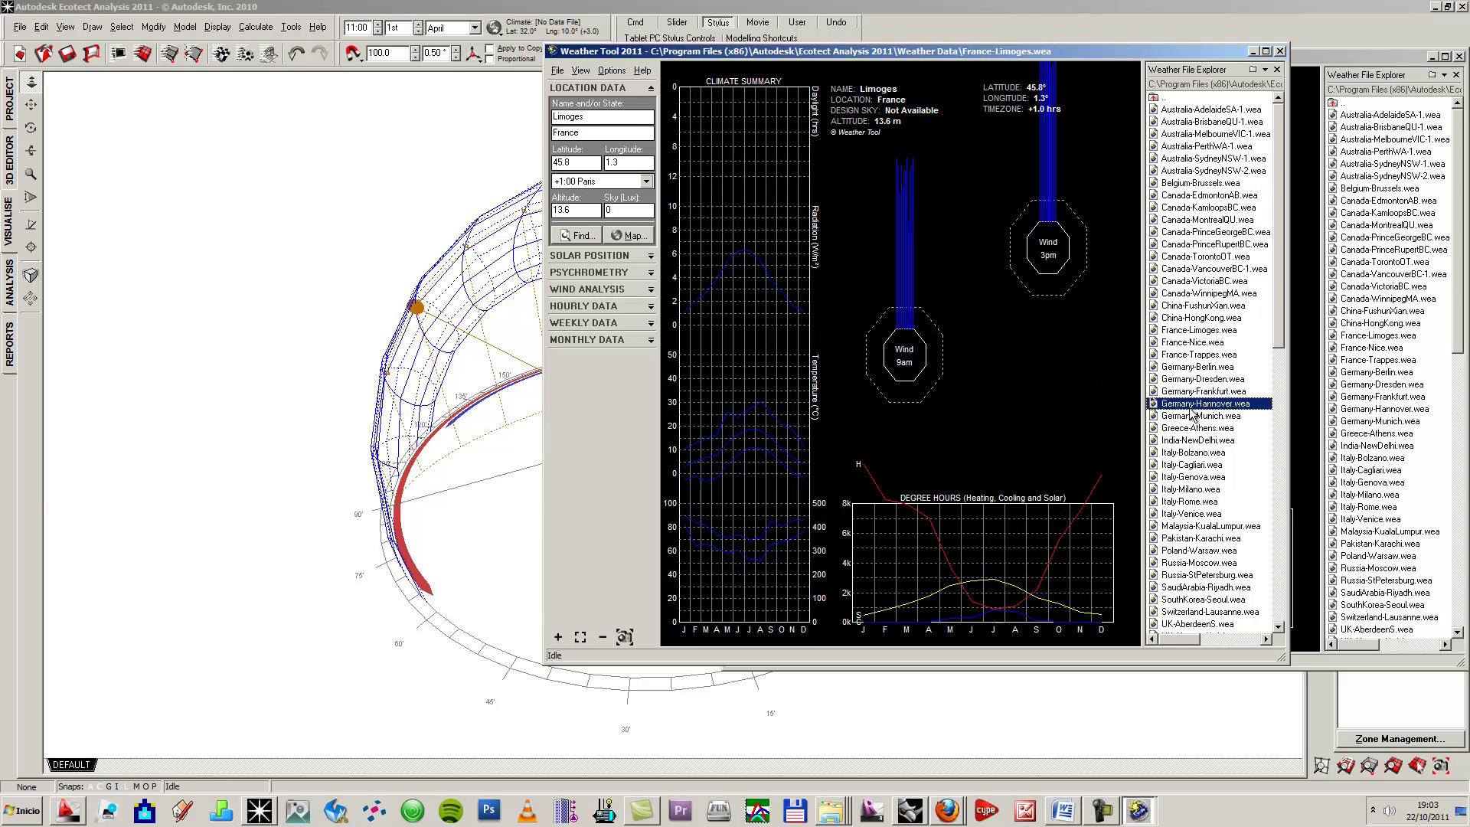
pyautogui.click(1191, 452)
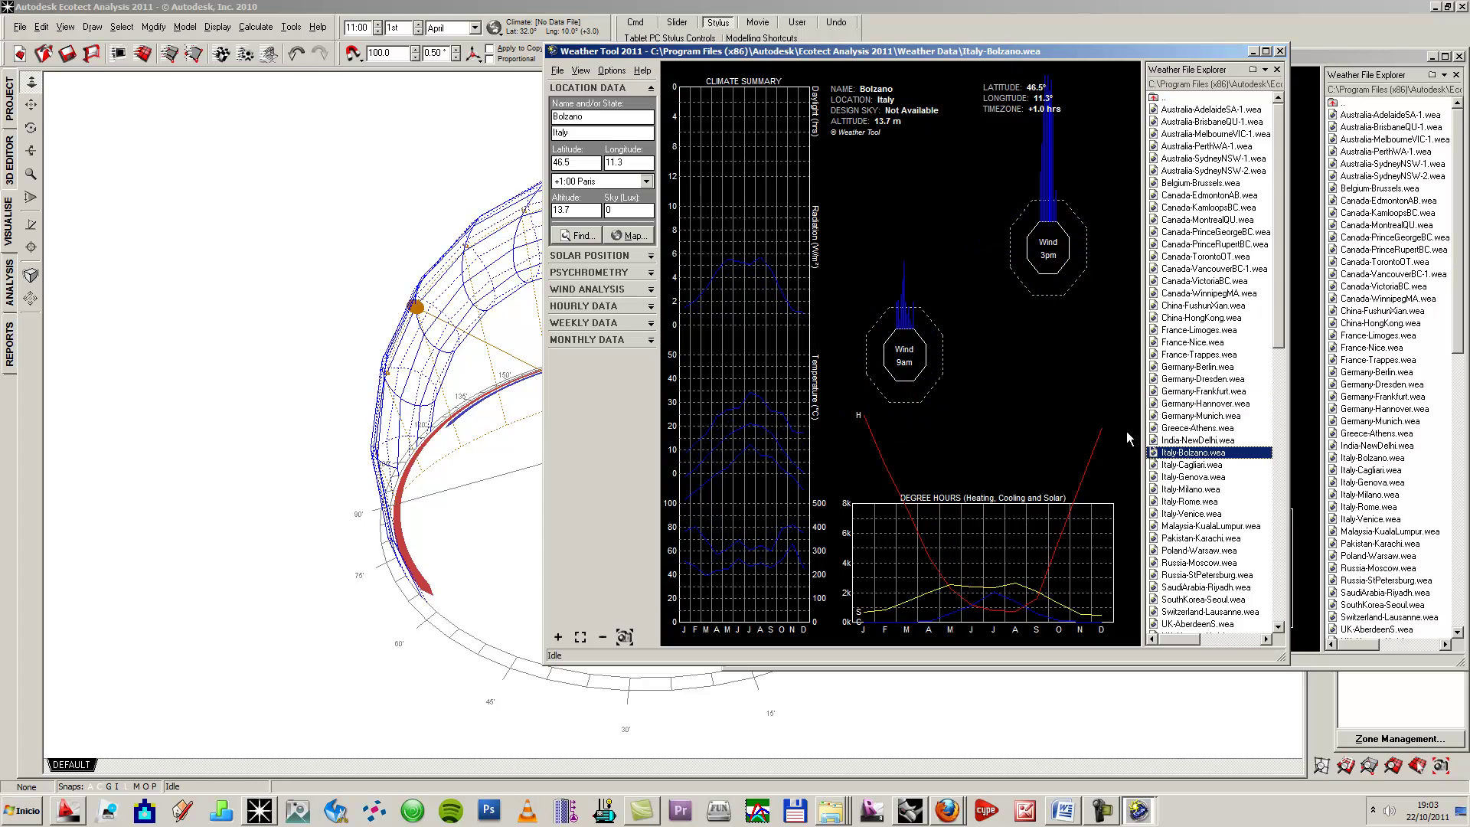
# Step: Open the Sevilla EnergyPlus weather file (*.EPW) from the ESP_Sevilla.083910_IWEC folder on the desktop
pyautogui.click(558, 70)
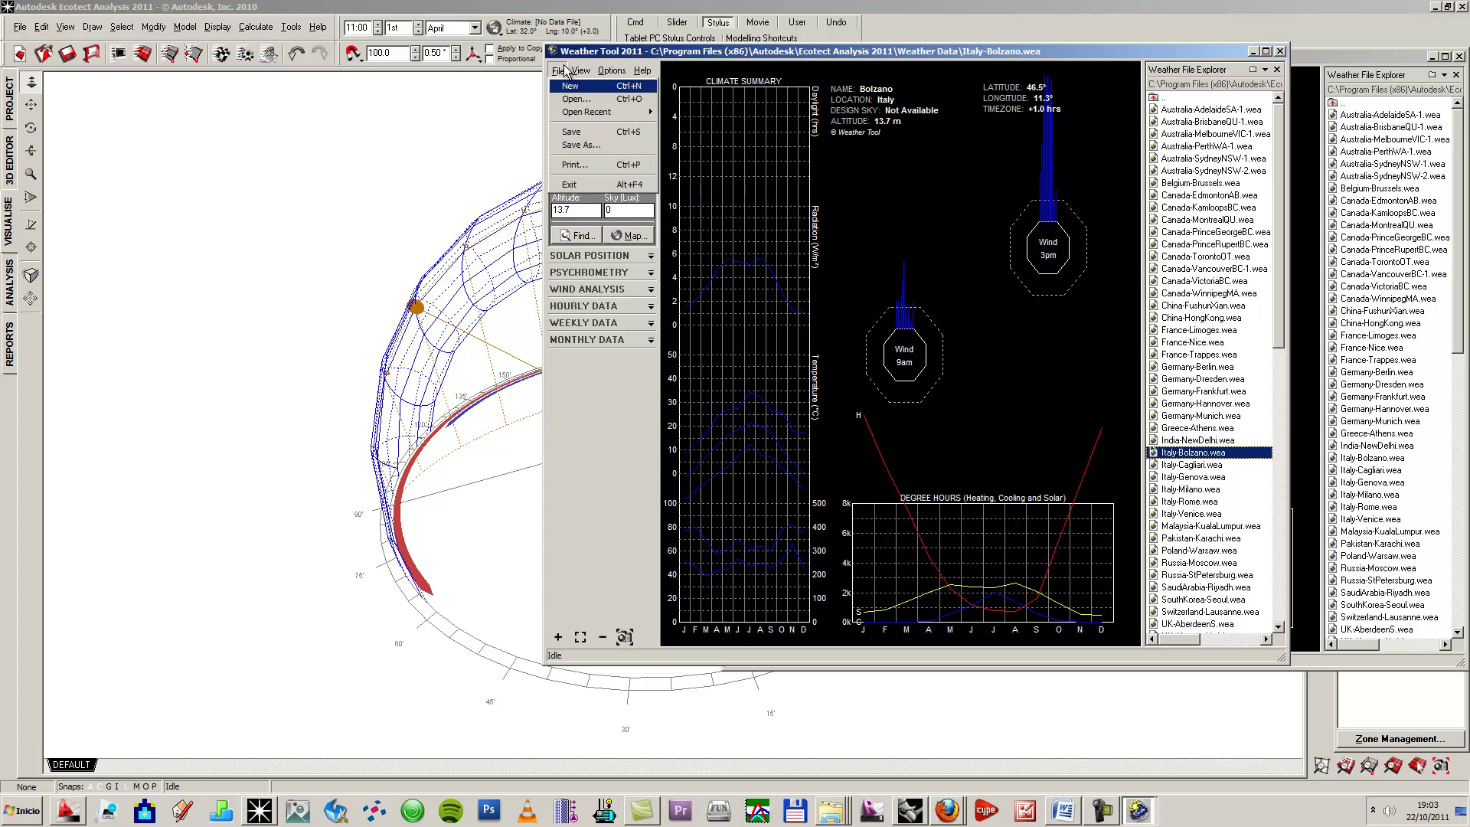
pyautogui.click(572, 99)
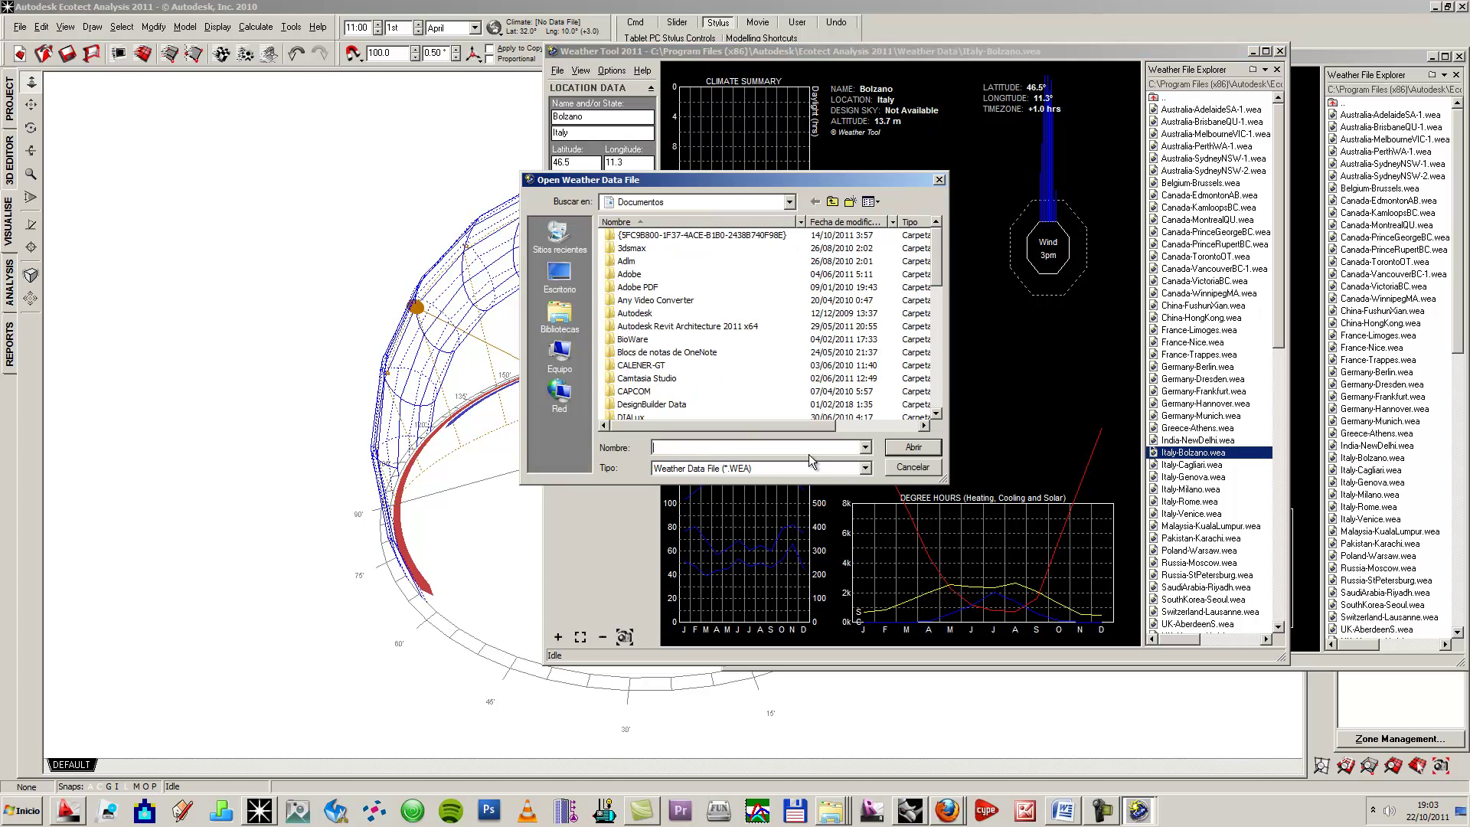
pyautogui.click(809, 466)
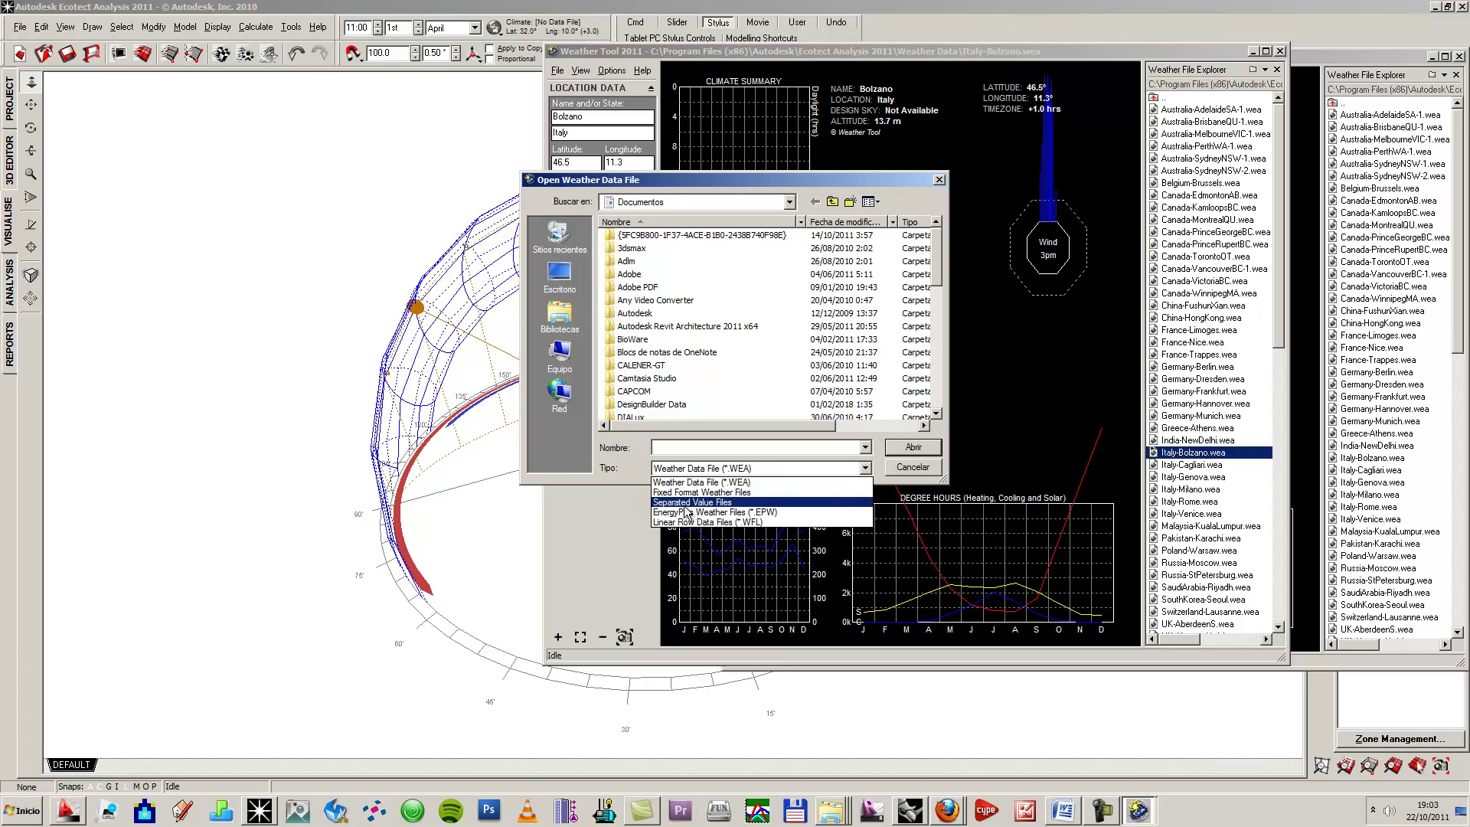
pyautogui.click(735, 515)
pyautogui.click(560, 275)
pyautogui.scroll(-5, 908, 288)
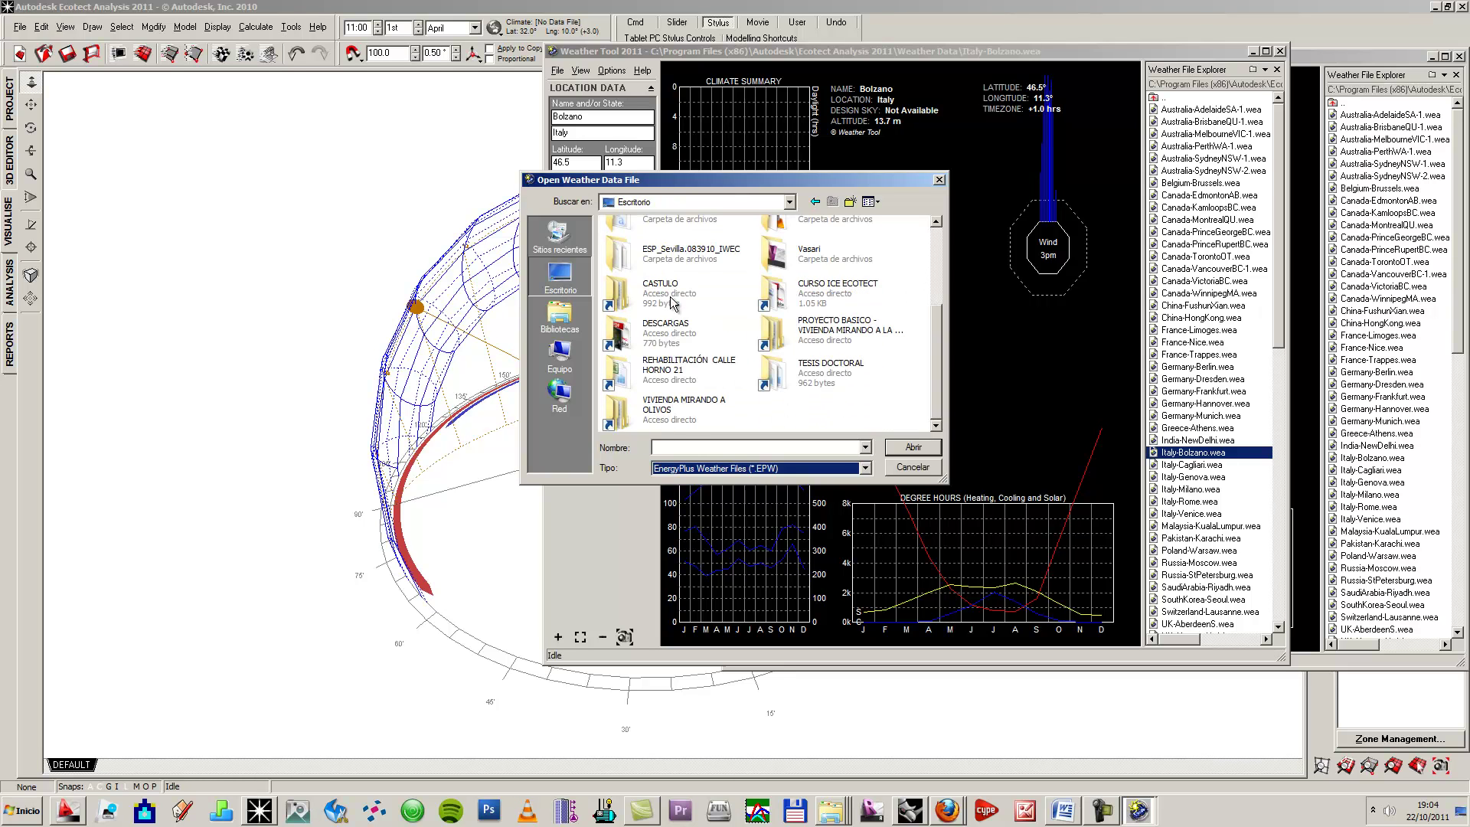
pyautogui.doubleClick(659, 250)
pyautogui.doubleClick(680, 238)
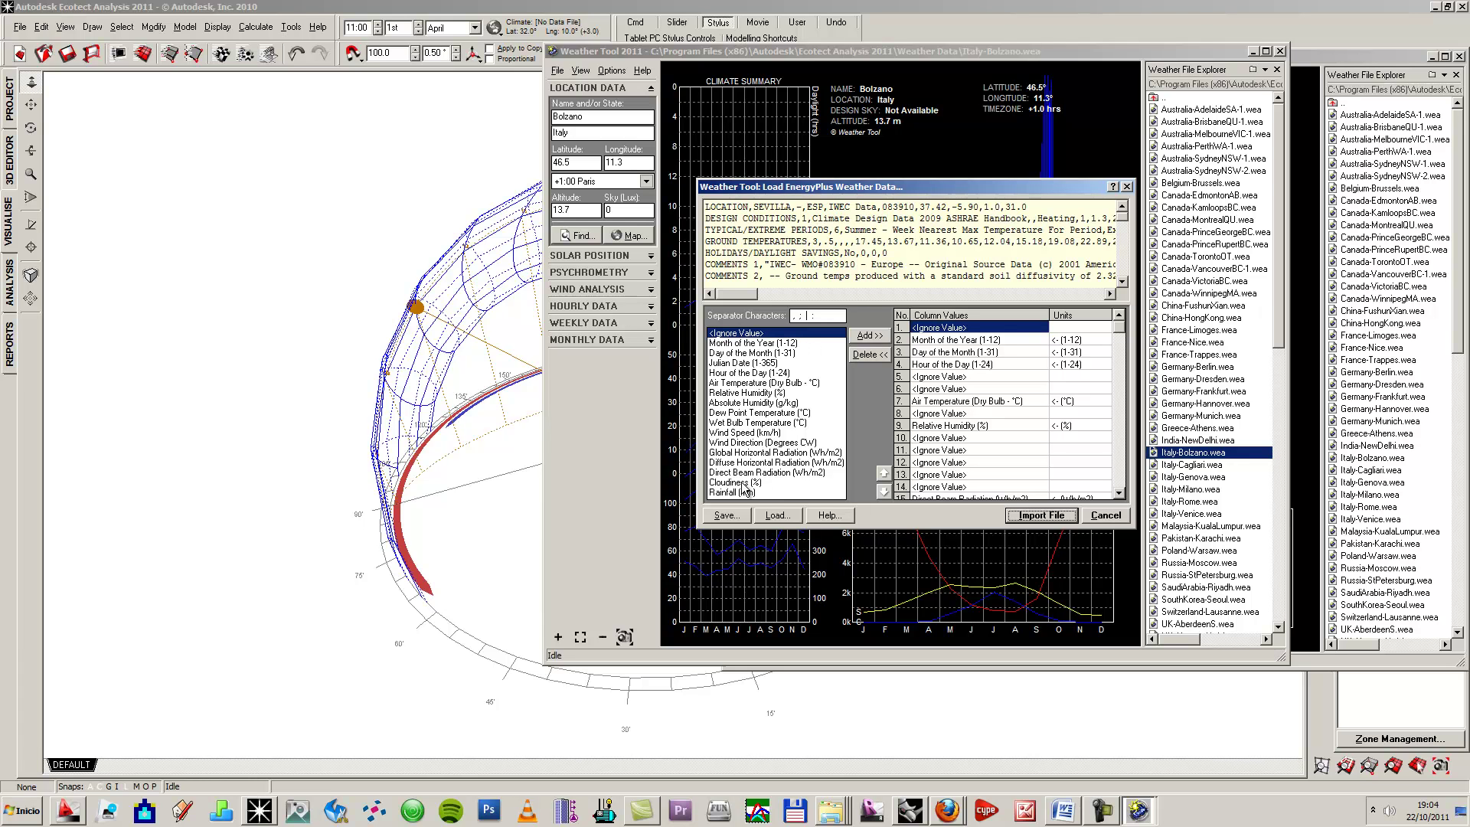
# Step: Examine the raw EnergyPlus data rows and compare them with the column values assigned for the import
pyautogui.click(1123, 281)
pyautogui.click(1123, 281)
pyautogui.click(1123, 281)
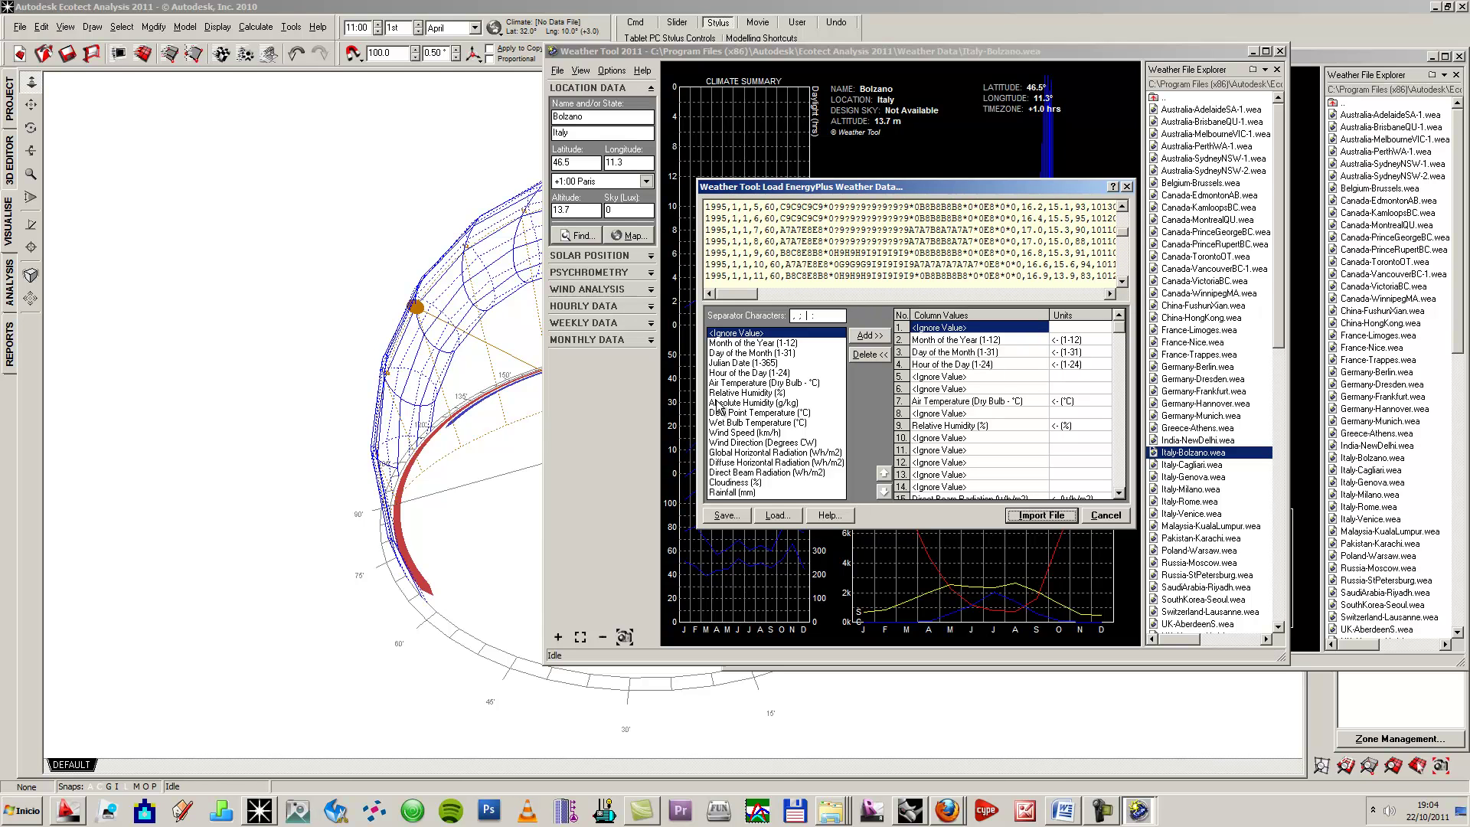
pyautogui.click(737, 363)
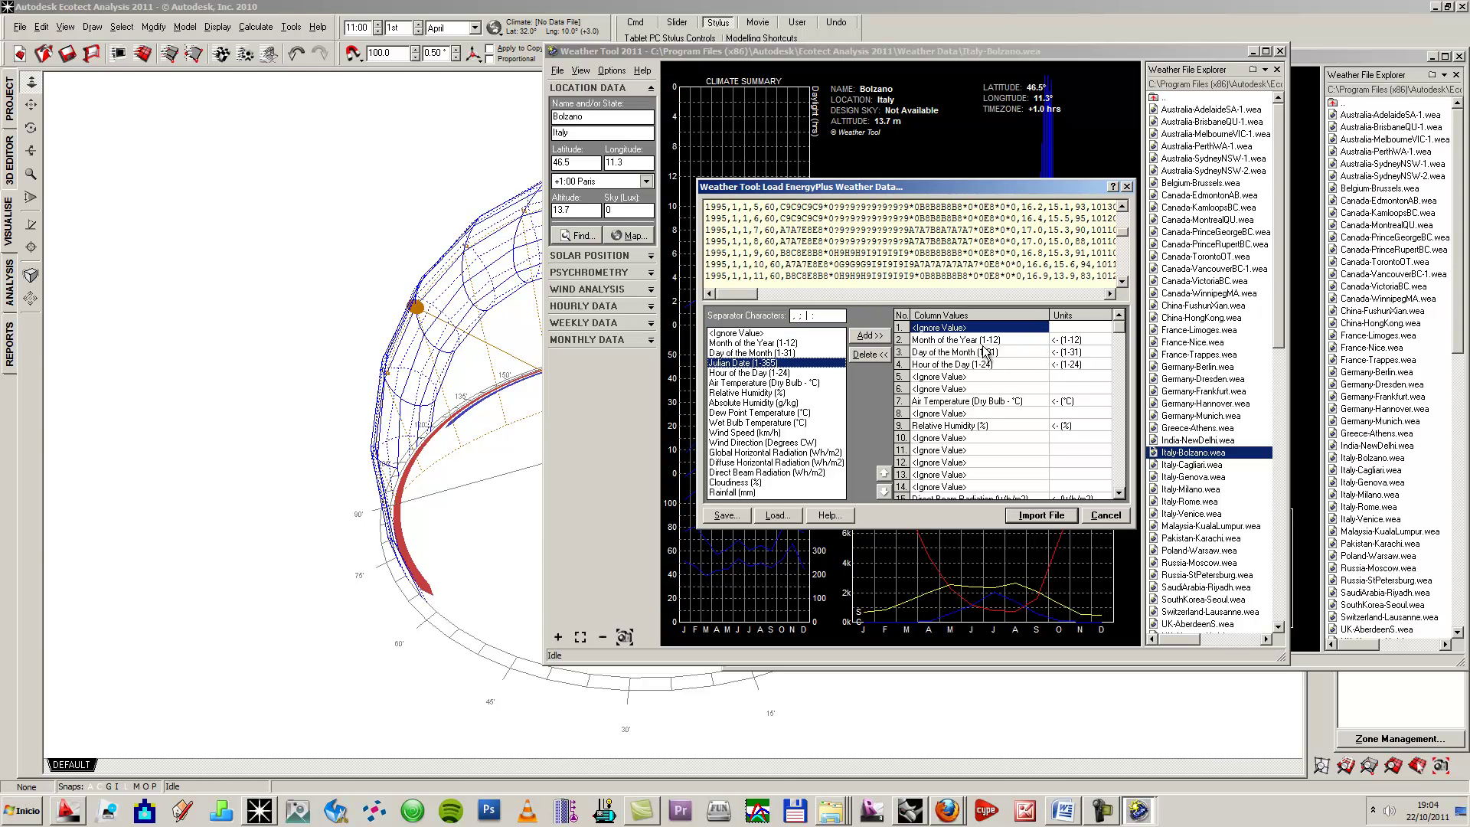
pyautogui.click(780, 336)
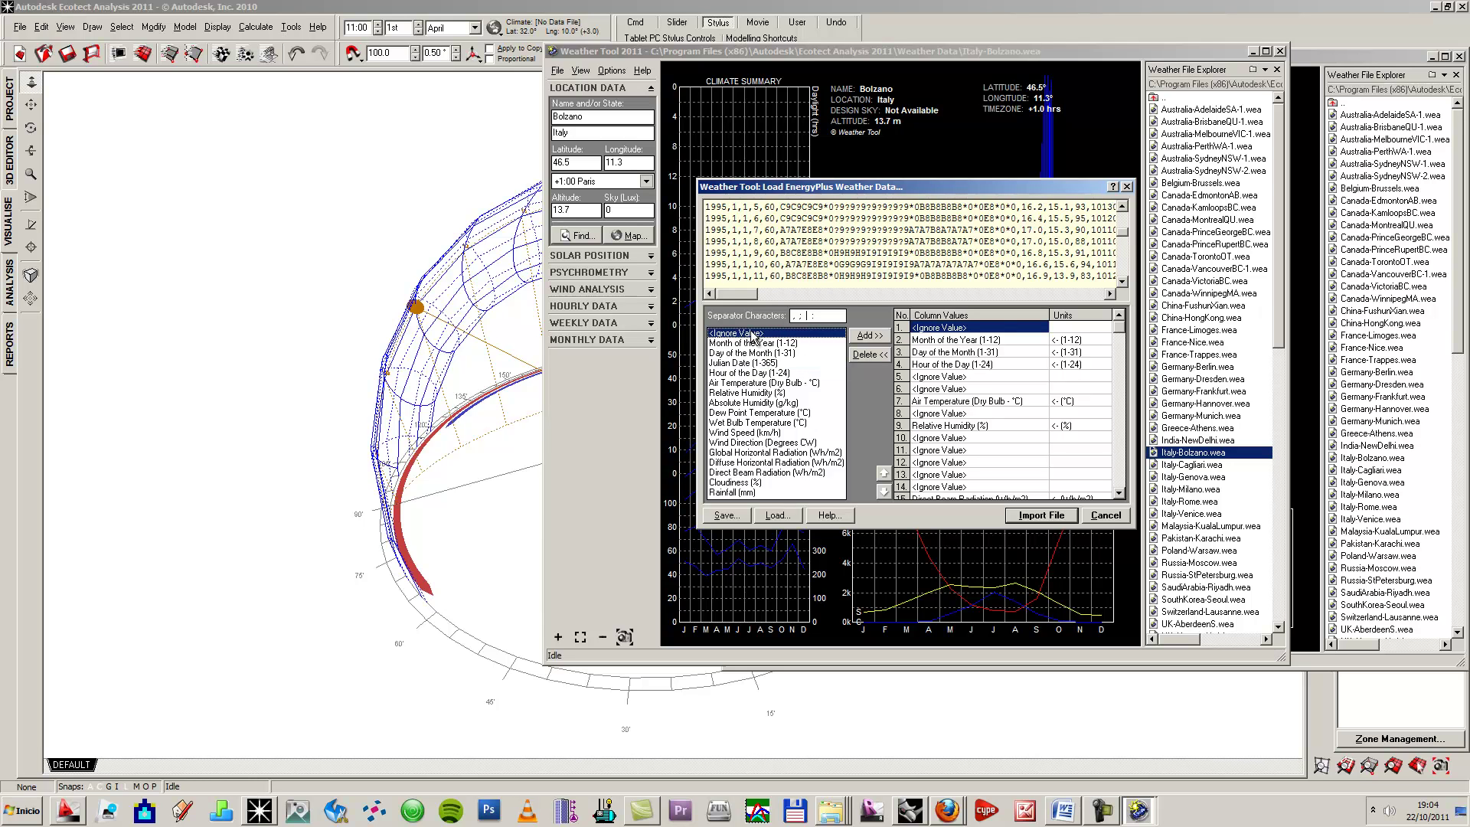
pyautogui.moveTo(726, 218); pyautogui.dragTo(705, 253)
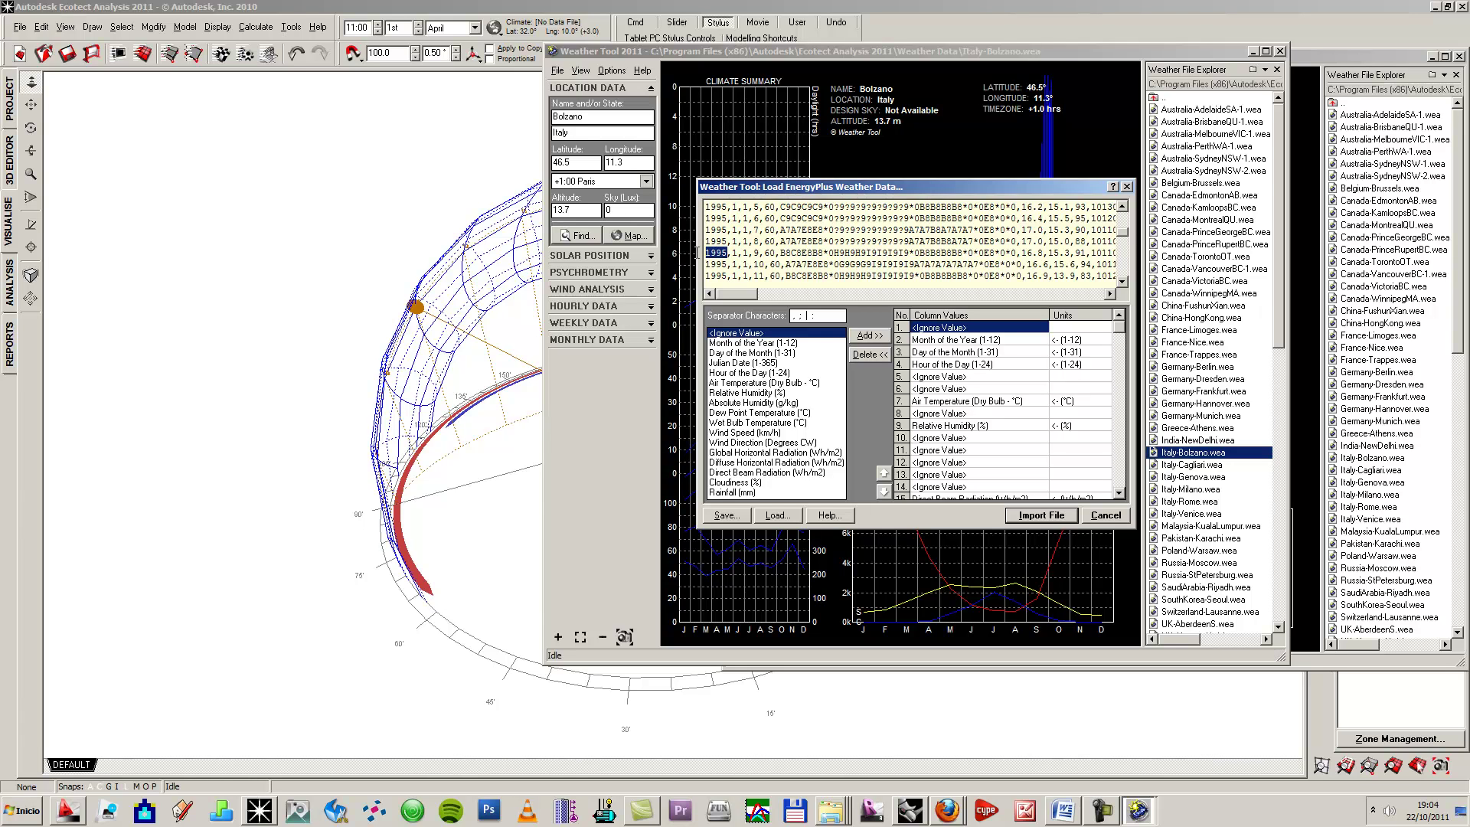
pyautogui.click(779, 344)
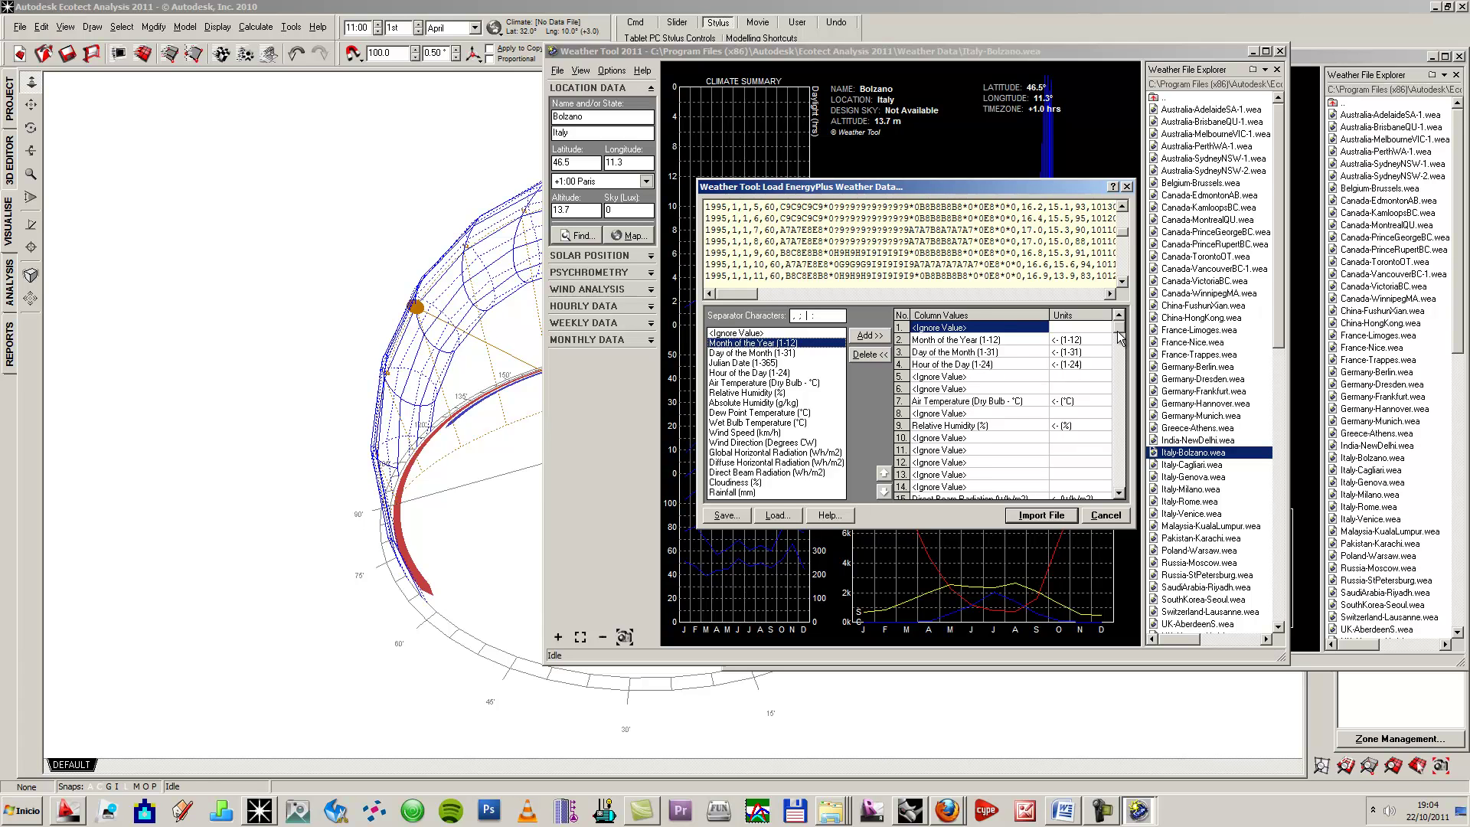
pyautogui.click(1121, 364)
pyautogui.moveTo(1120, 431); pyautogui.dragTo(1119, 333)
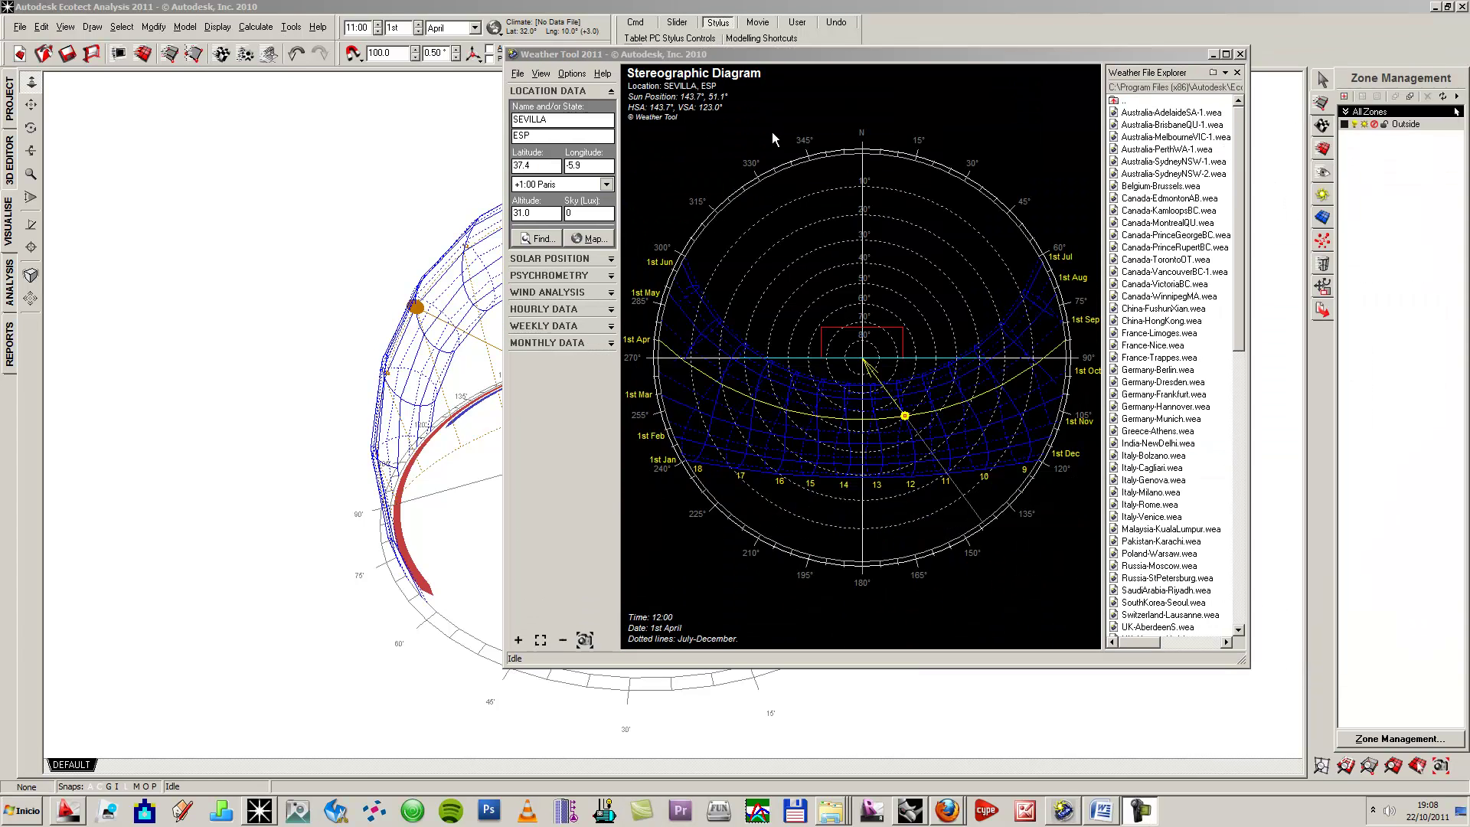
# Step: Move the sun to 18:30 on 2nd April in the stereographic diagram and check Sevilla's latitude, longitude and altitude
pyautogui.click(772, 132)
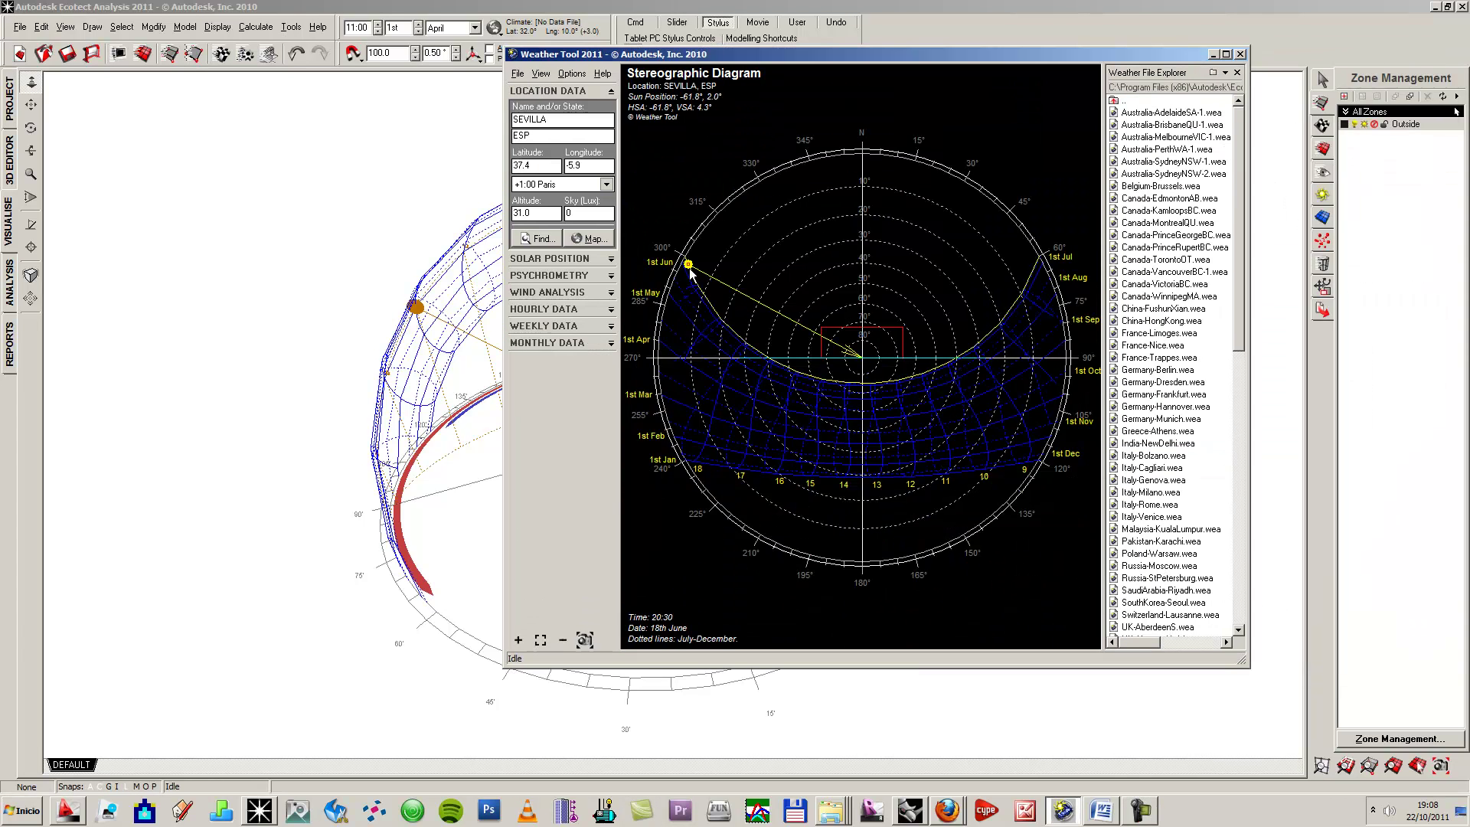
pyautogui.moveTo(689, 265); pyautogui.dragTo(712, 395)
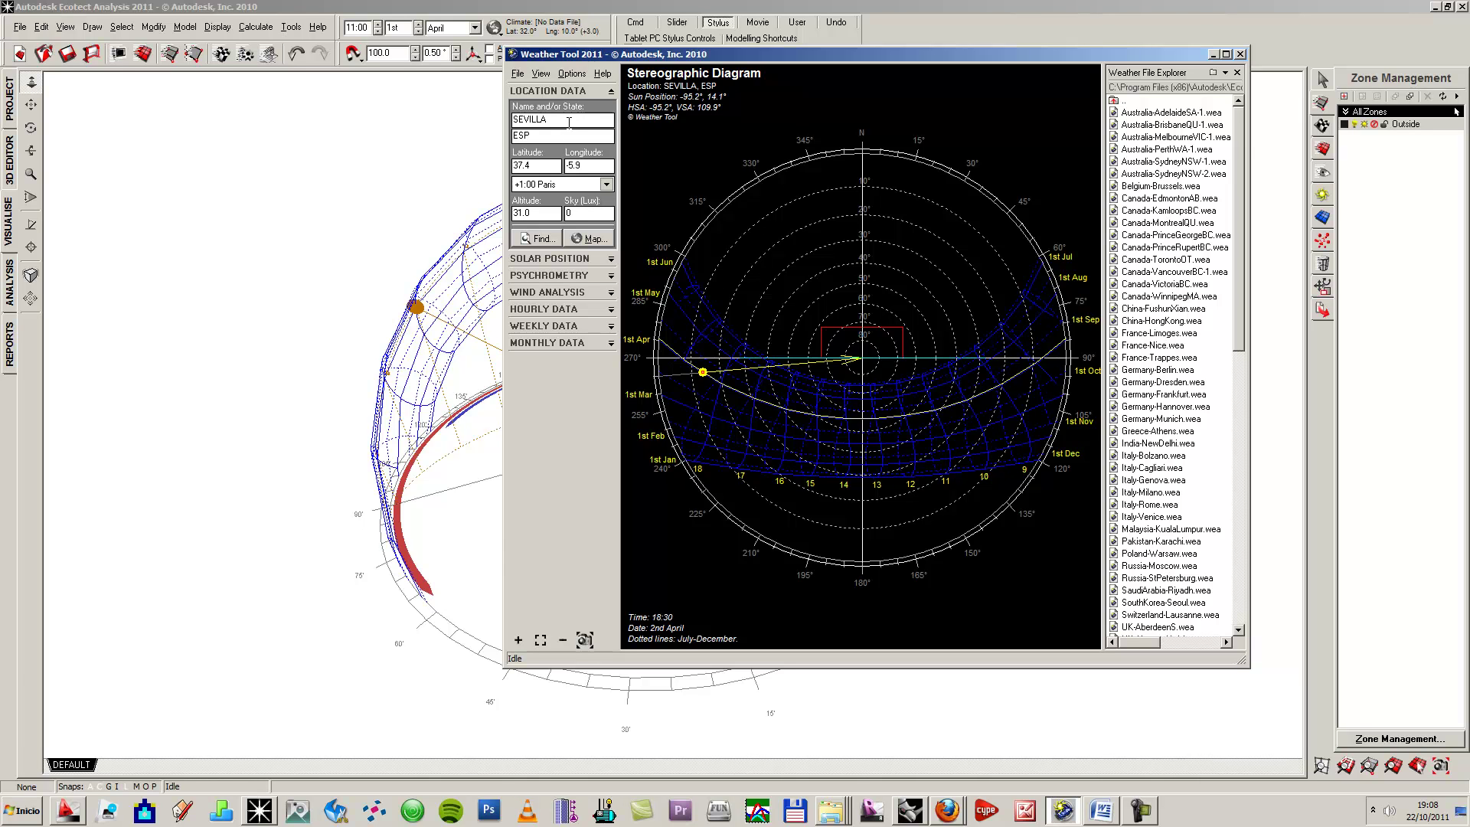
pyautogui.moveTo(539, 166); pyautogui.dragTo(495, 168)
pyautogui.moveTo(585, 166); pyautogui.dragTo(496, 208)
pyautogui.click(566, 216)
# Step: Show the solar position settings and move the sun in the stereographic diagram to 13:00 on 8th October
pyautogui.click(553, 258)
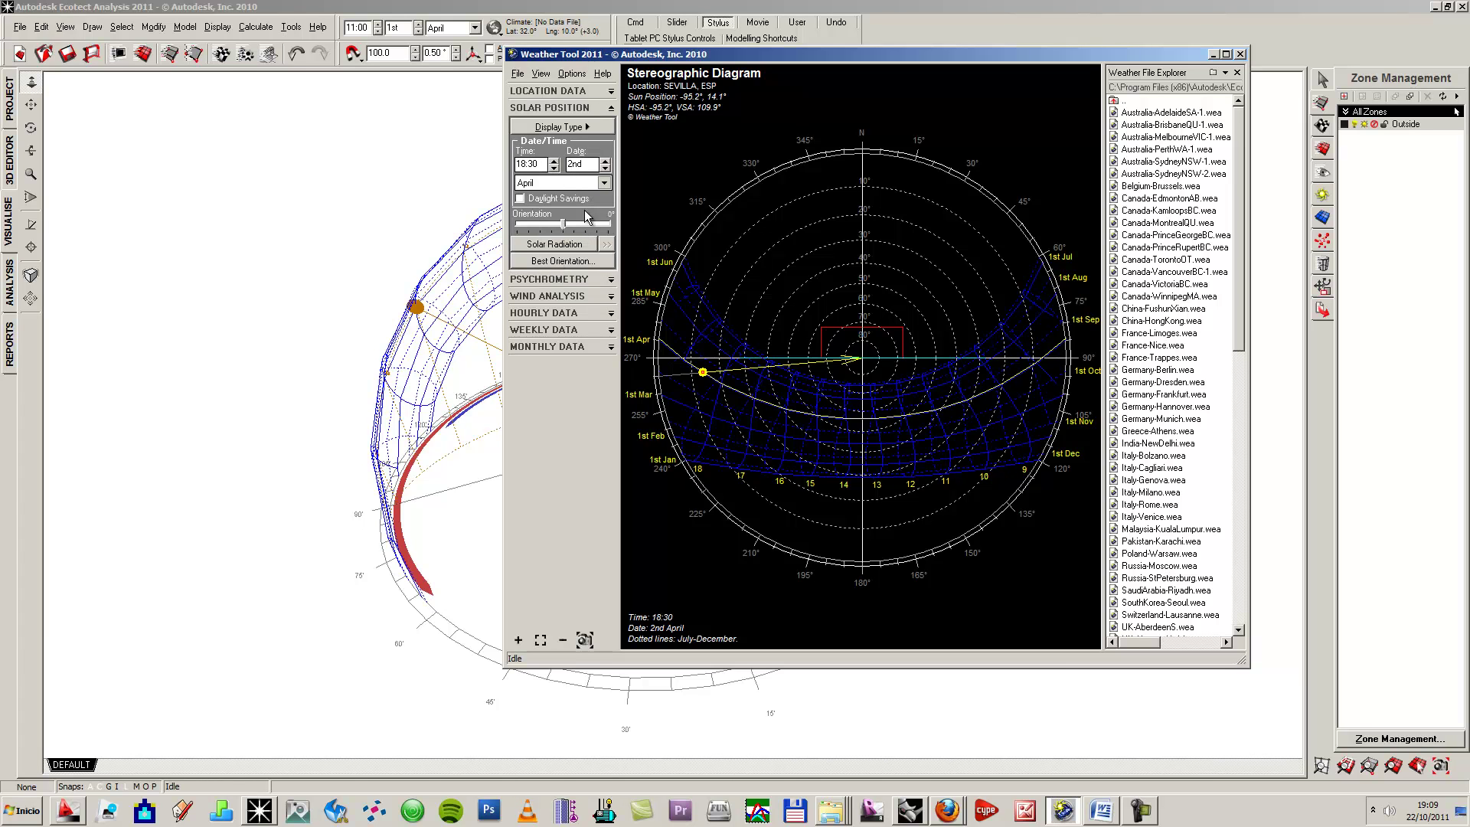
pyautogui.moveTo(702, 374)
pyautogui.mouseDown()
pyautogui.moveTo(828, 433)
pyautogui.moveTo(973, 384)
pyautogui.mouseUp()
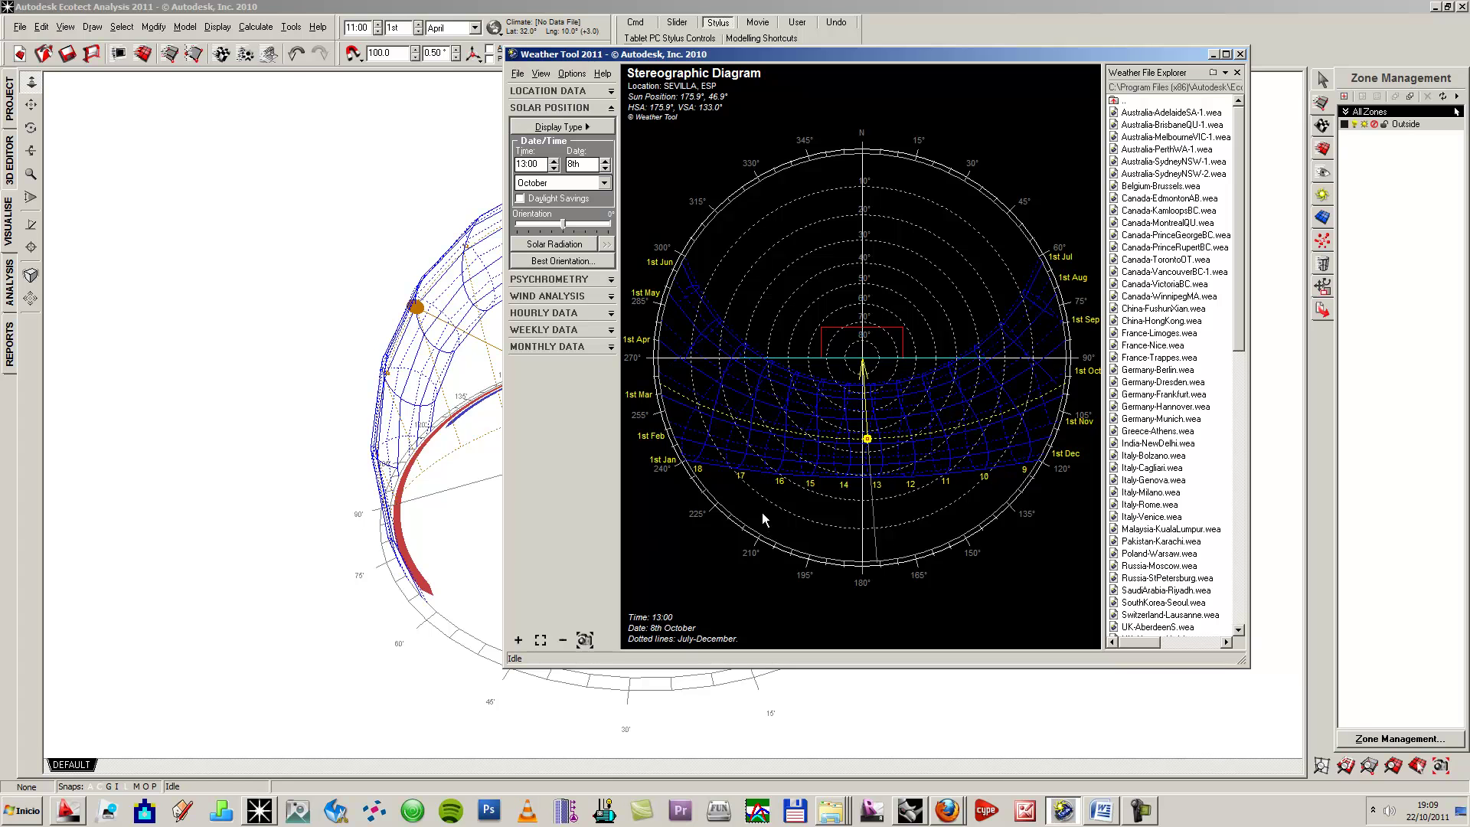
# Step: View Sevilla's psychrometric chart as Hourly Data Pnts, Monthly Ranges and Av.Monthly Max, and set the activity level to Light
pyautogui.click(548, 280)
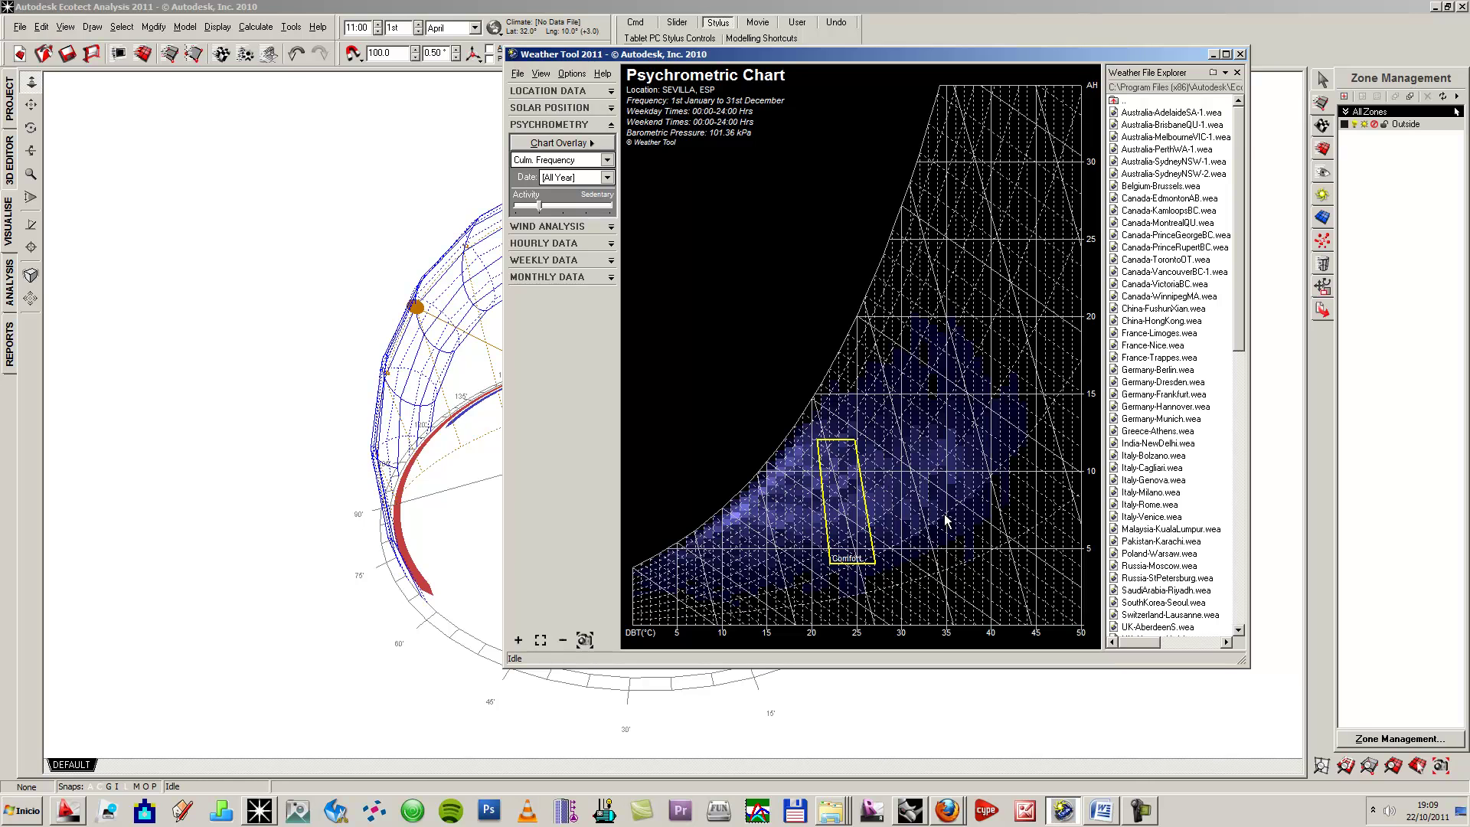
pyautogui.click(588, 160)
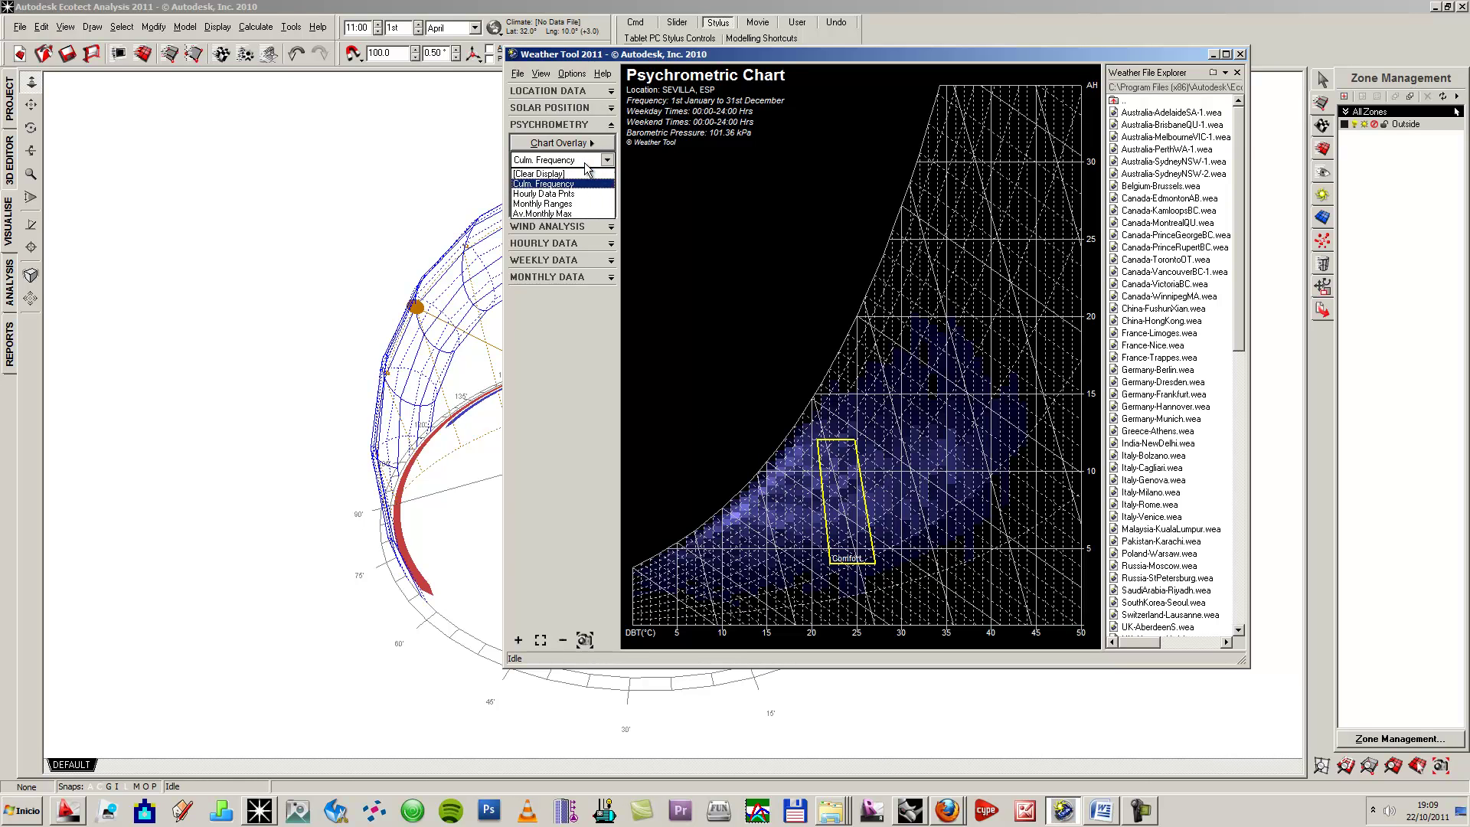
pyautogui.click(574, 195)
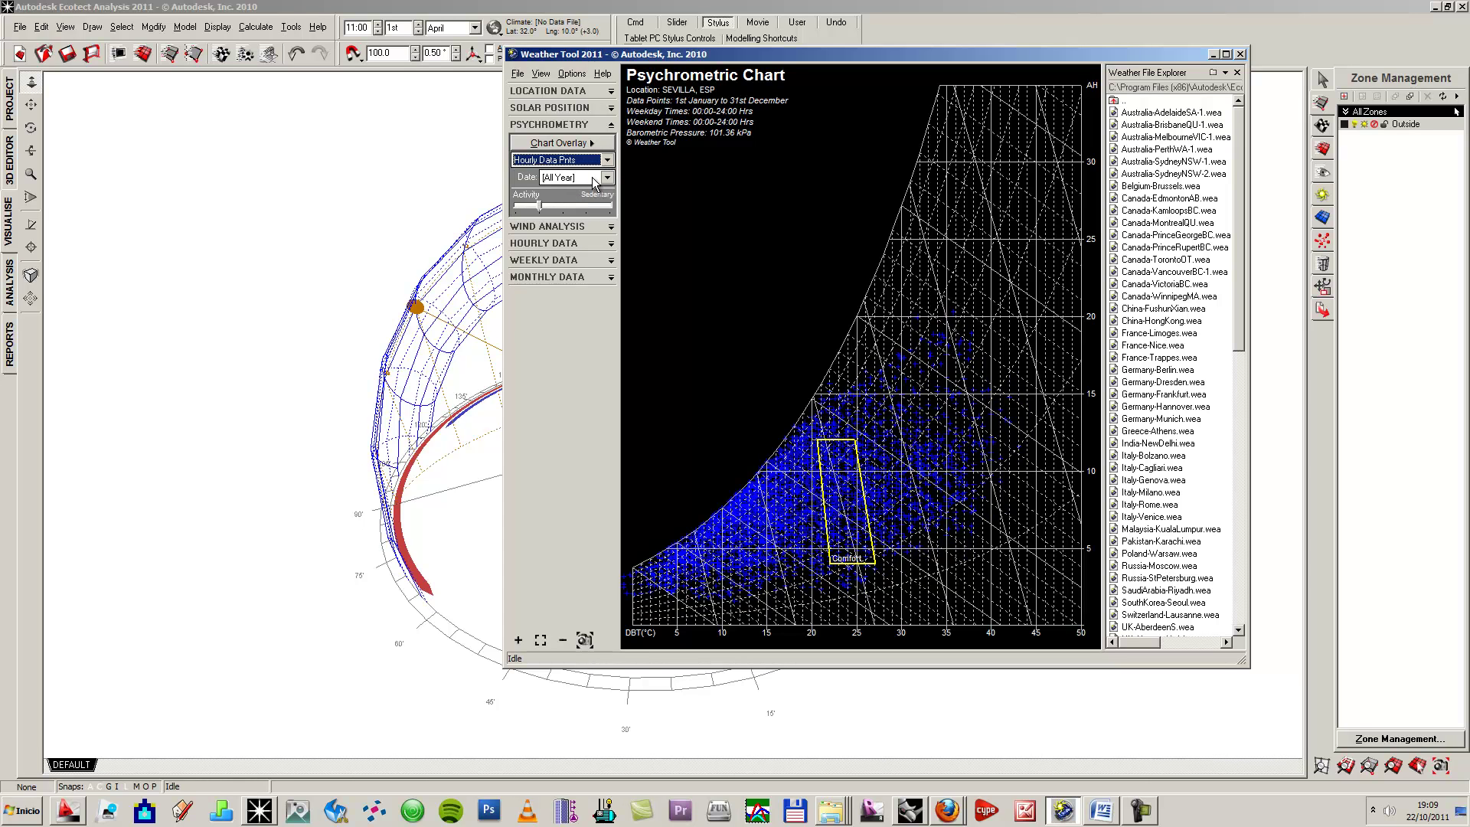
pyautogui.click(600, 162)
pyautogui.click(583, 204)
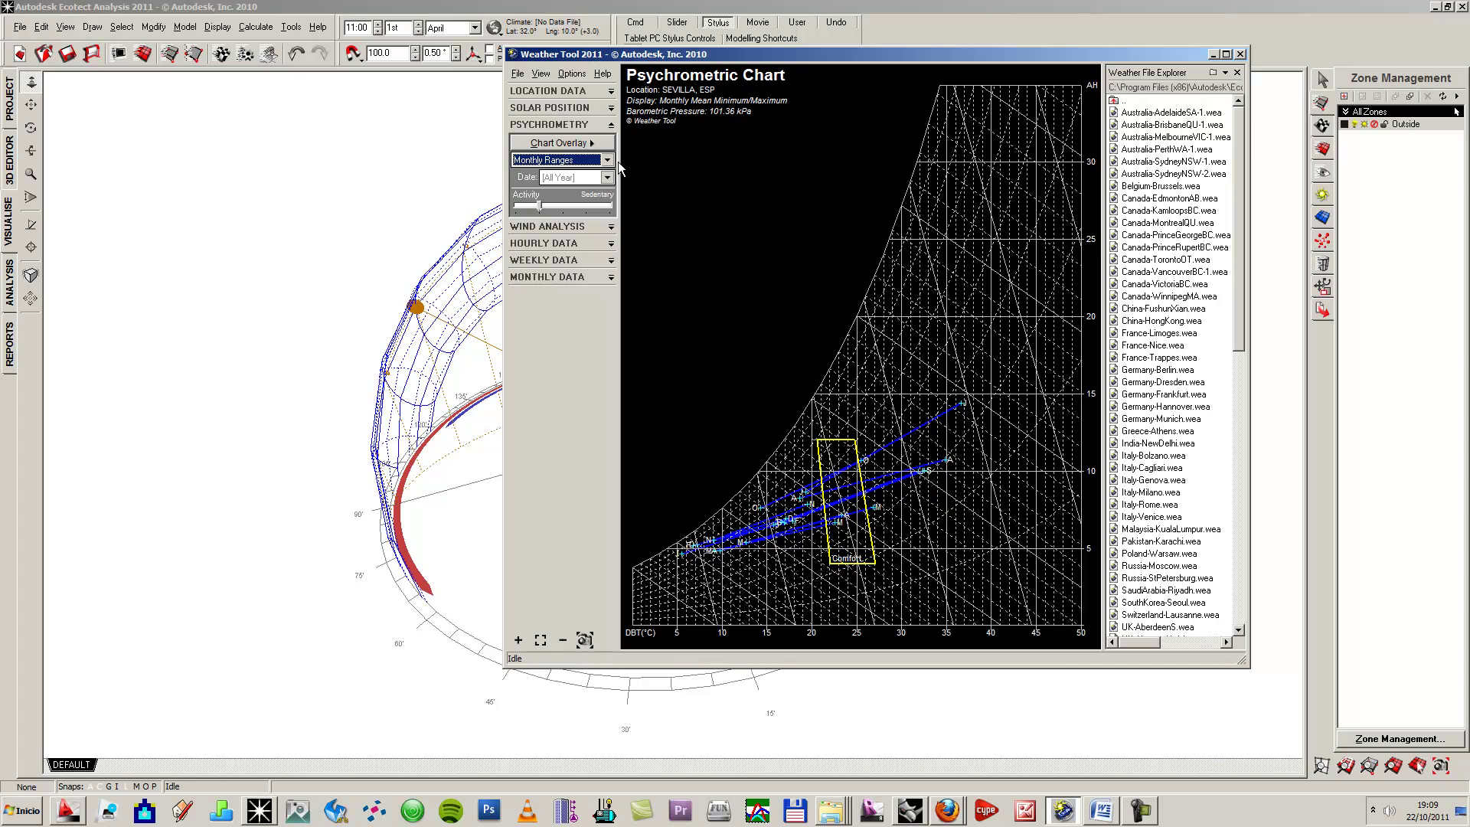
pyautogui.click(606, 160)
pyautogui.click(570, 213)
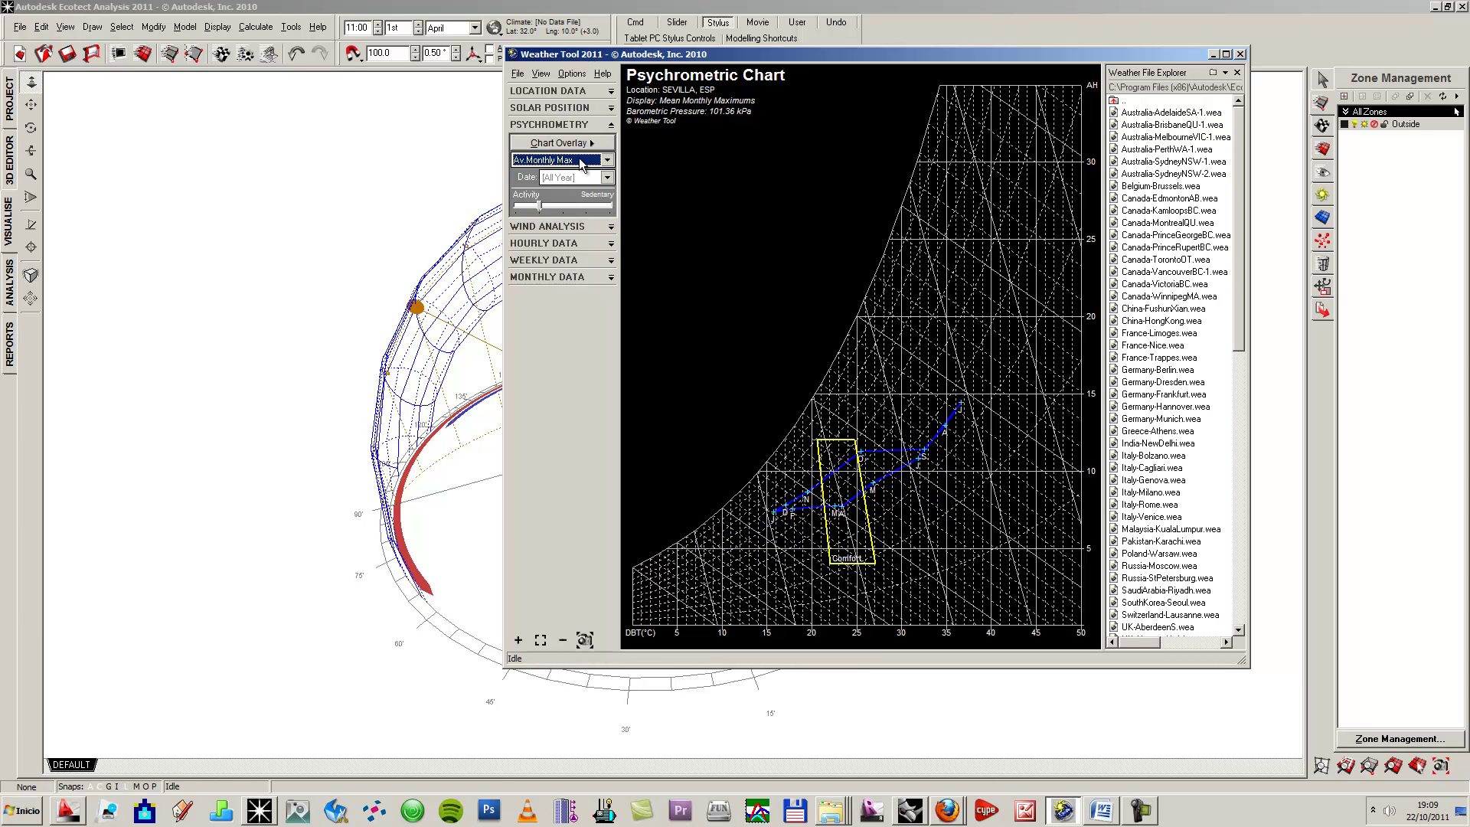
pyautogui.moveTo(538, 213)
pyautogui.mouseDown()
pyautogui.moveTo(612, 217)
pyautogui.moveTo(524, 218)
pyautogui.moveTo(599, 219)
pyautogui.moveTo(564, 218)
pyautogui.mouseUp()
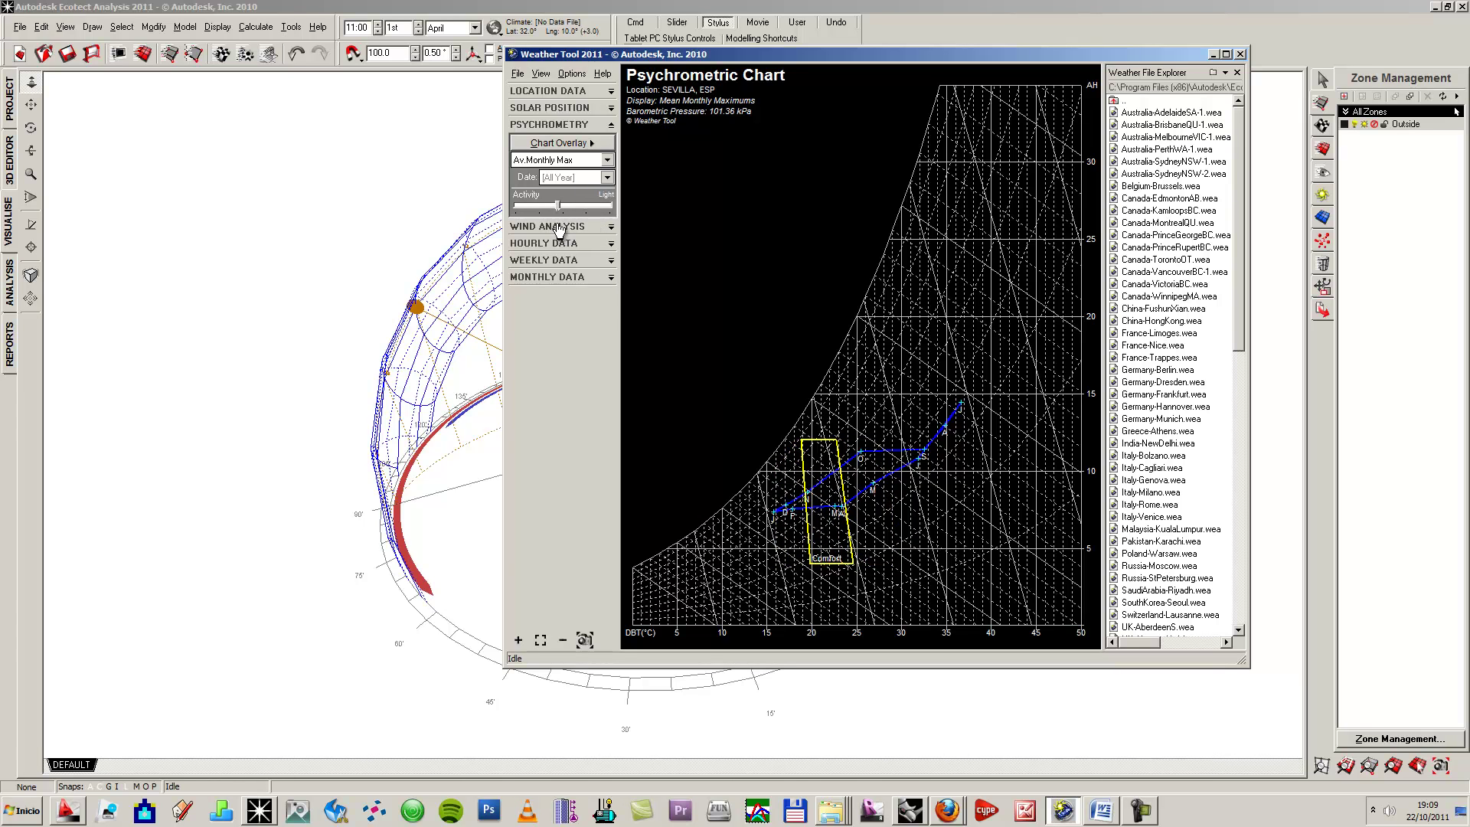
# Step: View the prevailing winds frequency chart and the hourly data charts, setting the daily conditions to 17th May
pyautogui.click(553, 227)
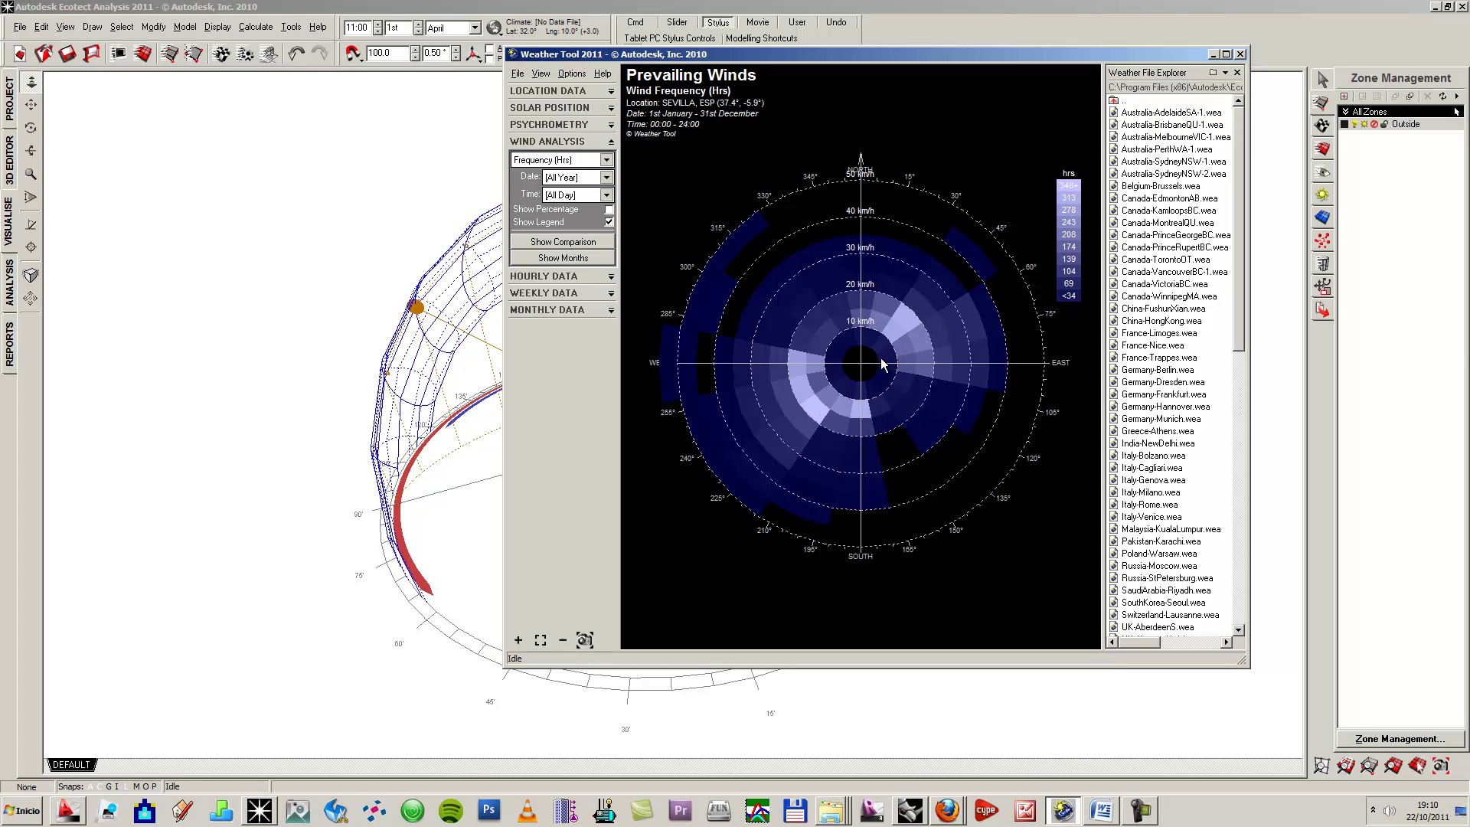
pyautogui.click(574, 278)
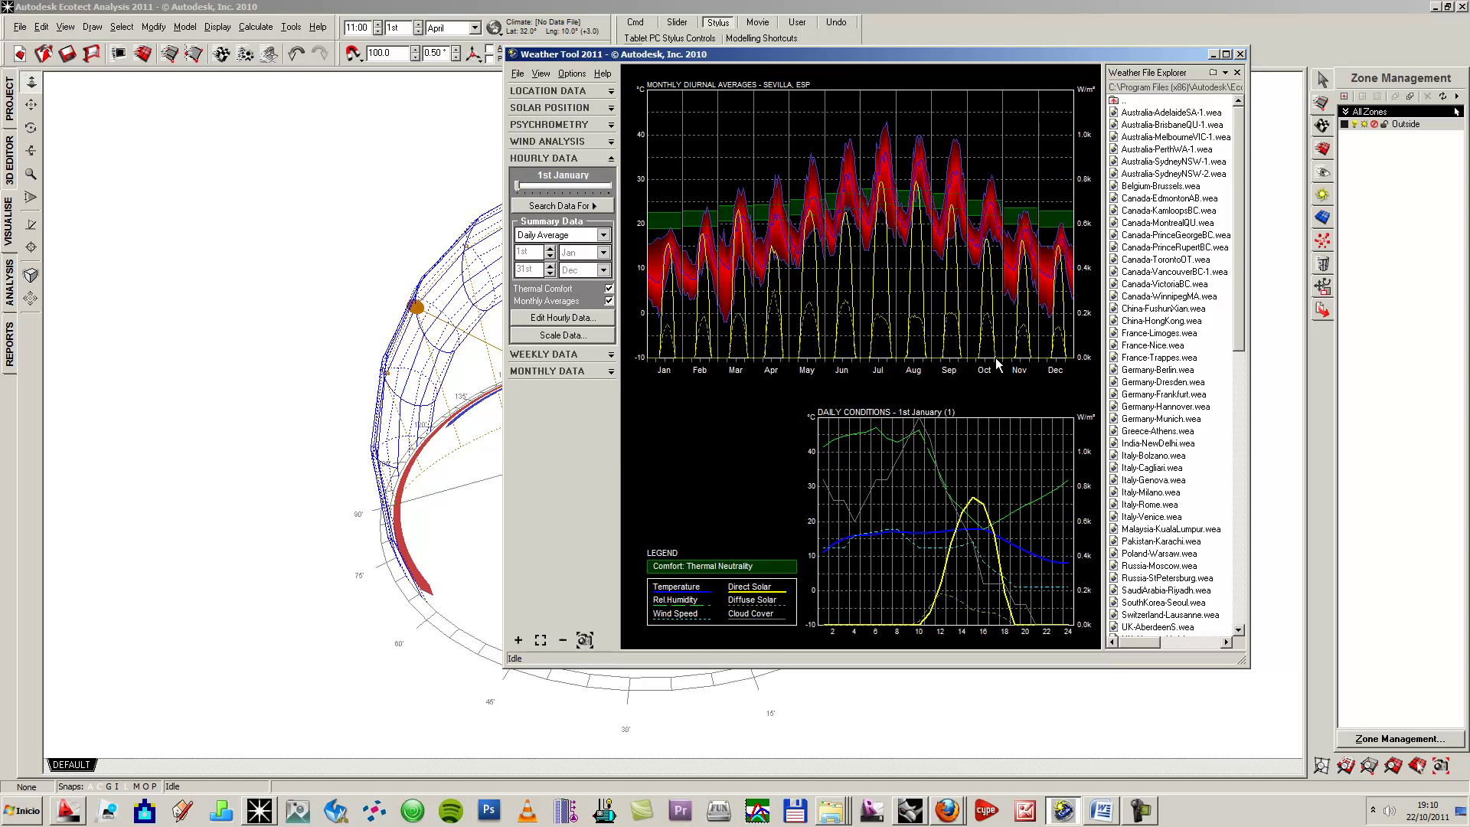
pyautogui.moveTo(522, 187); pyautogui.dragTo(582, 196)
pyautogui.click(836, 262)
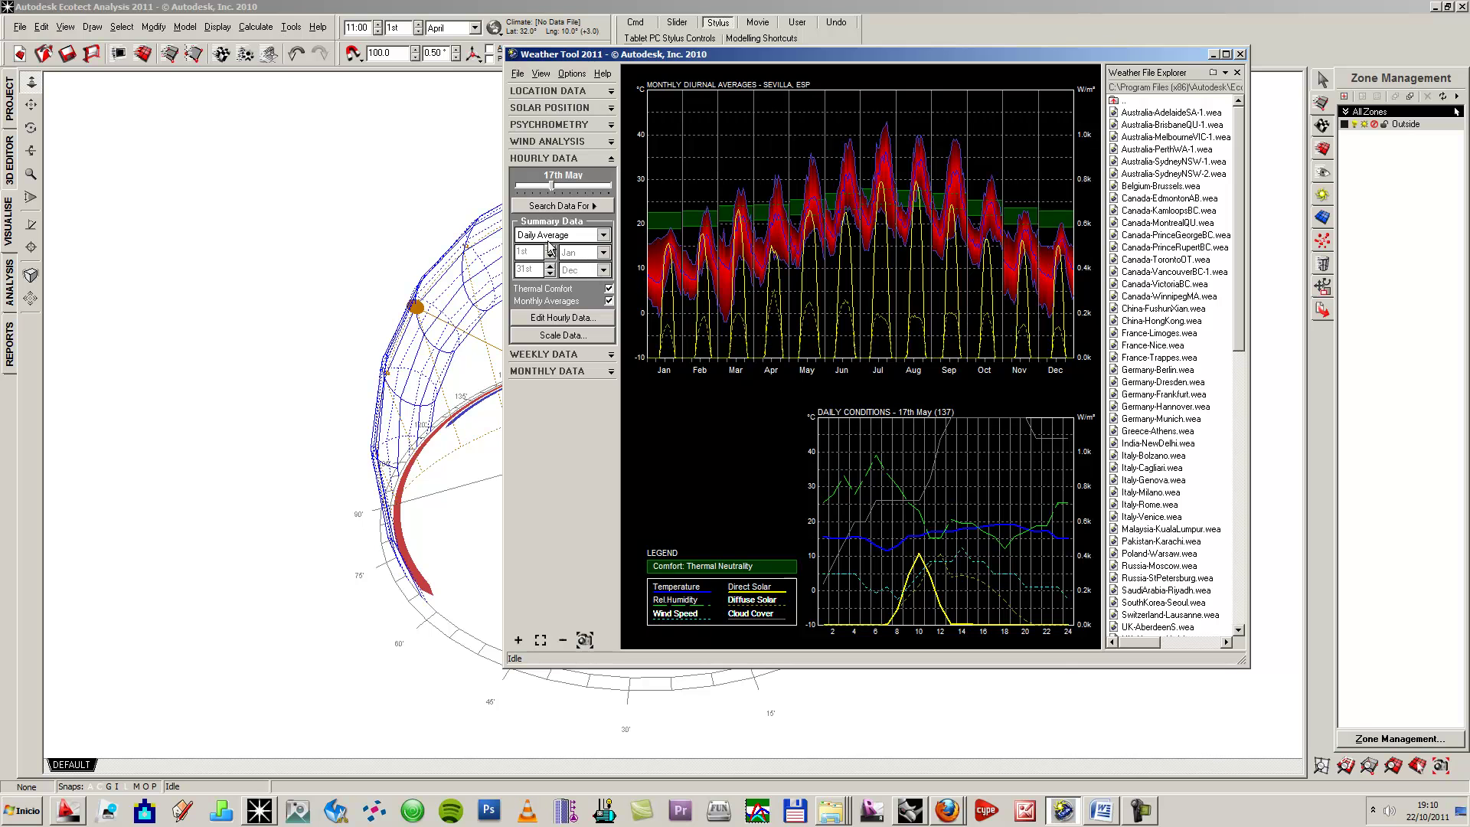
# Step: View Sevilla's weekly summary surface for Average Temp., Maximum Temp. and Rel. Humidity
pyautogui.click(567, 354)
pyautogui.moveTo(833, 337); pyautogui.dragTo(718, 386)
pyautogui.click(565, 194)
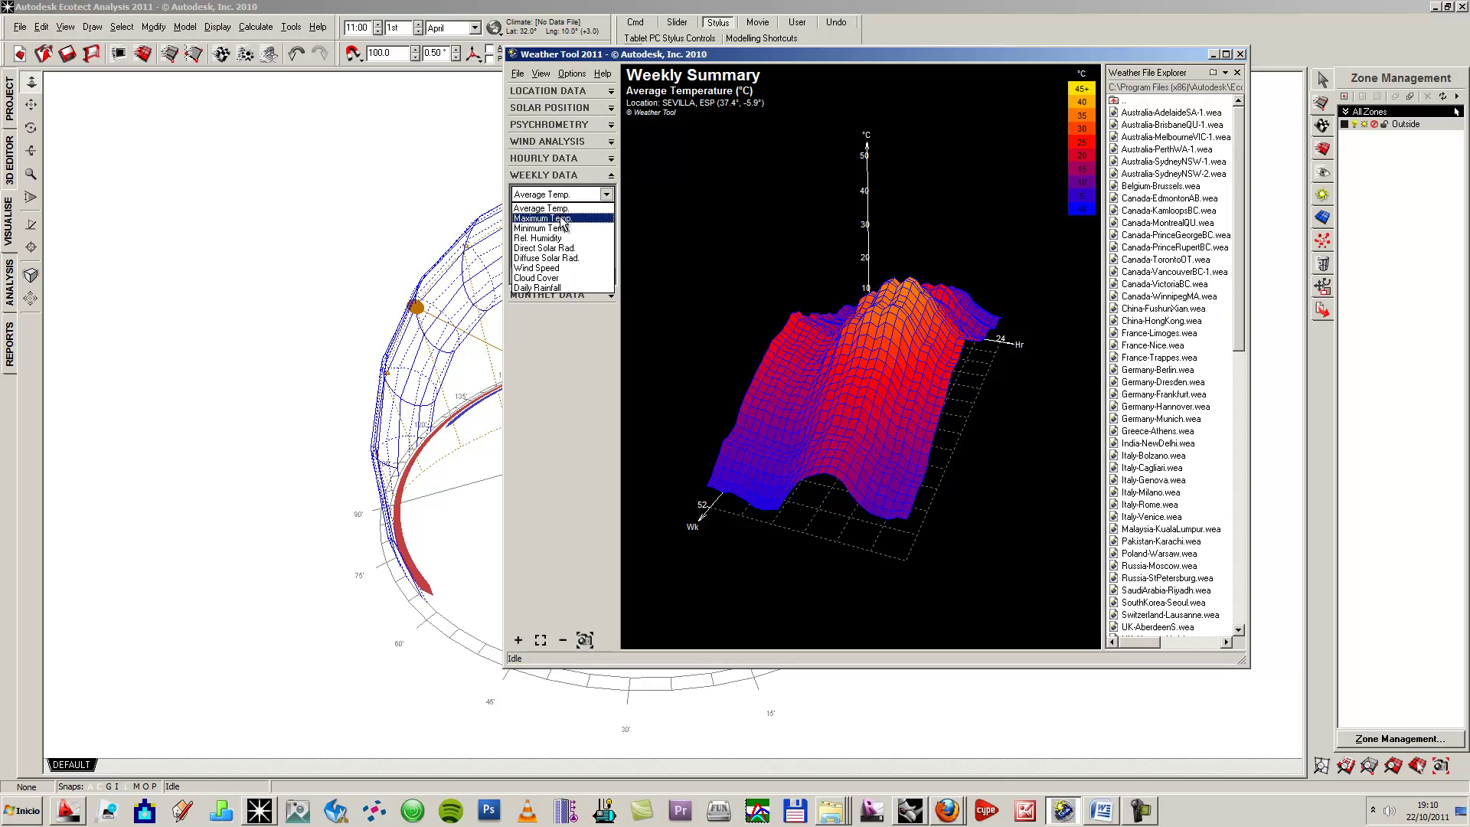
pyautogui.click(563, 218)
pyautogui.click(594, 198)
pyautogui.click(557, 238)
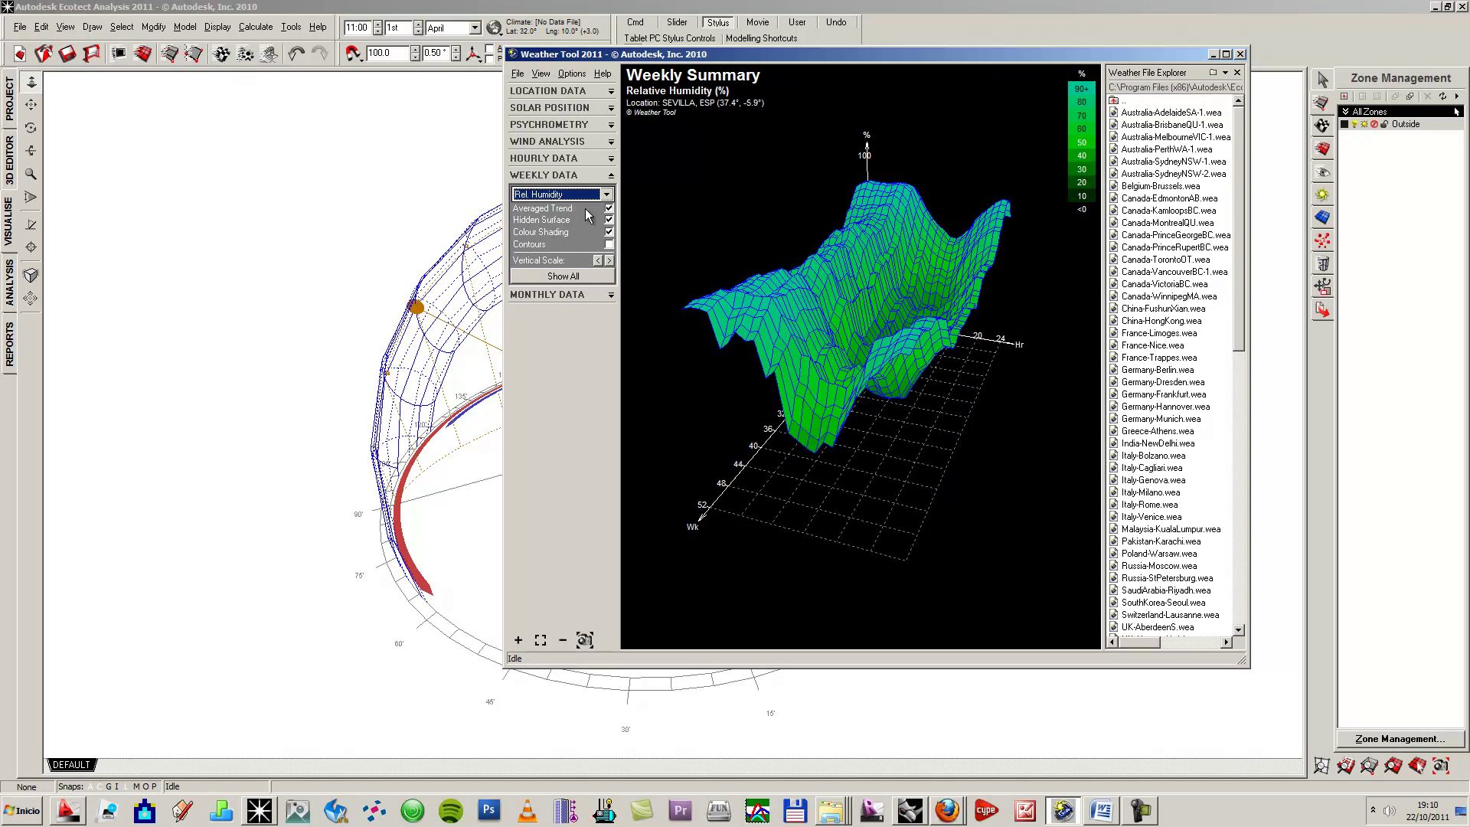
pyautogui.moveTo(780, 305); pyautogui.dragTo(758, 335)
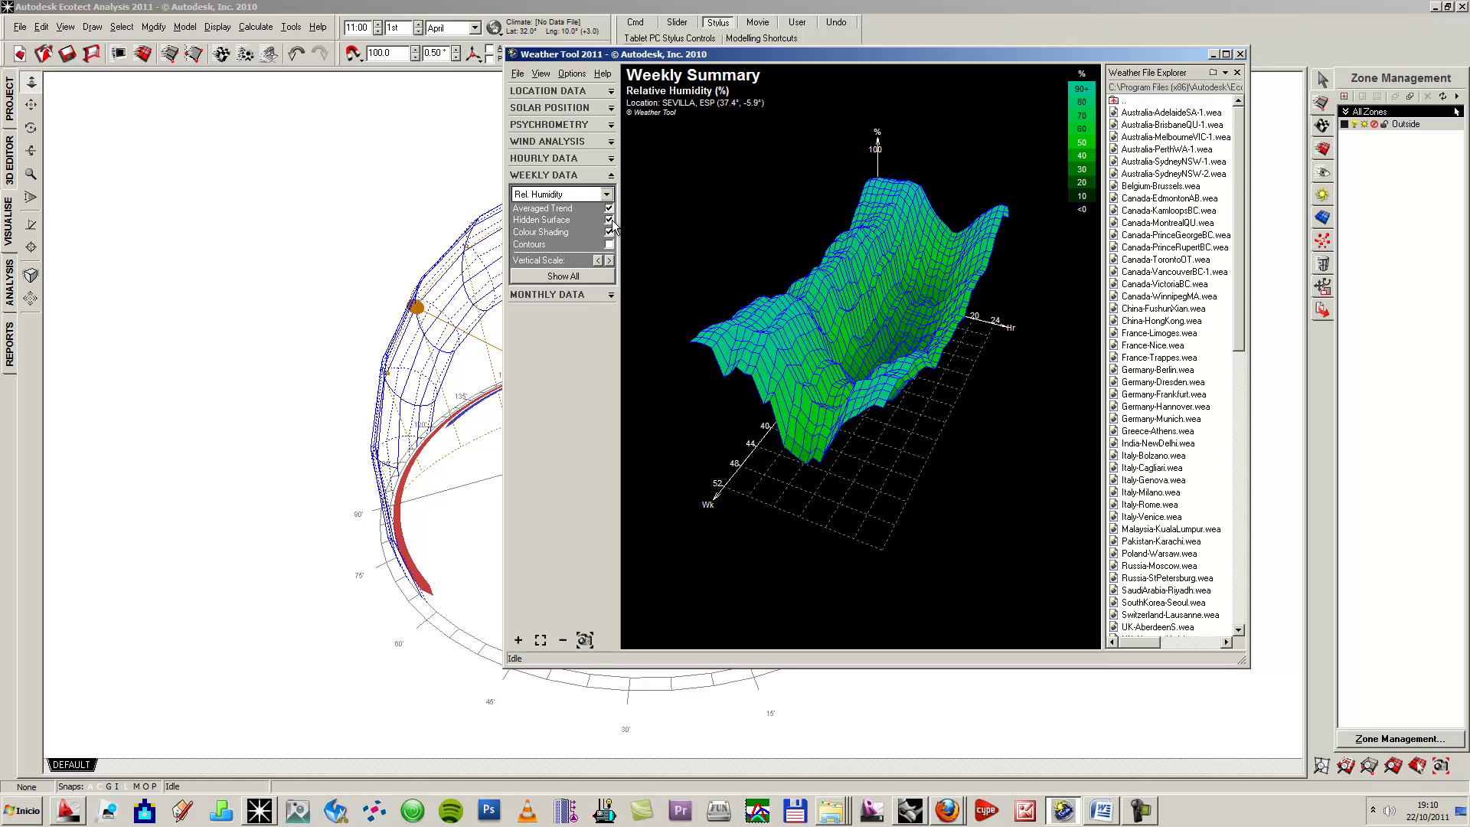
# Step: View Sevilla's monthly climate summary and highlight Relative Humidity (9:00am) and Average Temperature
pyautogui.click(586, 296)
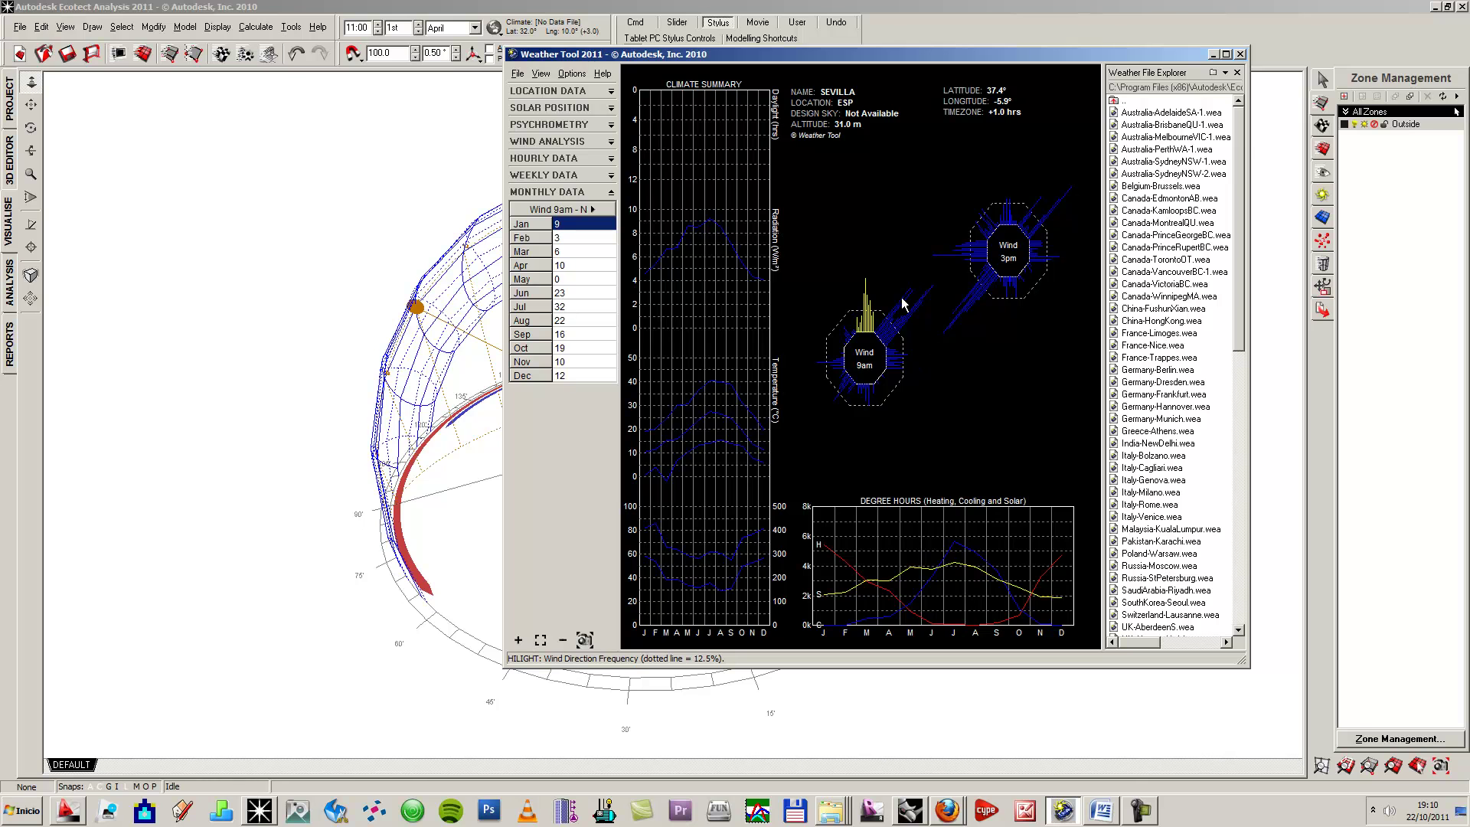
pyautogui.click(584, 209)
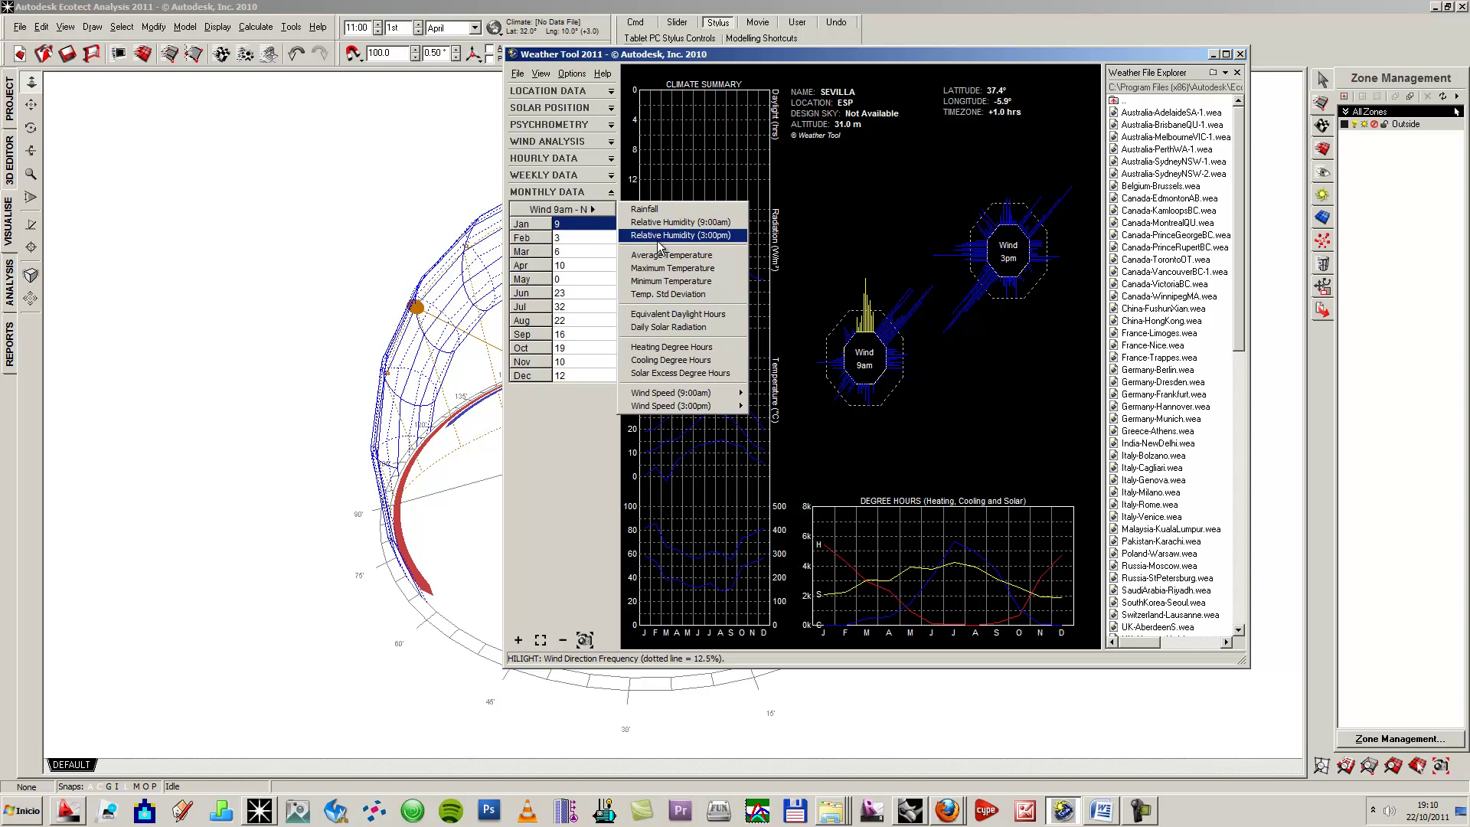
pyautogui.click(659, 215)
pyautogui.click(562, 205)
pyautogui.click(633, 223)
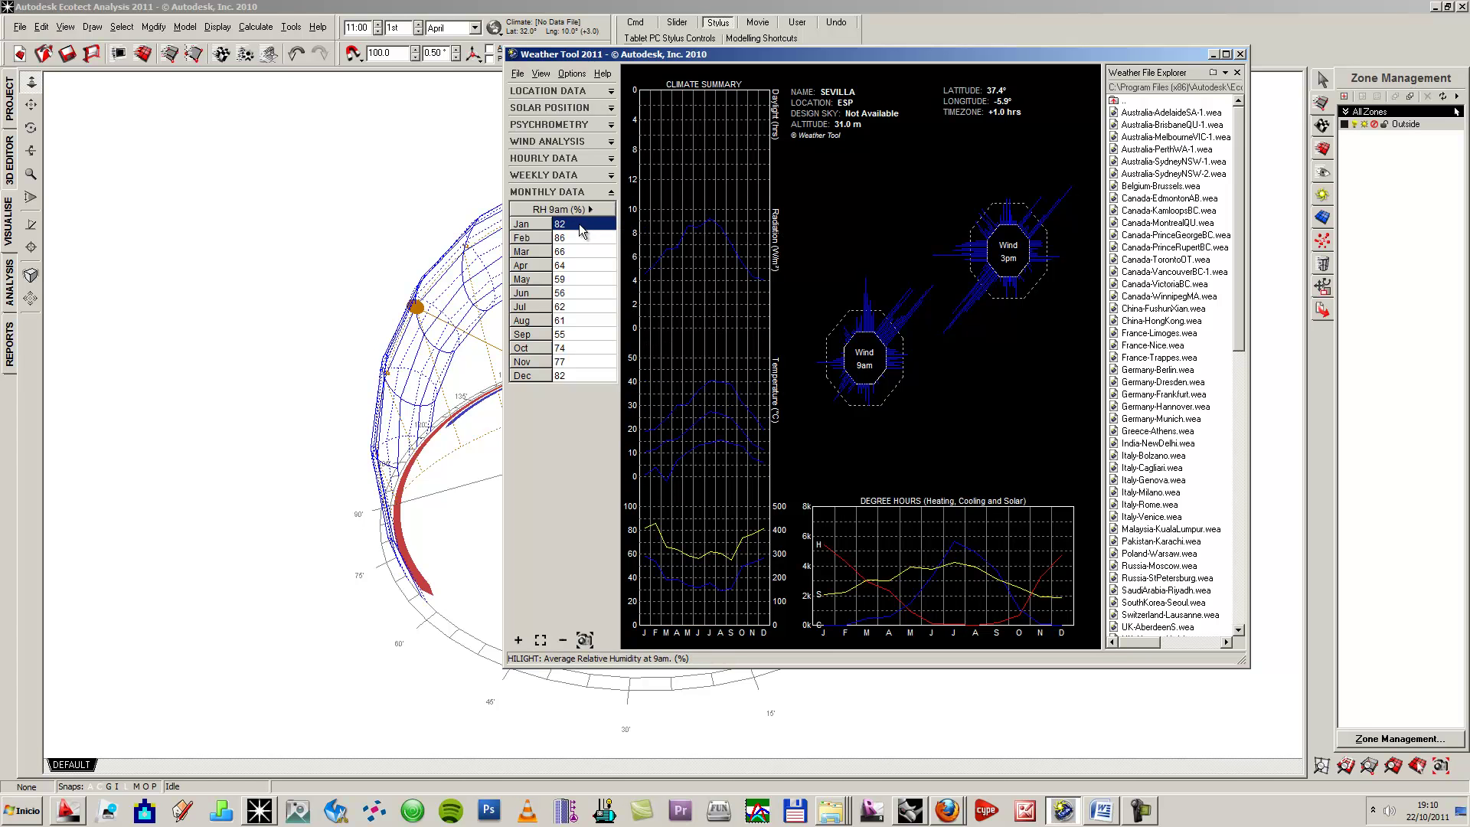
pyautogui.click(570, 209)
pyautogui.click(639, 261)
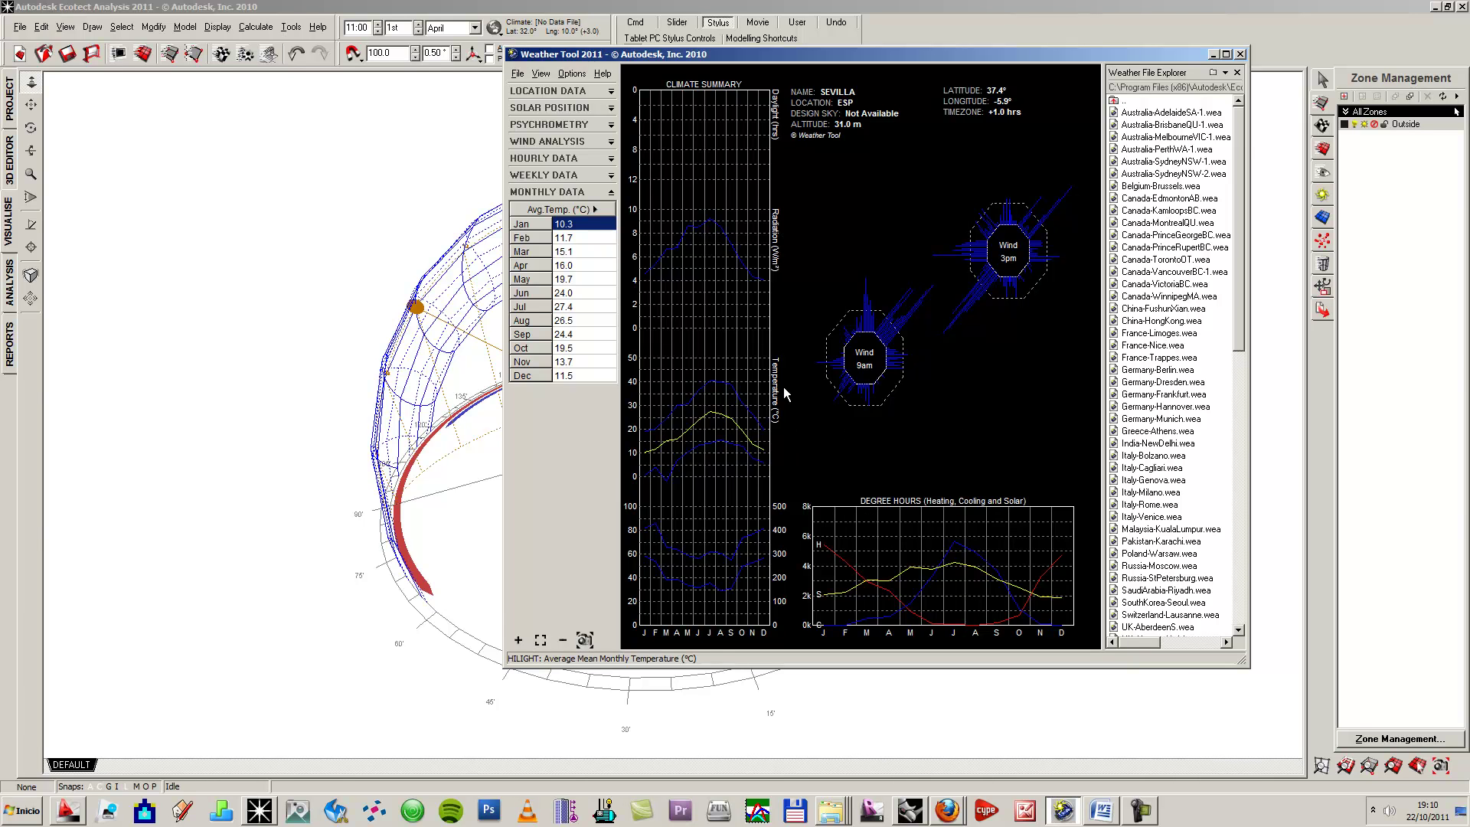
# Step: Display the monthly Rainfall data and check the individual values from January to December
pyautogui.click(596, 210)
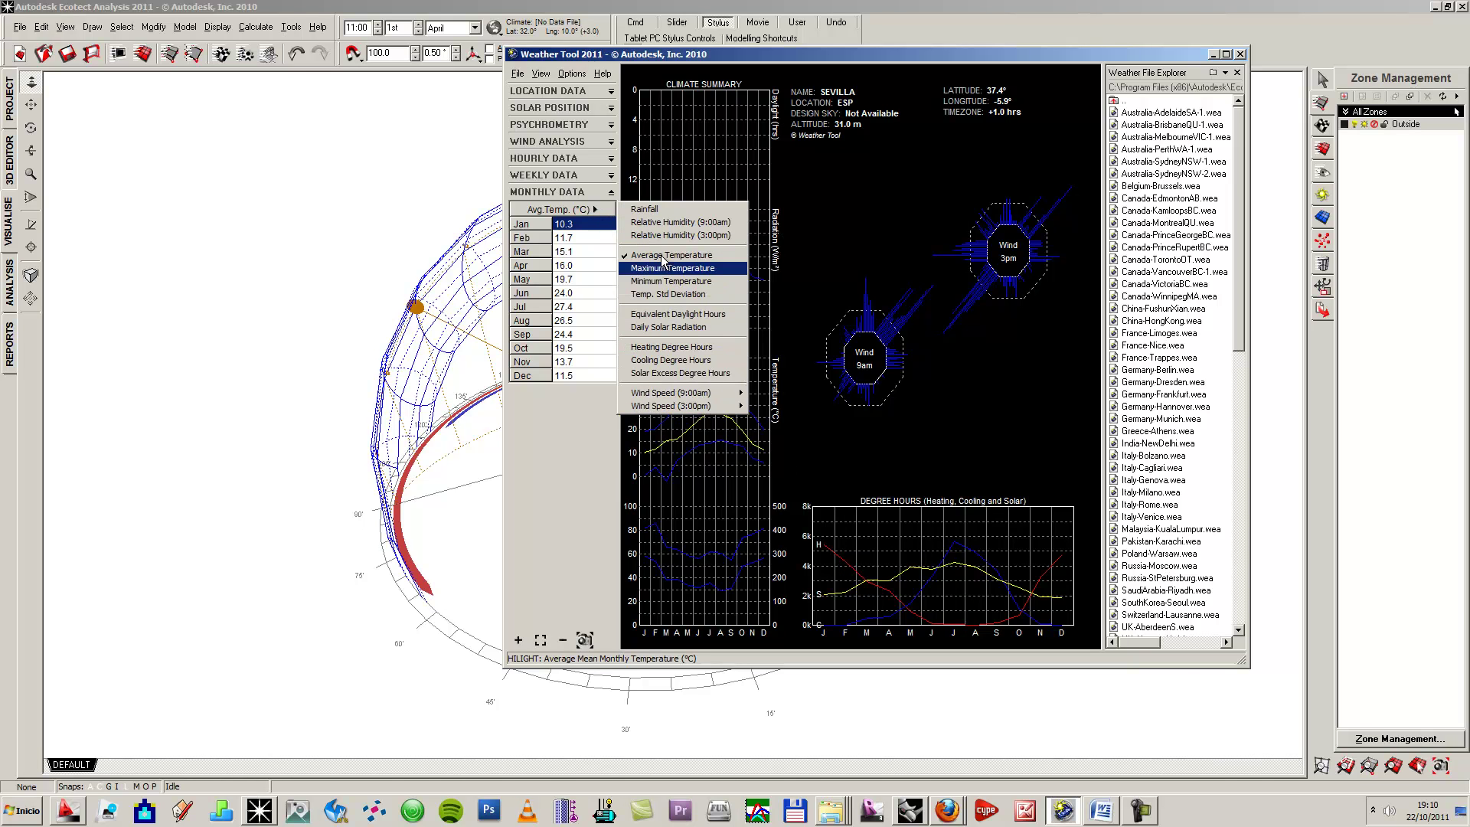
pyautogui.click(647, 209)
pyautogui.click(573, 238)
pyautogui.click(567, 292)
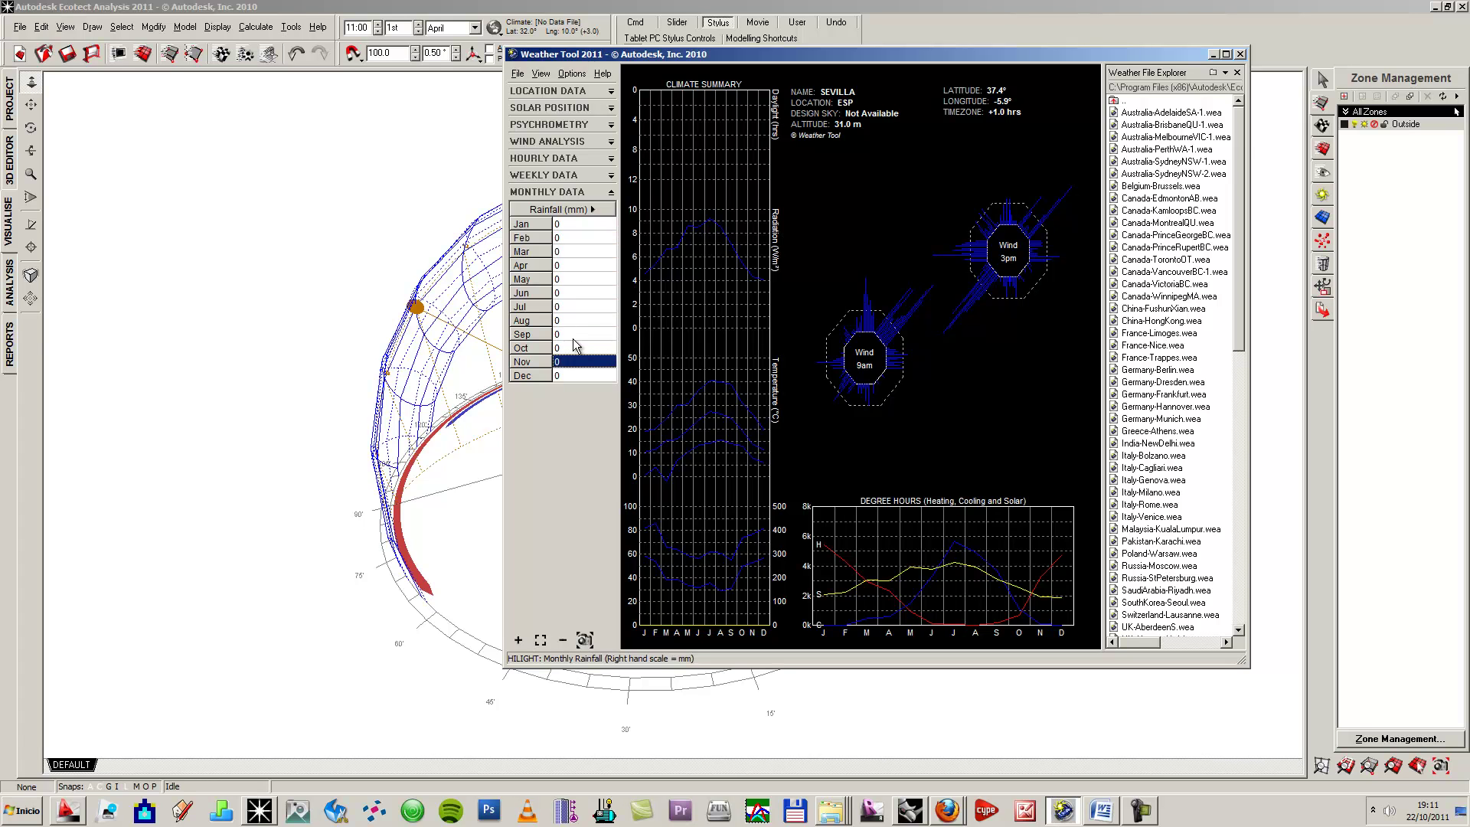
pyautogui.click(572, 292)
pyautogui.click(568, 252)
pyautogui.click(565, 224)
pyautogui.click(567, 239)
pyautogui.click(569, 252)
pyautogui.click(569, 267)
pyautogui.click(569, 293)
pyautogui.click(570, 320)
pyautogui.click(571, 348)
pyautogui.click(569, 375)
pyautogui.click(570, 362)
pyautogui.click(569, 335)
pyautogui.click(569, 279)
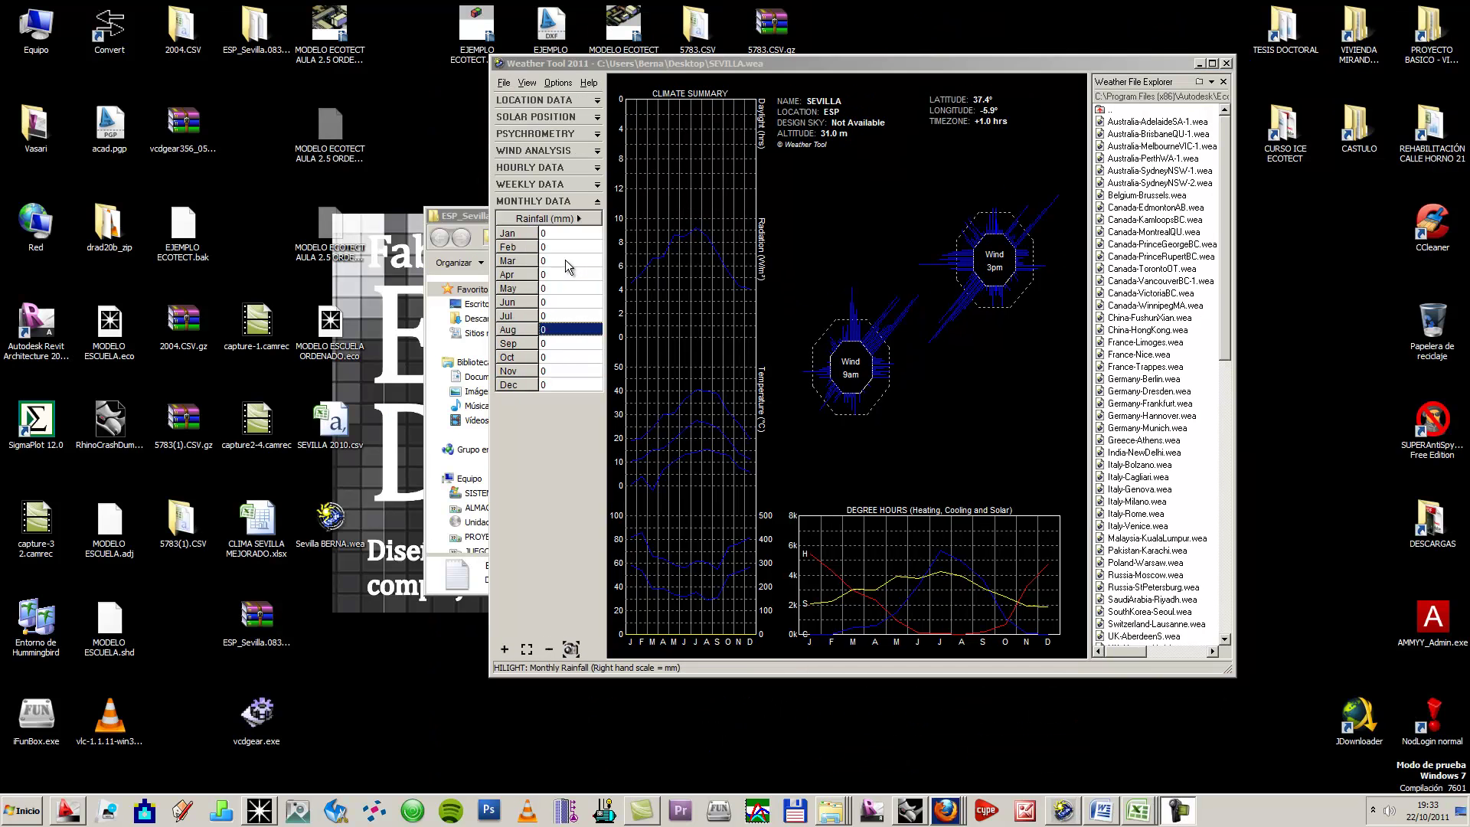
pyautogui.click(565, 259)
pyautogui.click(565, 247)
pyautogui.click(572, 236)
pyautogui.click(573, 289)
pyautogui.click(571, 356)
pyautogui.click(582, 283)
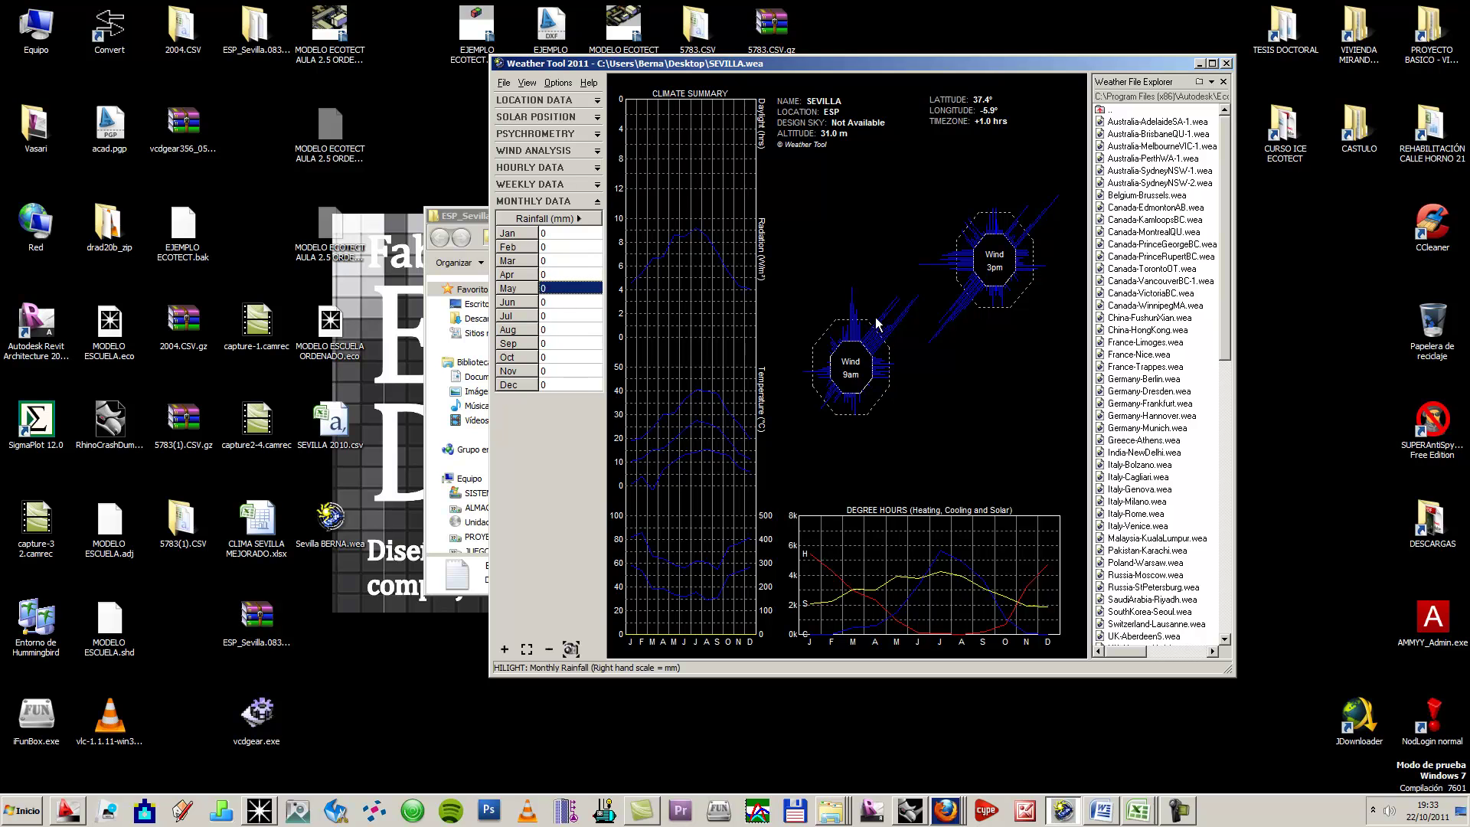
pyautogui.click(584, 276)
pyautogui.click(584, 248)
pyautogui.click(572, 319)
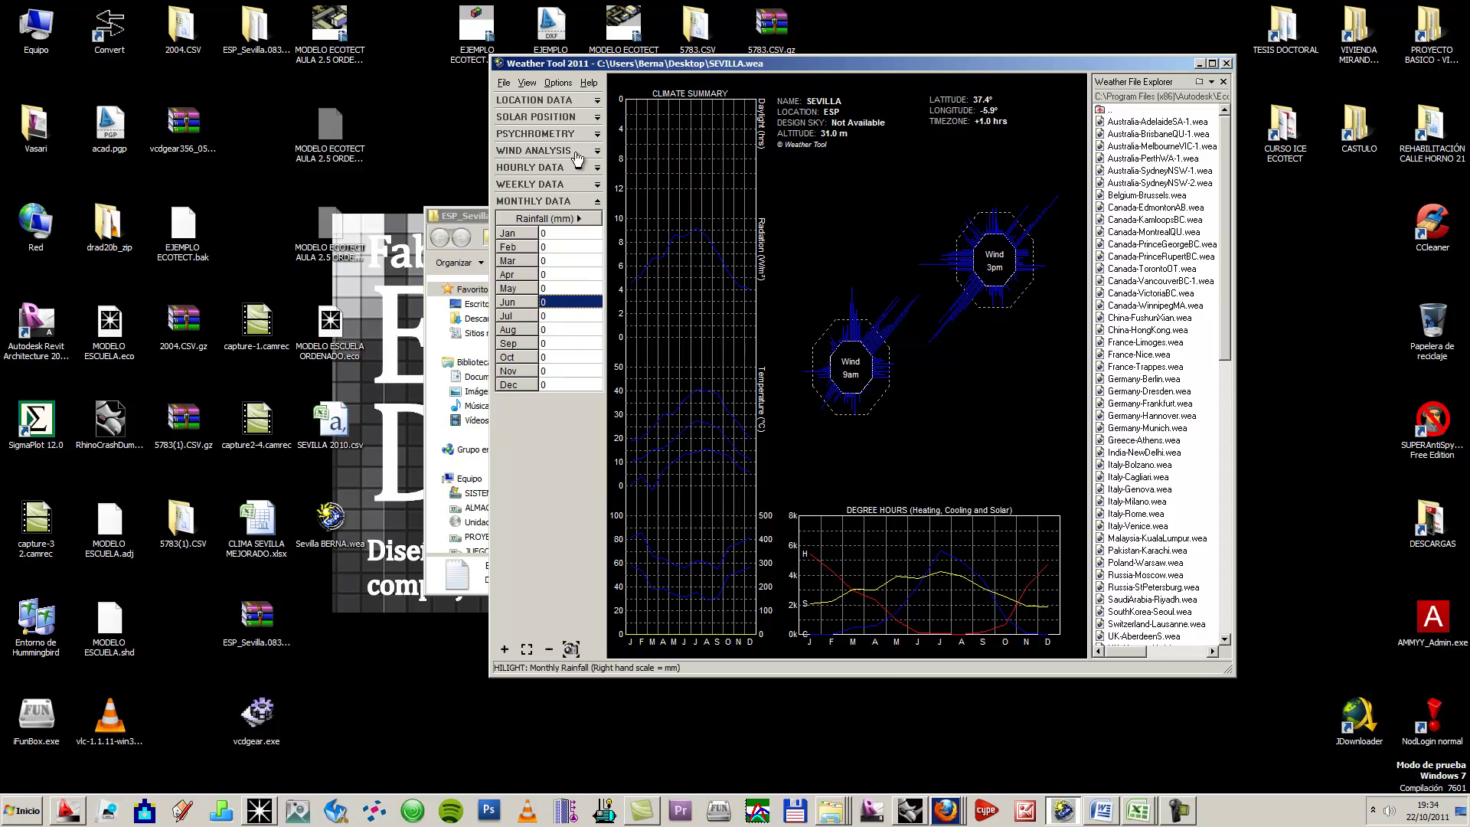
# Step: Save the weather data to the desktop as SEVILLA in Column Separated Data (*.CSV) format
pyautogui.click(507, 85)
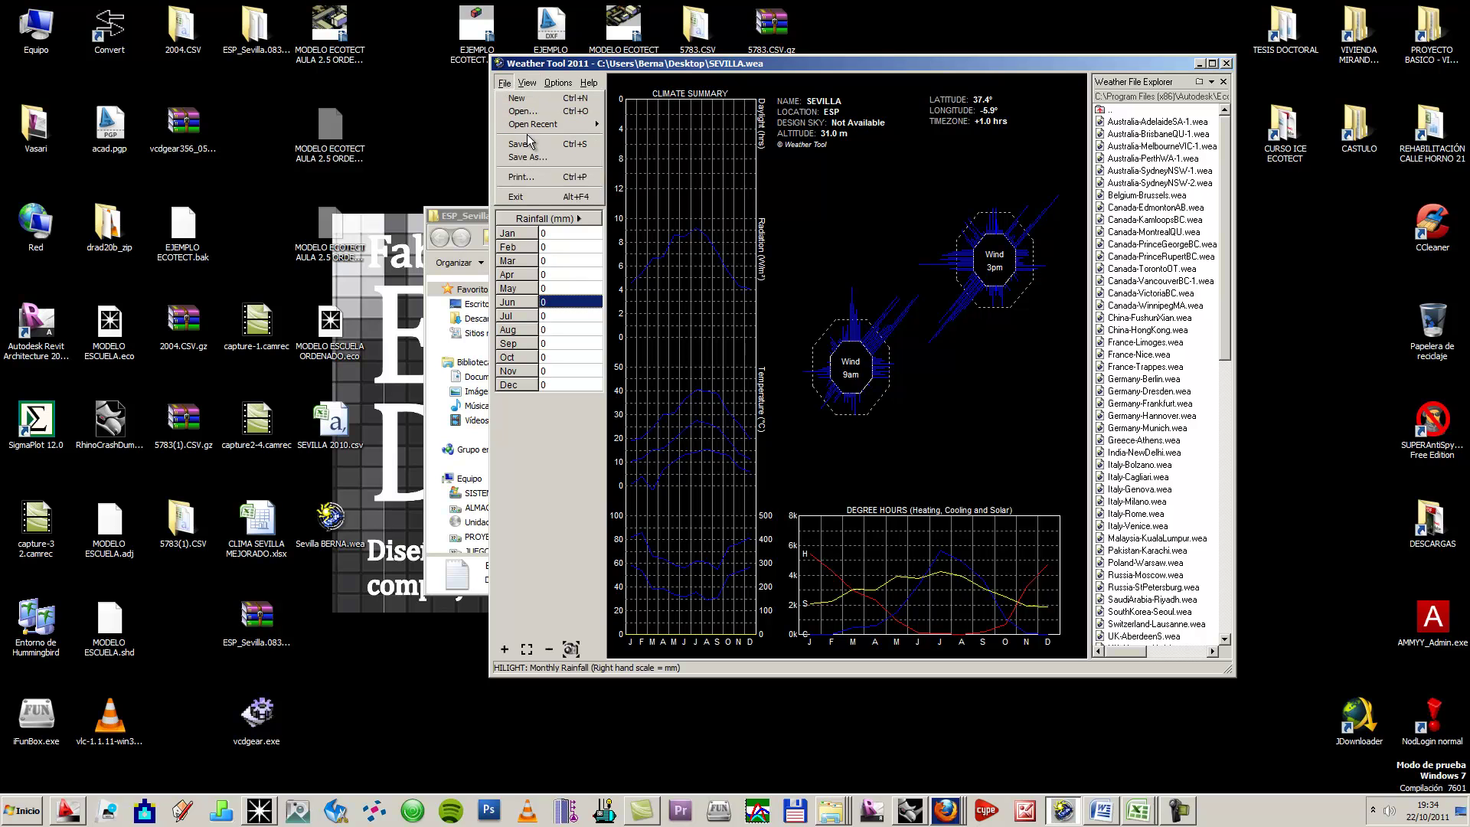
pyautogui.click(536, 158)
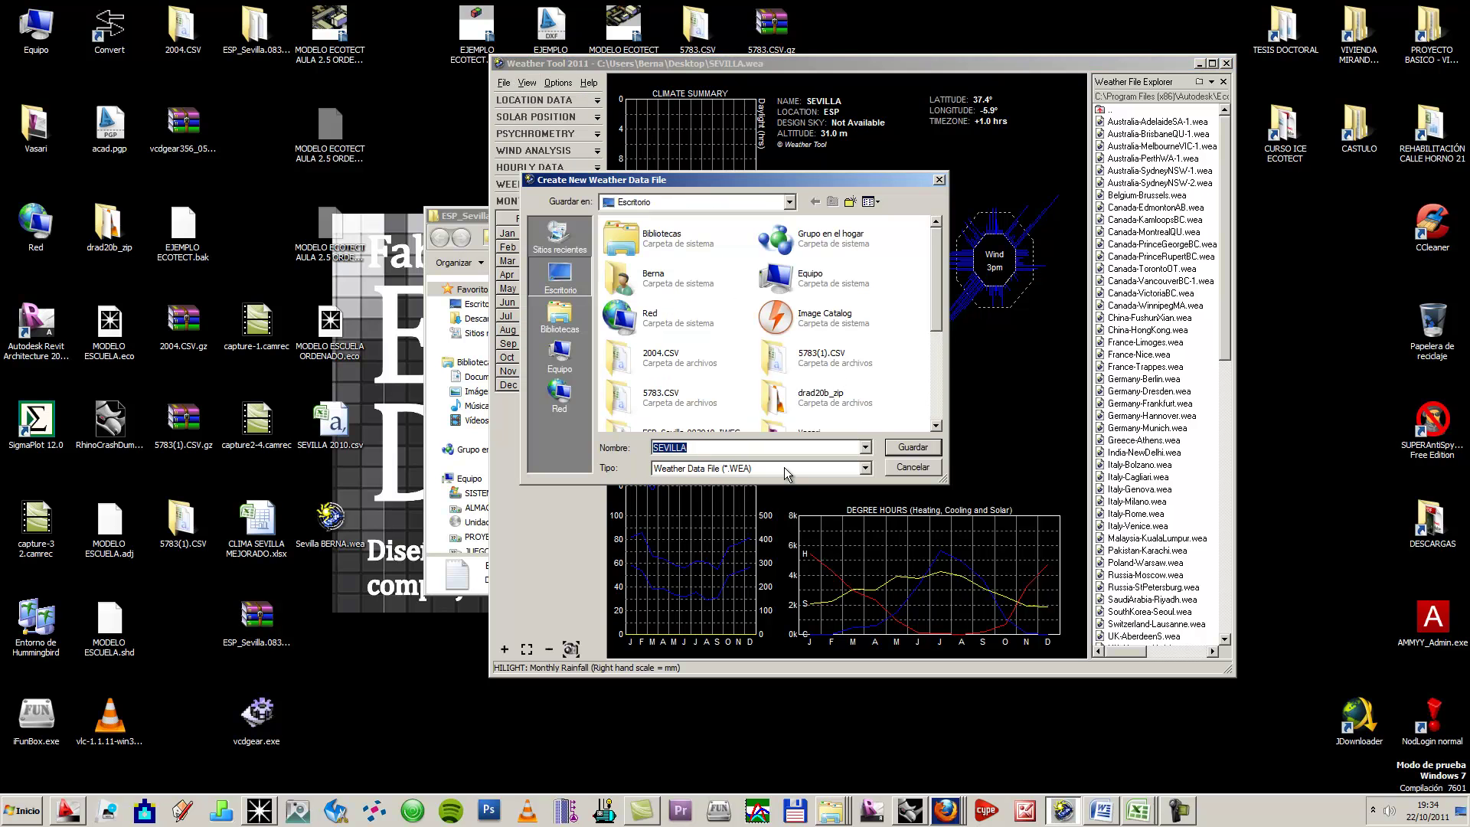
pyautogui.click(784, 468)
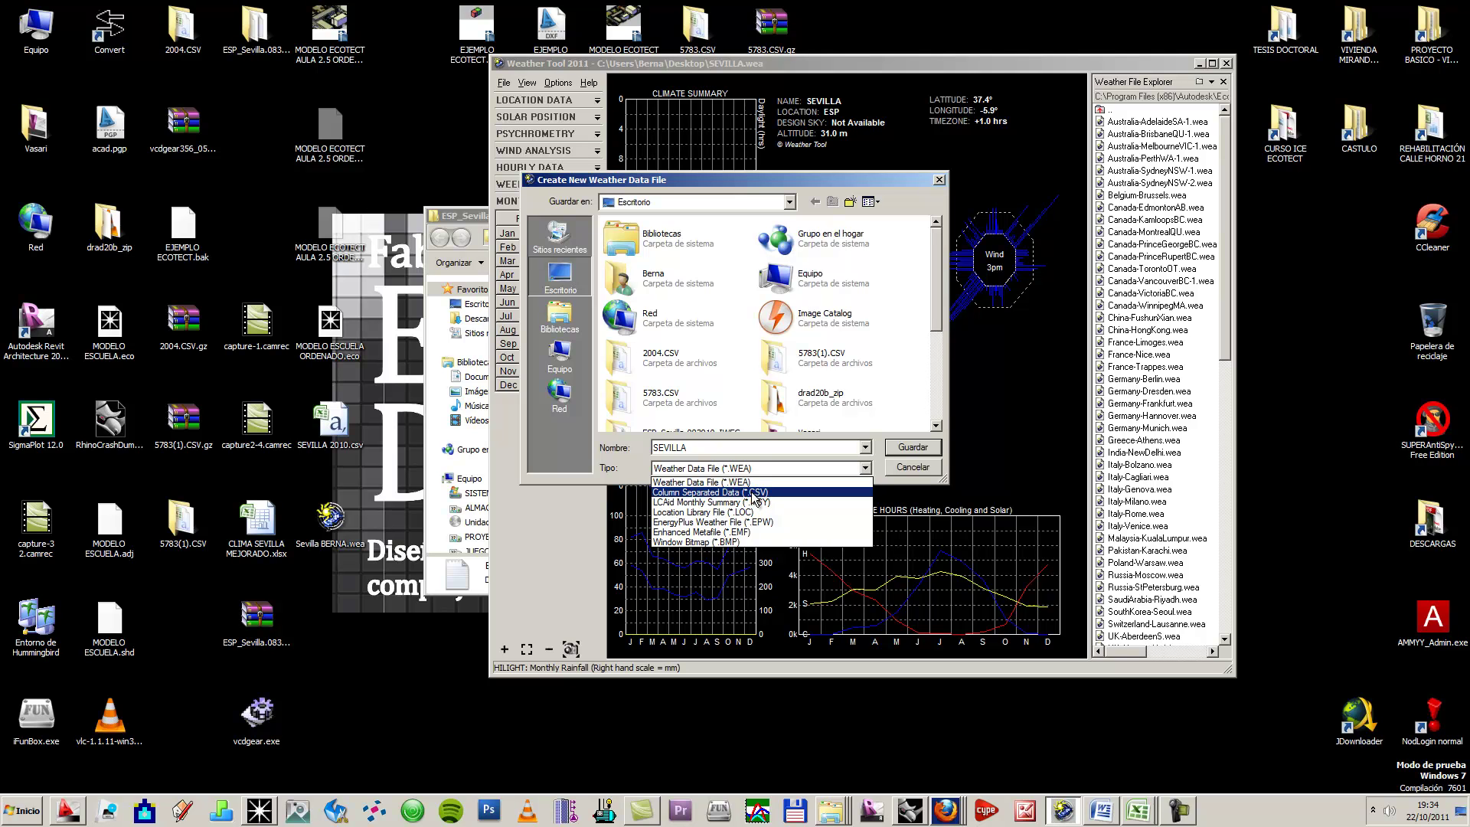
pyautogui.click(755, 495)
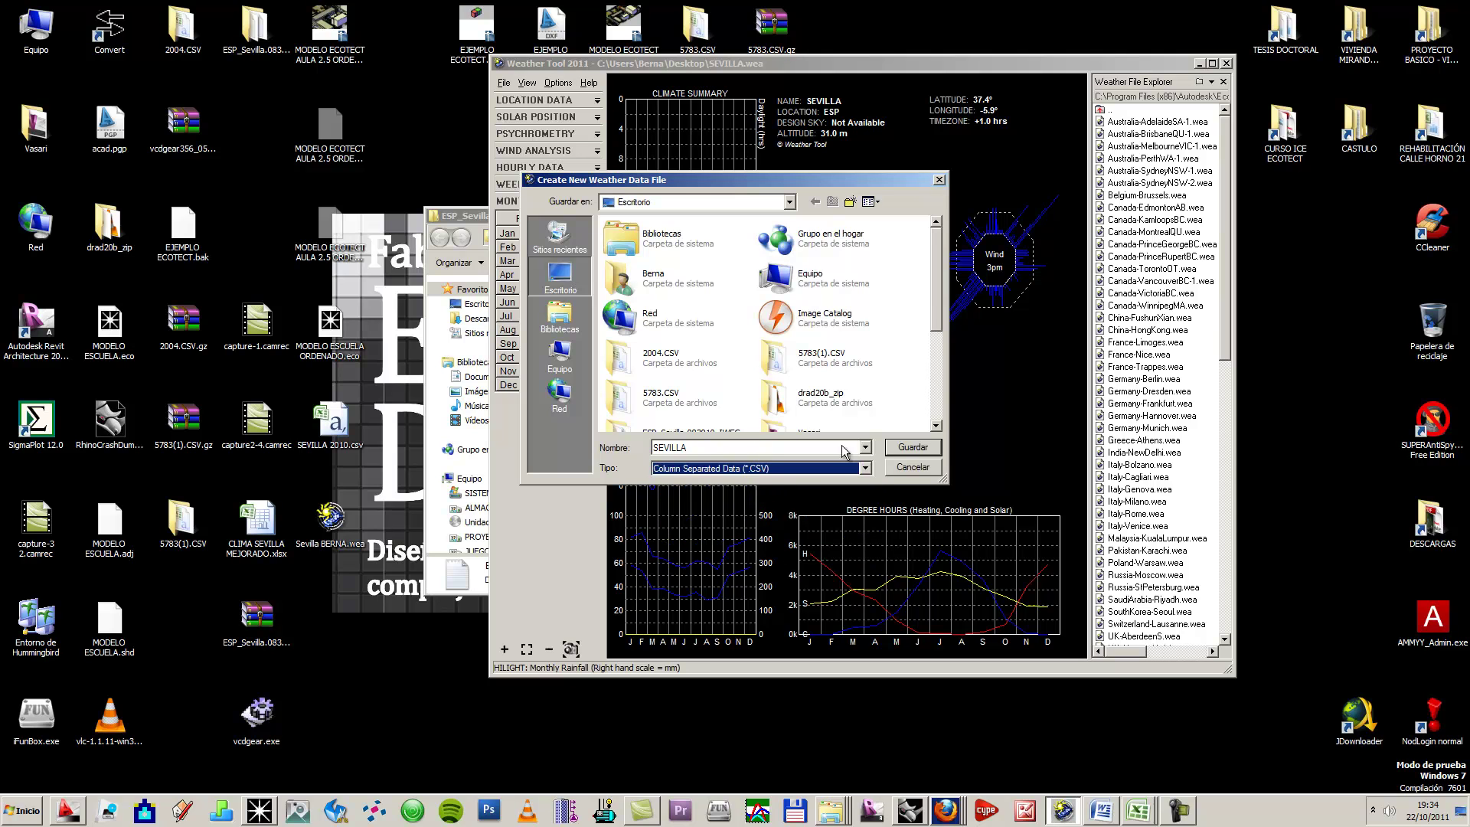
pyautogui.scroll(-2, 934, 329)
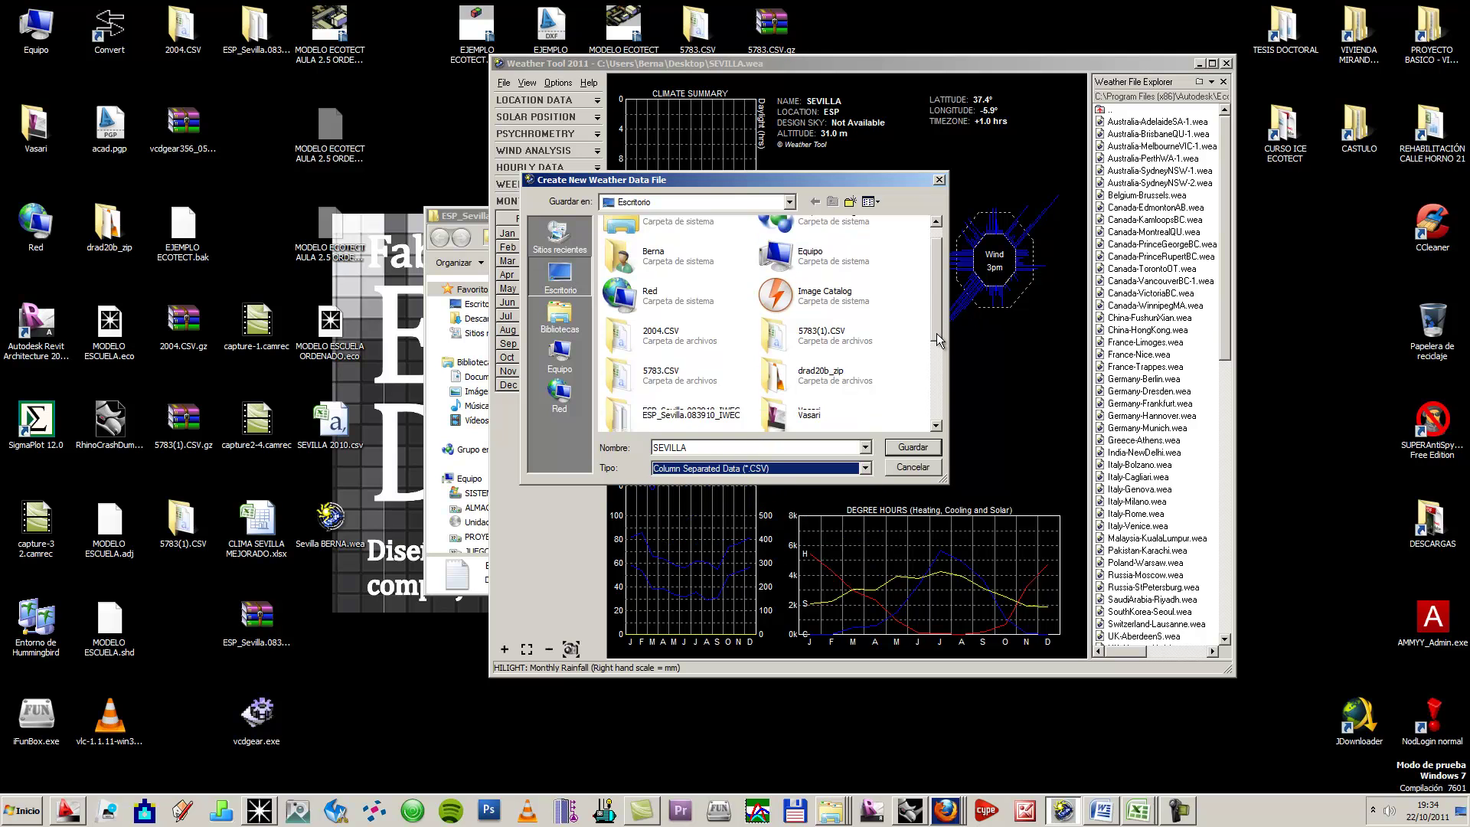
pyautogui.doubleClick(708, 446)
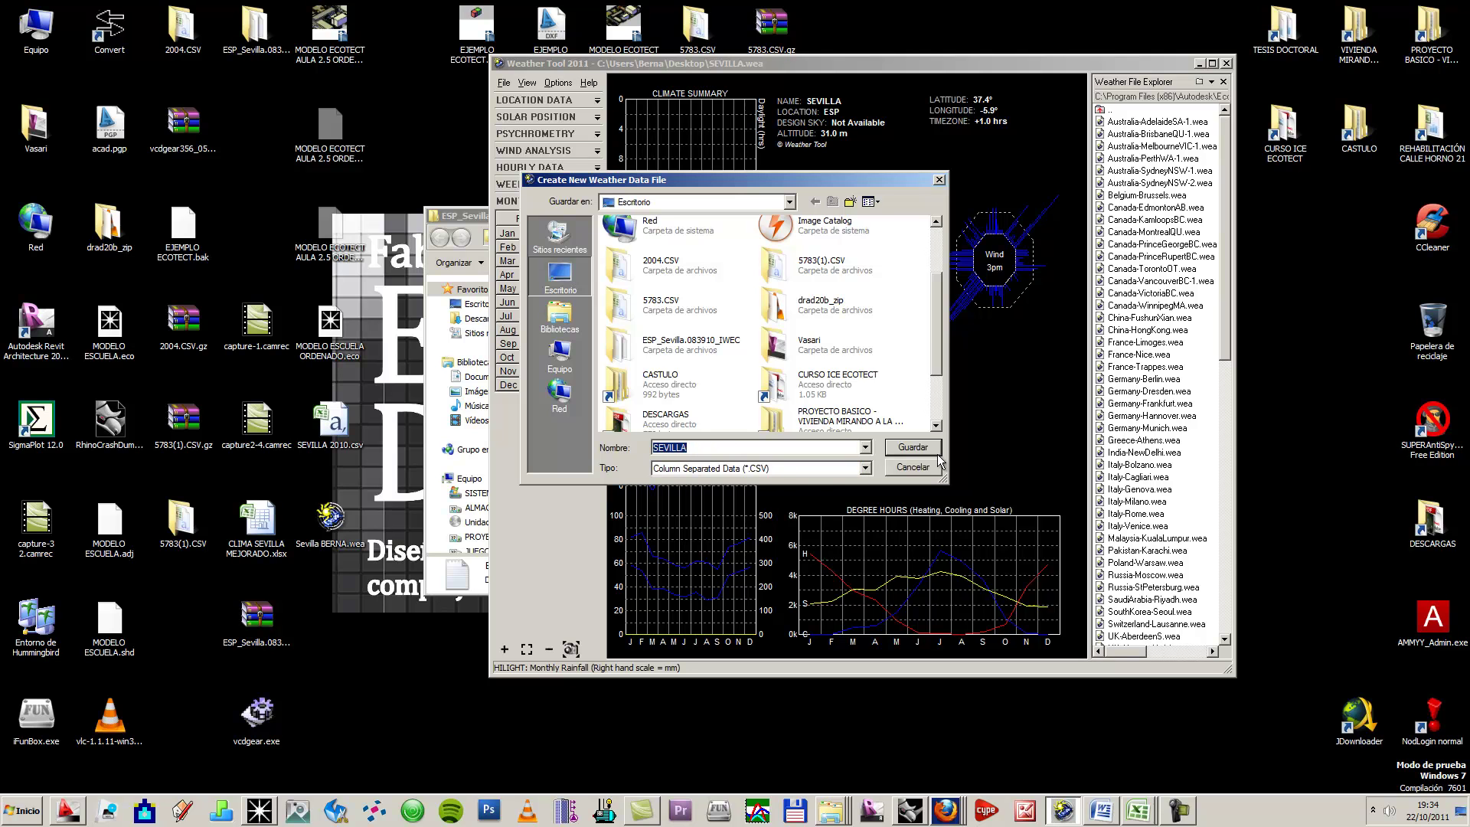
pyautogui.click(898, 449)
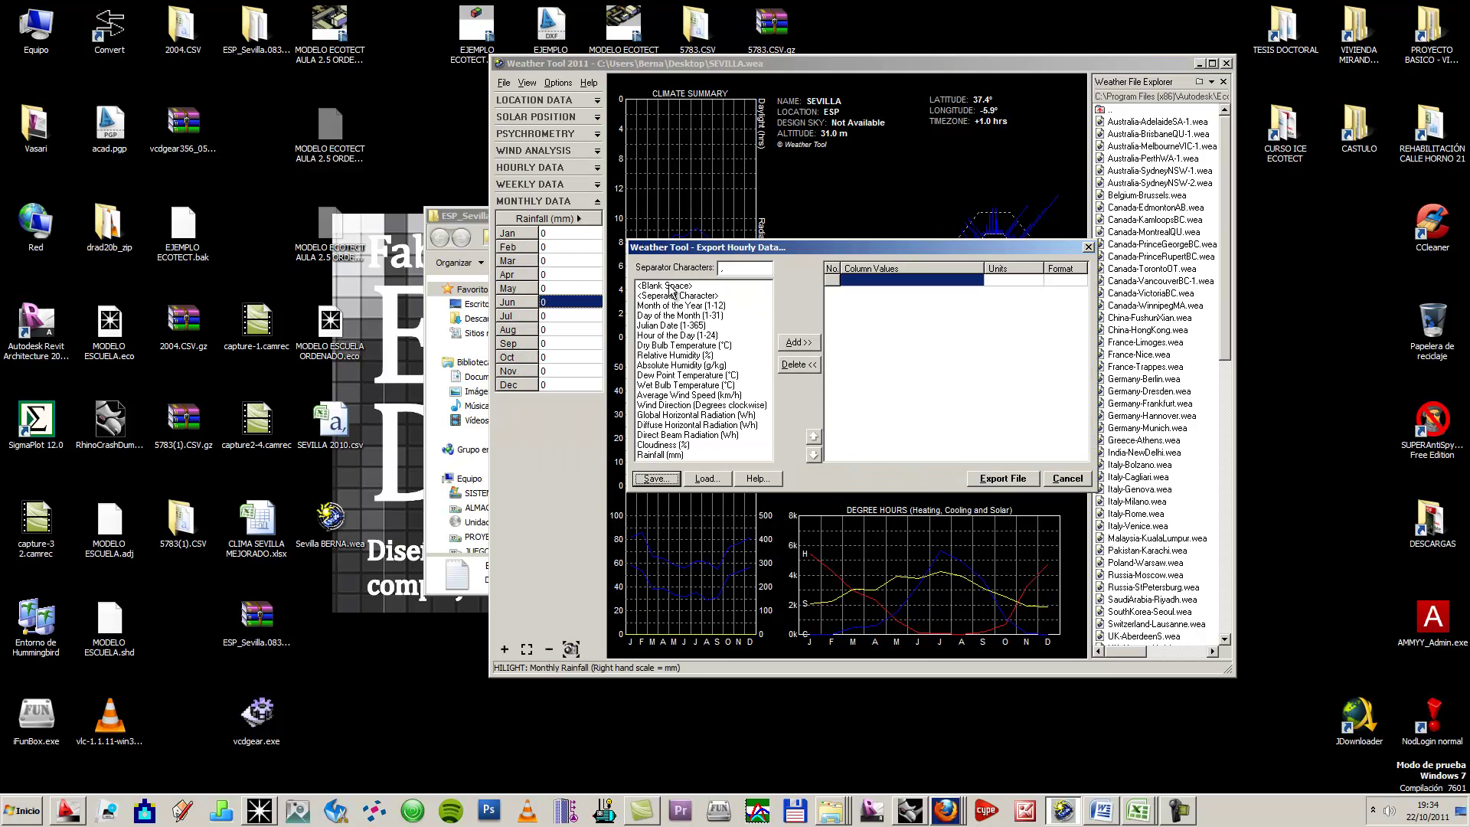
# Step: Add the Month of the Year, Day of the Month, Julian Date and Hour of the Day columns to the hourly data export
pyautogui.moveTo(660, 287); pyautogui.dragTo(682, 375)
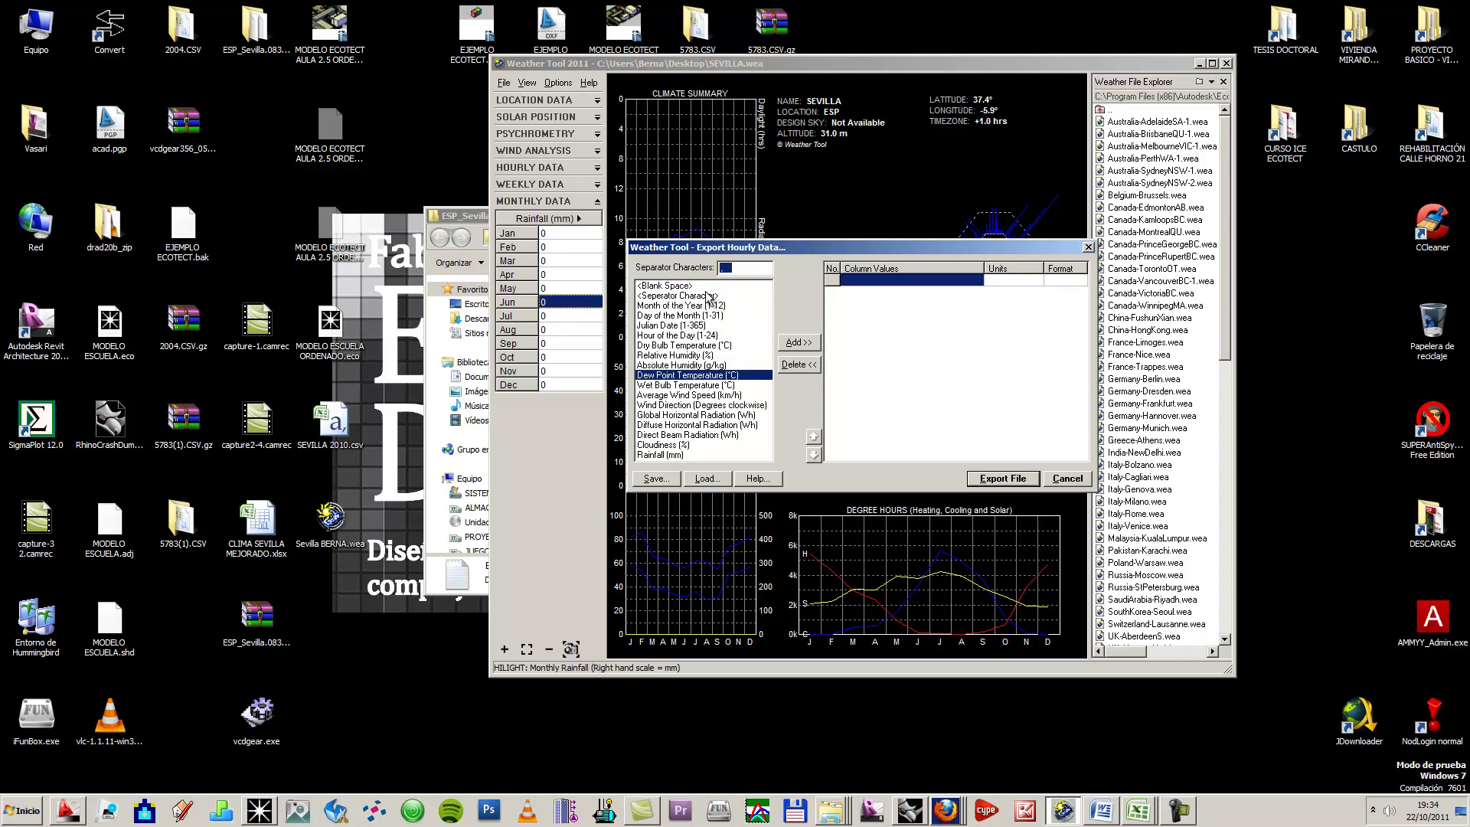
pyautogui.click(698, 297)
pyautogui.click(695, 287)
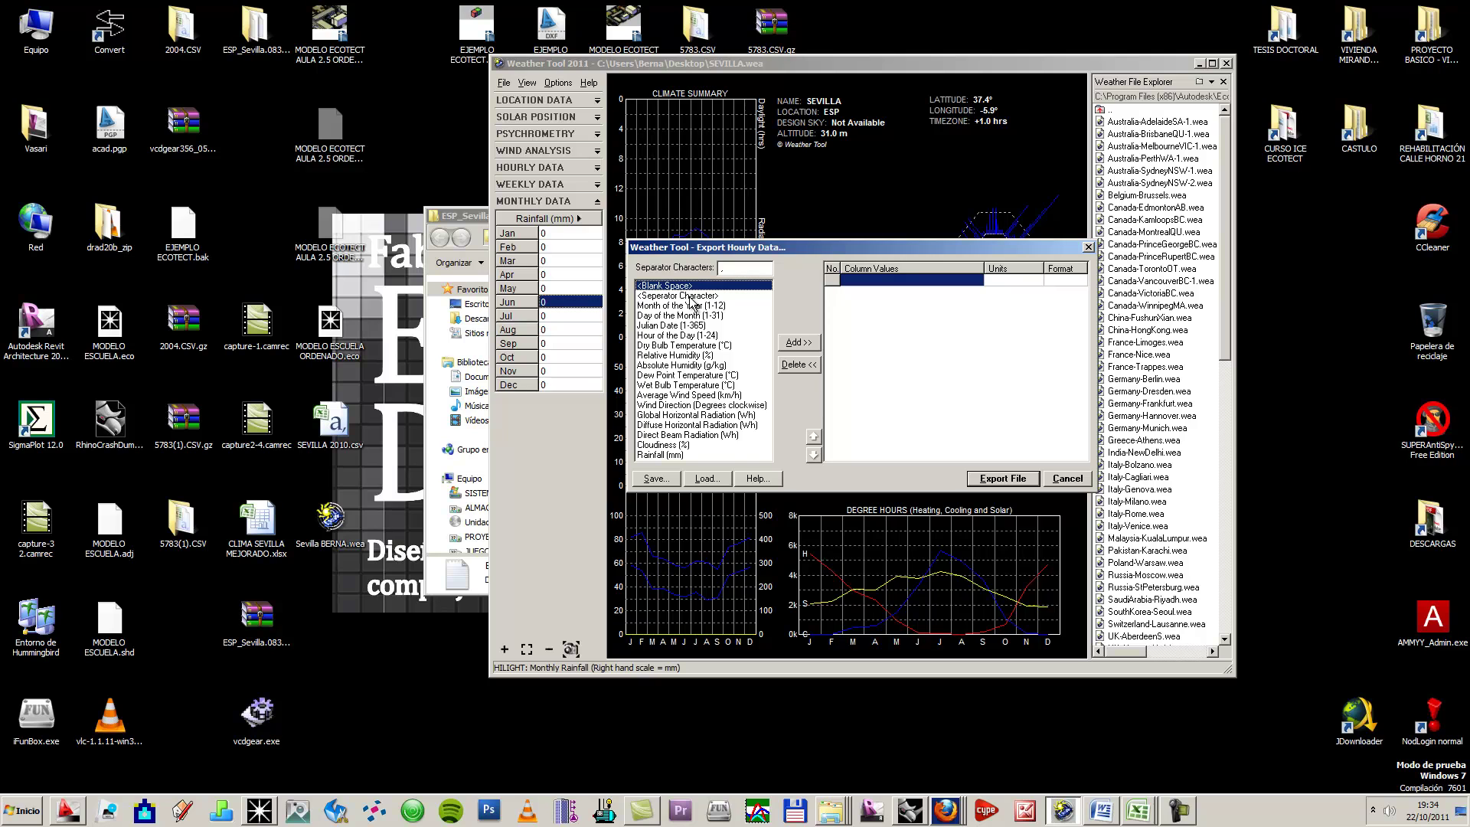
pyautogui.click(695, 305)
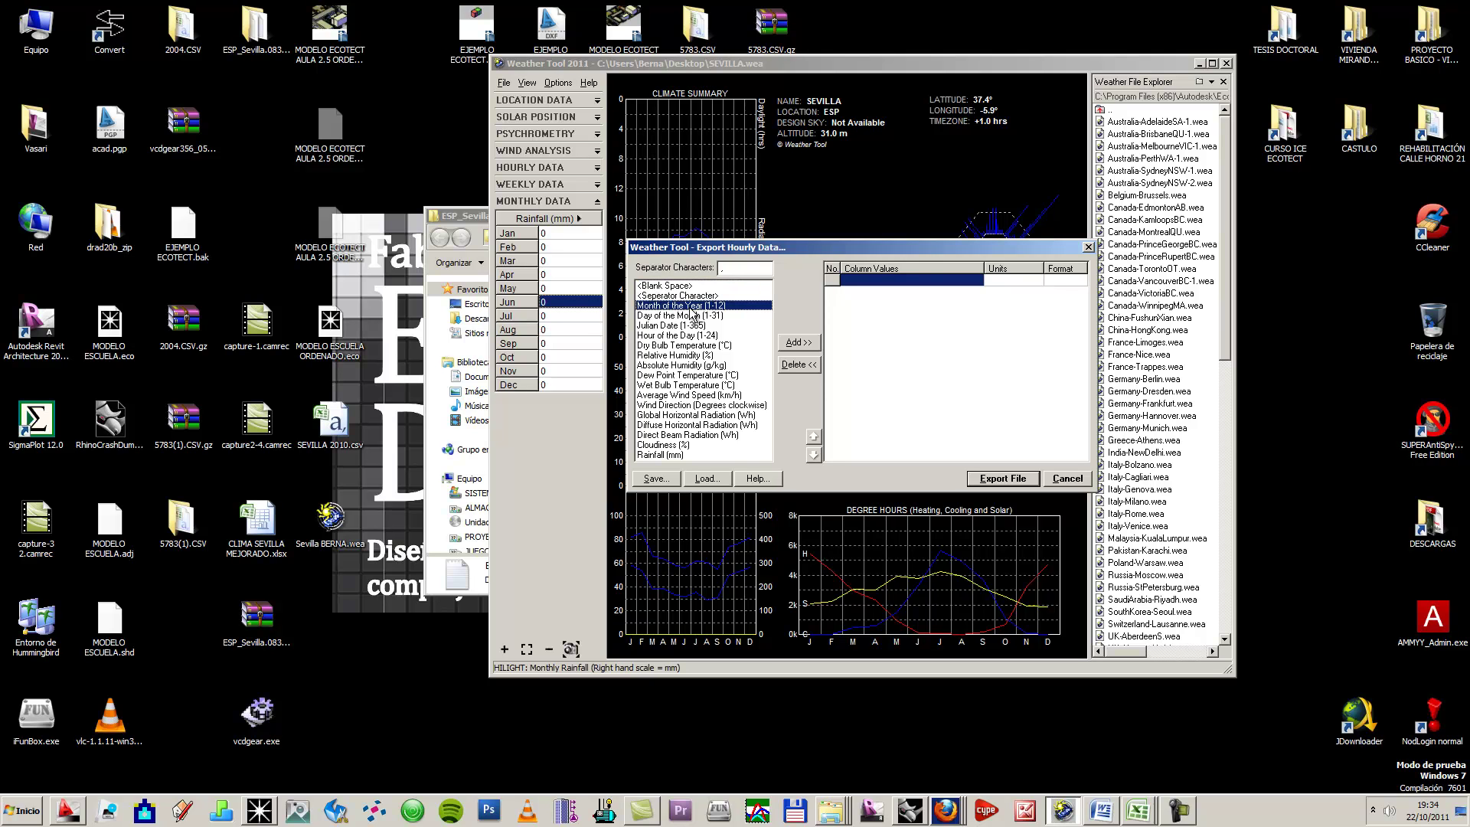
pyautogui.click(799, 344)
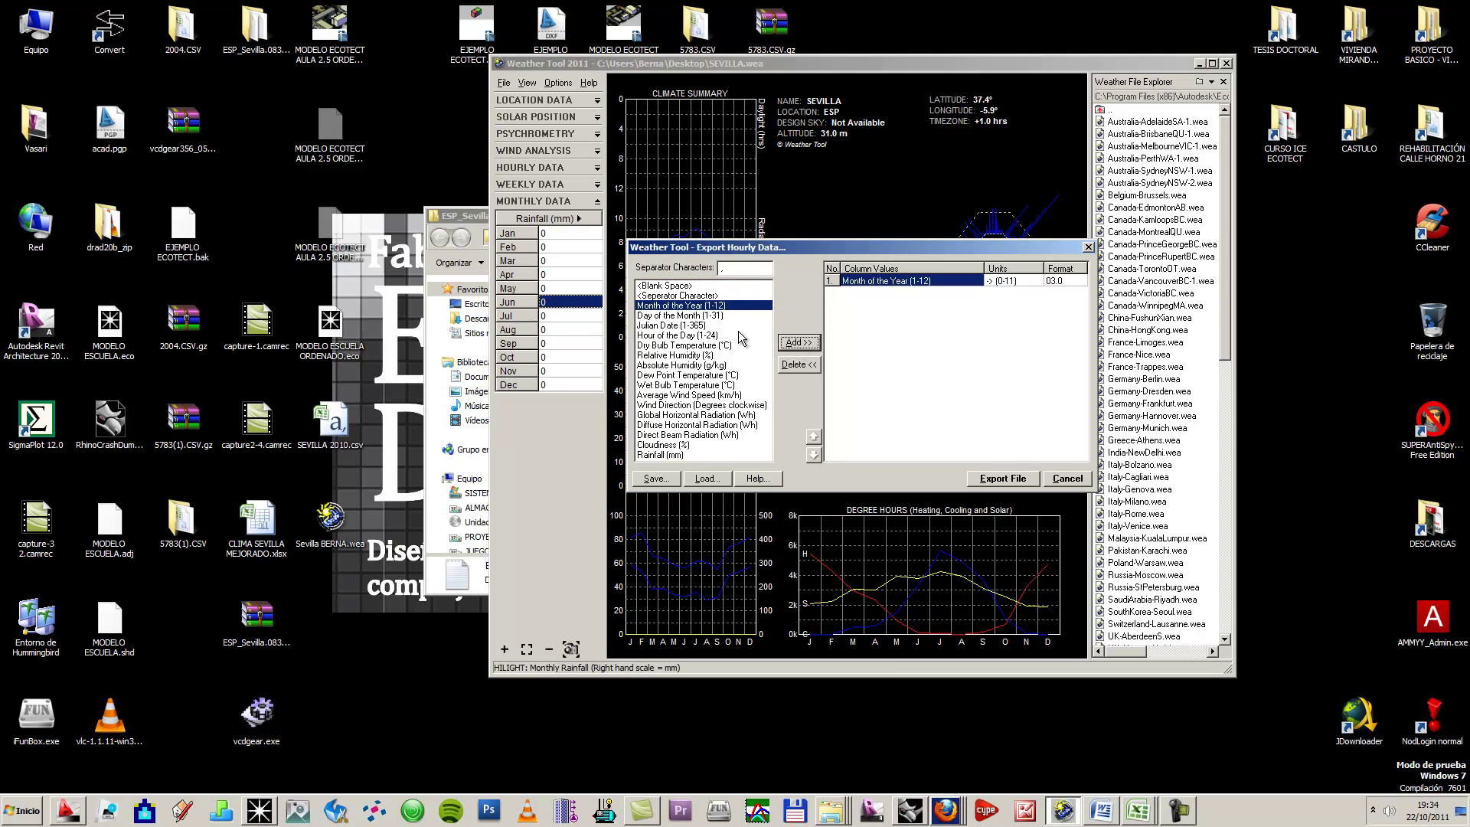
pyautogui.click(699, 315)
pyautogui.click(799, 343)
pyautogui.click(693, 325)
pyautogui.click(796, 343)
pyautogui.click(735, 335)
pyautogui.click(792, 342)
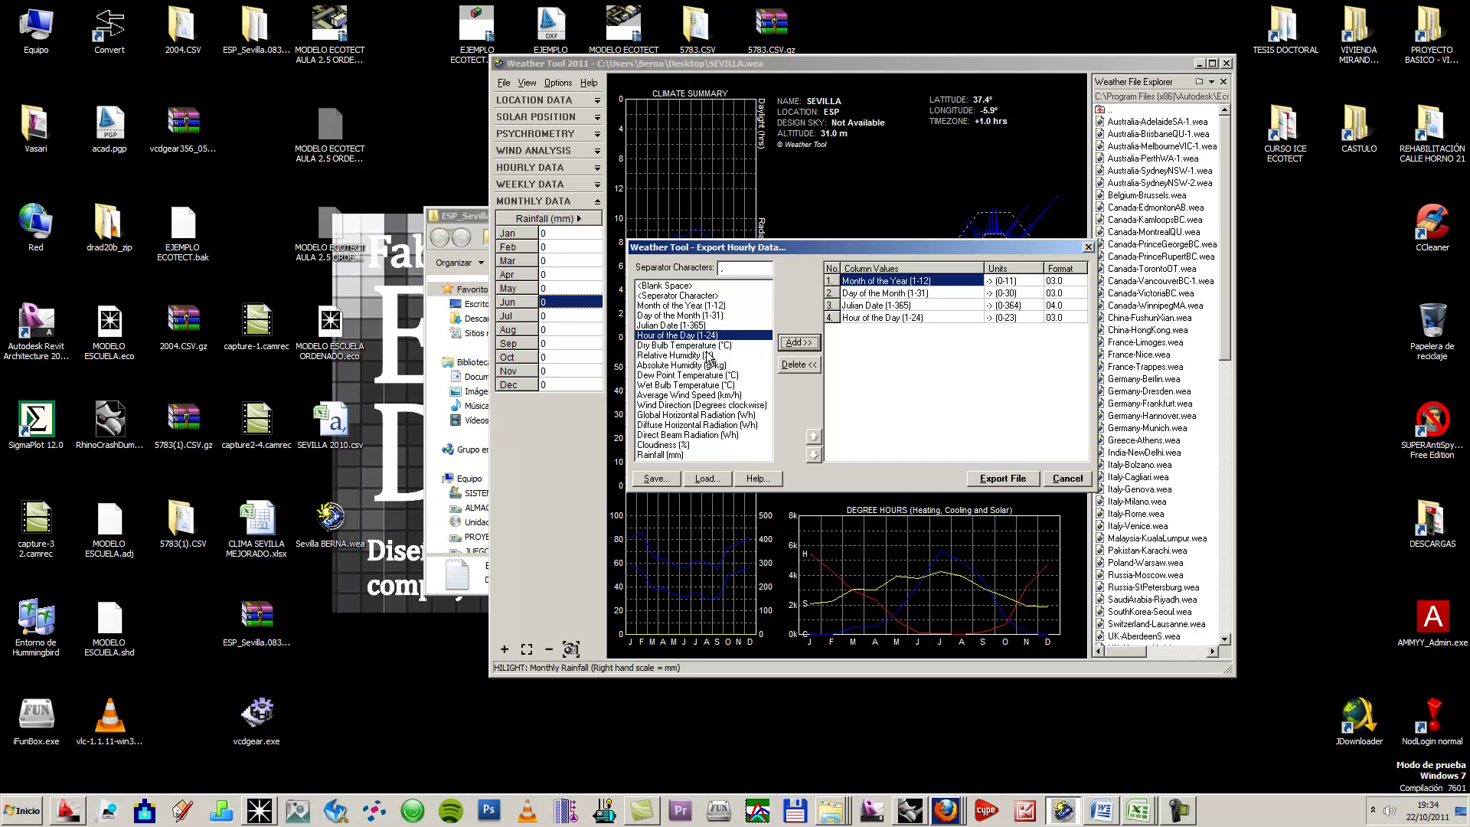
# Step: Add Dry Bulb Temperature, Relative Humidity, Absolute Humidity, Dew Point Temperature and Wet Bulb Temperature to the export columns
pyautogui.click(709, 345)
pyautogui.click(796, 343)
pyautogui.click(708, 355)
pyautogui.click(796, 342)
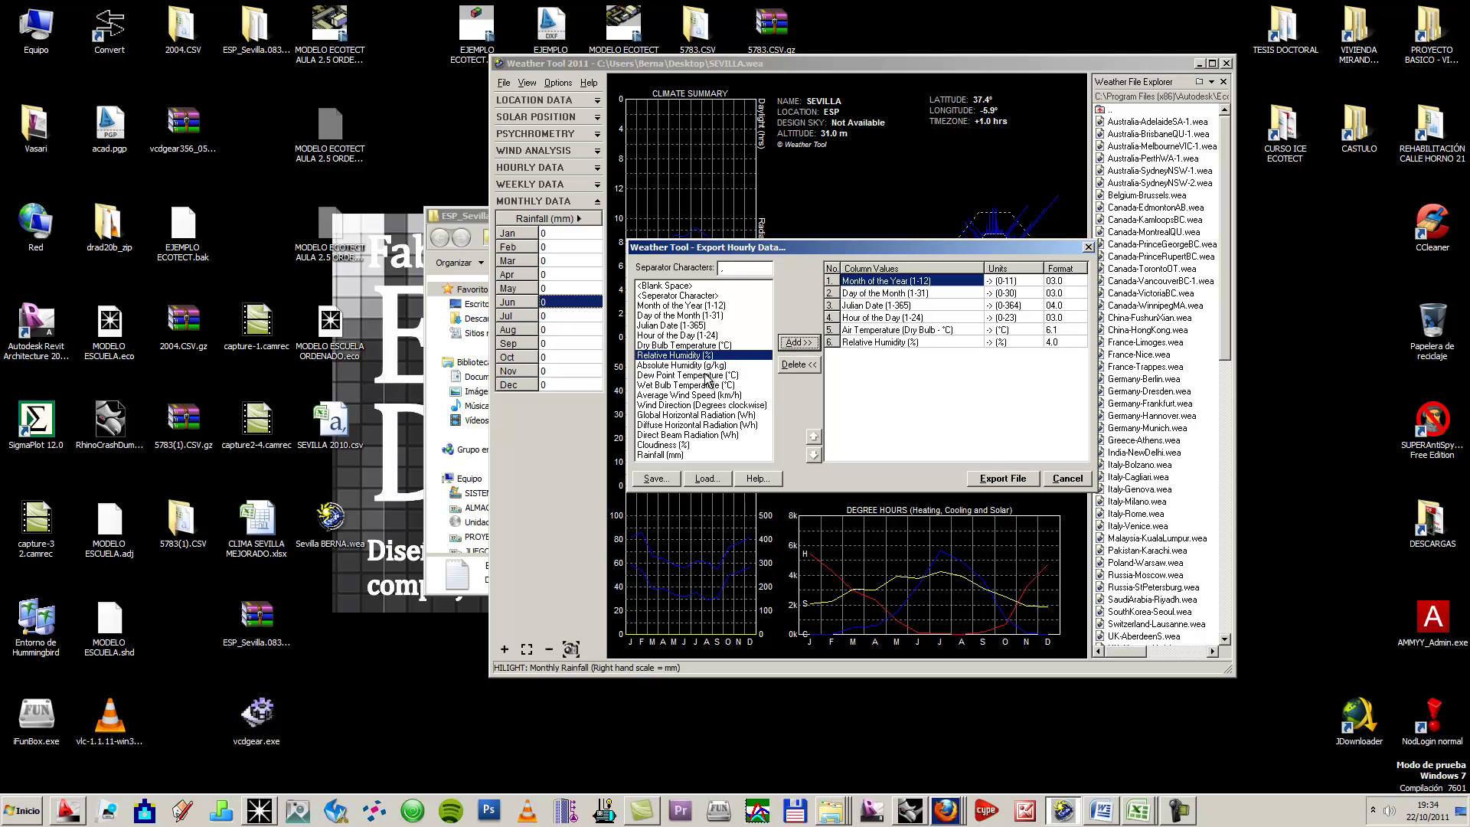
pyautogui.click(708, 375)
pyautogui.click(692, 365)
pyautogui.click(796, 342)
pyautogui.click(697, 375)
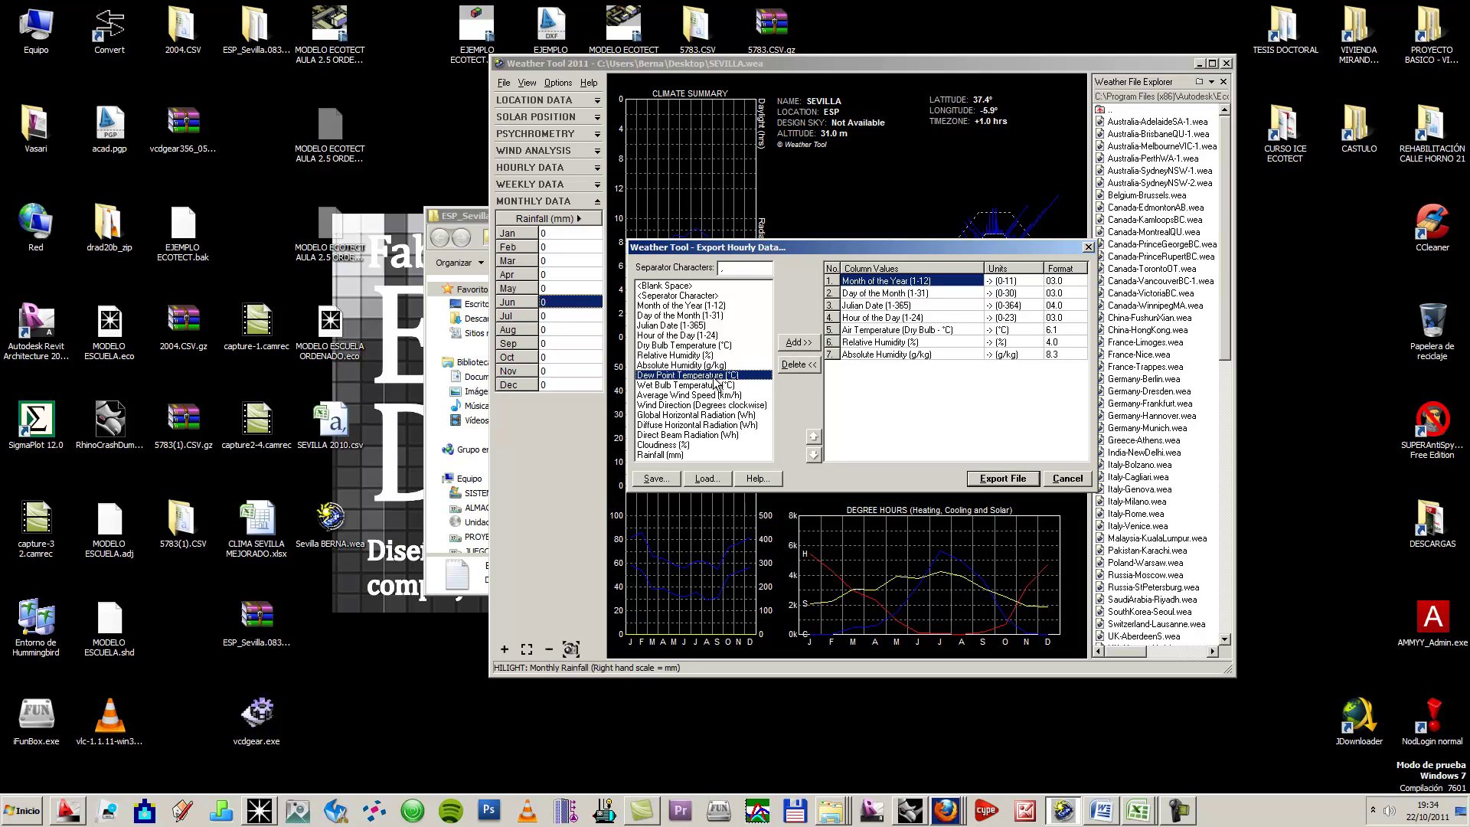
pyautogui.click(793, 342)
pyautogui.doubleClick(747, 385)
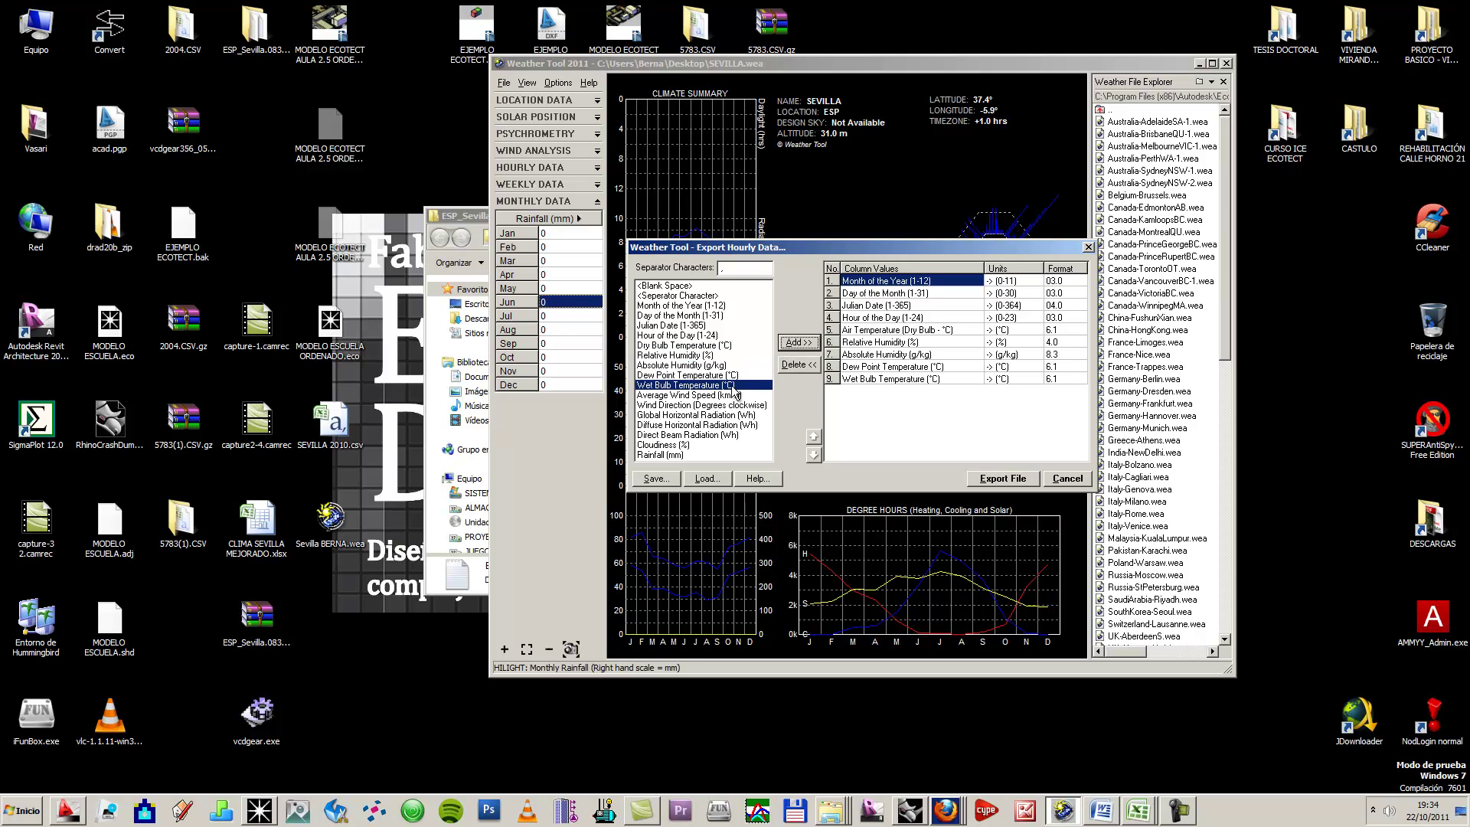
# Step: Add Average Wind Speed (km/h) and Wind Direction (Degrees clockwise) to the export columns
pyautogui.click(660, 455)
pyautogui.click(674, 395)
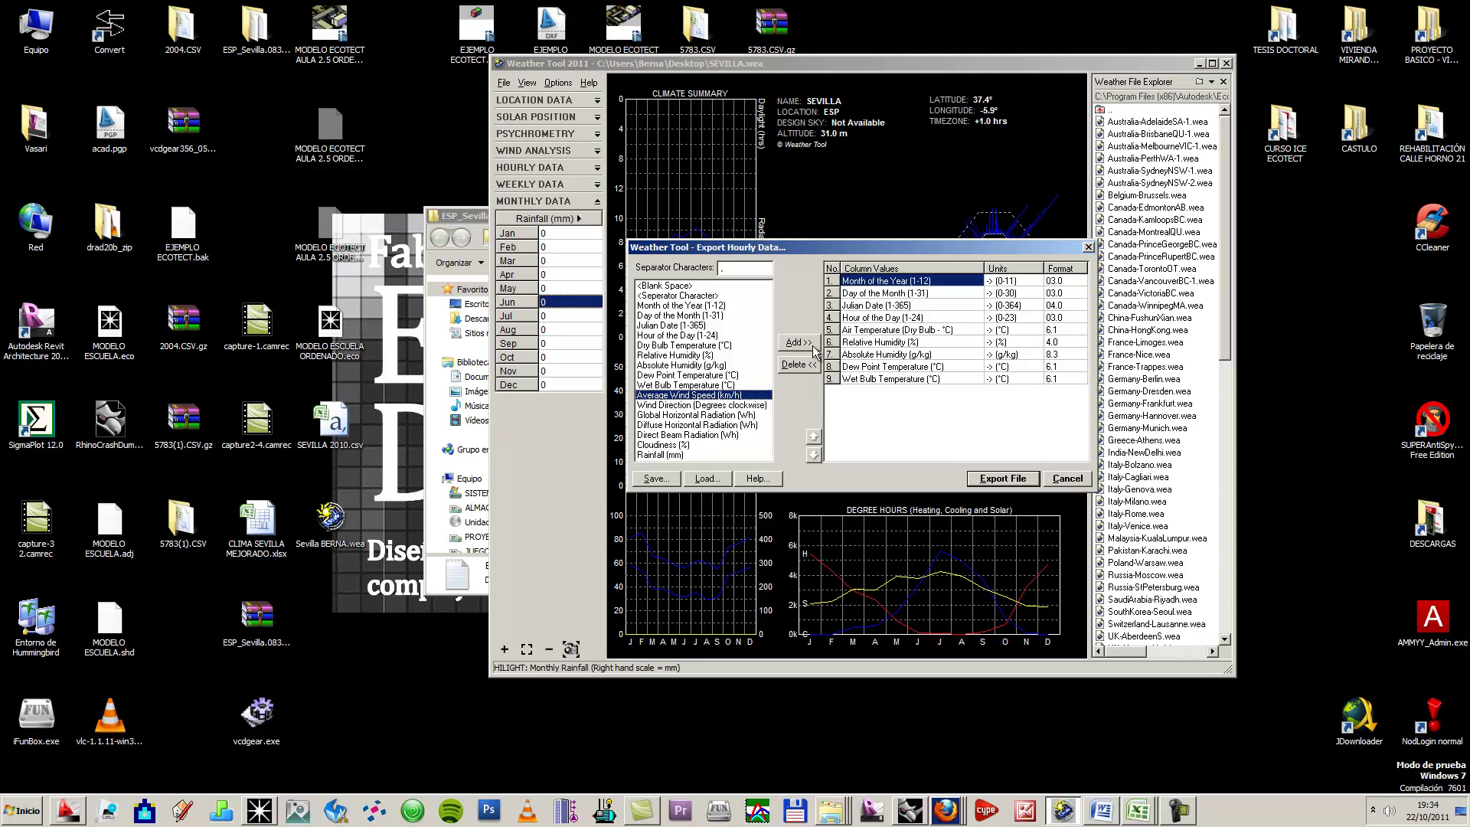
pyautogui.click(797, 343)
pyautogui.click(708, 405)
pyautogui.click(795, 345)
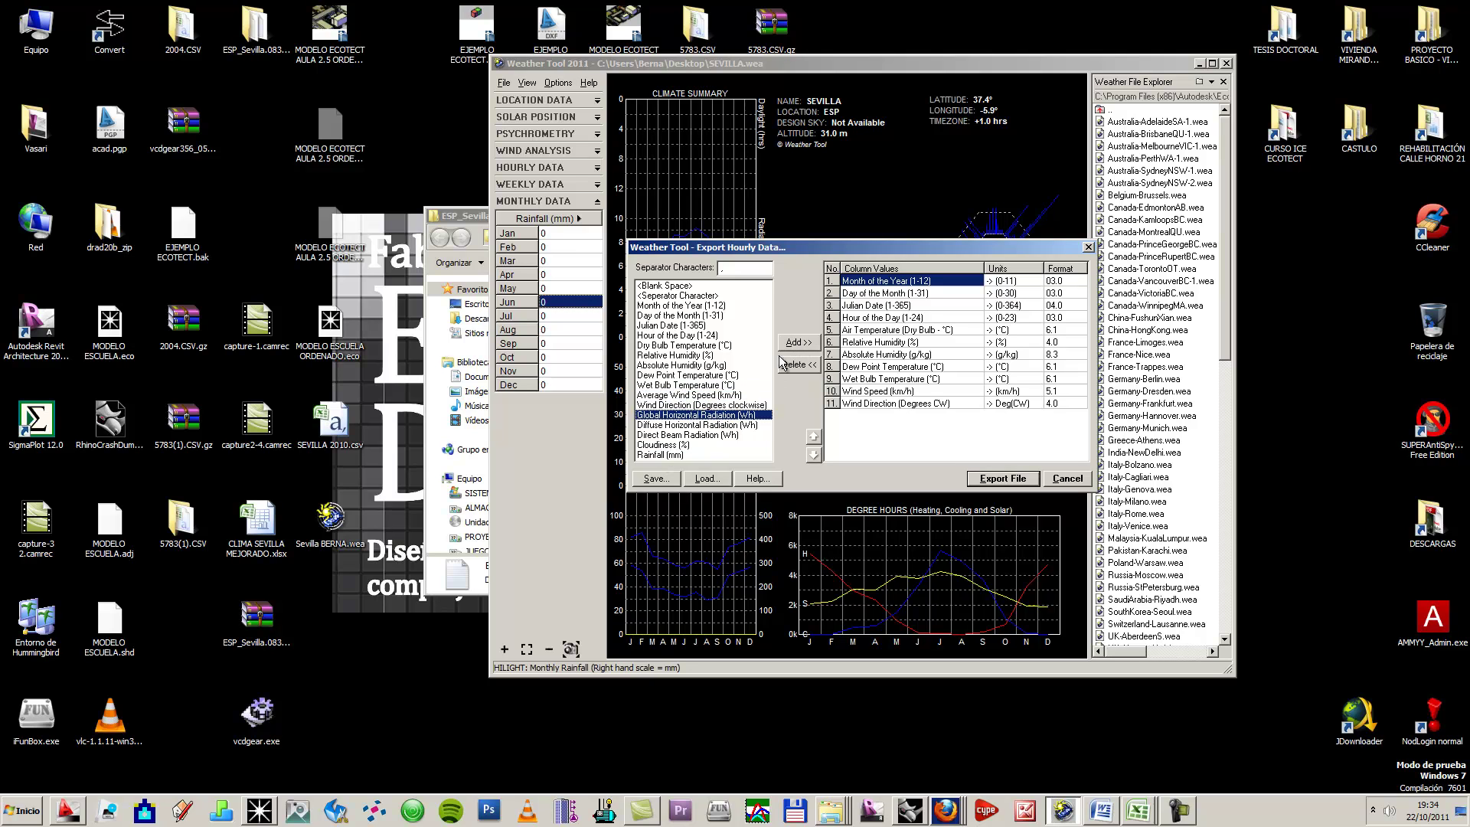
# Step: Add Global Horizontal, Diffuse Horizontal and Direct Beam Radiation, Cloudiness and Rainfall to the export columns, and export the file
pyautogui.click(799, 345)
pyautogui.click(798, 345)
pyautogui.doubleClick(716, 434)
pyautogui.click(796, 345)
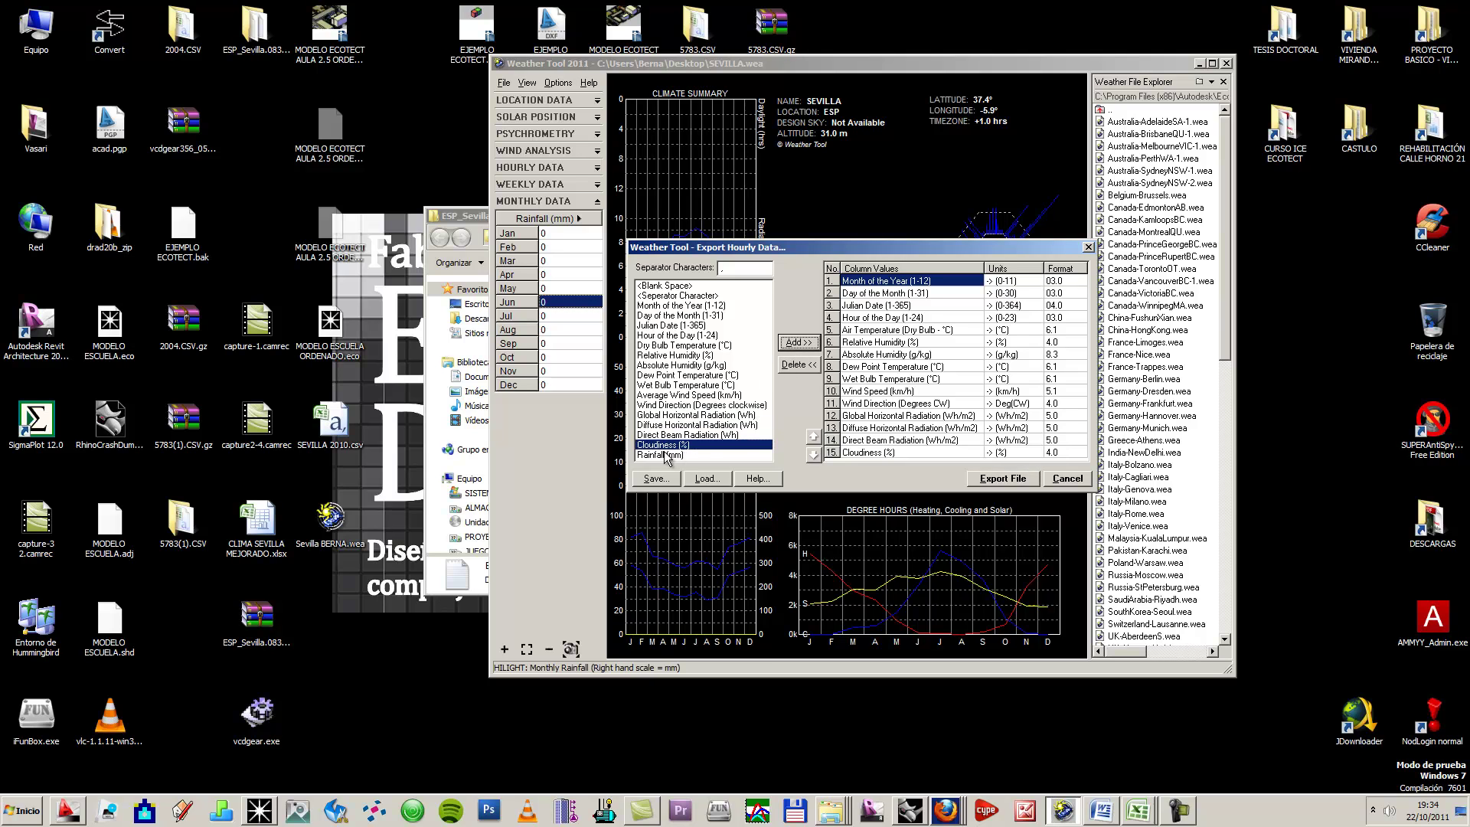
pyautogui.click(796, 345)
pyautogui.click(1016, 483)
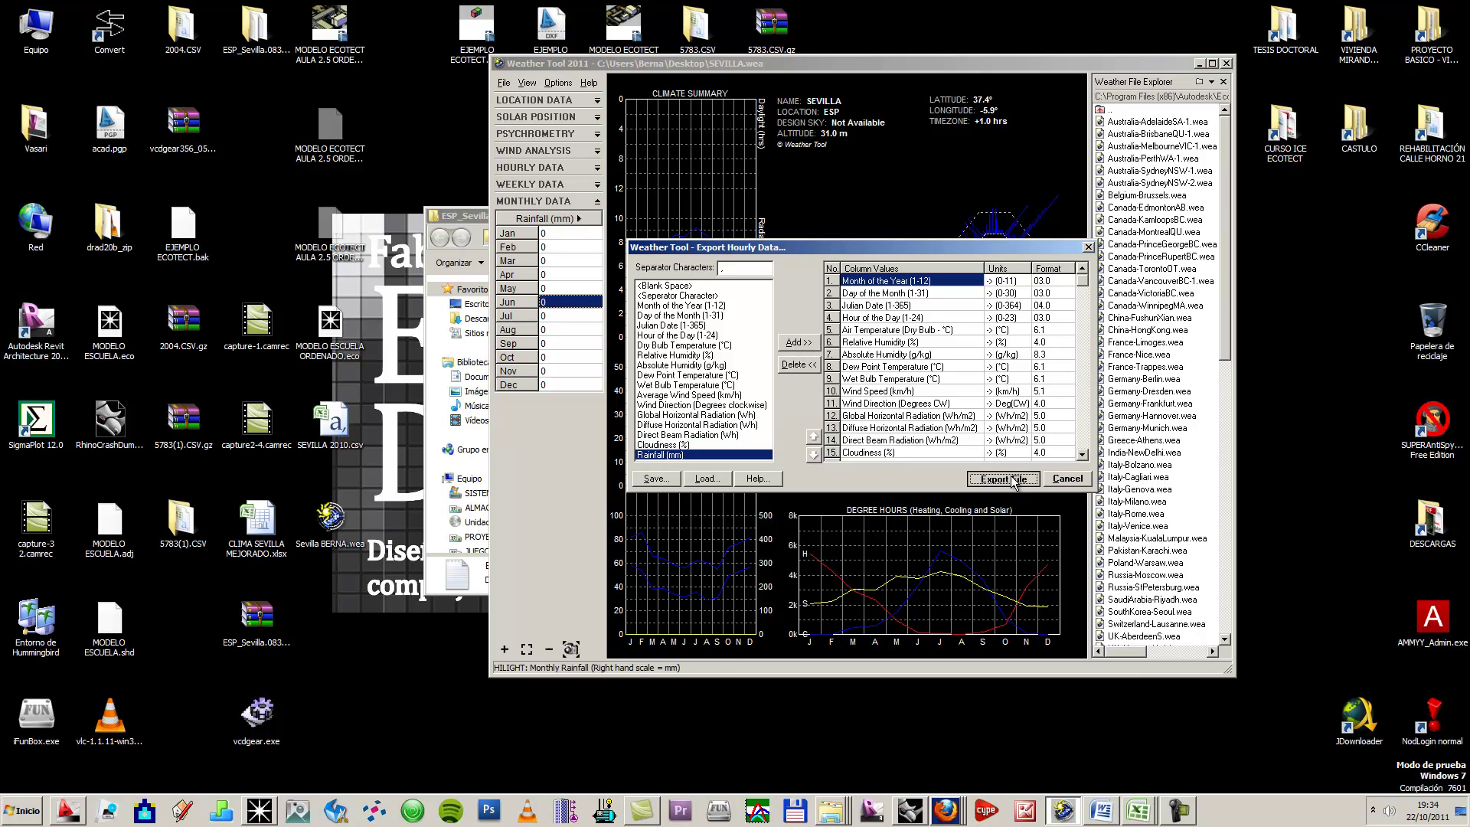
# Step: Switch to Excel and import the Sevilla weather data into the existing worksheet at =$A$1, checking the external data range properties
pyautogui.click(197, 624)
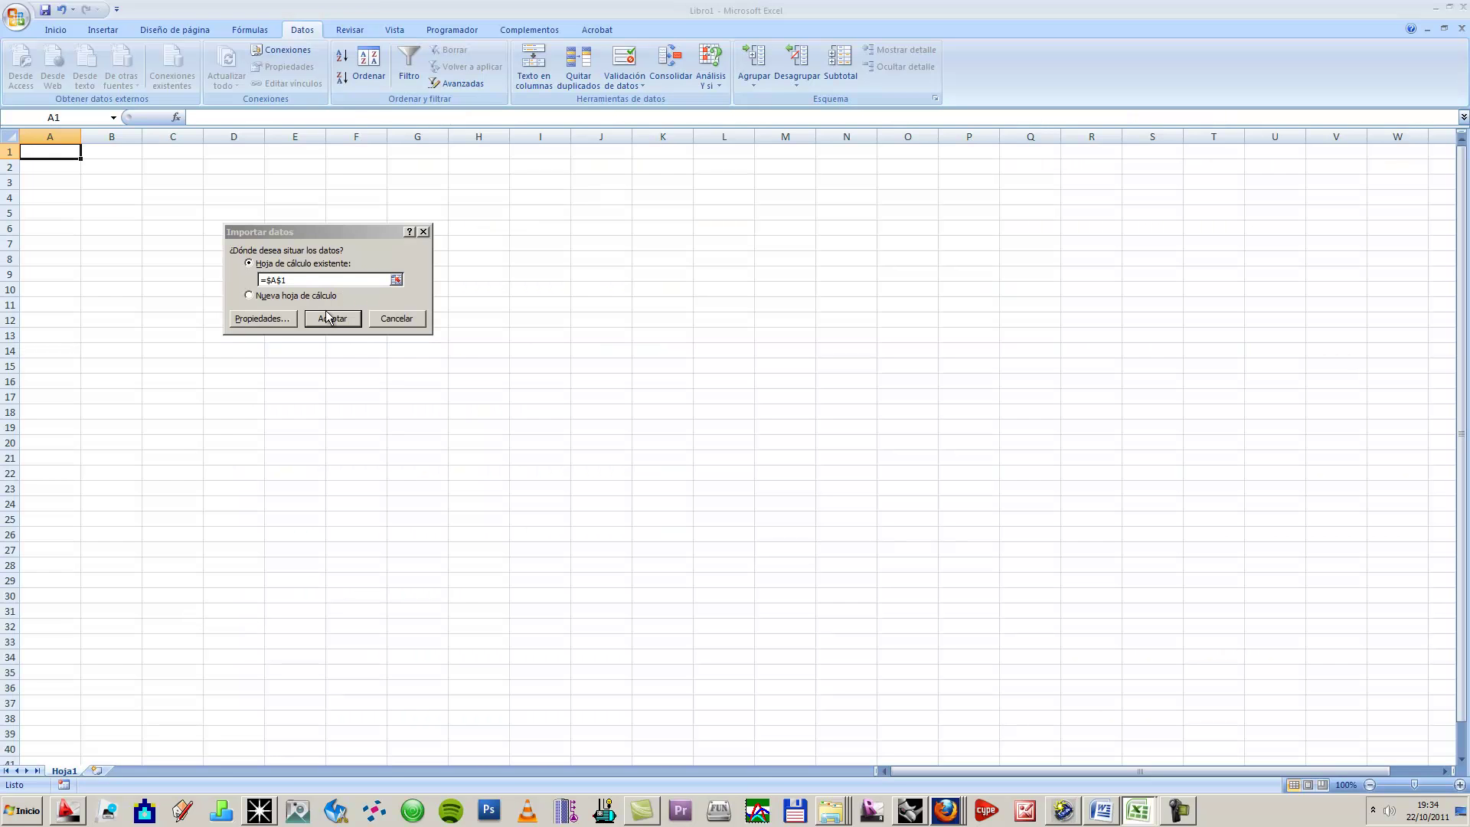
pyautogui.click(277, 322)
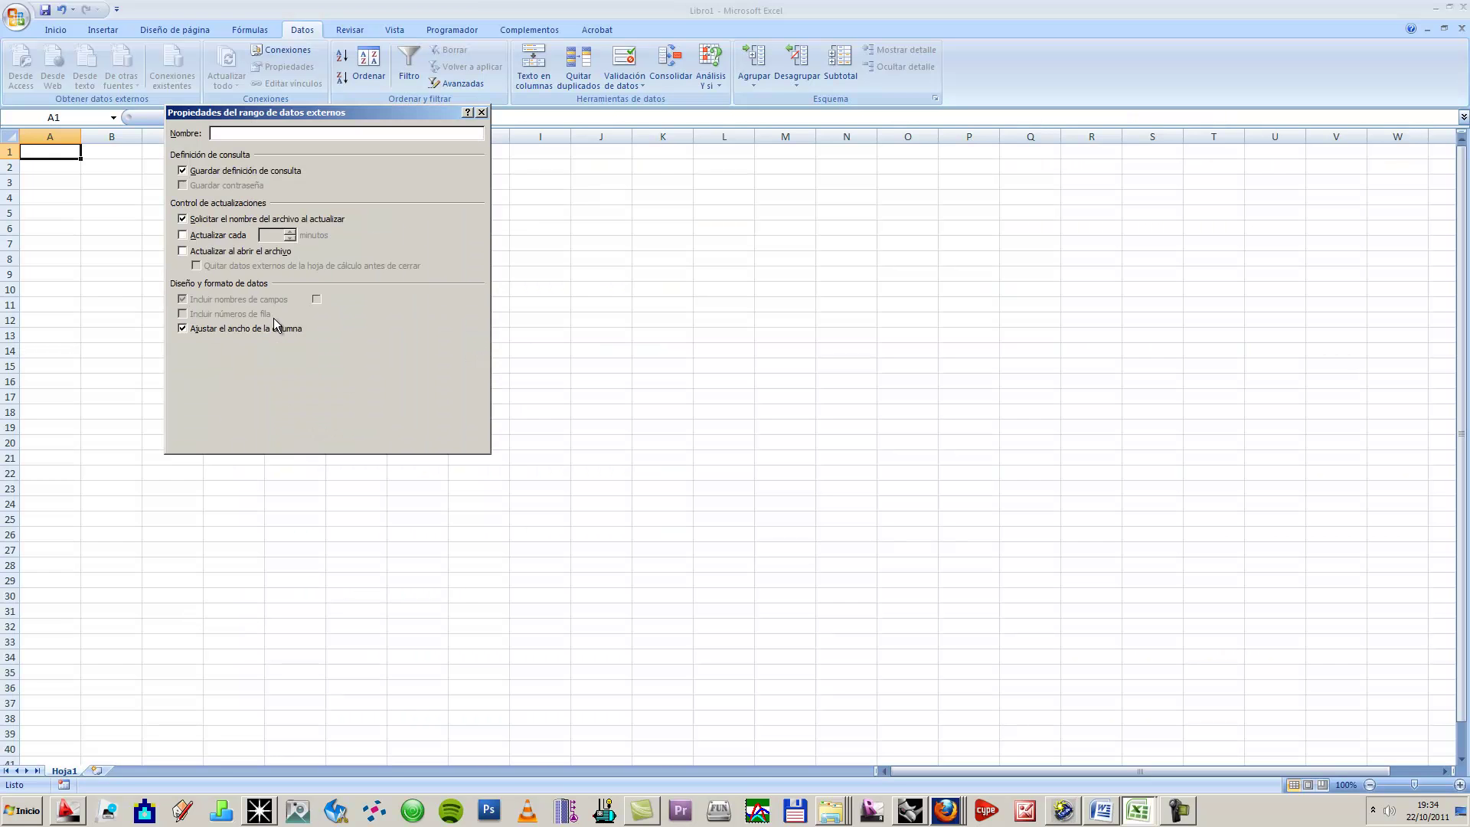
pyautogui.click(390, 436)
pyautogui.click(329, 317)
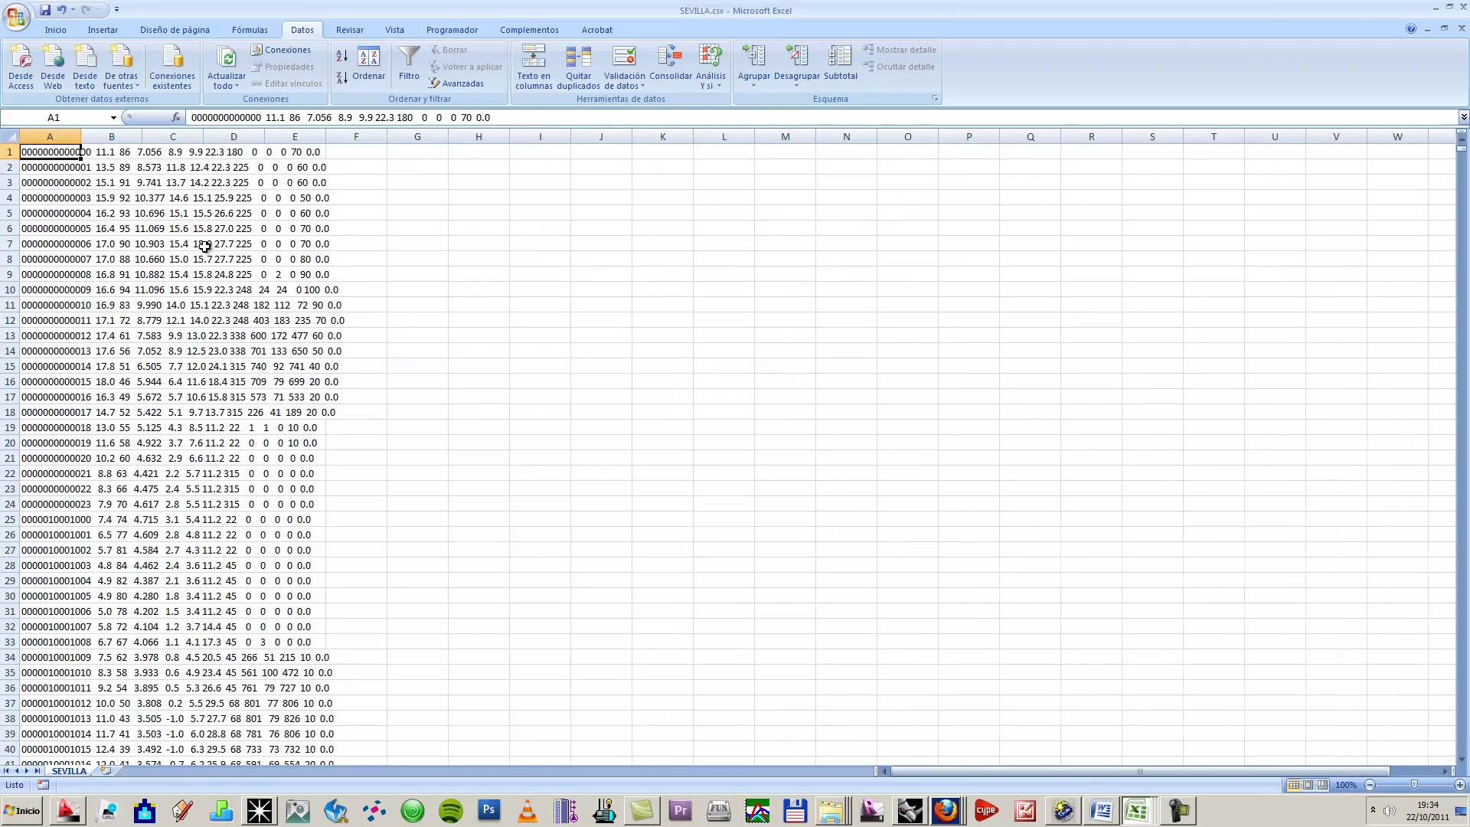
# Step: Examine the exported hourly weather rows in the SEVILLA.csv worksheet
pyautogui.keyDown('ctrl'); pyautogui.scroll(-2, 230, 360); pyautogui.keyUp('ctrl')
pyautogui.keyDown('ctrl'); pyautogui.scroll(2, 226, 372); pyautogui.keyUp('ctrl')
pyautogui.scroll(-14, 138, 490)
pyautogui.scroll(-6, 90, 546)
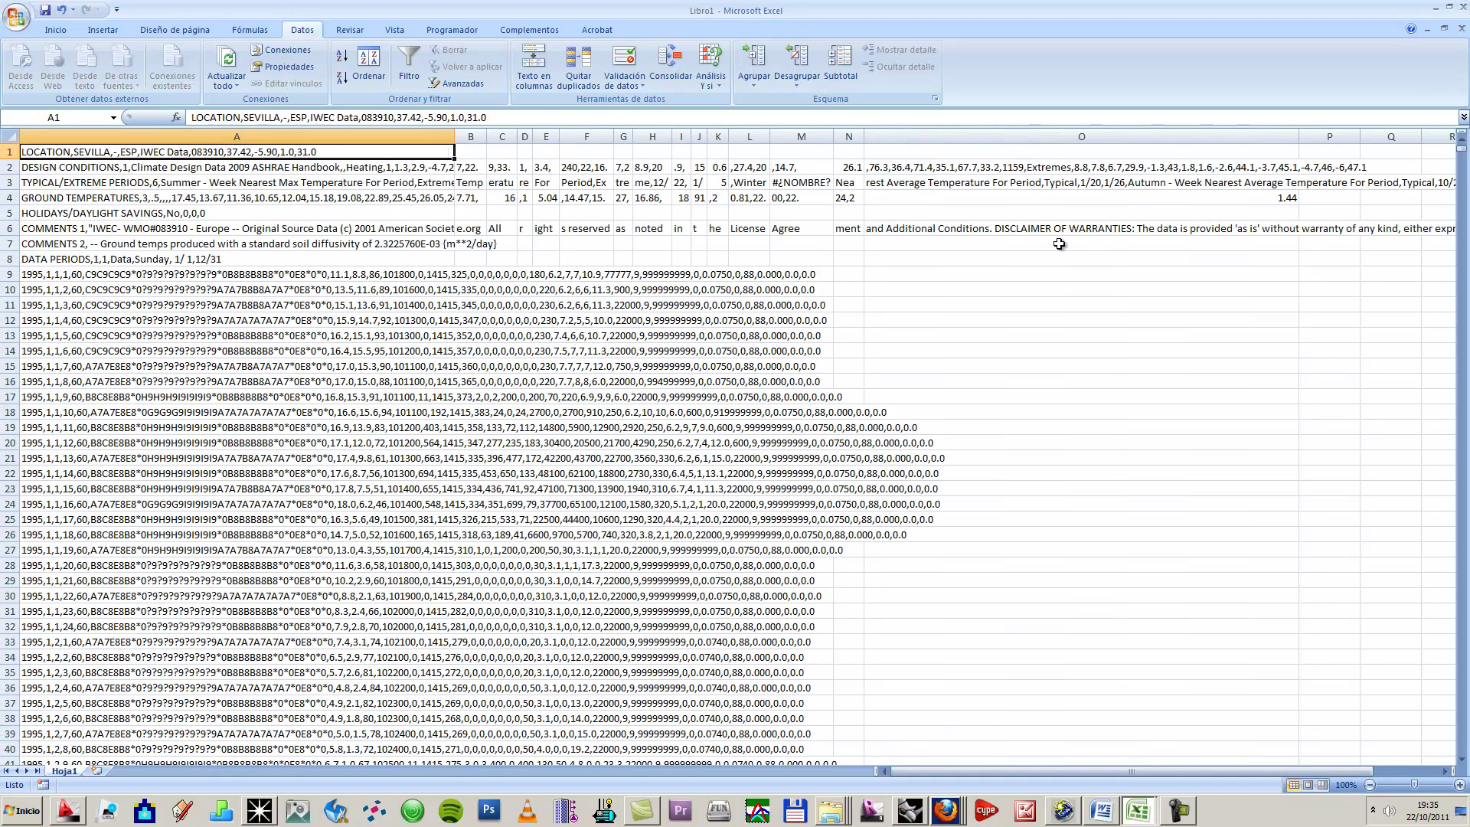
# Step: Close the imported weather workbook and start Excel again with a blank workbook
pyautogui.click(1463, 7)
pyautogui.click(741, 438)
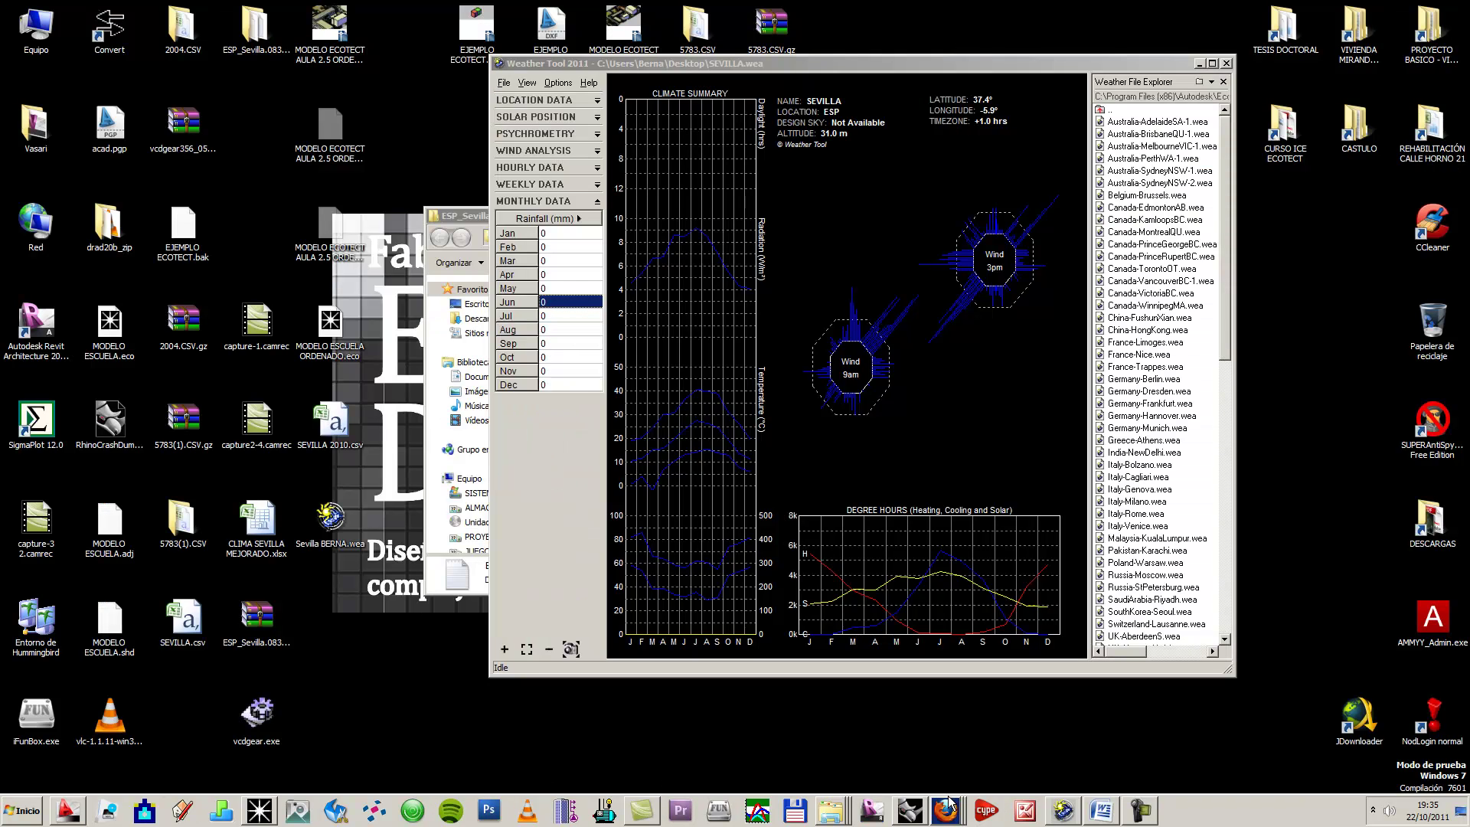
pyautogui.click(22, 810)
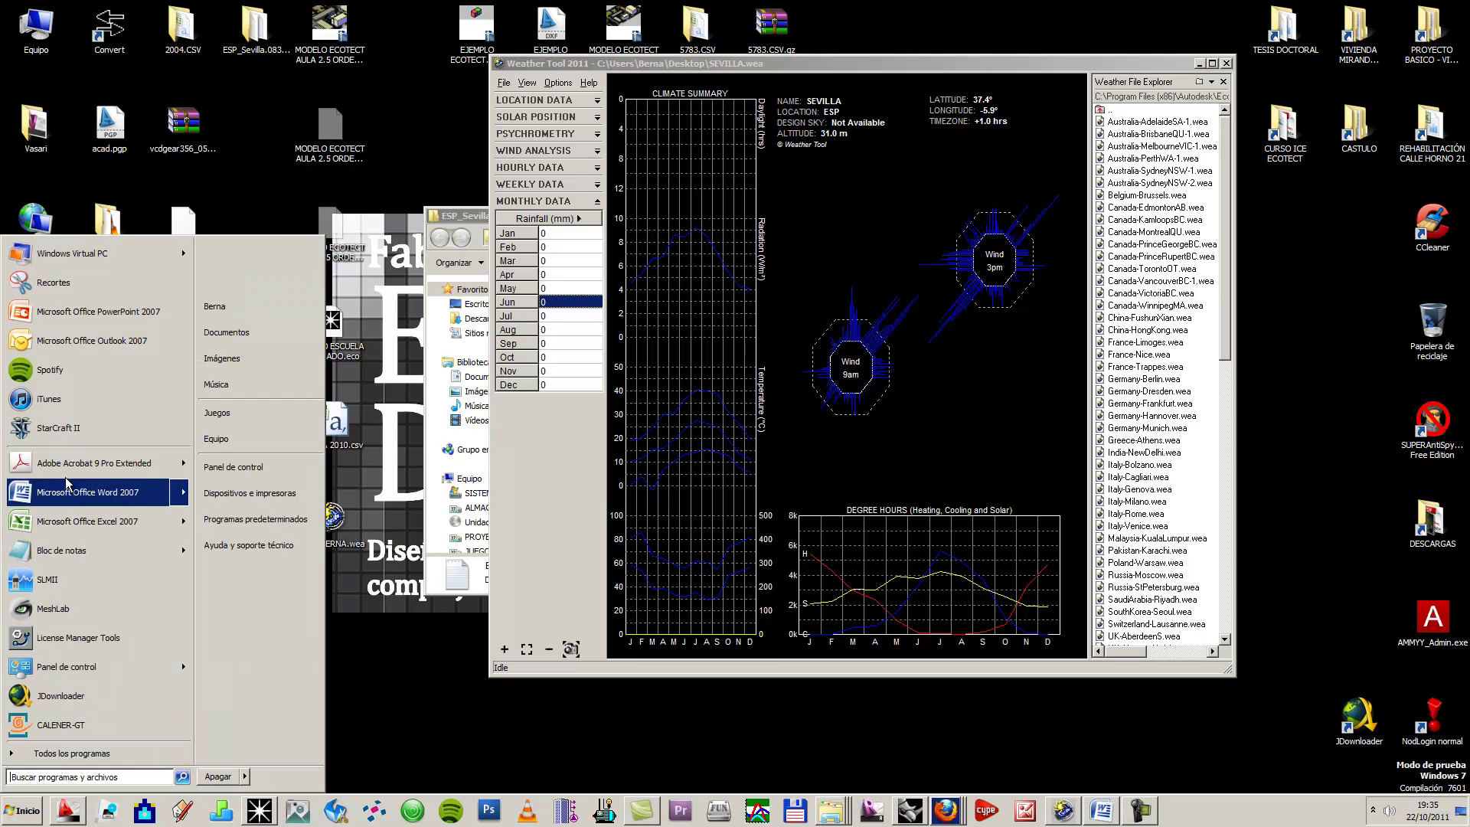
pyautogui.click(60, 545)
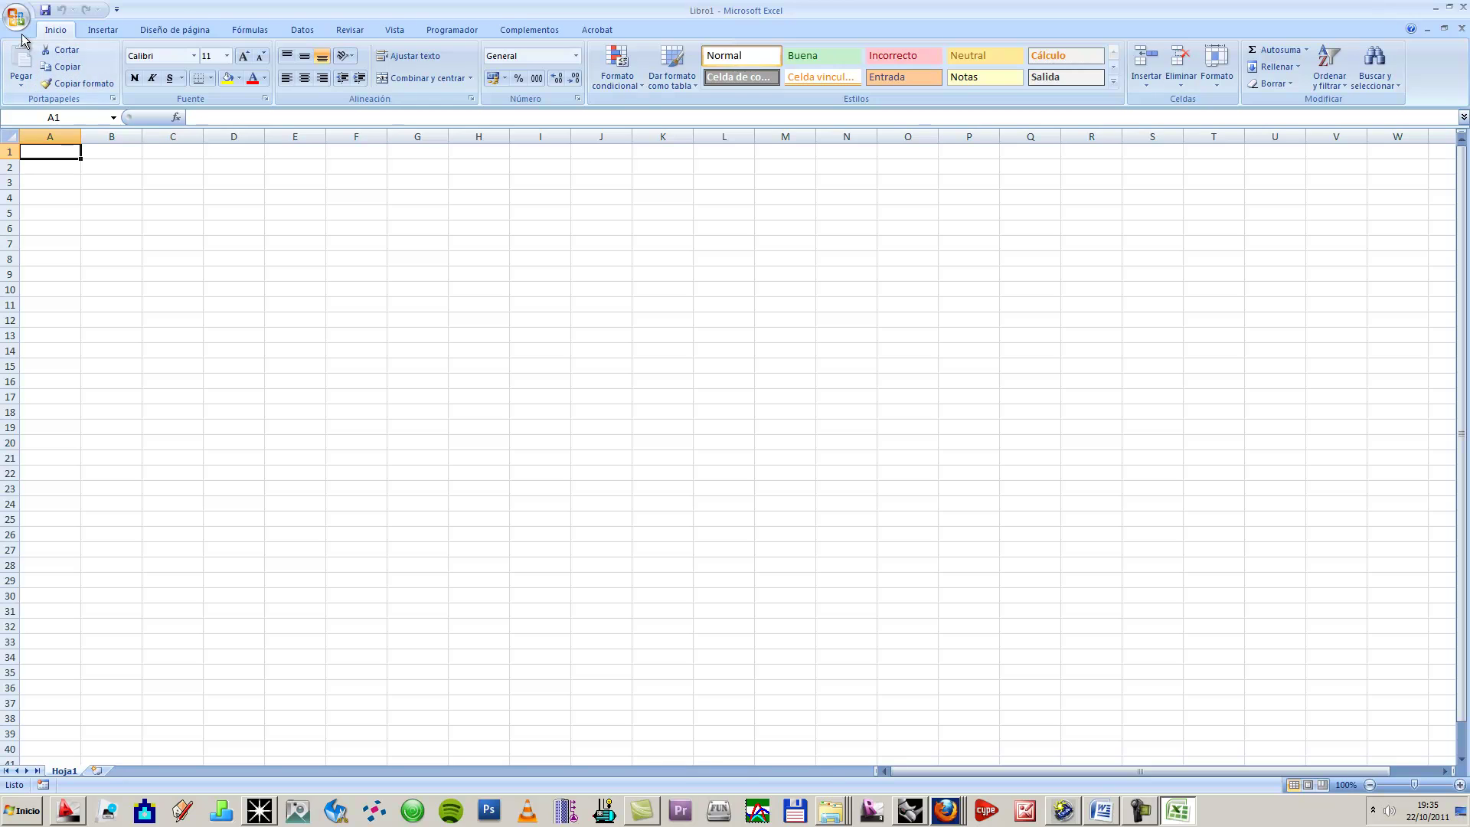
# Step: Start a text import of SEVILLA.csv from the desktop into the blank worksheet
pyautogui.click(297, 31)
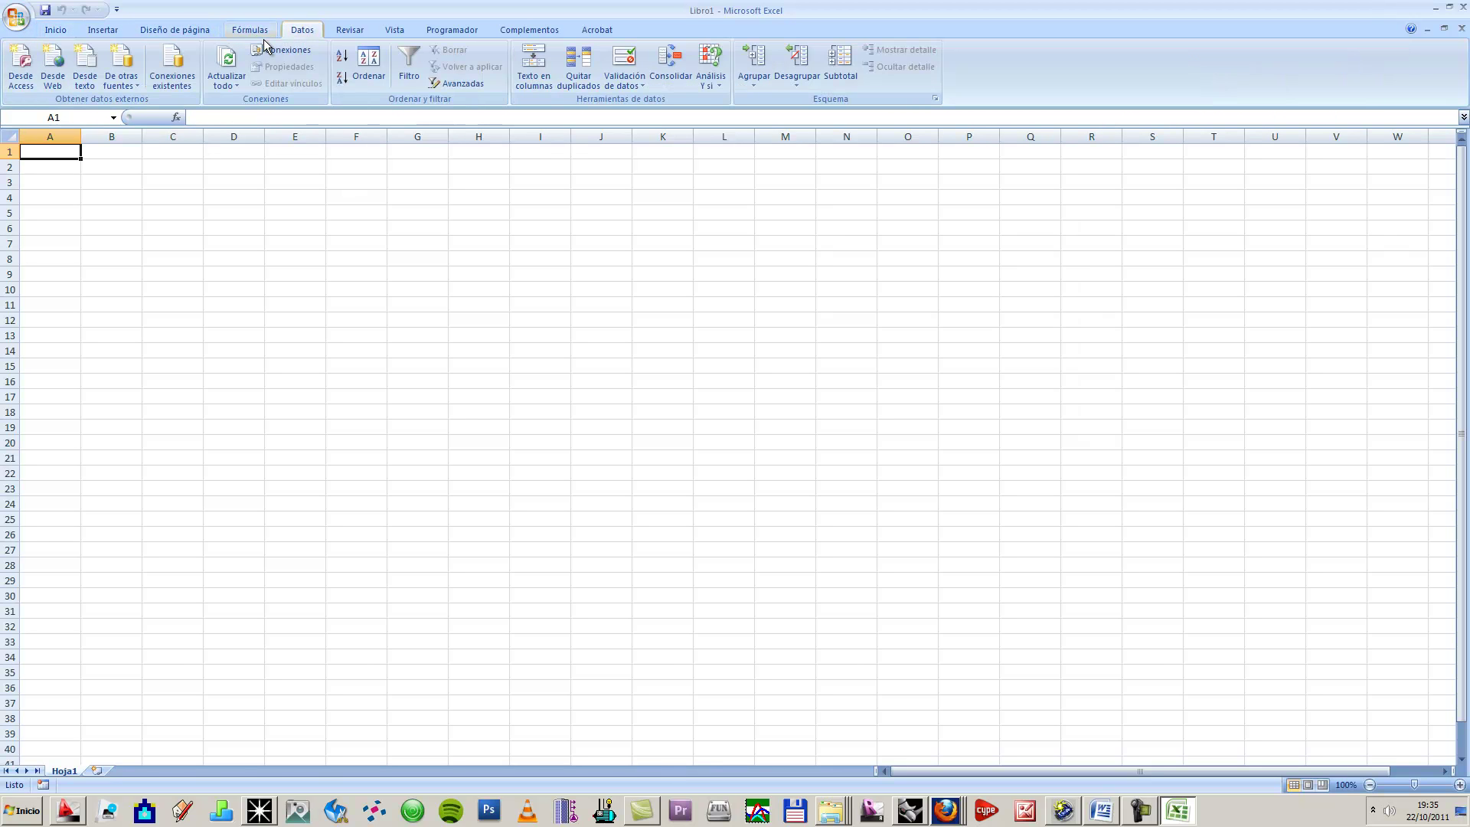
pyautogui.click(85, 71)
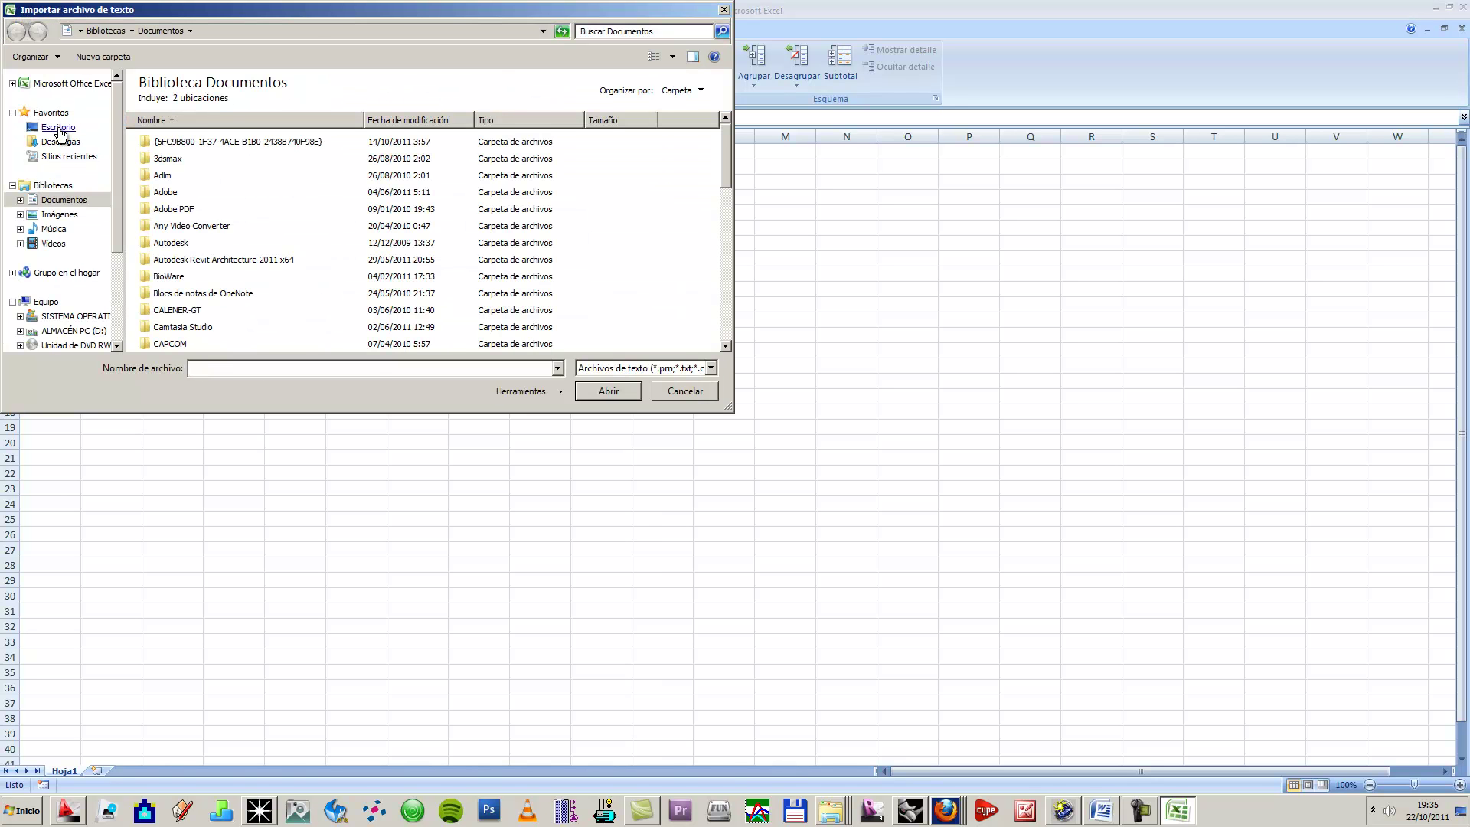
pyautogui.click(58, 127)
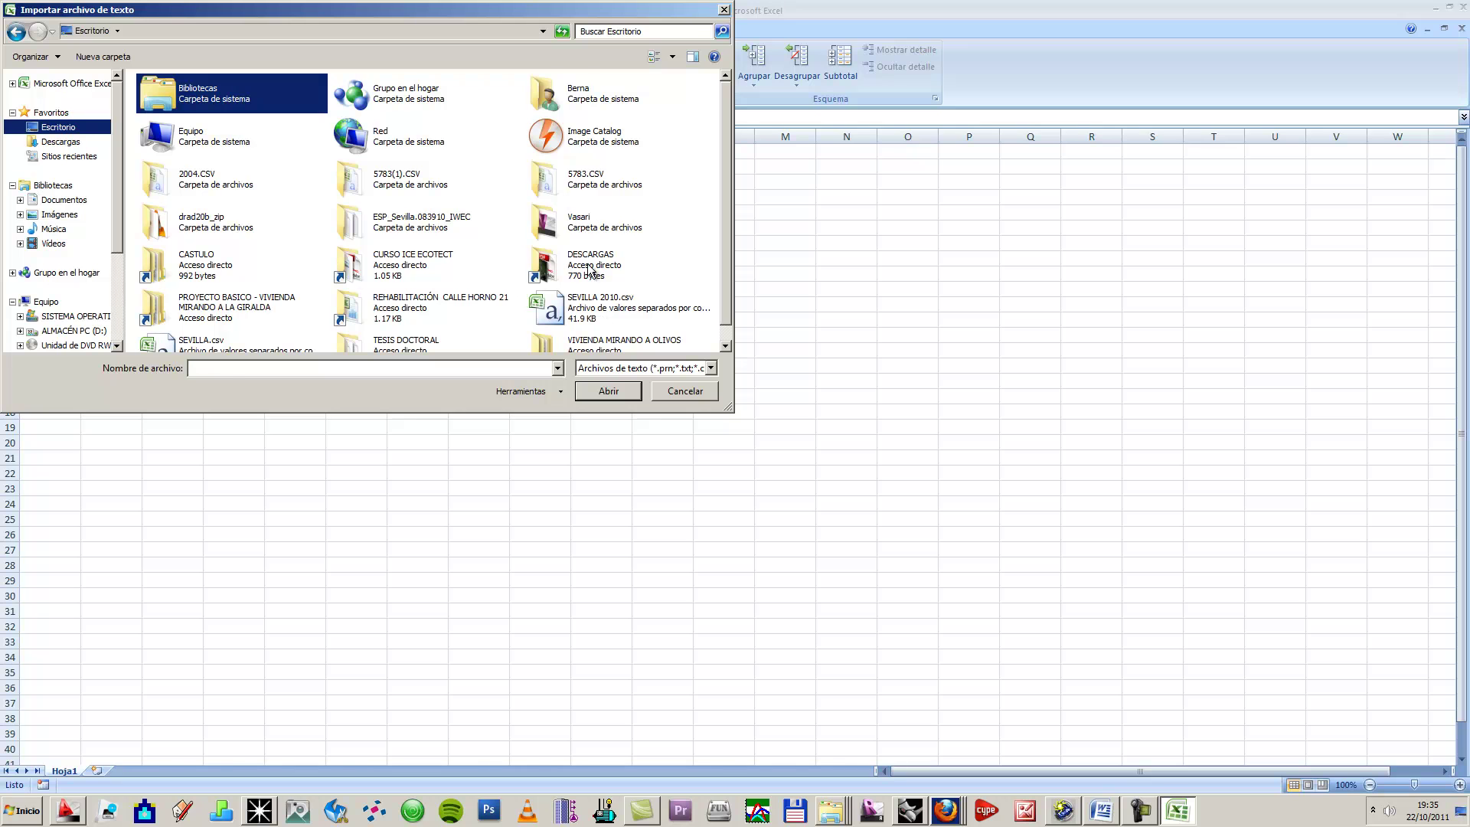
pyautogui.click(203, 346)
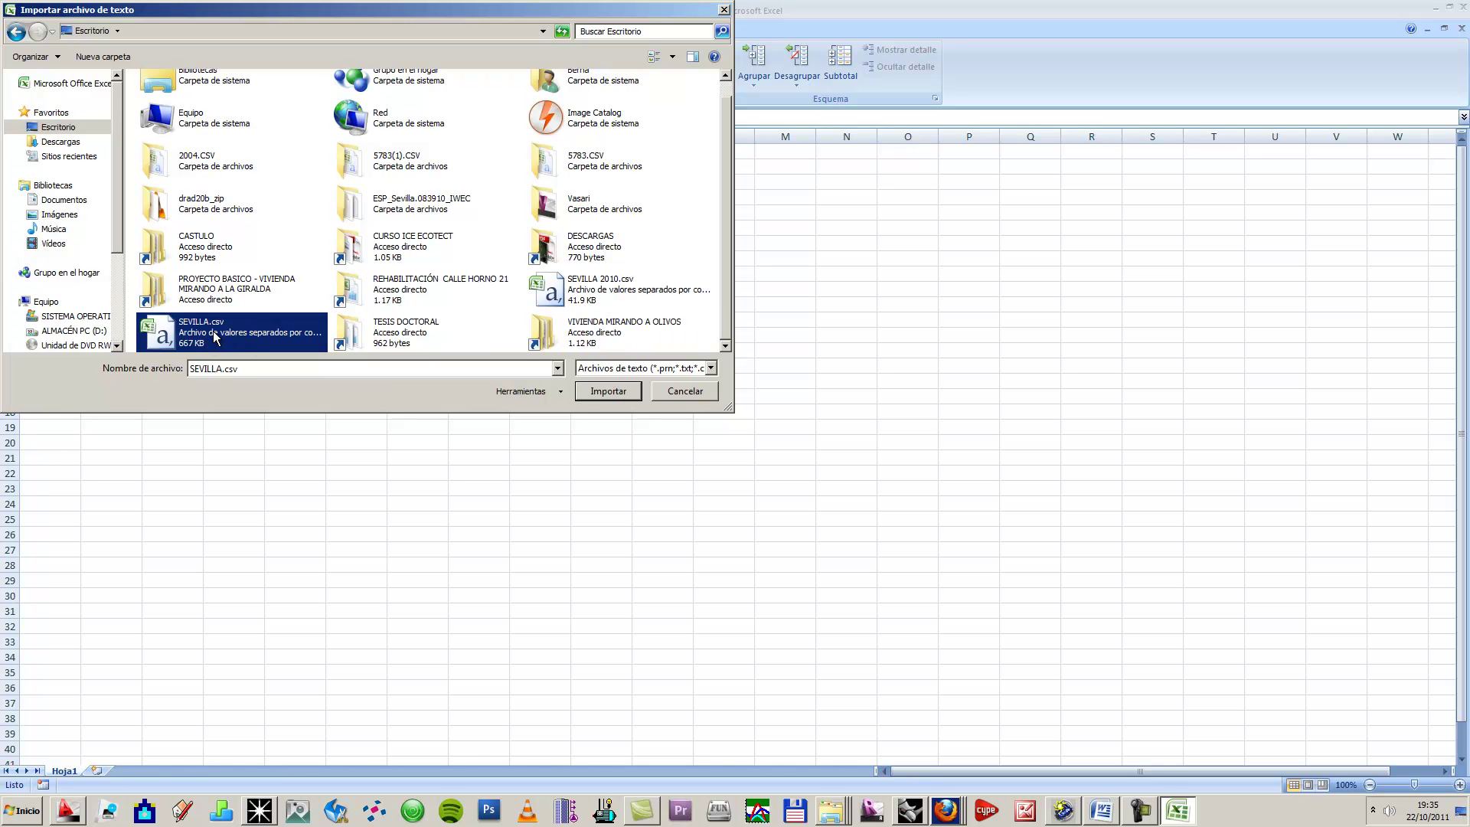
pyautogui.doubleClick(214, 335)
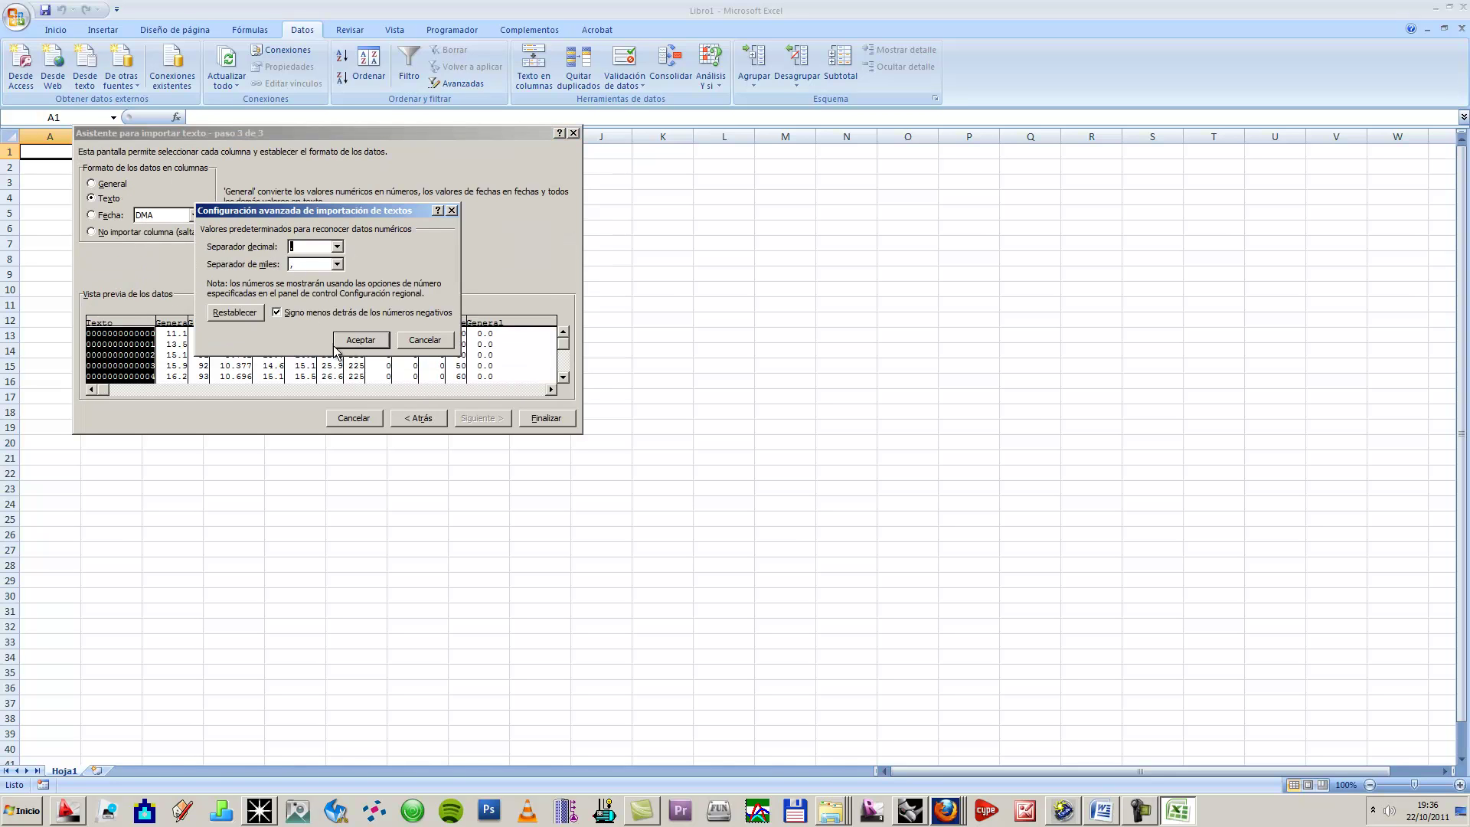
# Step: Accept the advanced number separators and finish the fixed-width text import at =$A$1 in the existing worksheet
pyautogui.click(368, 341)
pyautogui.click(426, 422)
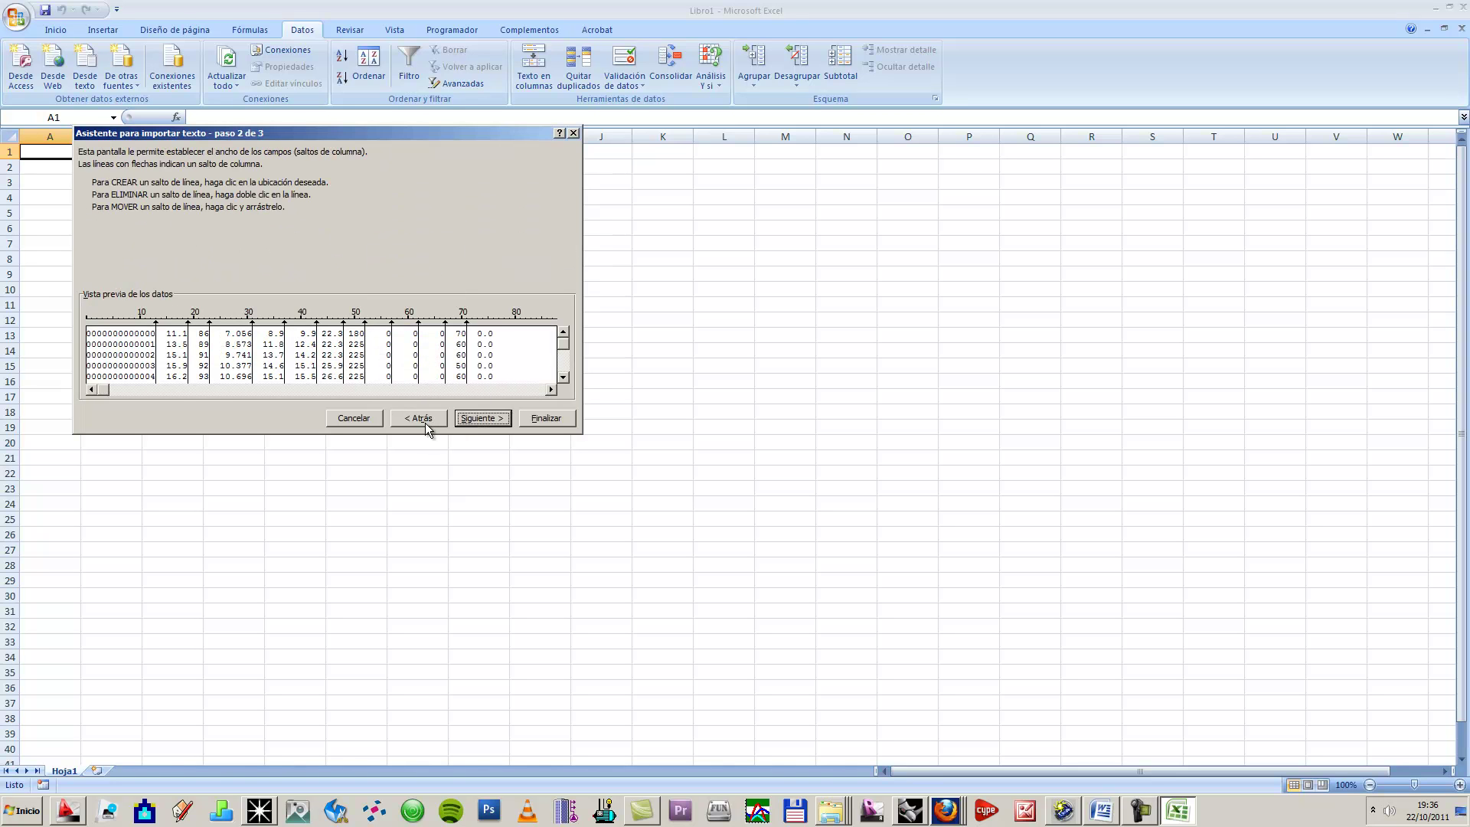
pyautogui.click(478, 420)
pyautogui.click(554, 418)
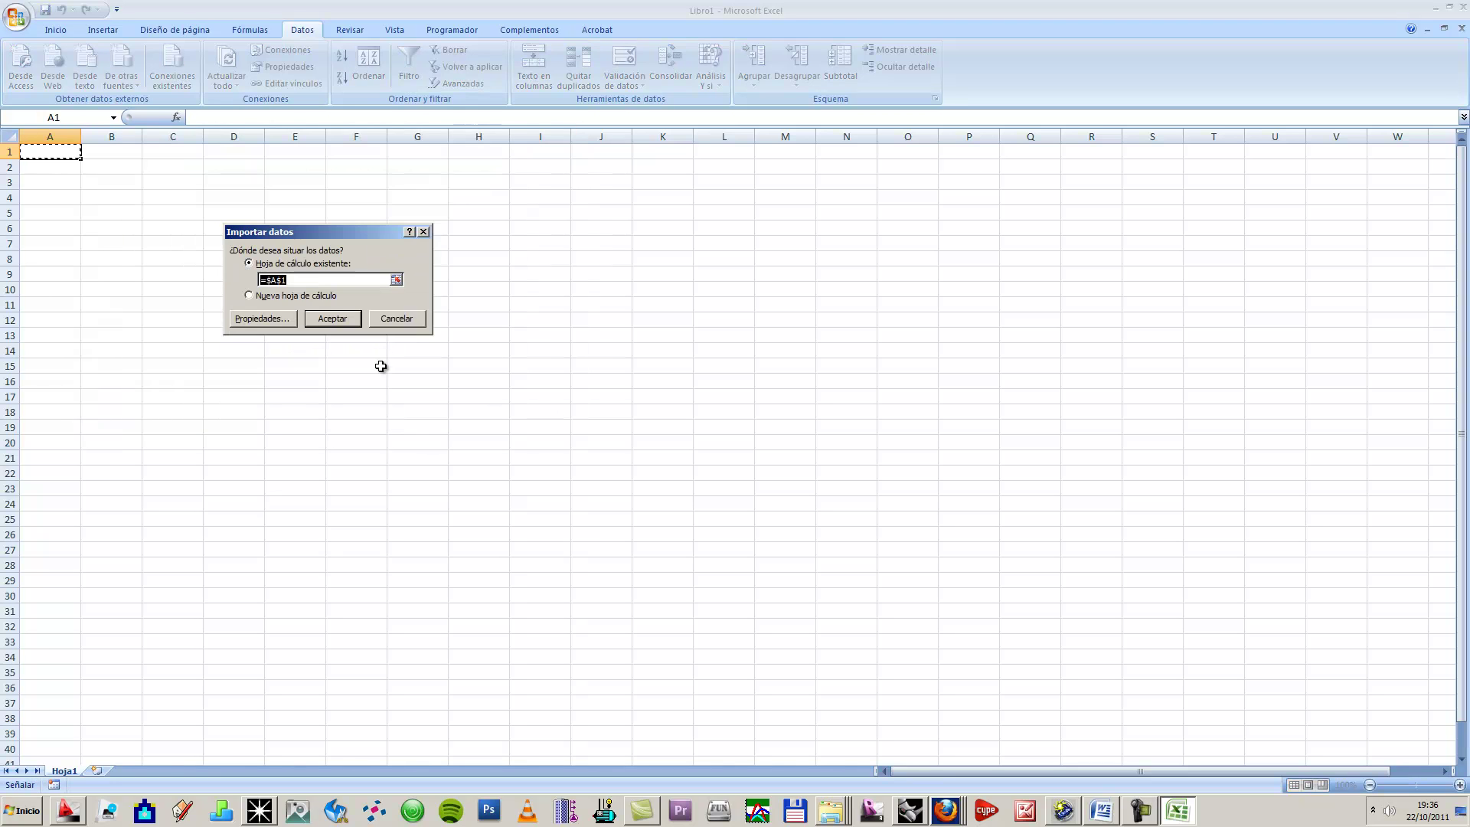
pyautogui.click(318, 318)
# Step: Examine the imported hourly data column by column, from the date code in column A through the radiation values in column K
pyautogui.click(126, 228)
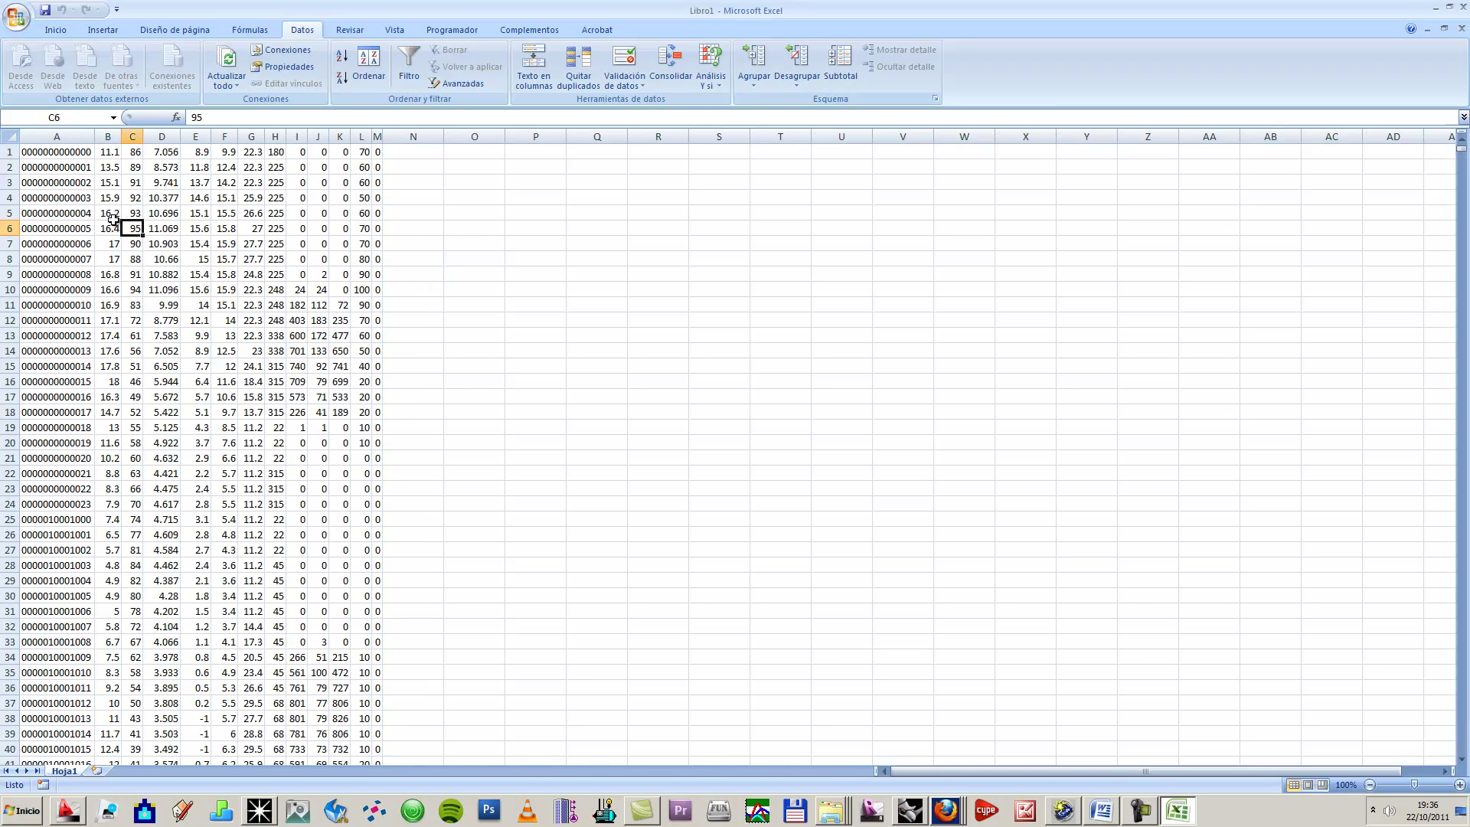
pyautogui.scroll(-1, 354, 417)
pyautogui.scroll(1, 46, 176)
pyautogui.click(59, 150)
pyautogui.click(107, 152)
pyautogui.click(131, 151)
pyautogui.click(168, 151)
pyautogui.click(201, 152)
pyautogui.click(253, 167)
pyautogui.click(345, 182)
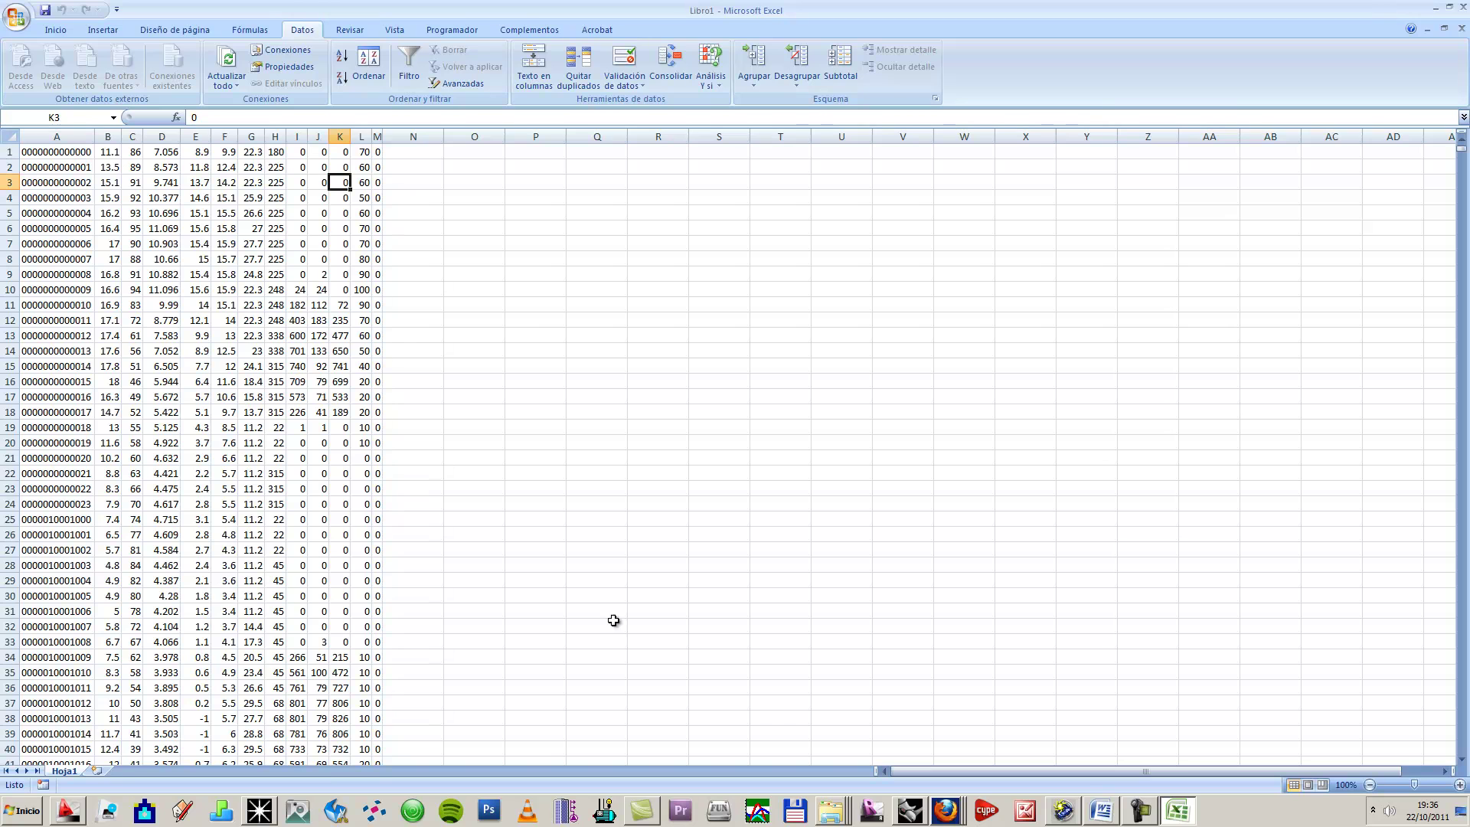
# Step: Switch to the Weather Tool and begin exporting SEVILLA as Column Separated Data (*.CSV), opening the hourly export settings
pyautogui.click(1049, 815)
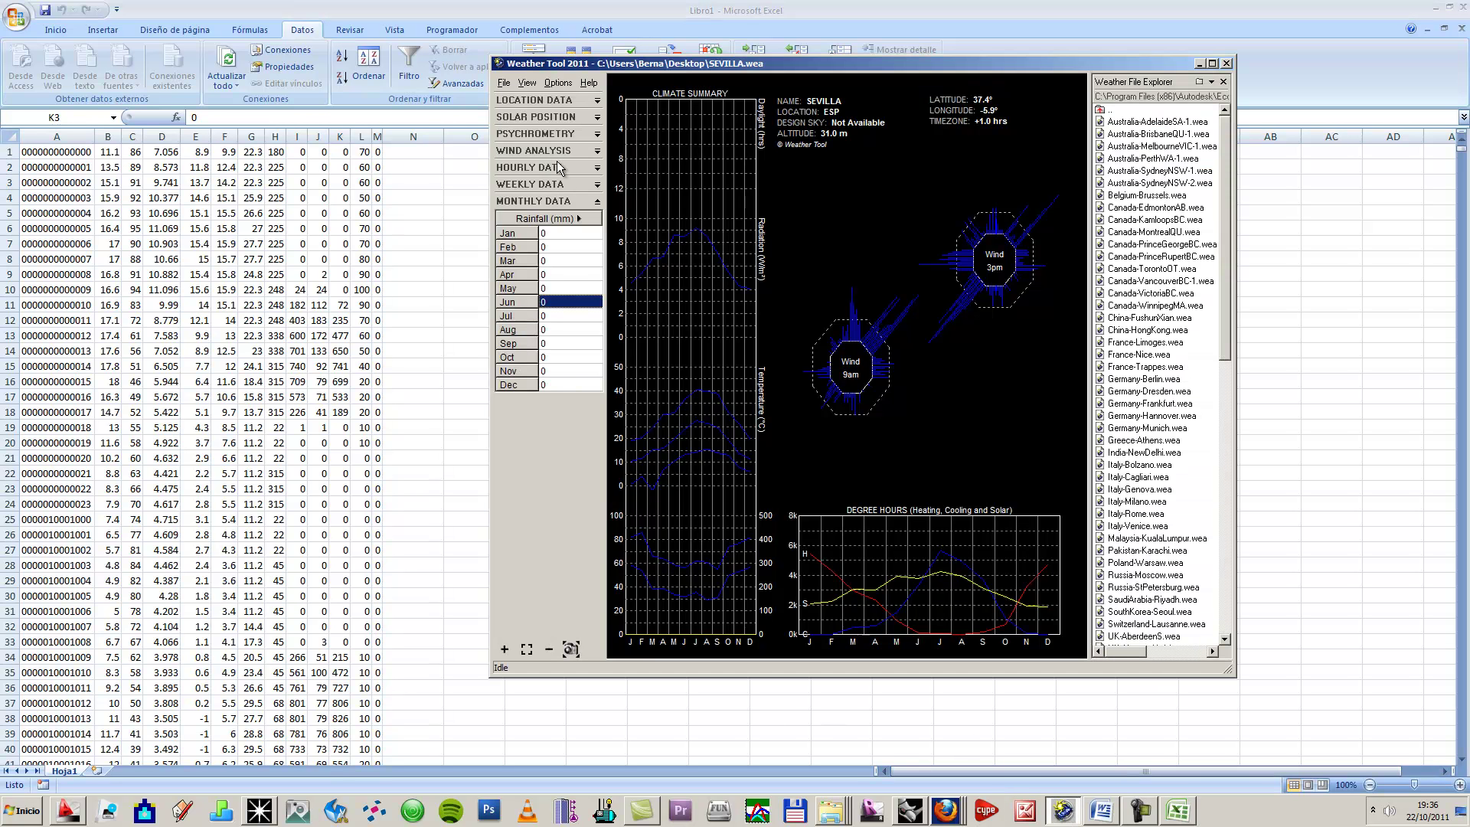
pyautogui.click(504, 83)
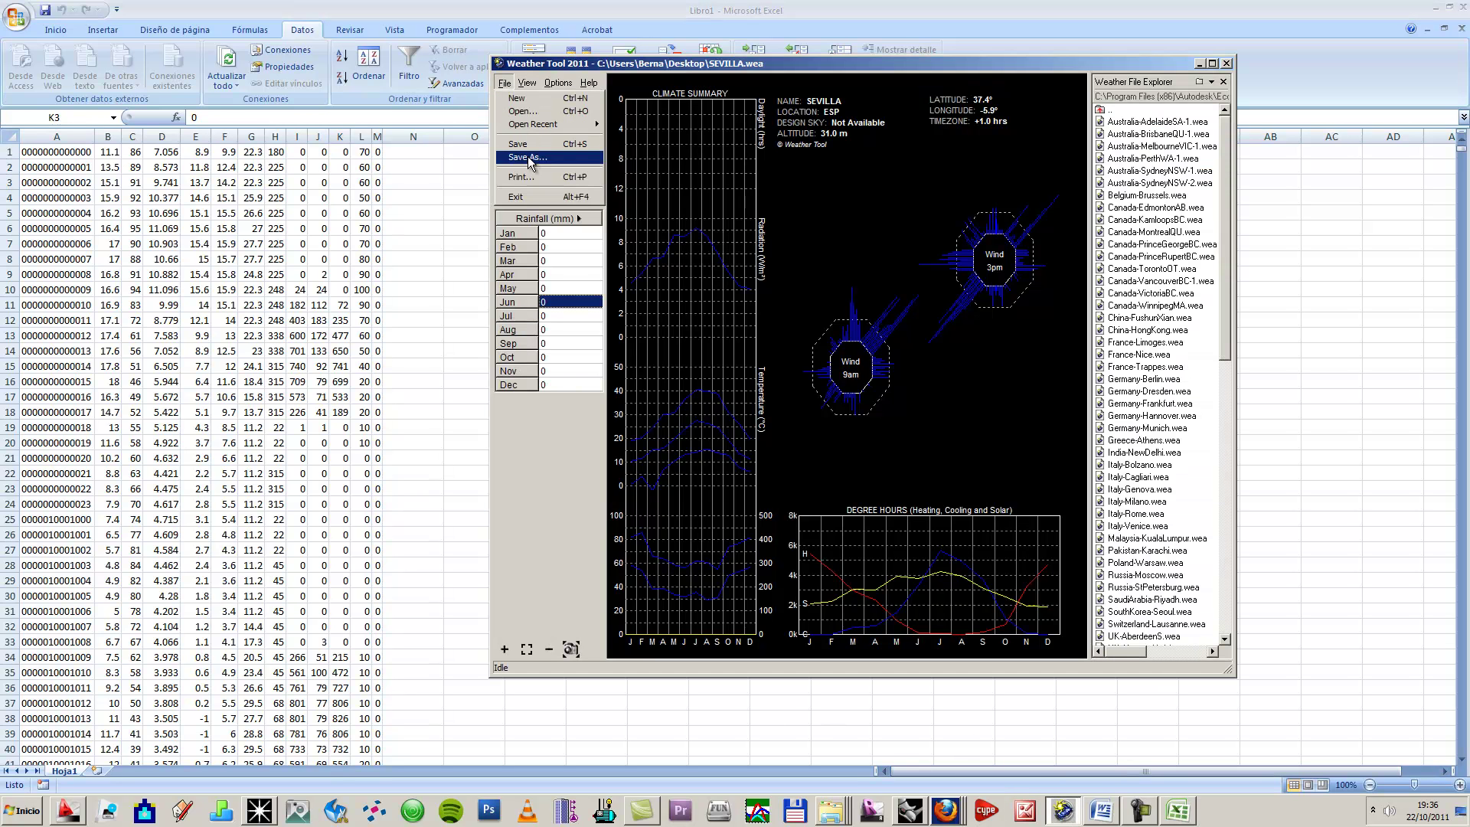
pyautogui.click(527, 156)
pyautogui.click(721, 469)
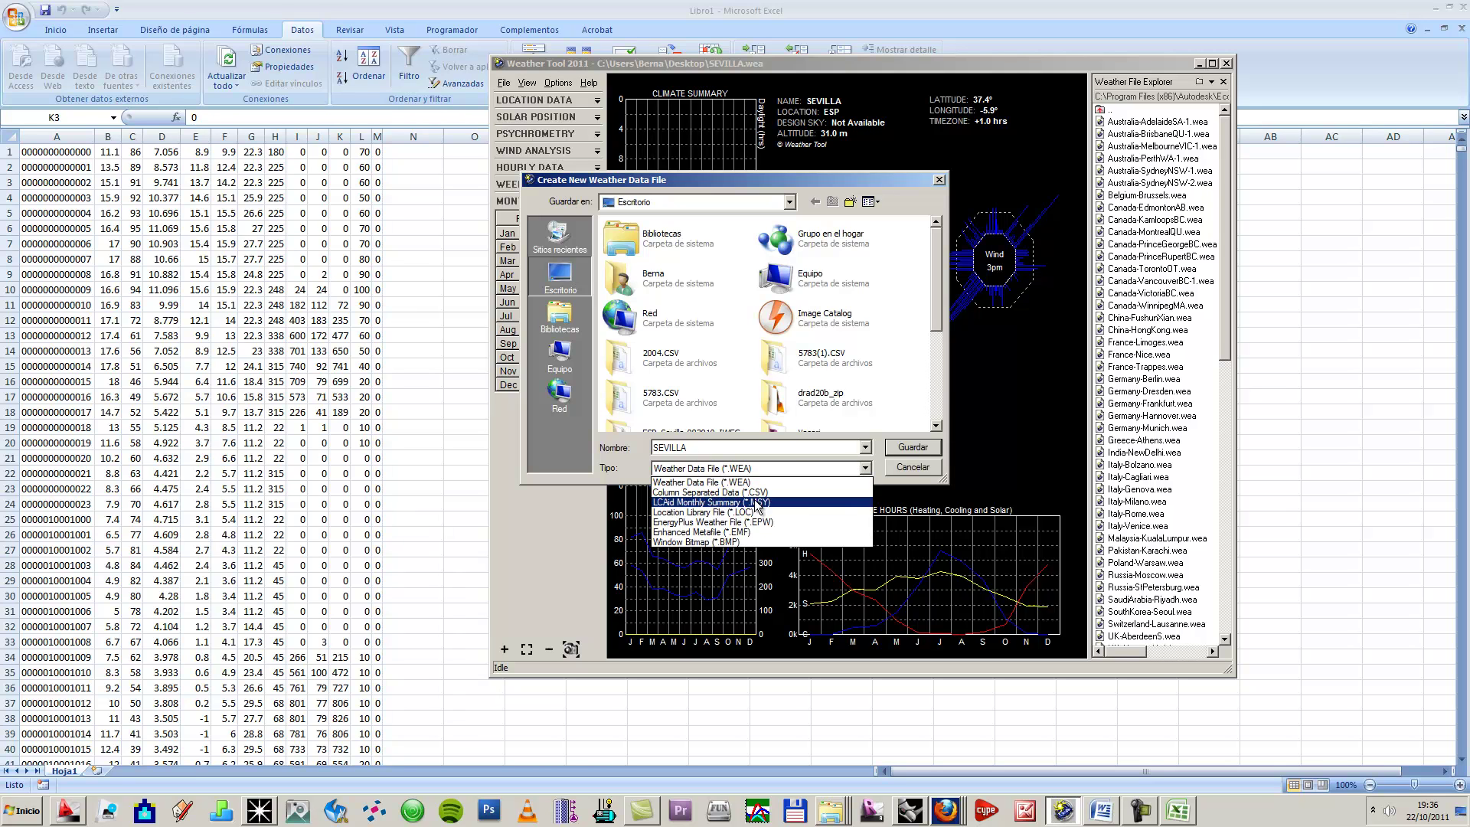
pyautogui.click(755, 492)
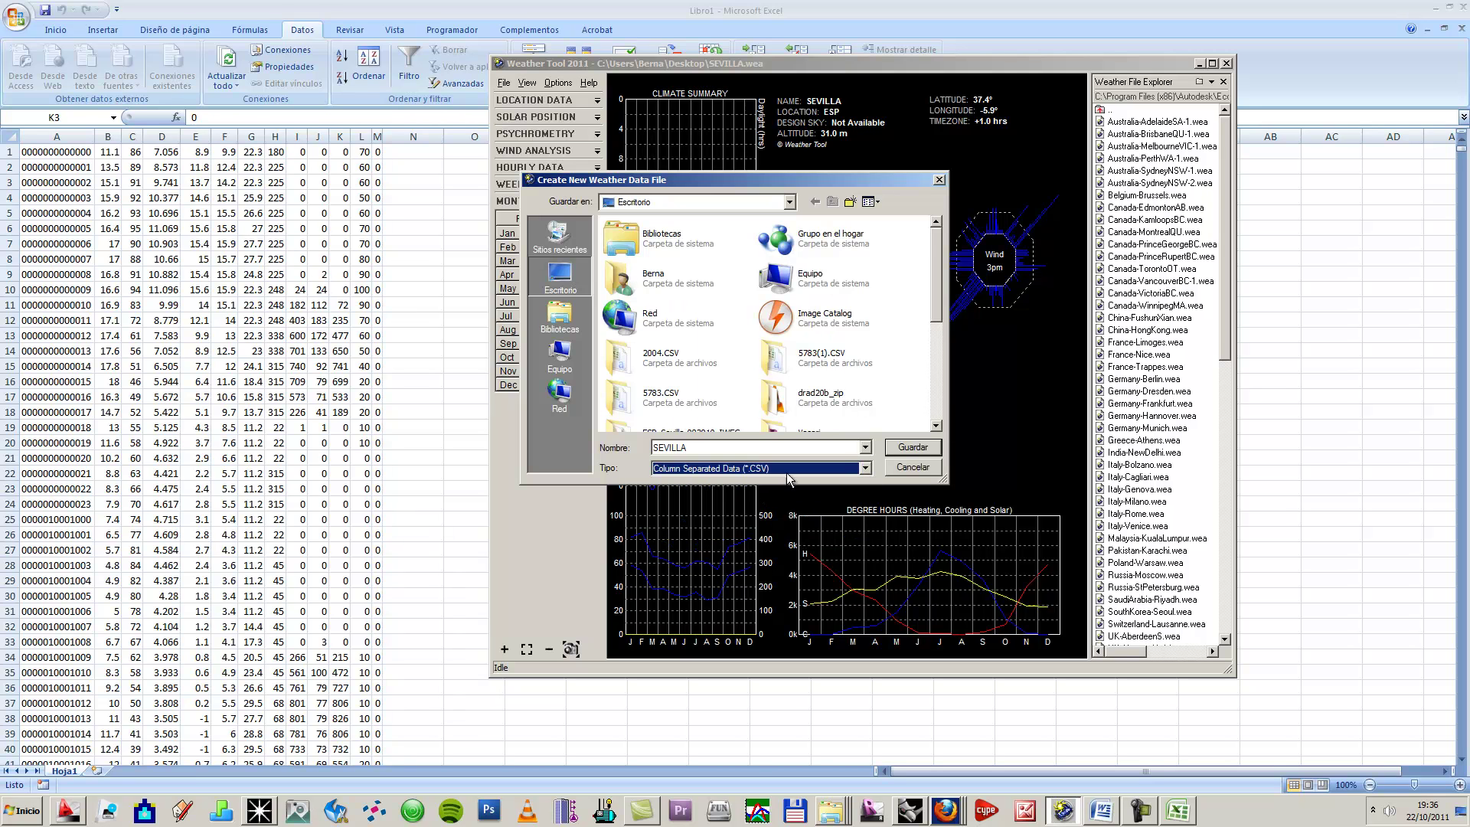
pyautogui.click(911, 448)
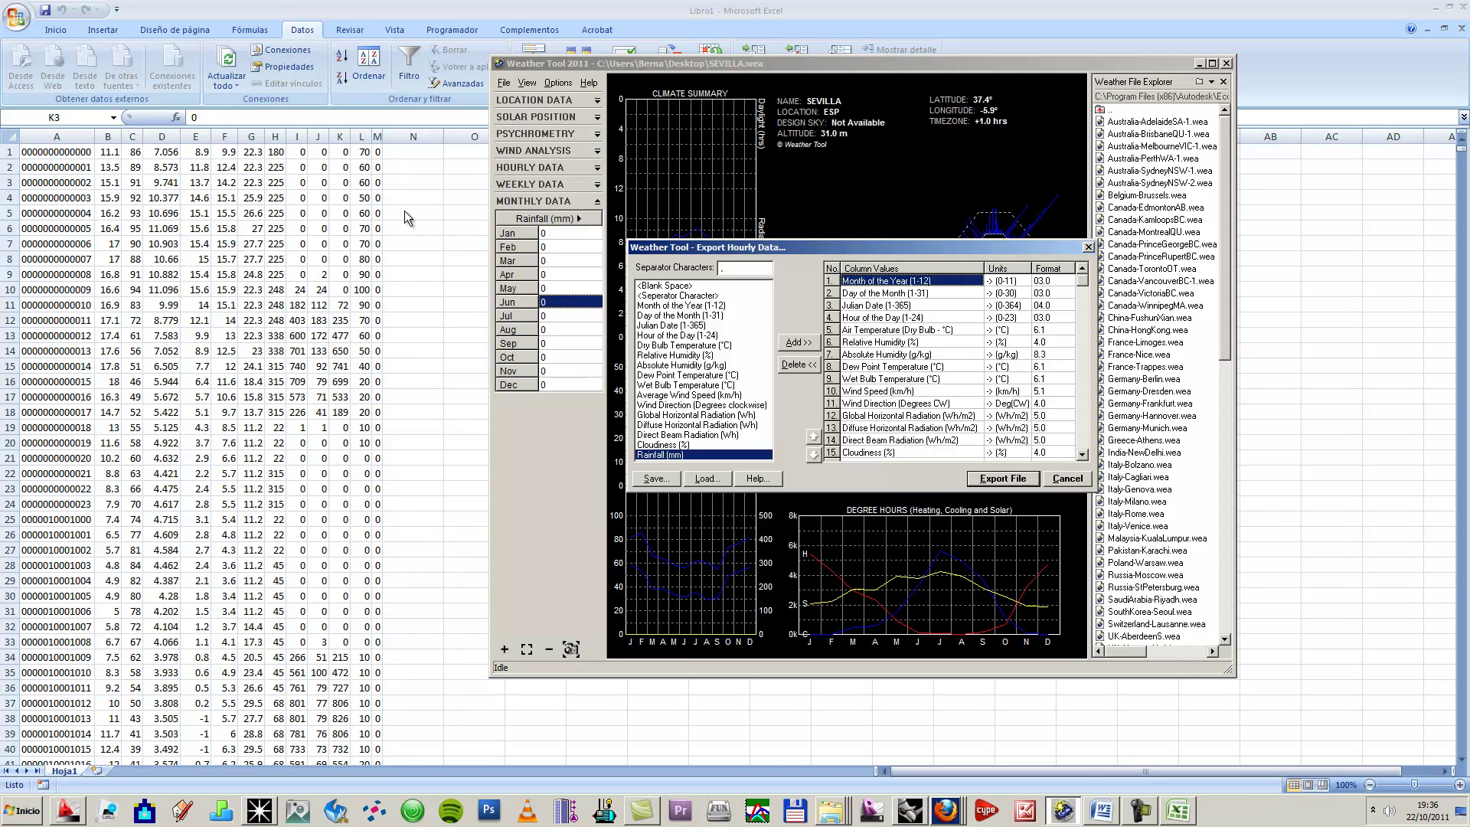
# Step: Switch to Excel and enter test values in column N: 3 in N15 and 1 in N20, N21, N22 and N24
pyautogui.click(405, 183)
pyautogui.click(405, 442)
pyautogui.write('1')
pyautogui.click(401, 310)
pyautogui.click(414, 367)
pyautogui.write('3')
pyautogui.click(429, 441)
pyautogui.click(418, 503)
pyautogui.write('1')
pyautogui.click(417, 473)
pyautogui.write('1')
pyautogui.click(414, 458)
pyautogui.write('1')
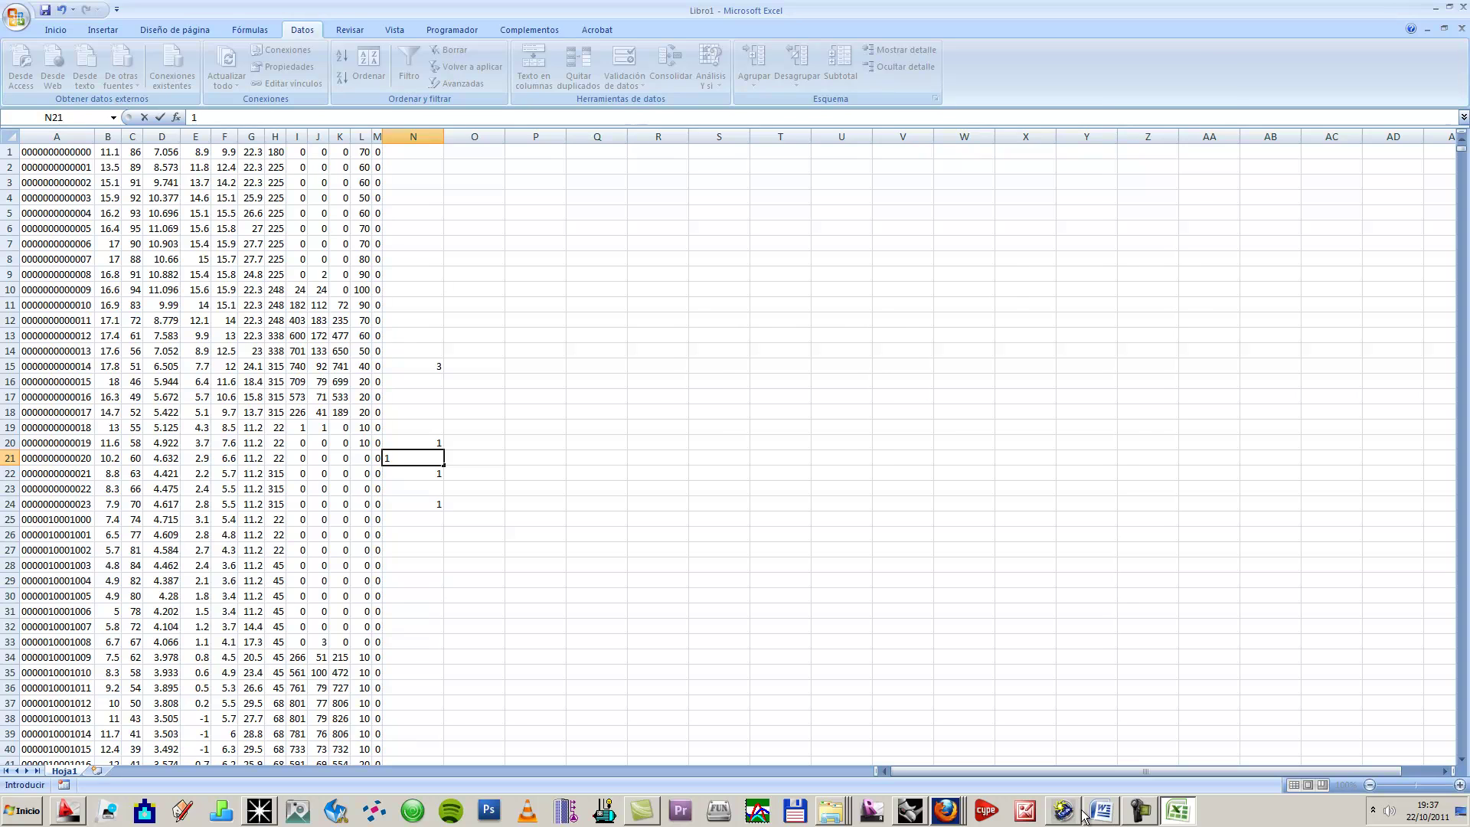
# Step: Switch to the Weather Tool and set the Month of the Year export units to start at 1 (1-12)
pyautogui.click(1062, 810)
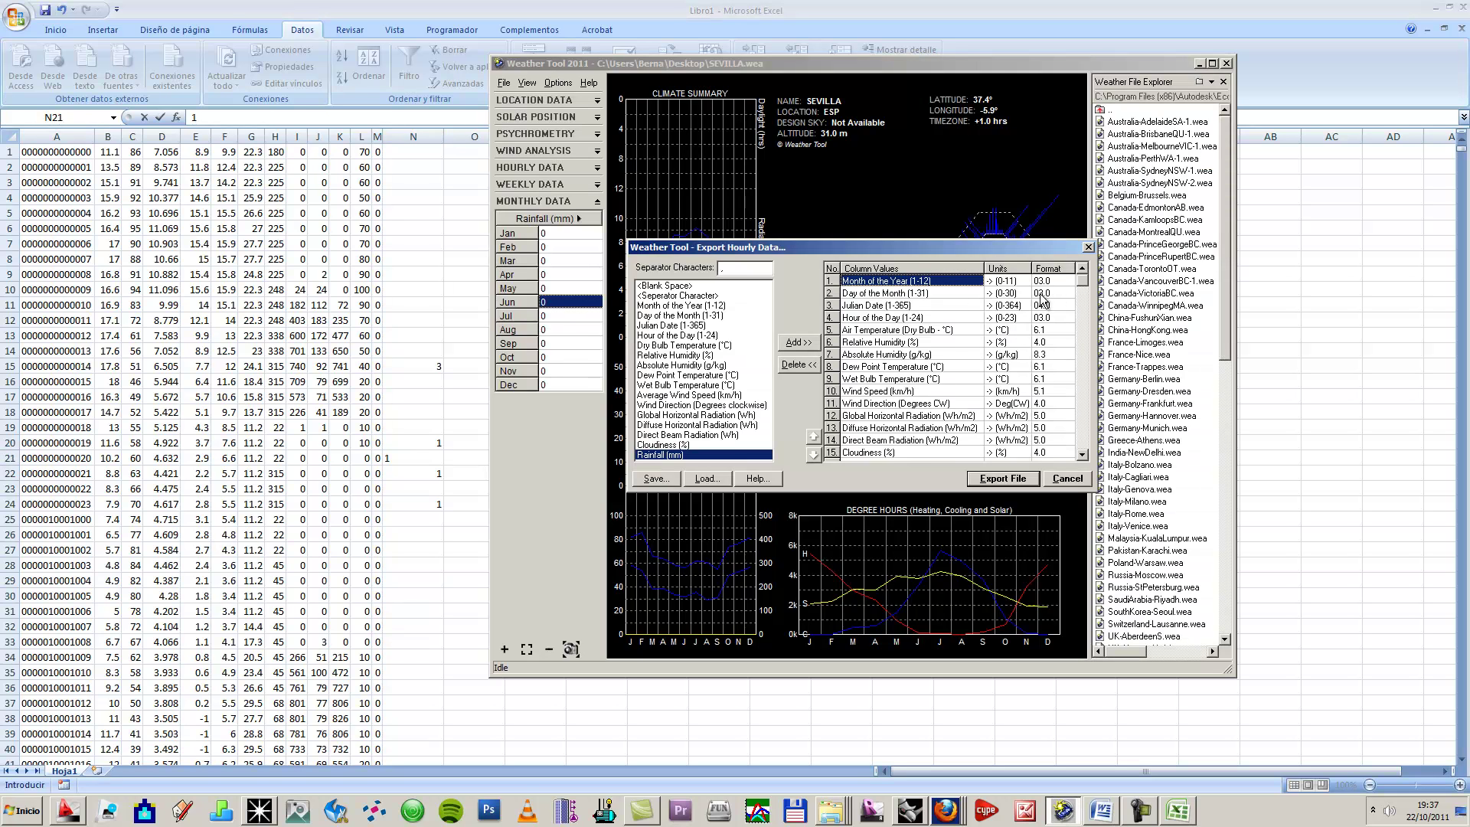
pyautogui.click(1007, 281)
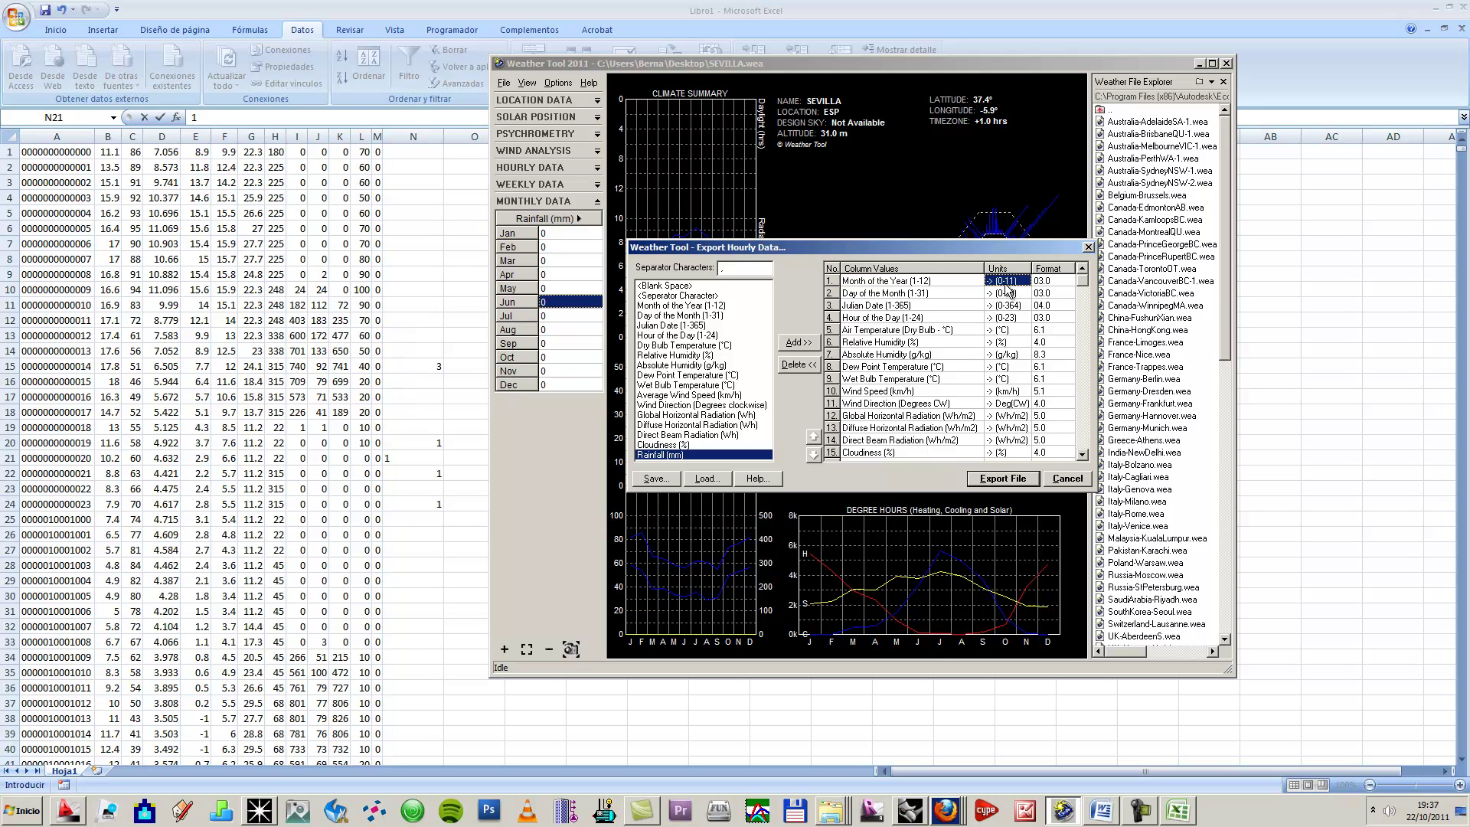
pyautogui.click(1000, 284)
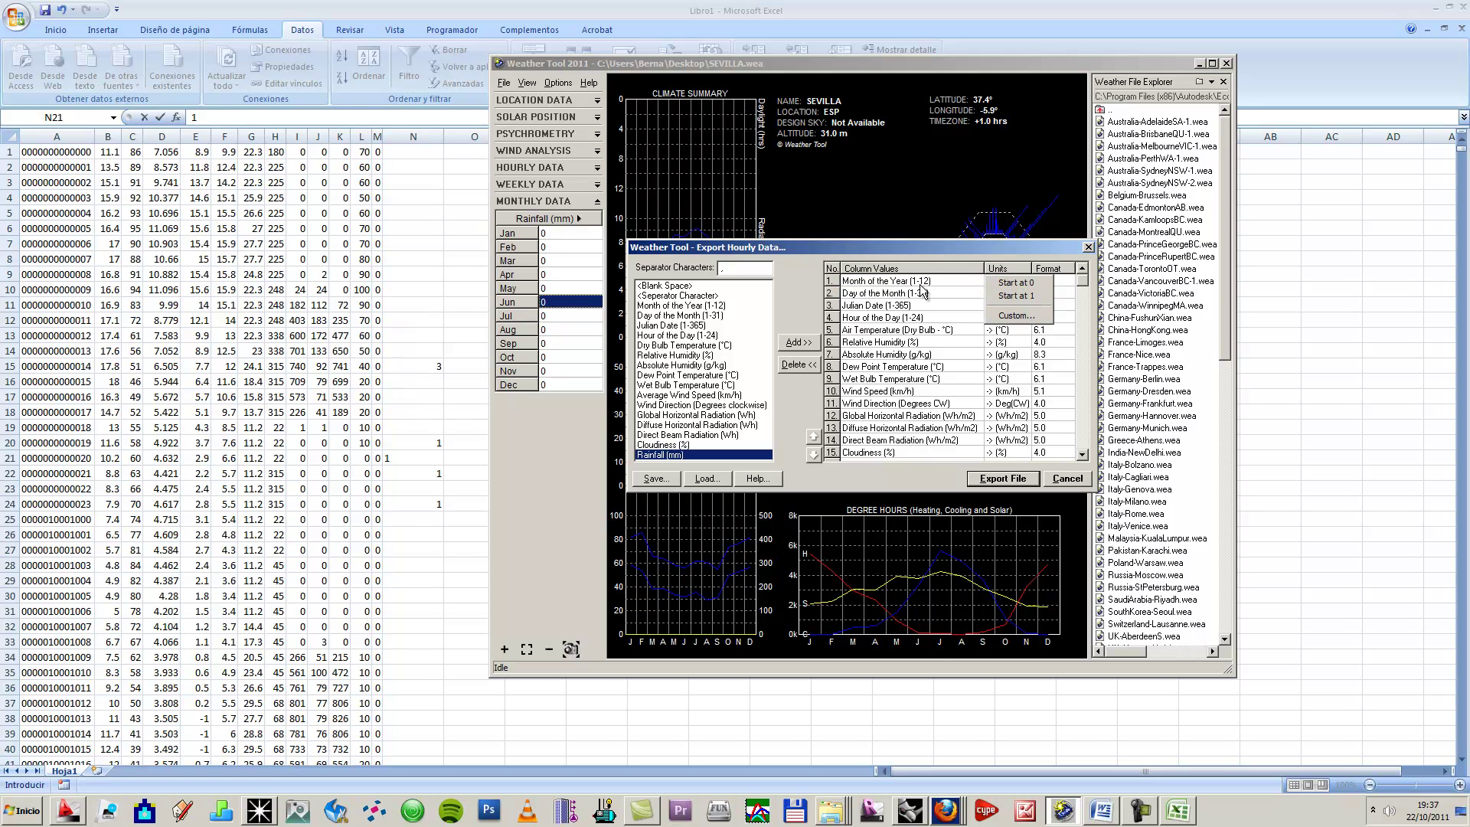
pyautogui.click(1011, 282)
pyautogui.click(1006, 284)
pyautogui.click(1007, 294)
# Step: Set the Day of the Month export units to start at 1 (1-31)
pyautogui.click(1006, 304)
pyautogui.click(1007, 295)
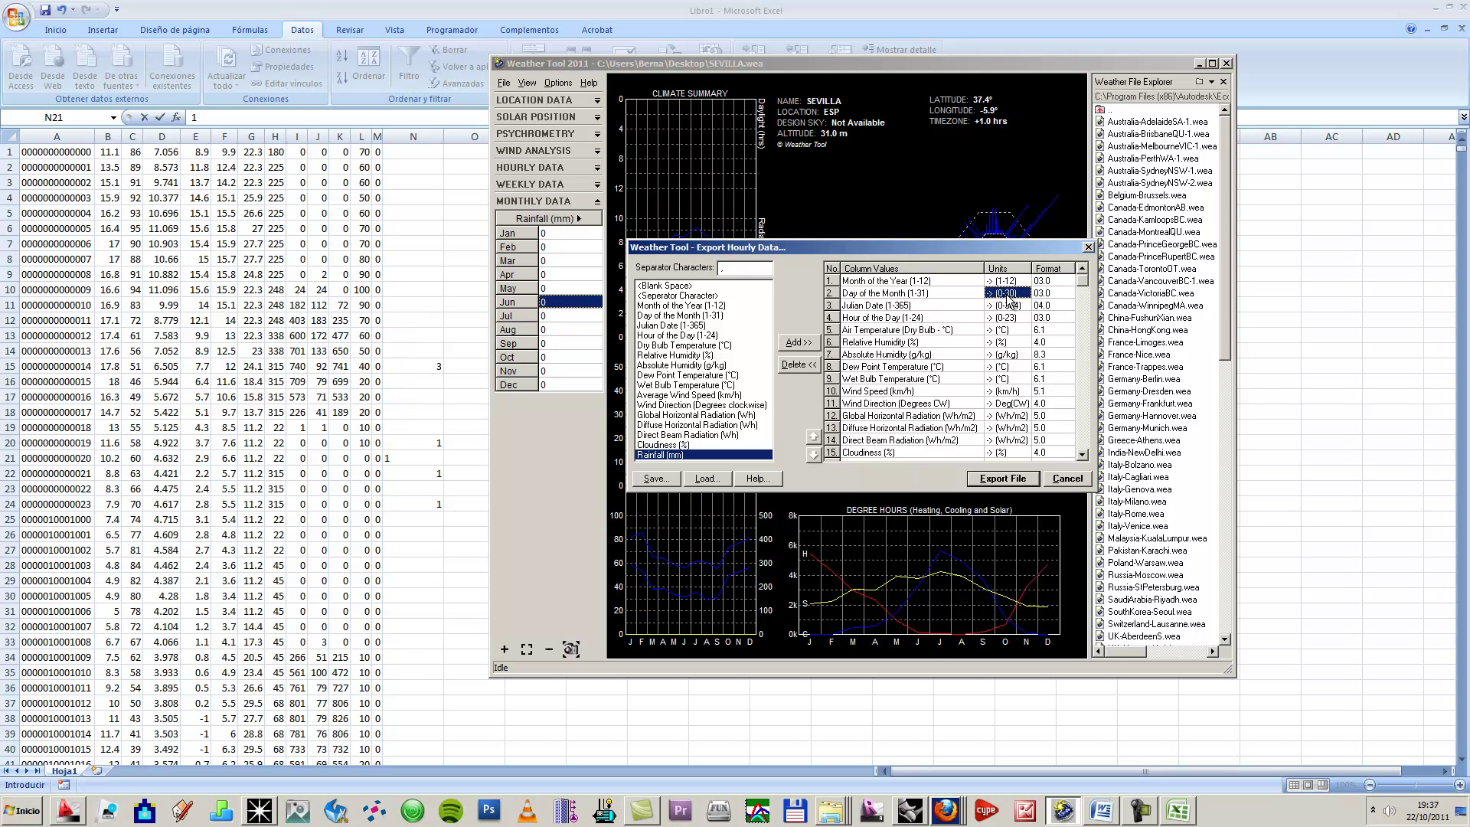
pyautogui.click(1008, 297)
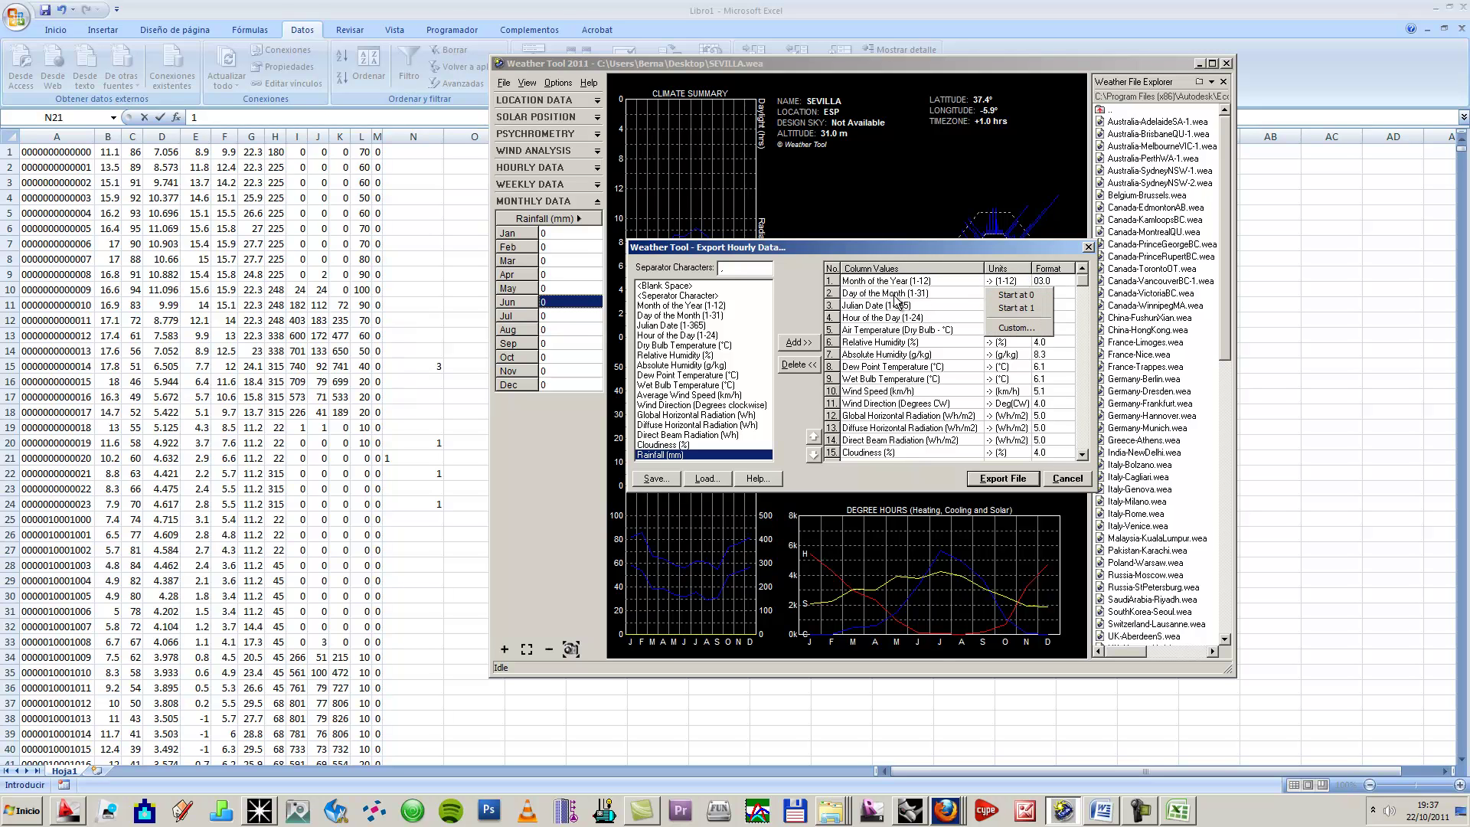
pyautogui.click(1007, 309)
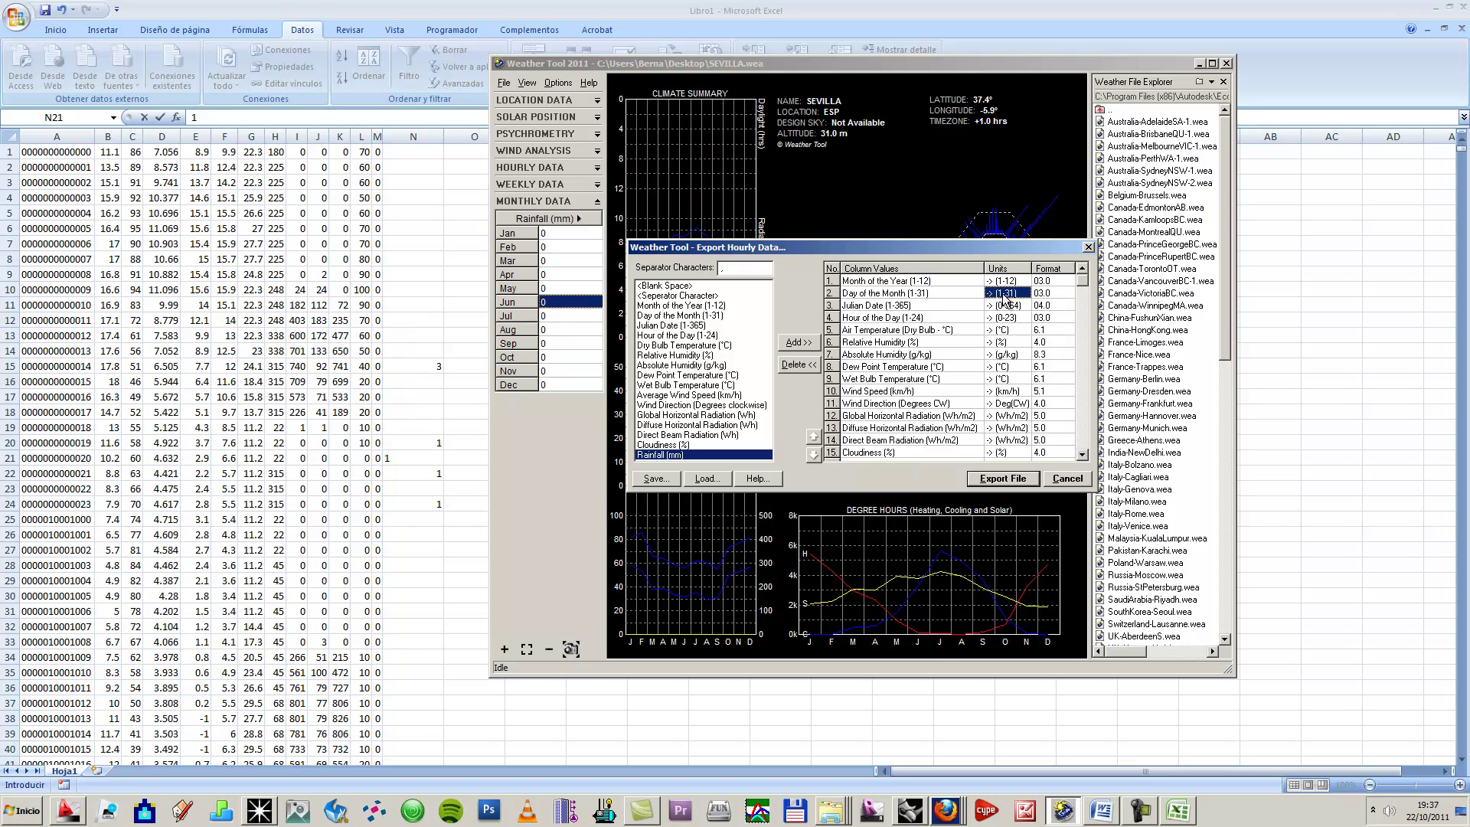
pyautogui.click(1015, 295)
pyautogui.click(1013, 297)
pyautogui.click(1013, 297)
pyautogui.click(1013, 305)
# Step: Switch to Excel, commit the entry in N21, and save the worksheet to the desktop as comma-delimited file 1.csv
pyautogui.click(190, 7)
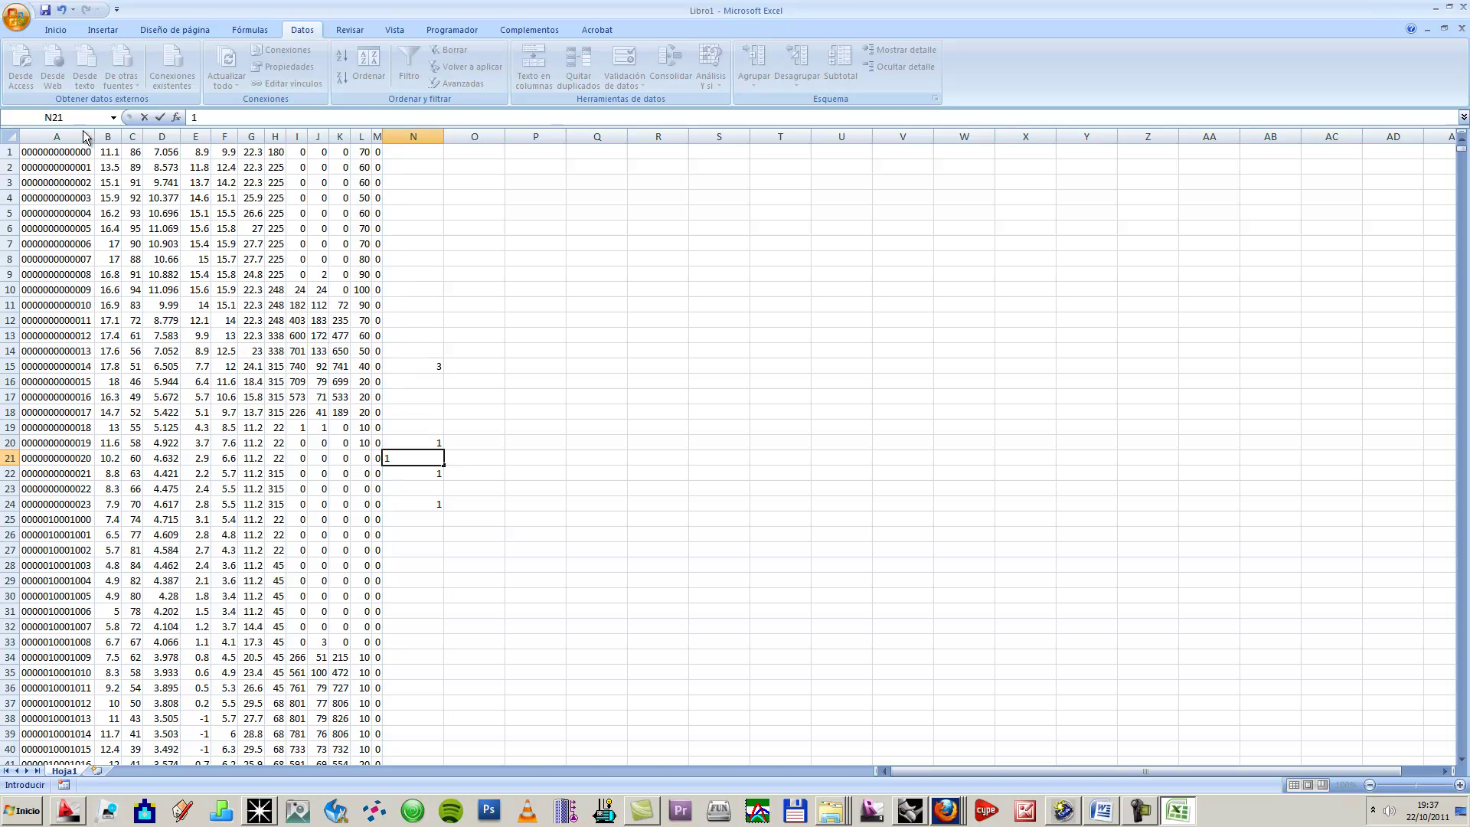
pyautogui.hotkey('ctrl', 'Return')
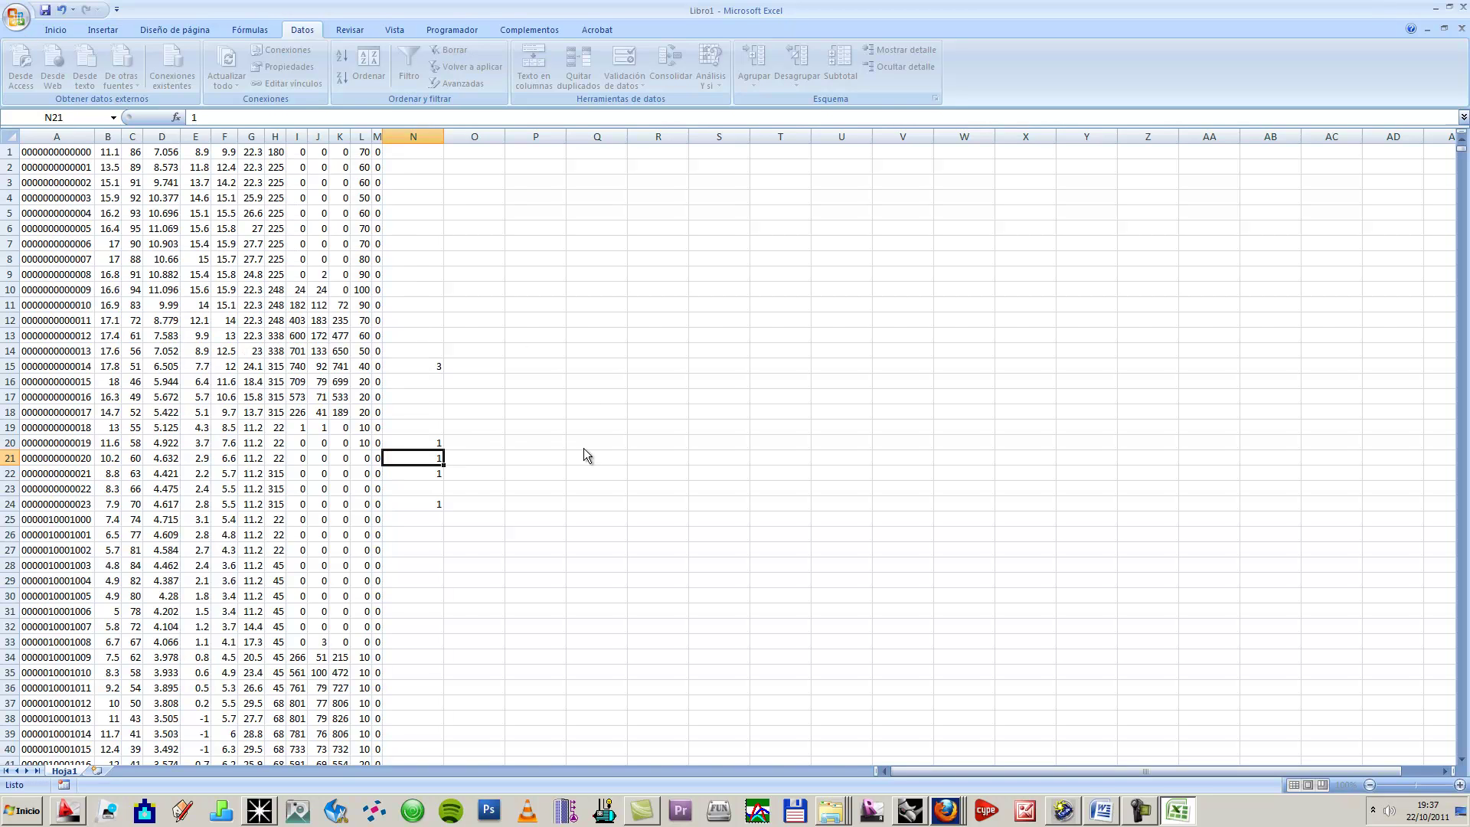
pyautogui.hotkey('ctrl', 's')
pyautogui.click(230, 330)
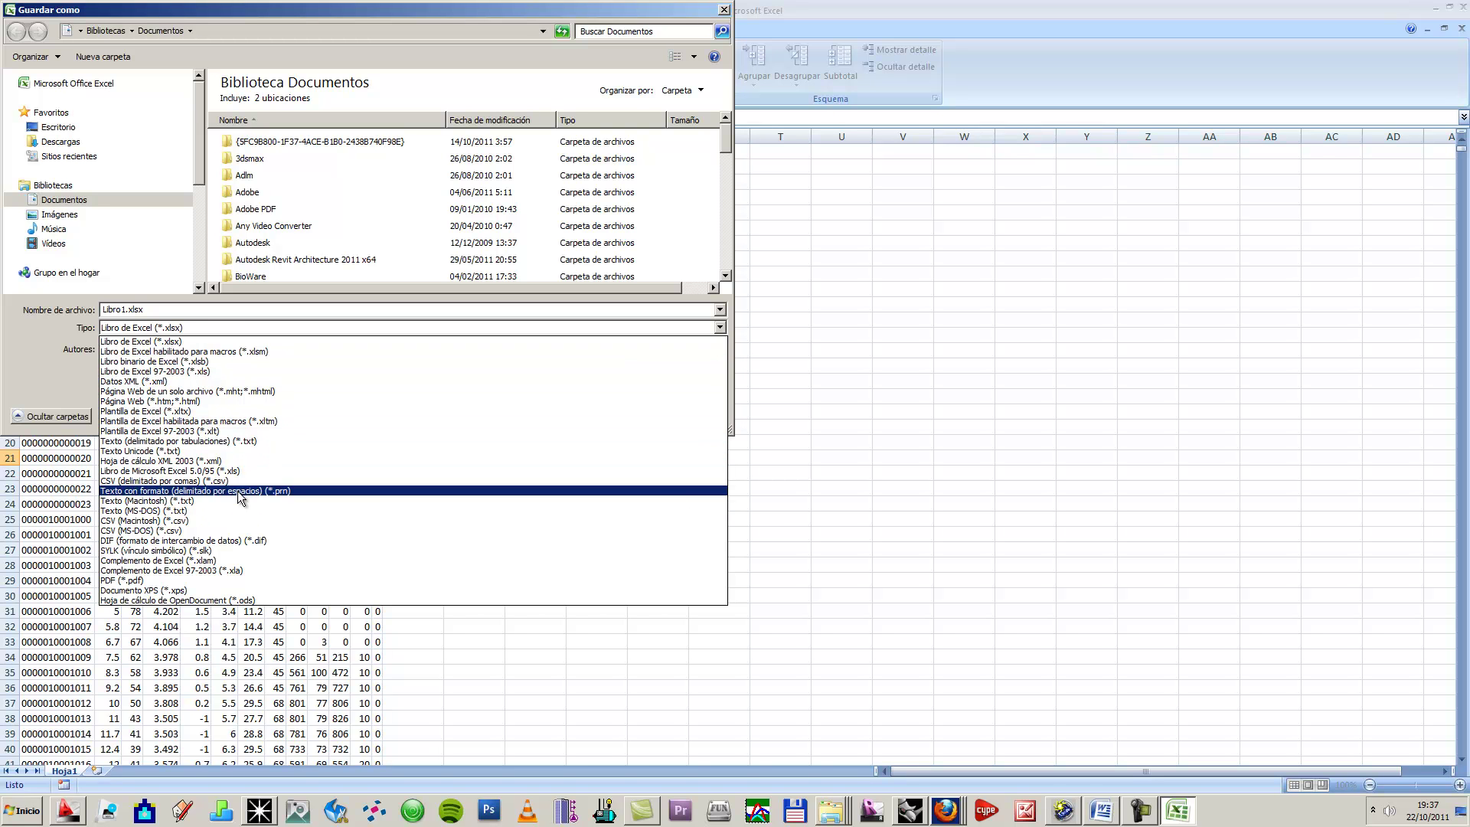
pyautogui.click(226, 482)
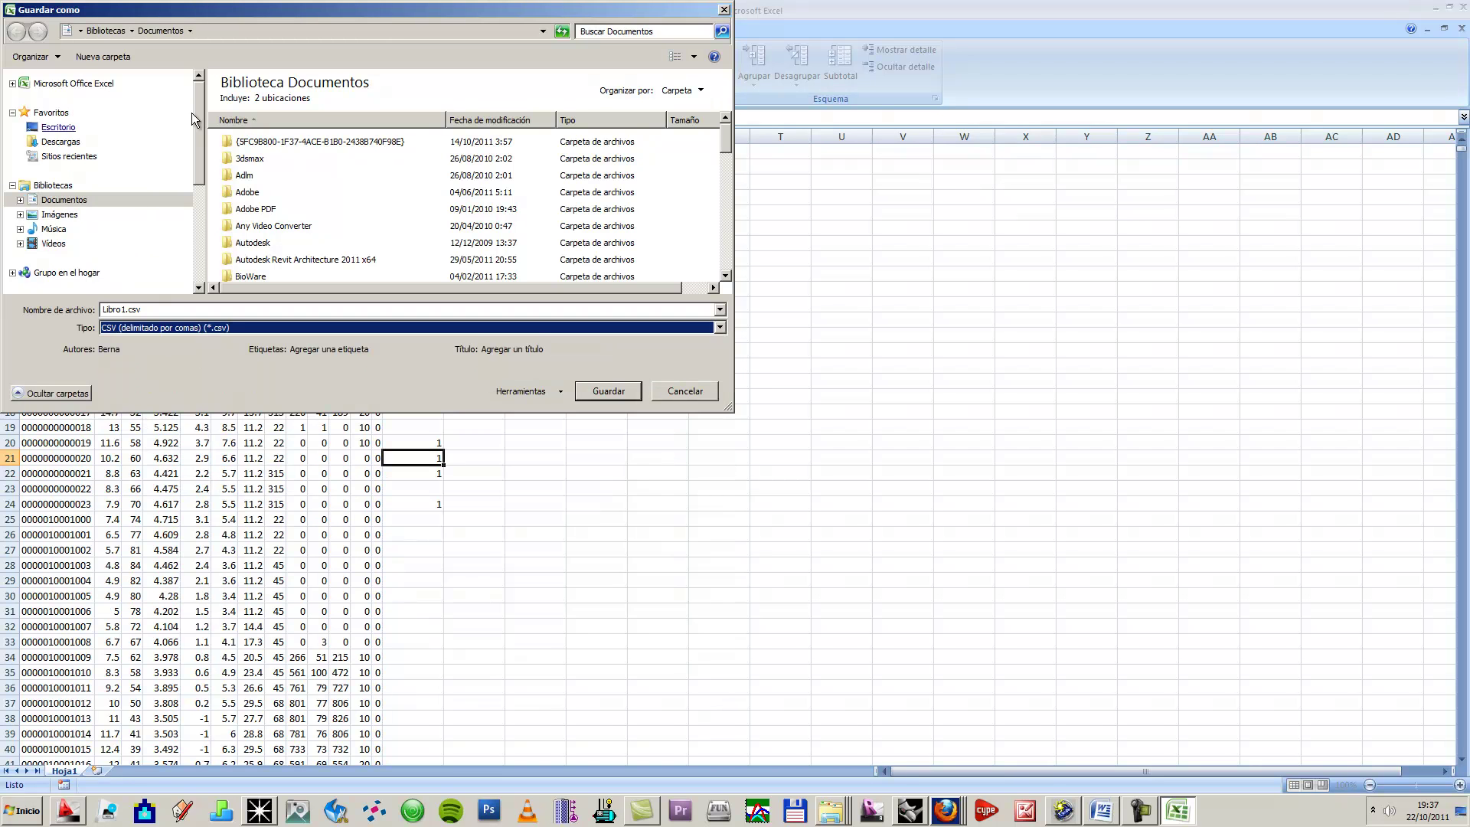
pyautogui.click(46, 129)
pyautogui.click(116, 308)
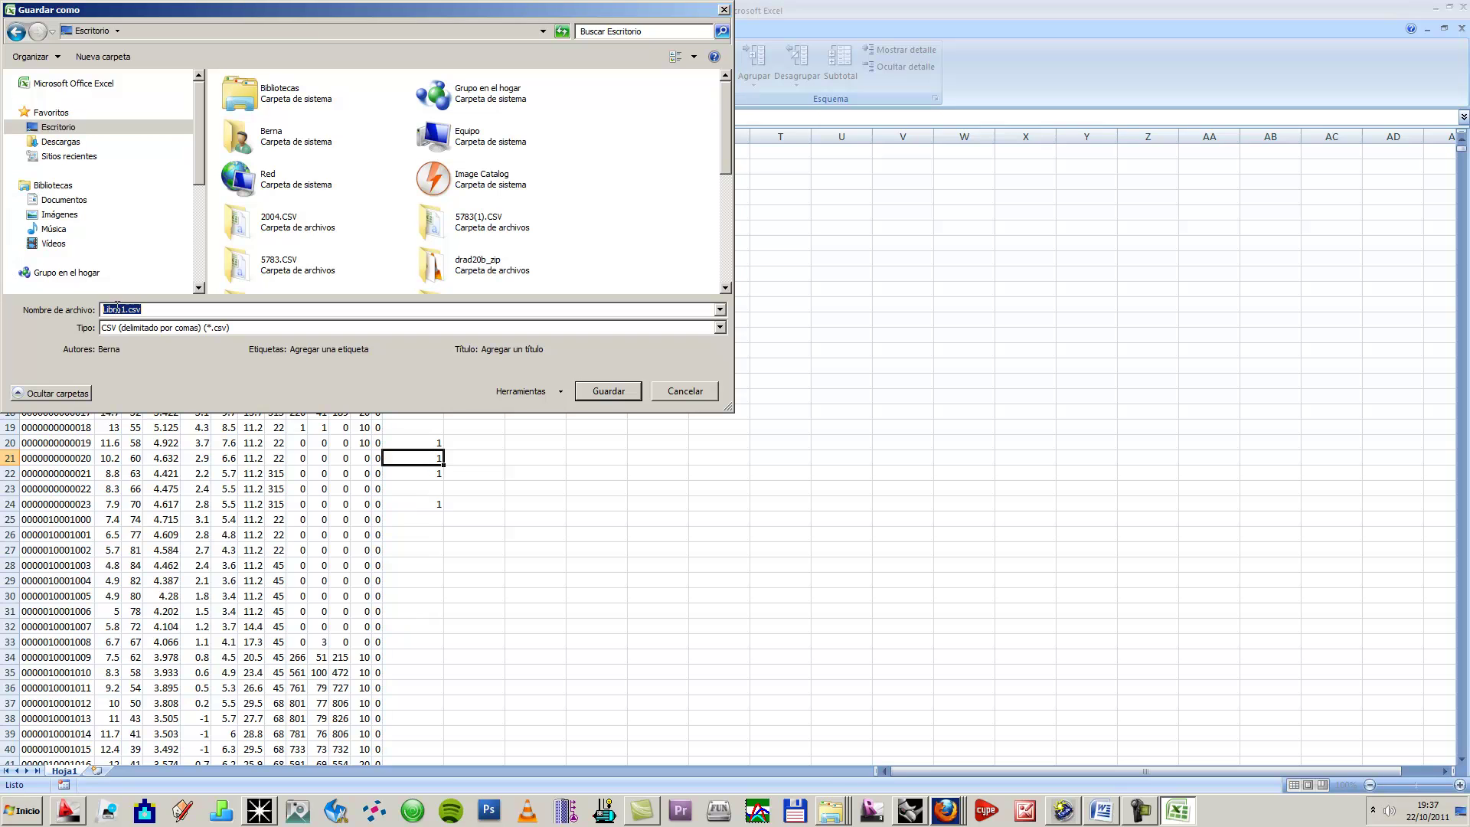
pyautogui.write('1')
pyautogui.click(609, 391)
pyautogui.click(648, 453)
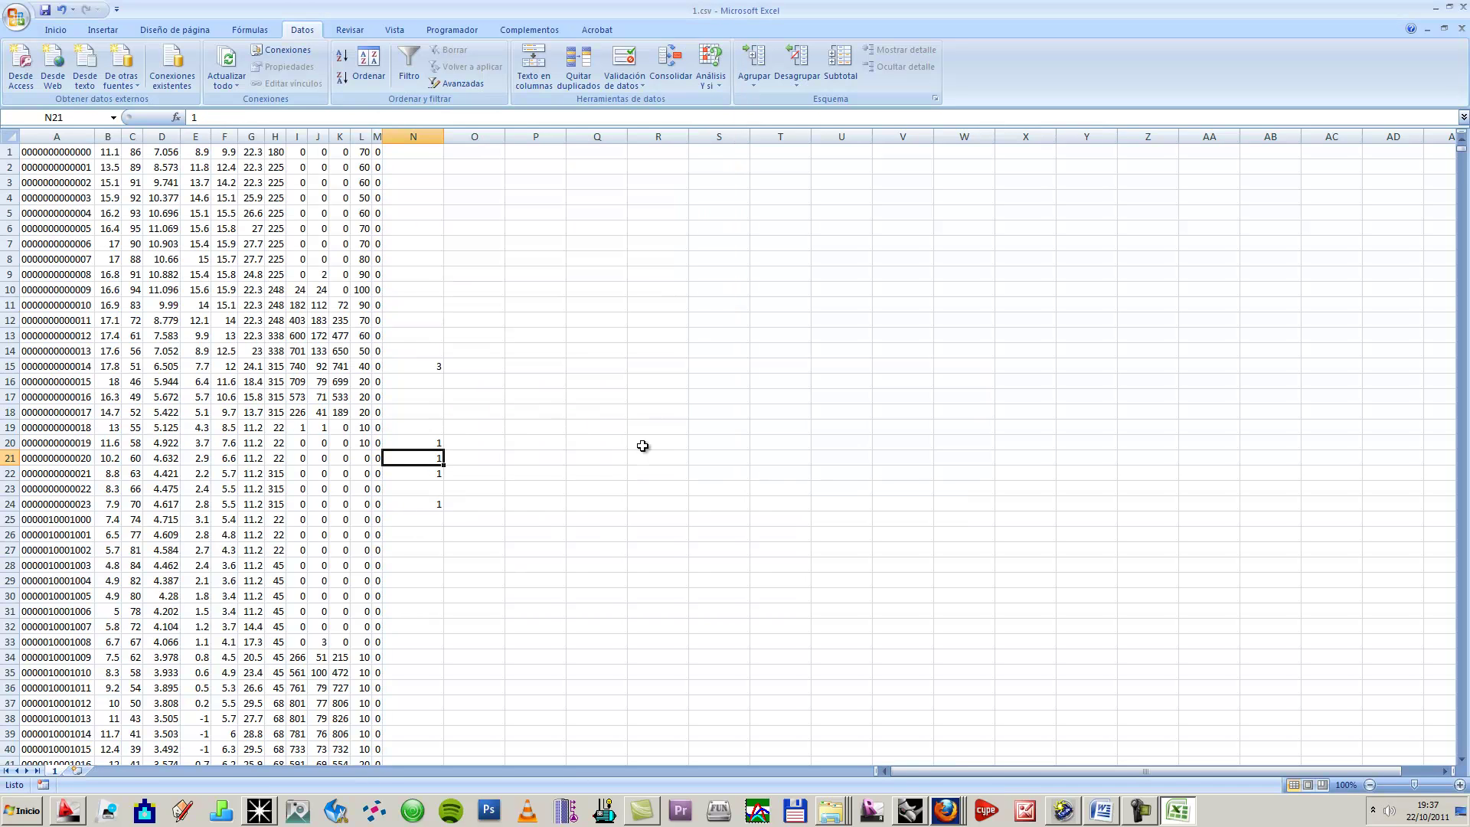
# Step: Return to the Weather Tool, cancel the hourly export, and open 1.csv from the desktop as Separated Value Files
pyautogui.click(1434, 8)
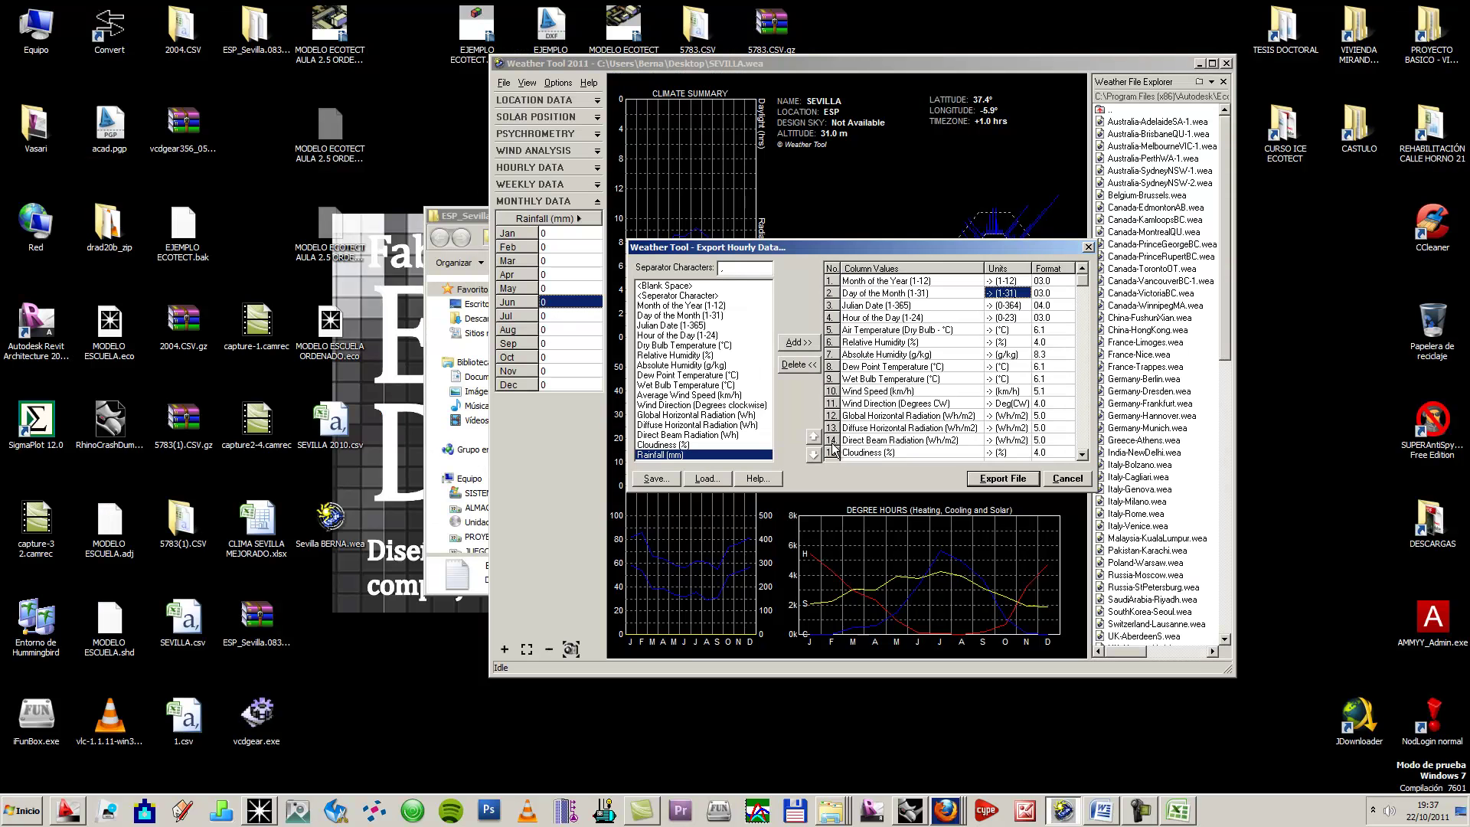
pyautogui.click(1072, 479)
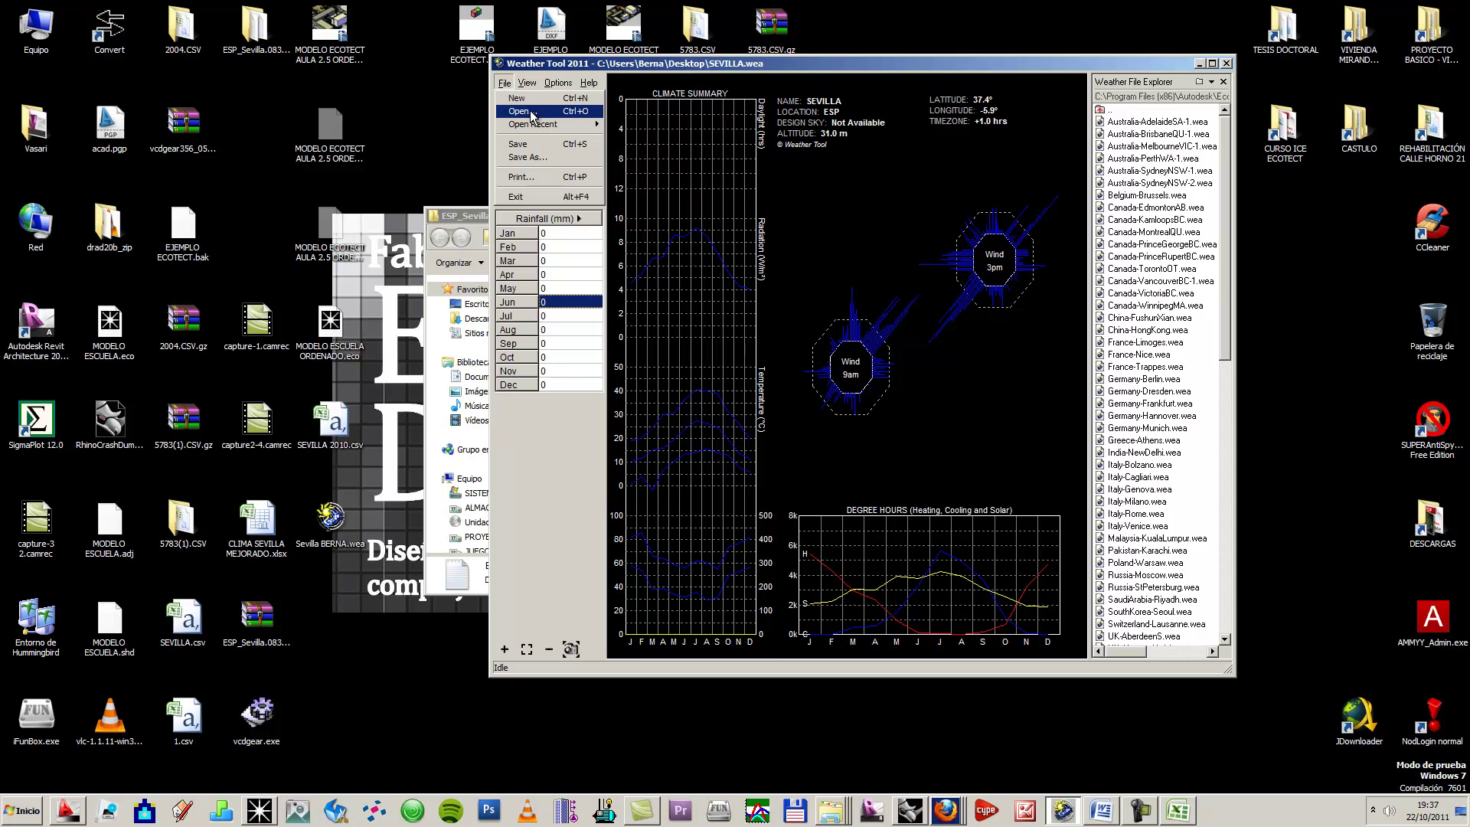
pyautogui.click(522, 111)
pyautogui.click(793, 470)
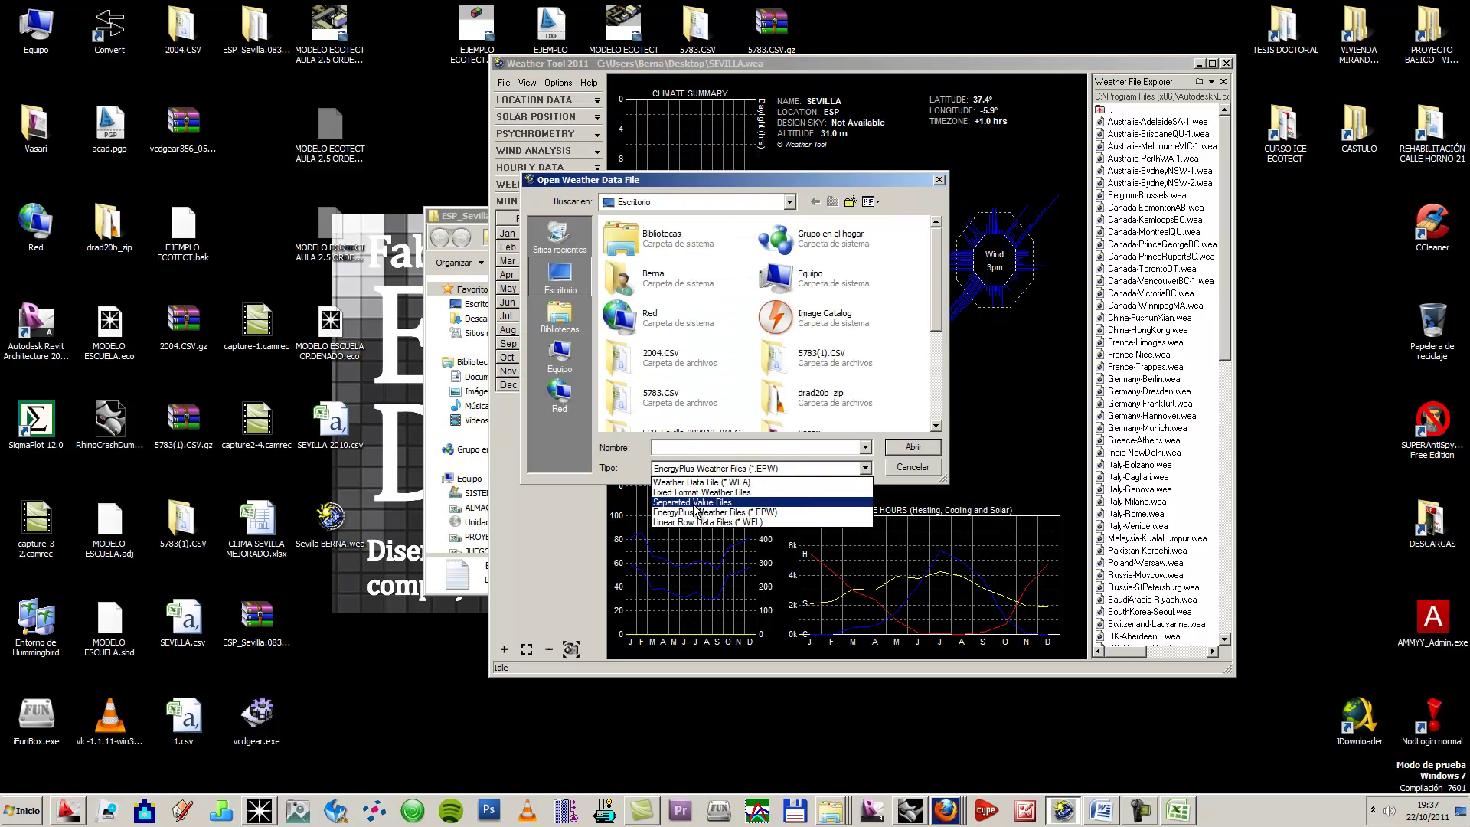
pyautogui.click(709, 503)
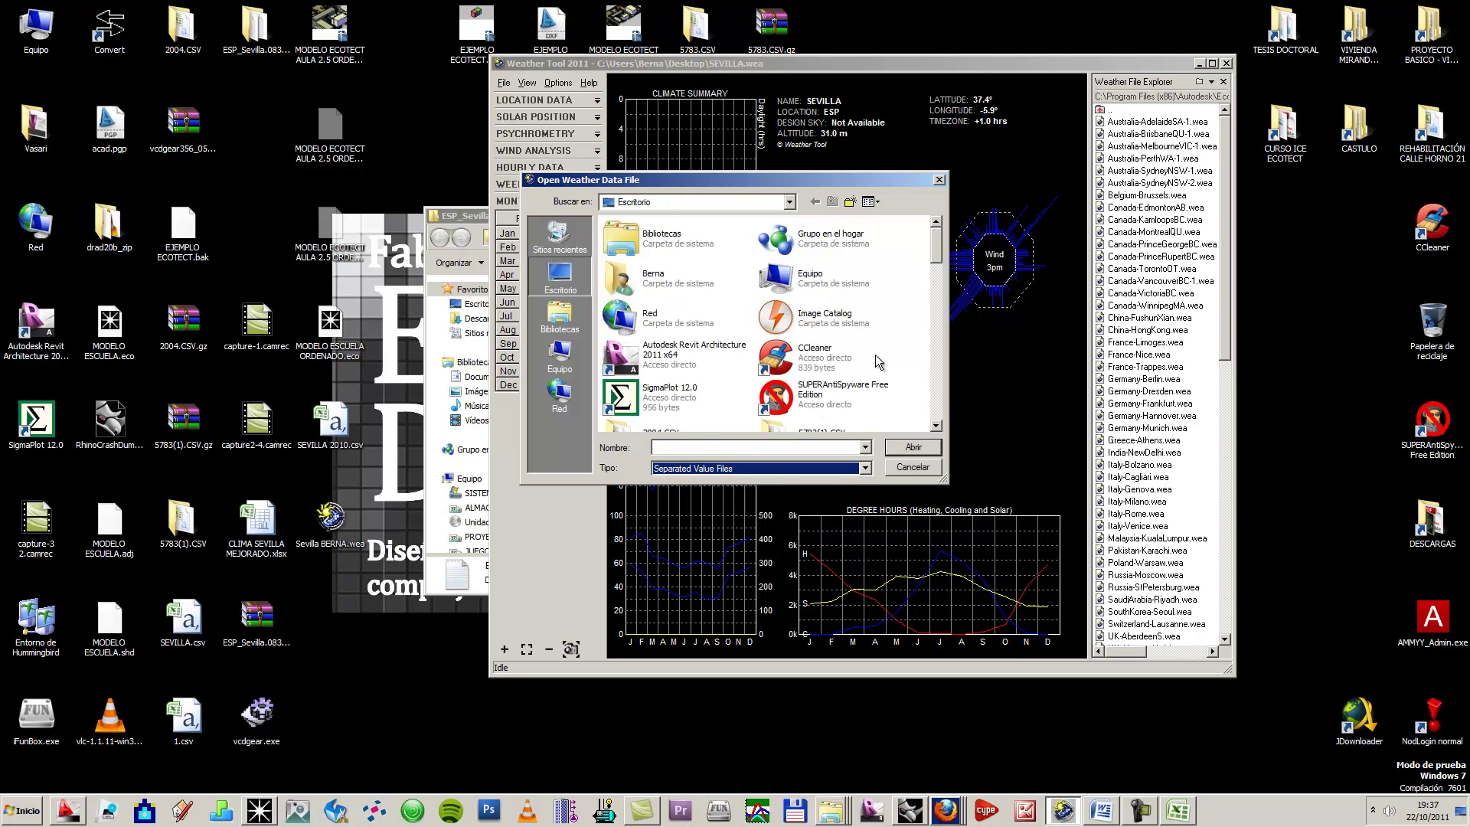
pyautogui.moveTo(938, 248); pyautogui.dragTo(934, 351)
pyautogui.click(908, 311)
pyautogui.press('1')
pyautogui.doubleClick(647, 242)
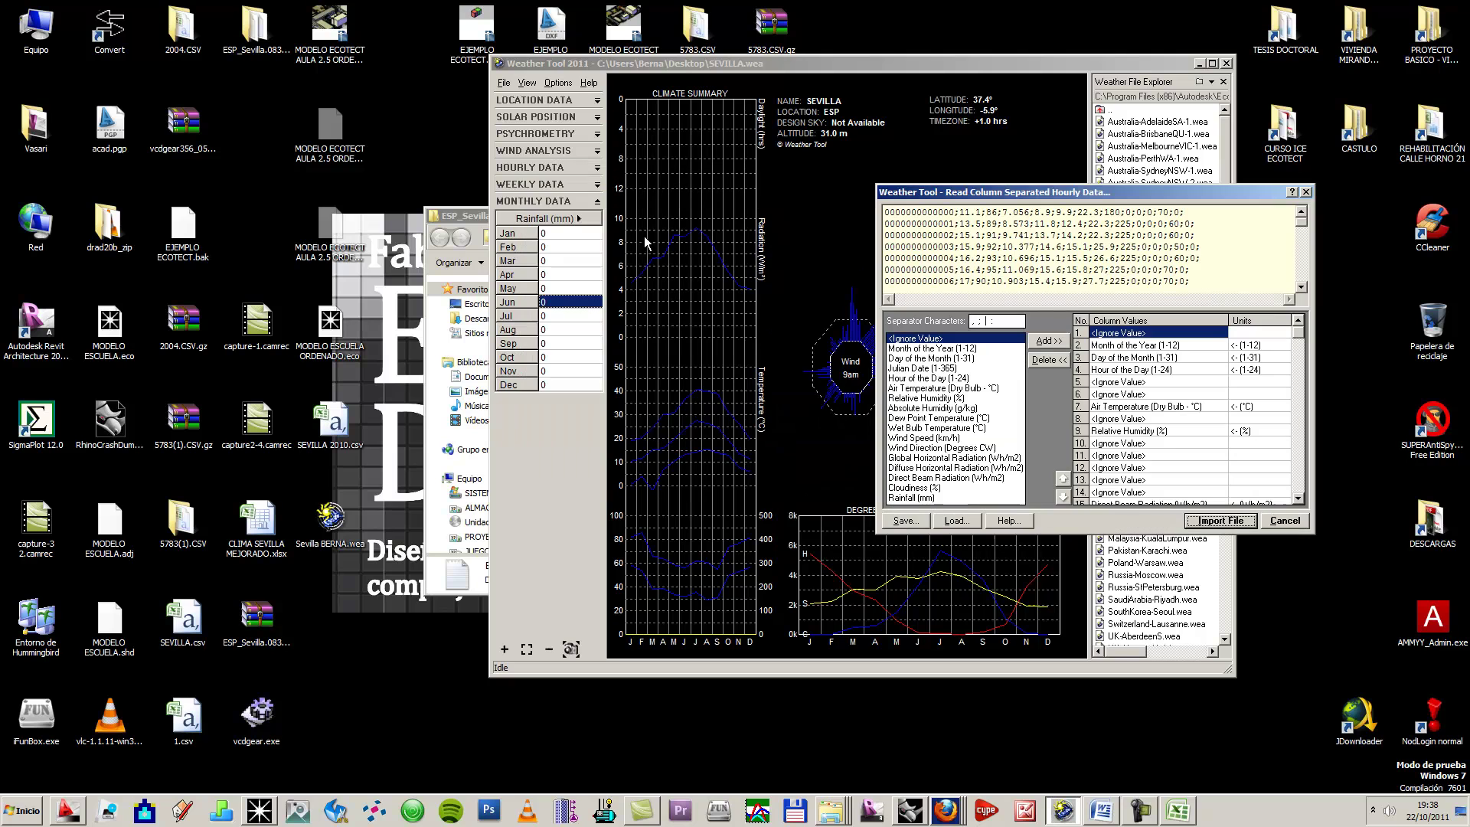
# Step: Review the hourly data preview and column assignments for importing 1.csv, and cancel the import
pyautogui.click(970, 254)
pyautogui.scroll(-14, 1018, 249)
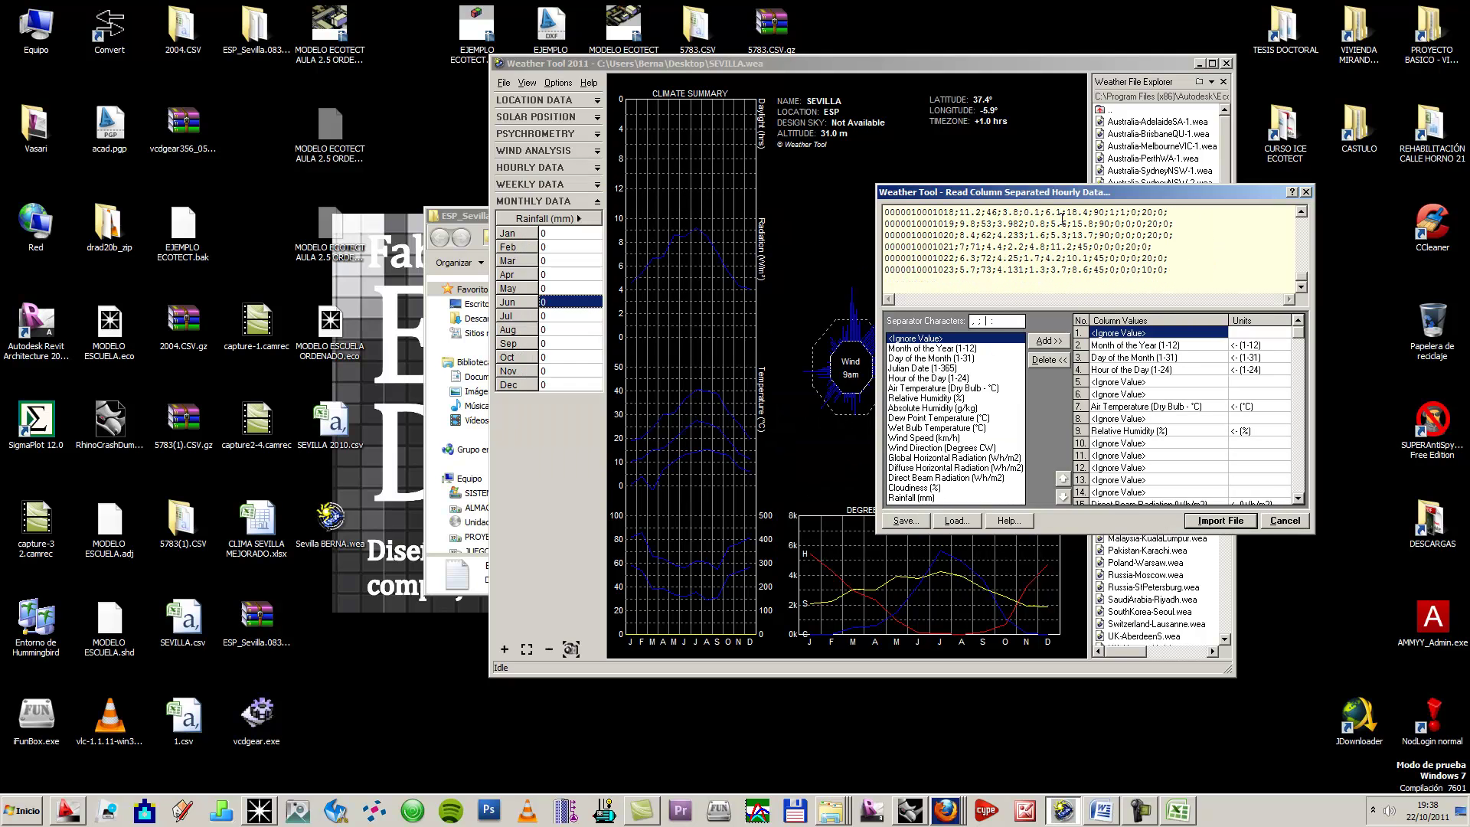
pyautogui.click(947, 378)
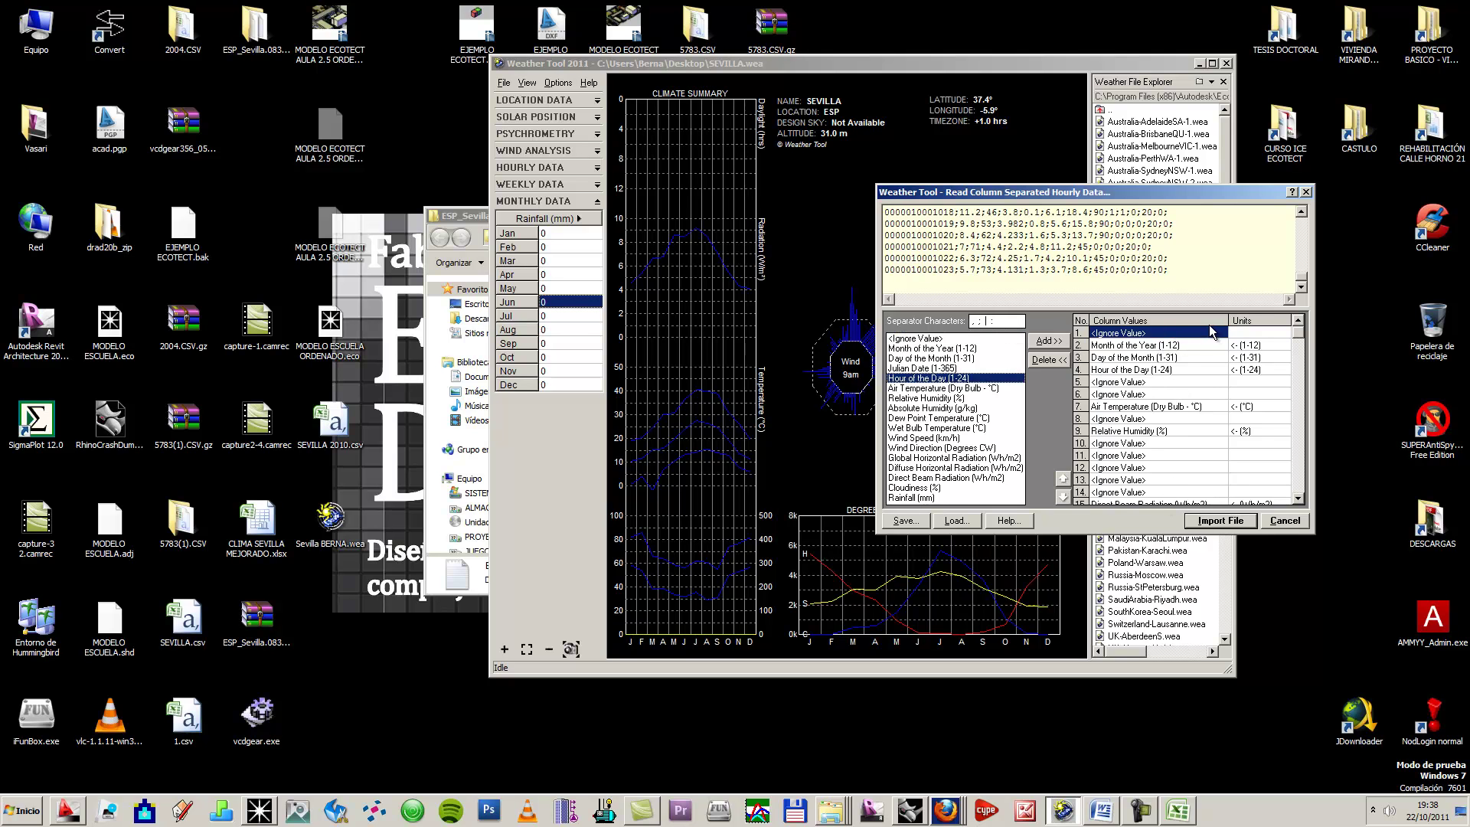
pyautogui.moveTo(1167, 380); pyautogui.dragTo(1152, 332)
pyautogui.moveTo(986, 375); pyautogui.dragTo(979, 419)
pyautogui.click(1280, 521)
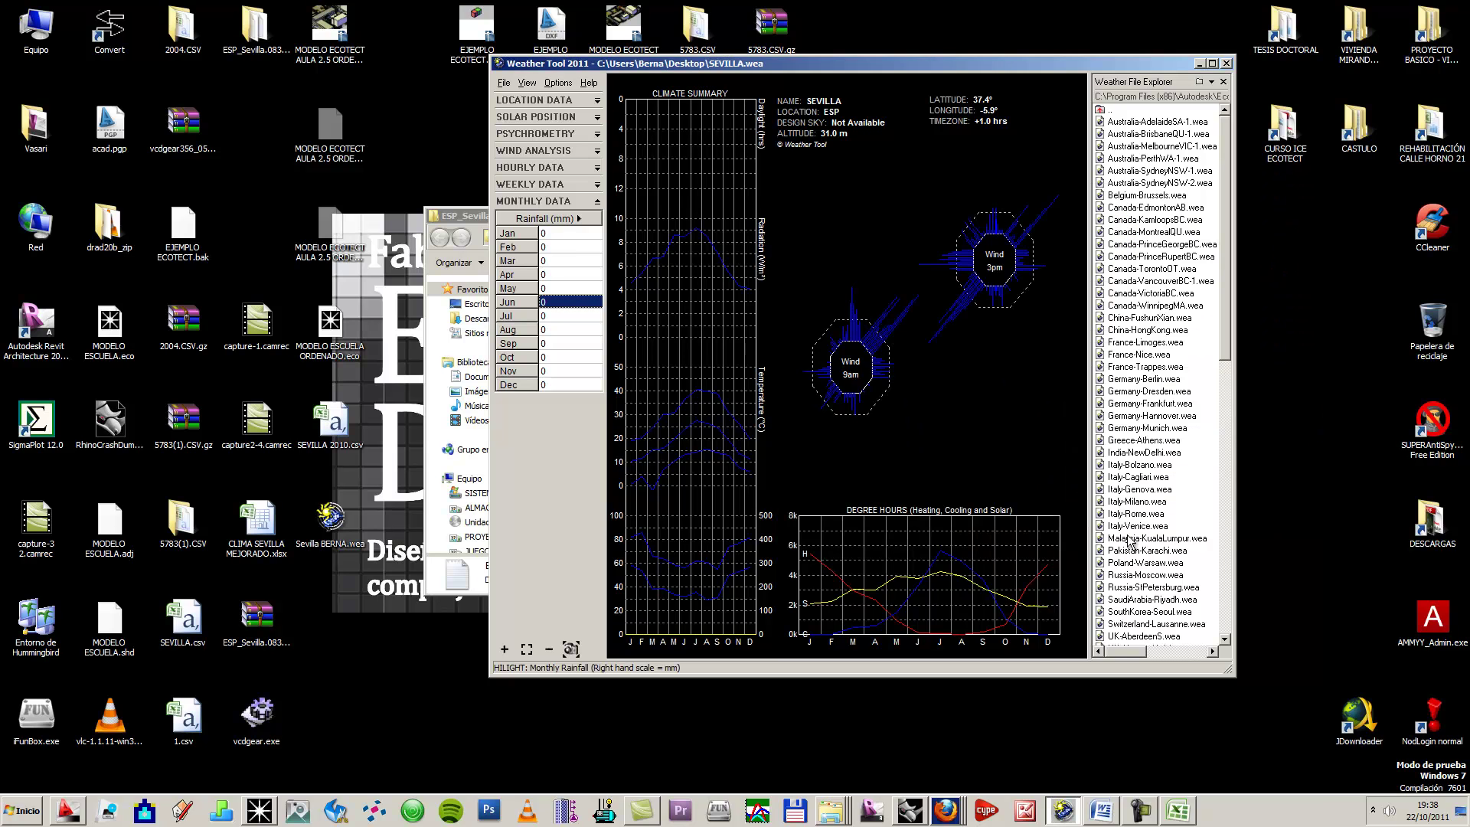
# Step: Switch to Firefox and open Series climatológicas from the data access listing on the AEMET site
pyautogui.click(943, 811)
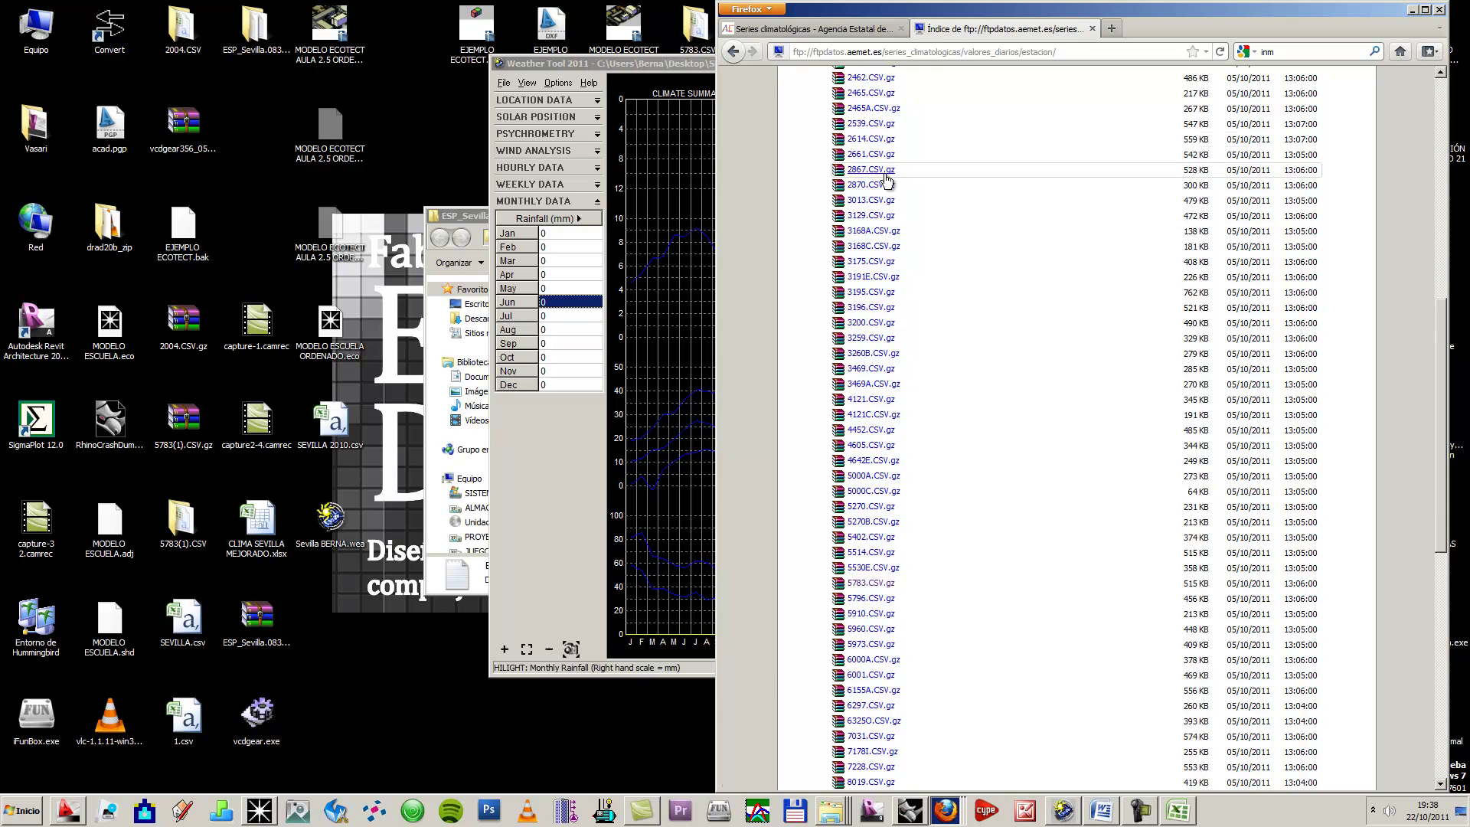
pyautogui.click(792, 34)
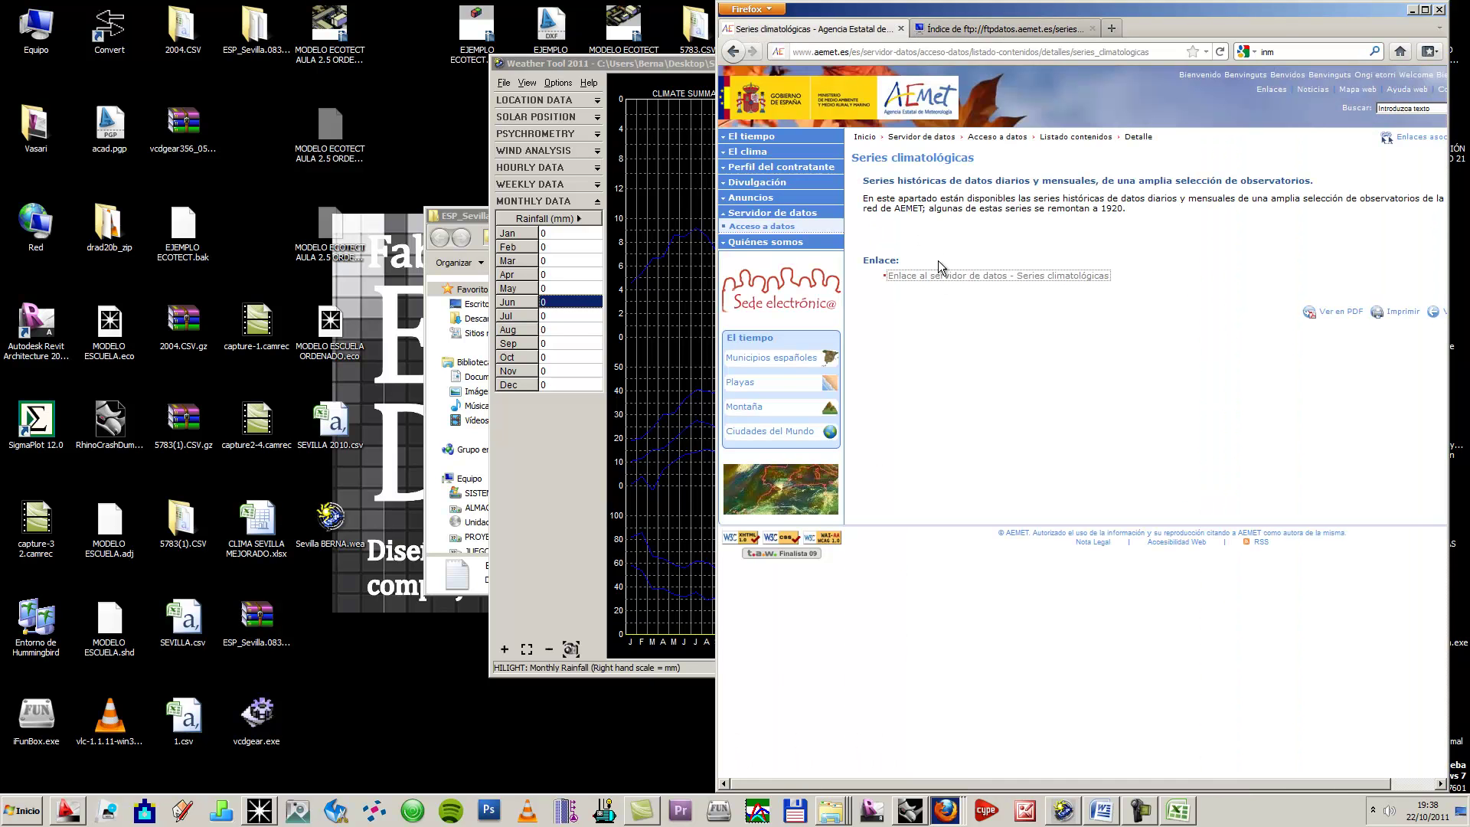
pyautogui.click(766, 229)
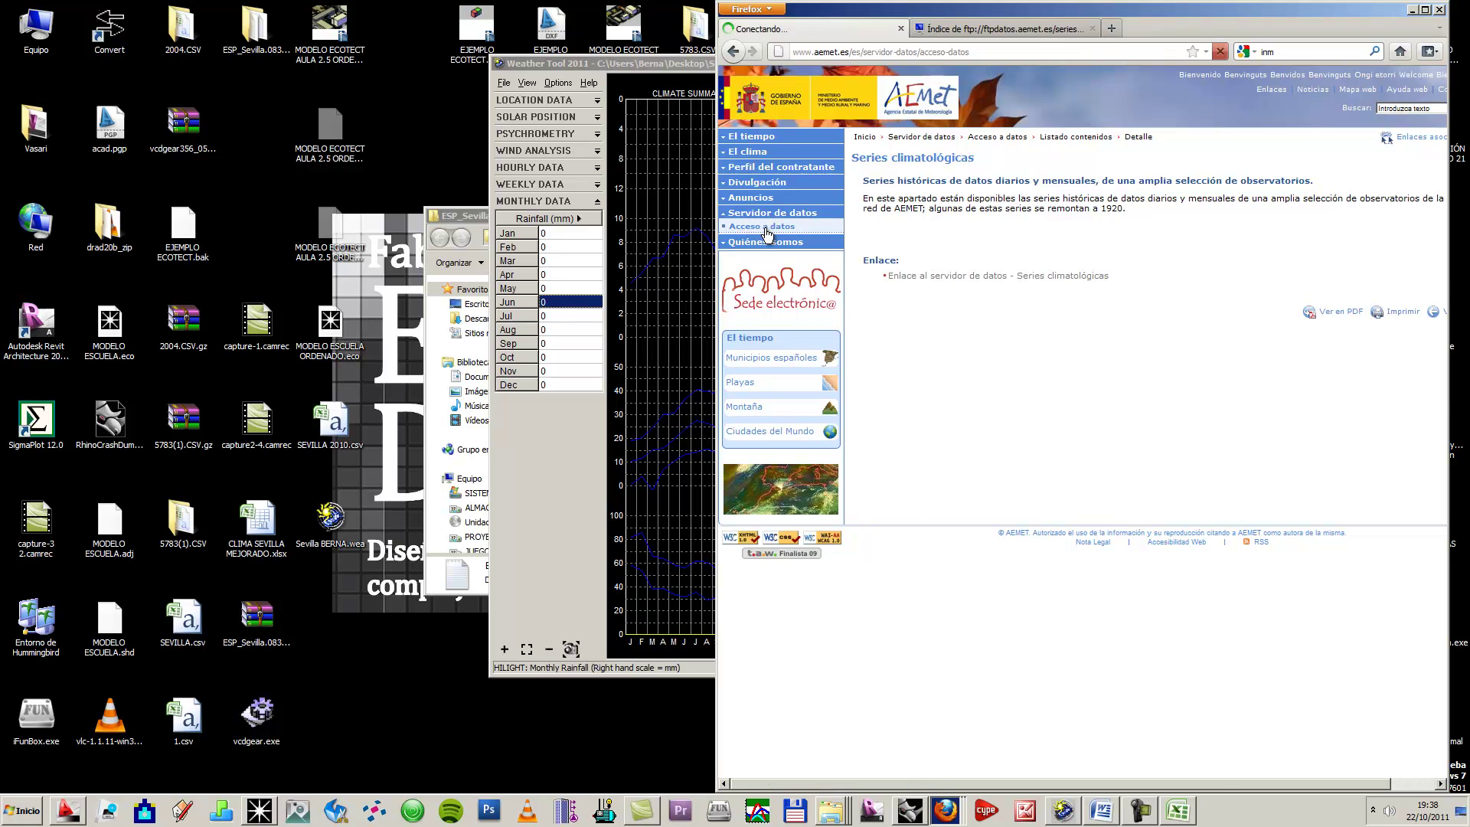
pyautogui.click(988, 391)
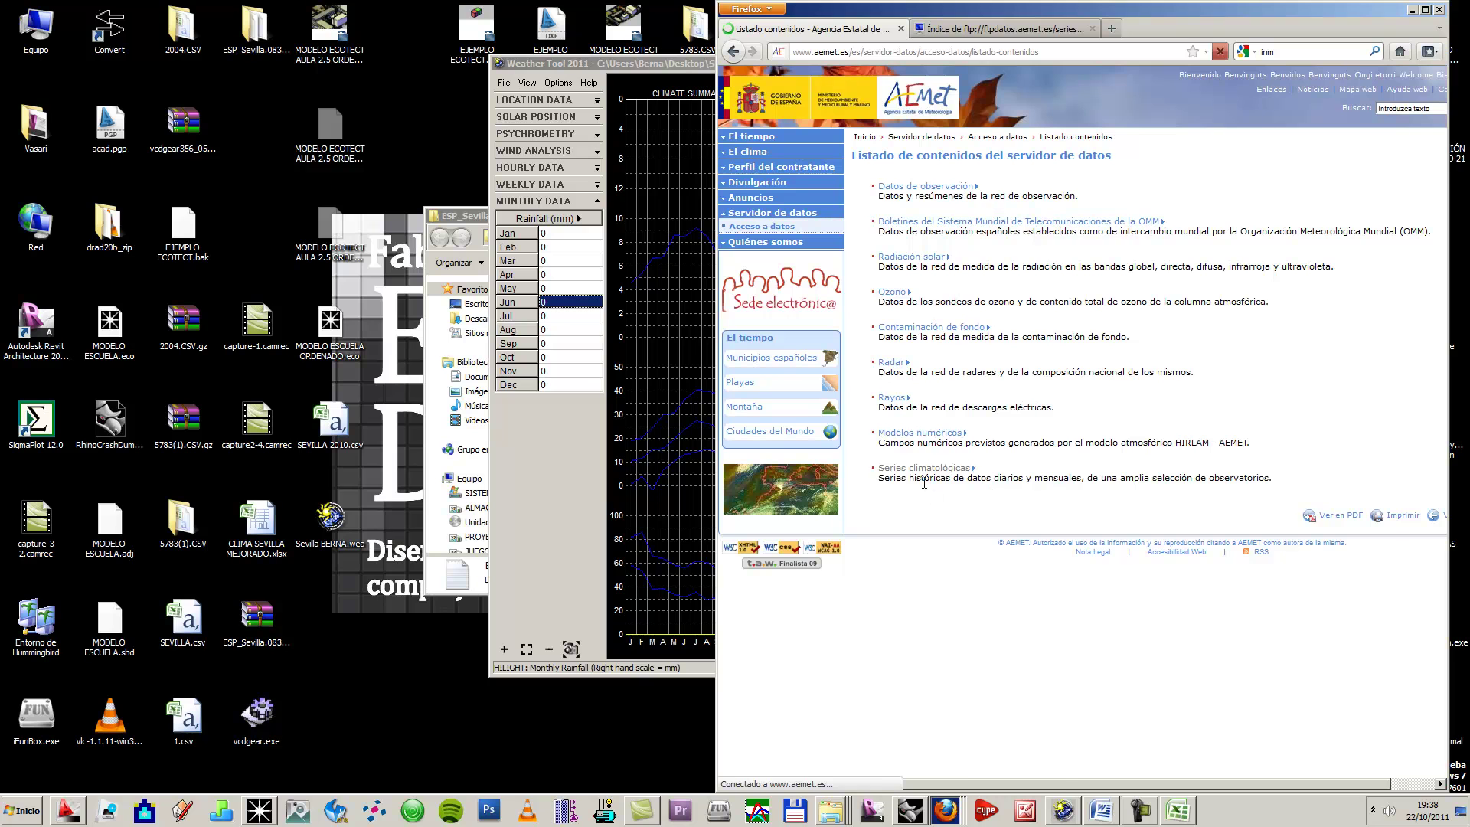
pyautogui.click(939, 469)
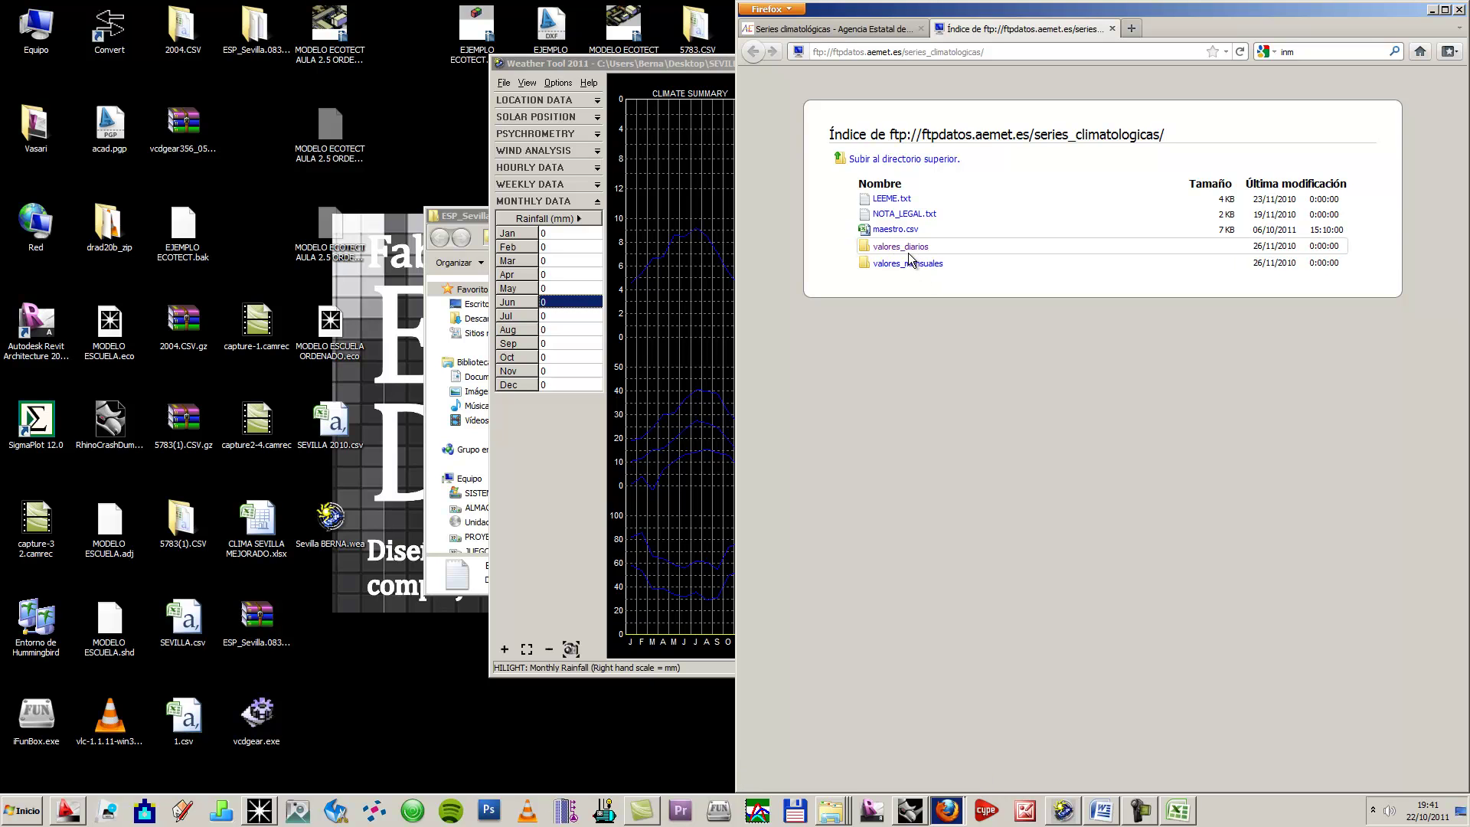
# Step: Download 1997.CSV.gz from the valores_diarios/anual folder of the AEMET FTP index
pyautogui.click(911, 254)
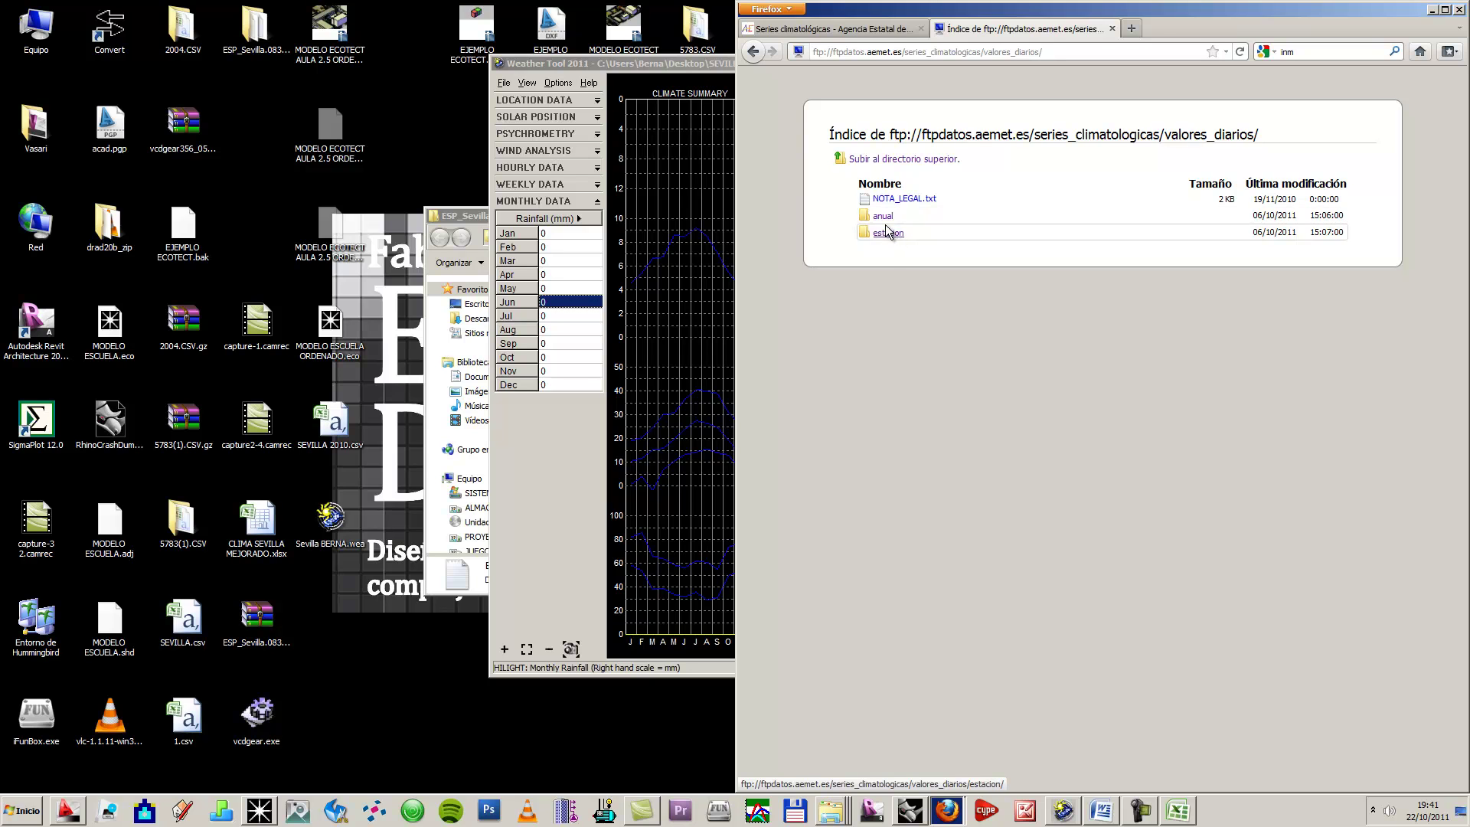
pyautogui.click(884, 218)
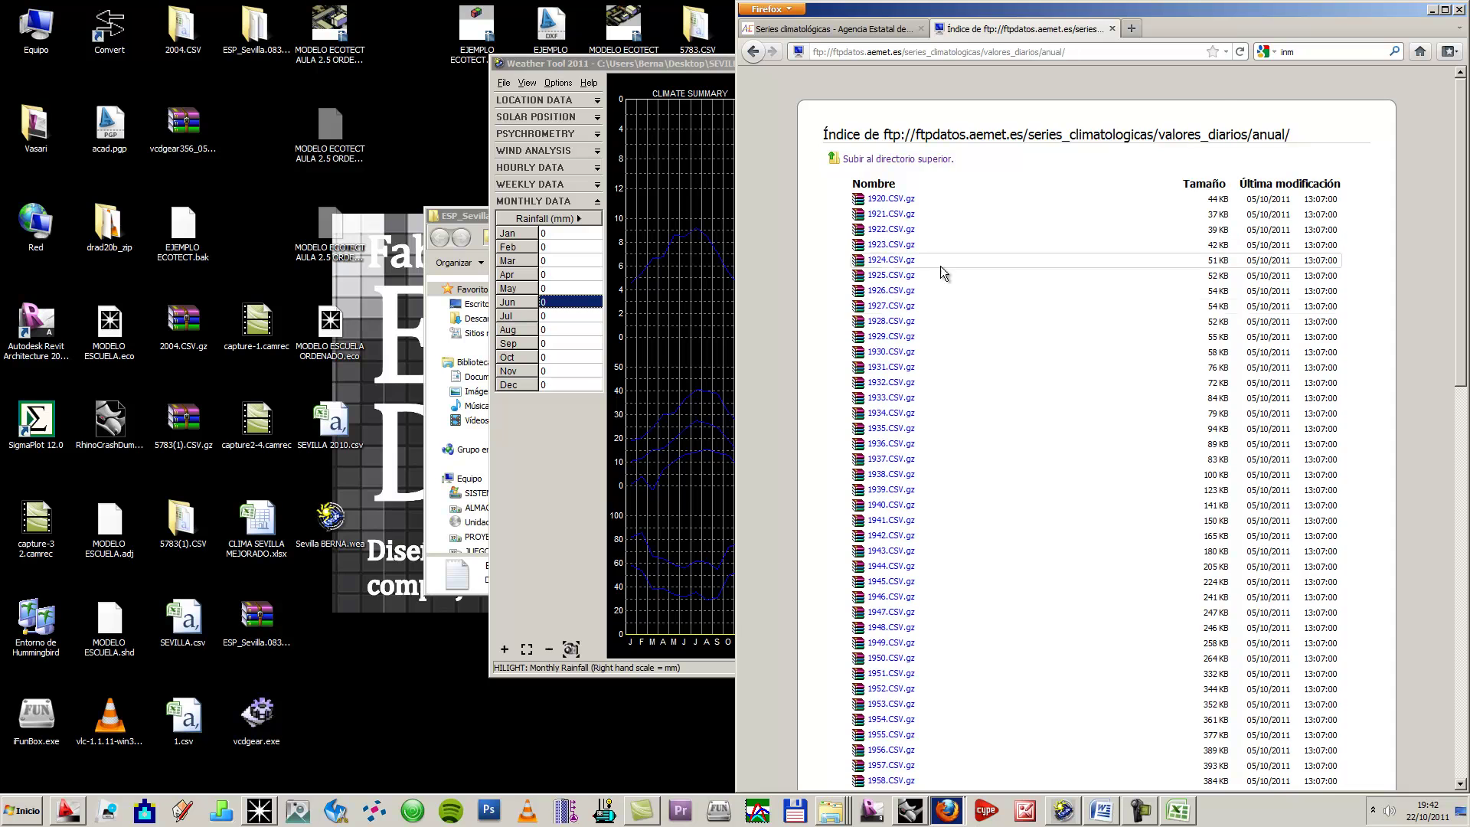
pyautogui.scroll(-2, 902, 355)
pyautogui.scroll(-12, 903, 360)
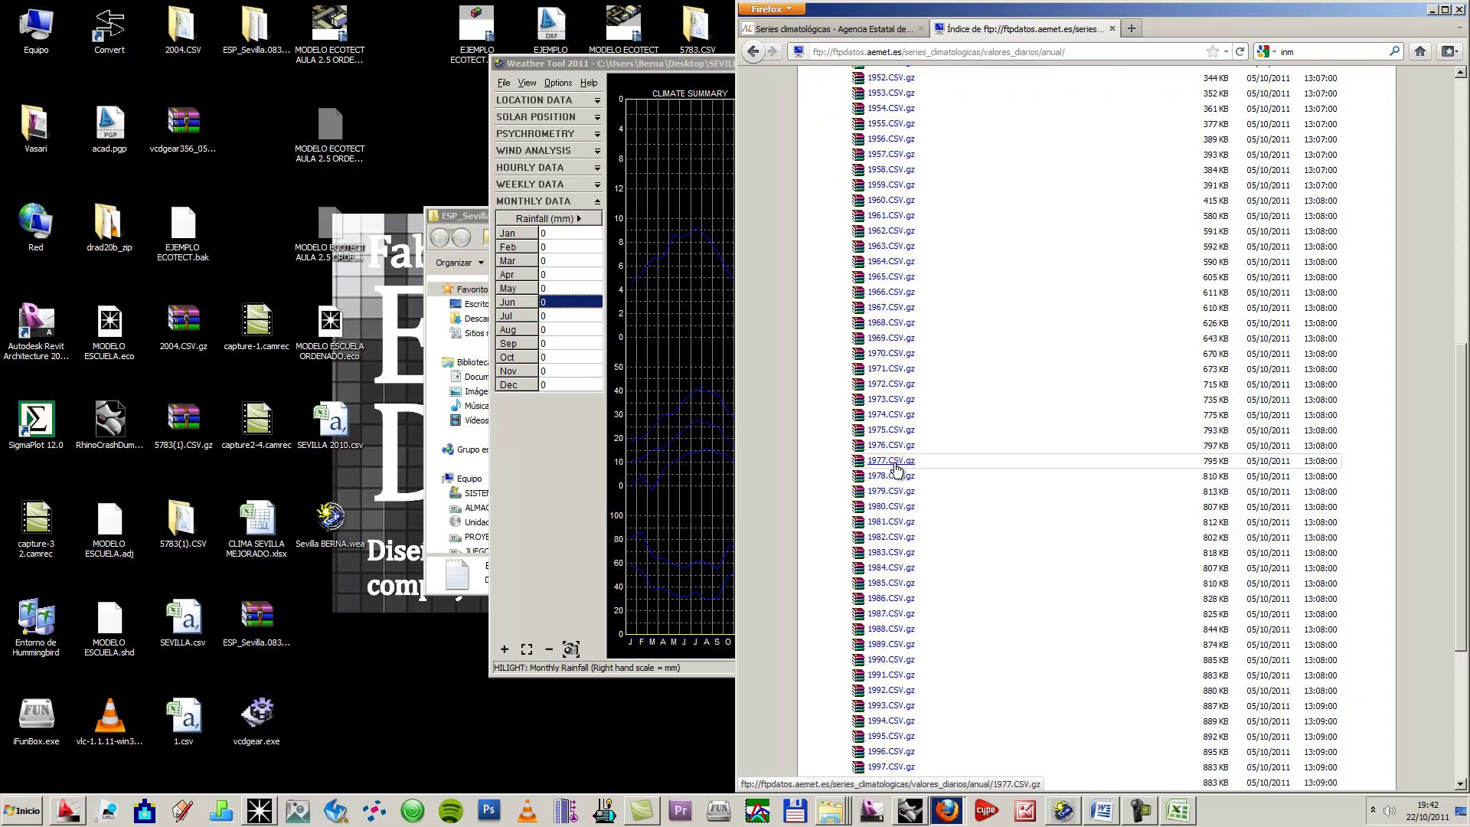
pyautogui.scroll(-6, 908, 383)
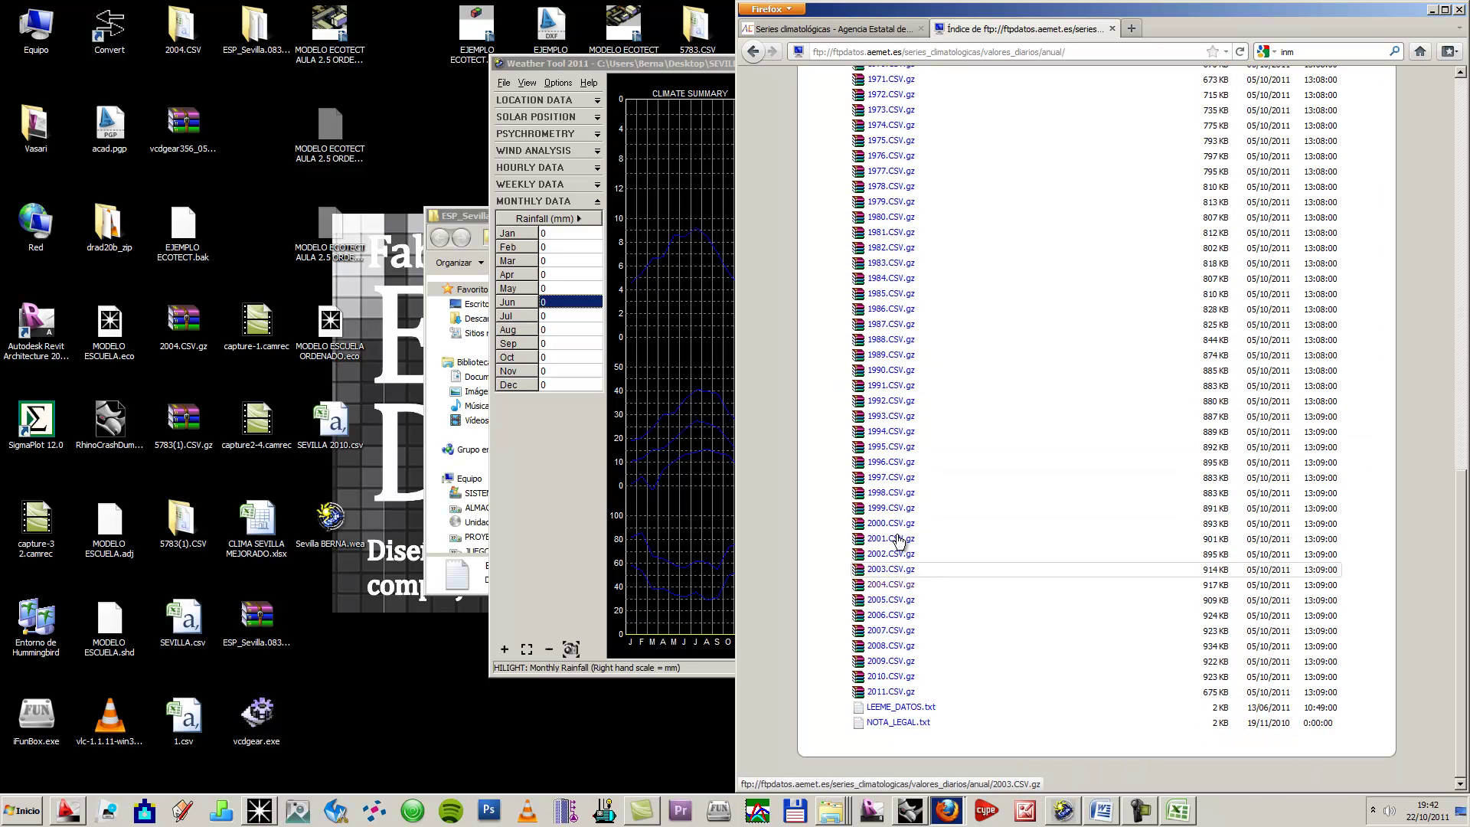
pyautogui.click(893, 479)
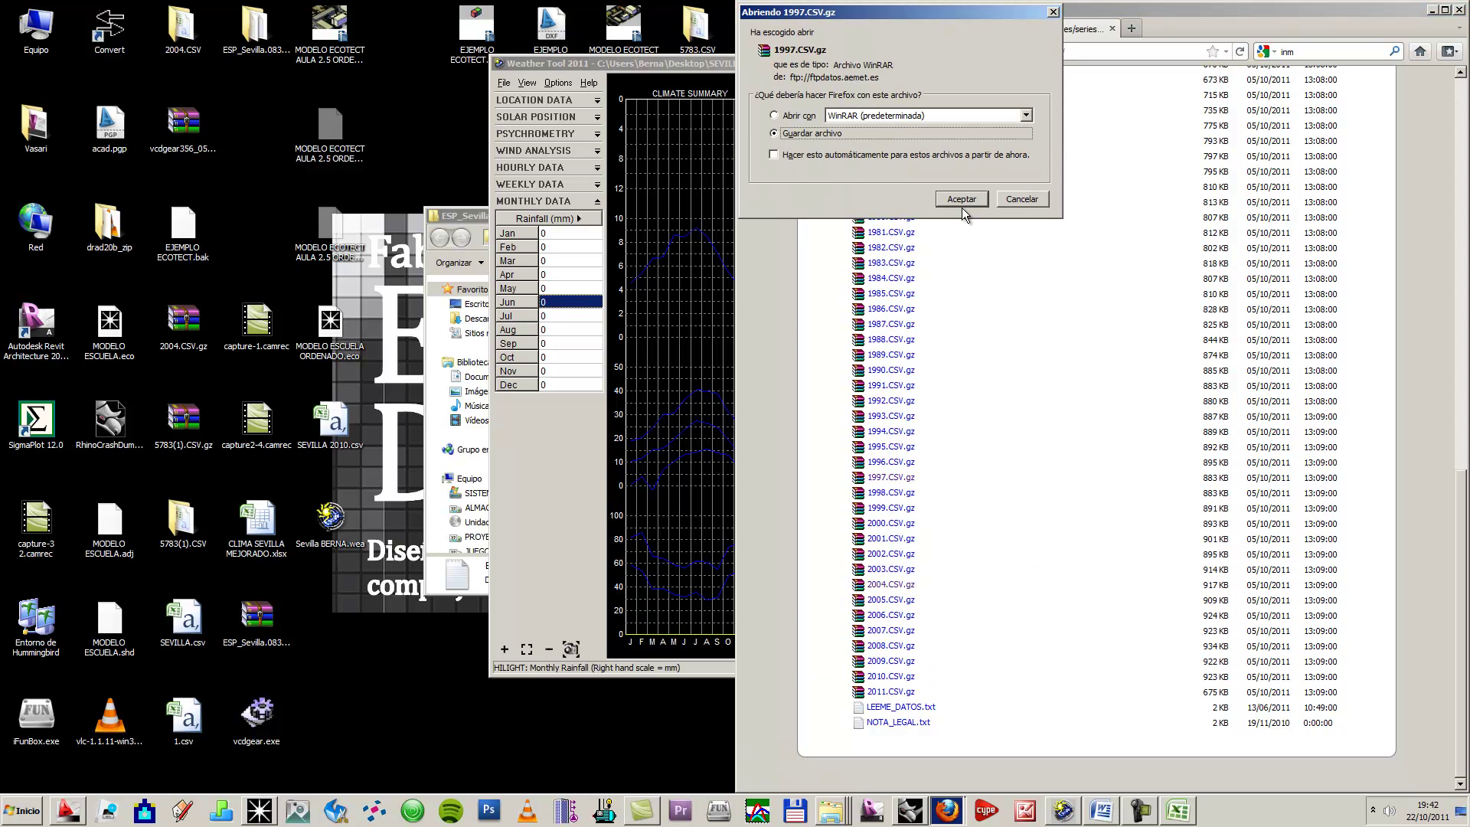
pyautogui.click(962, 200)
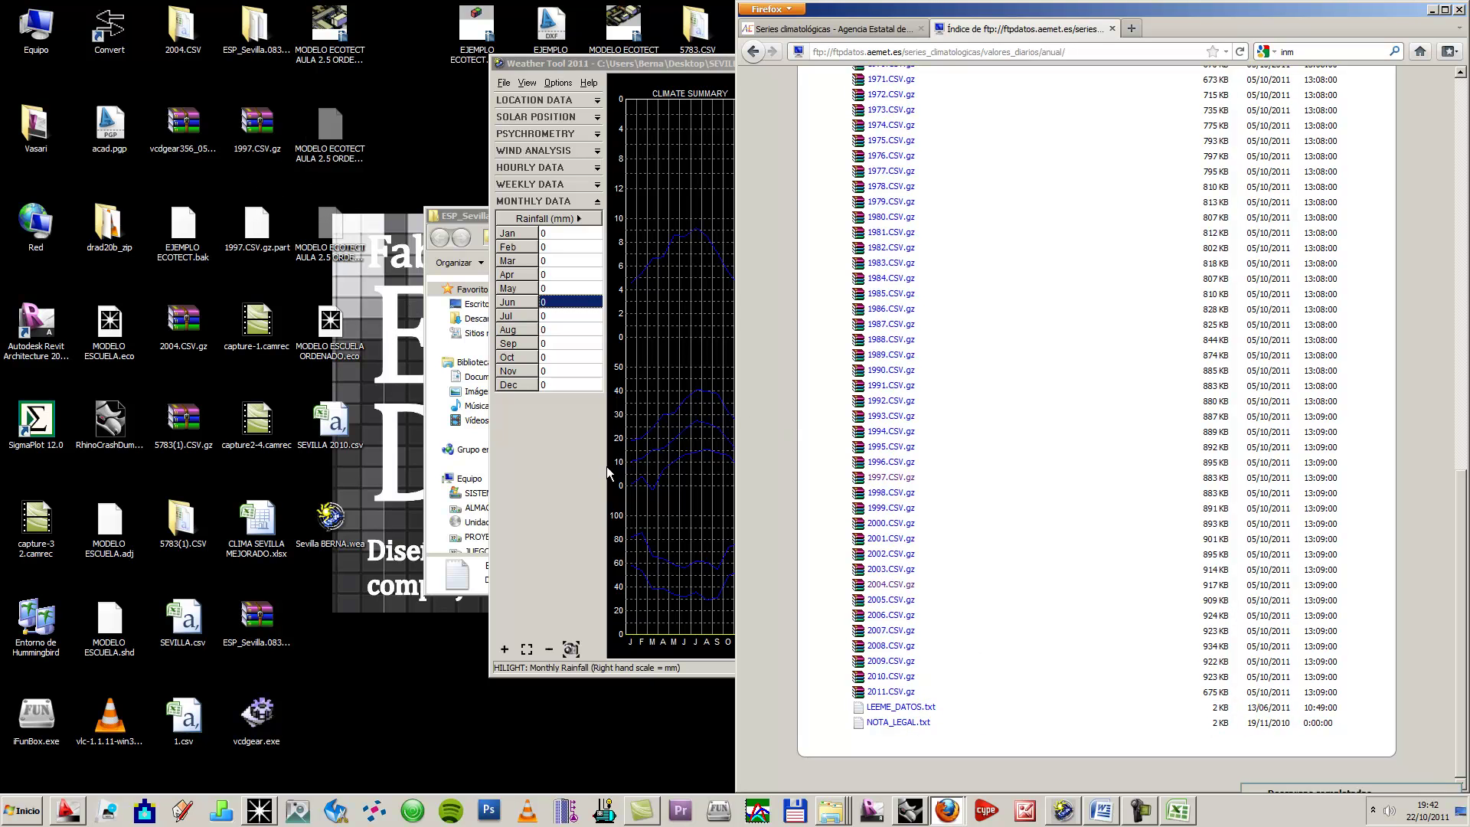
# Step: Extract 1997.CSV.gz on the desktop into its own 1997.CSV folder and open the extracted 1997.CSV in Excel
pyautogui.click(269, 236)
pyautogui.rightClick(269, 236)
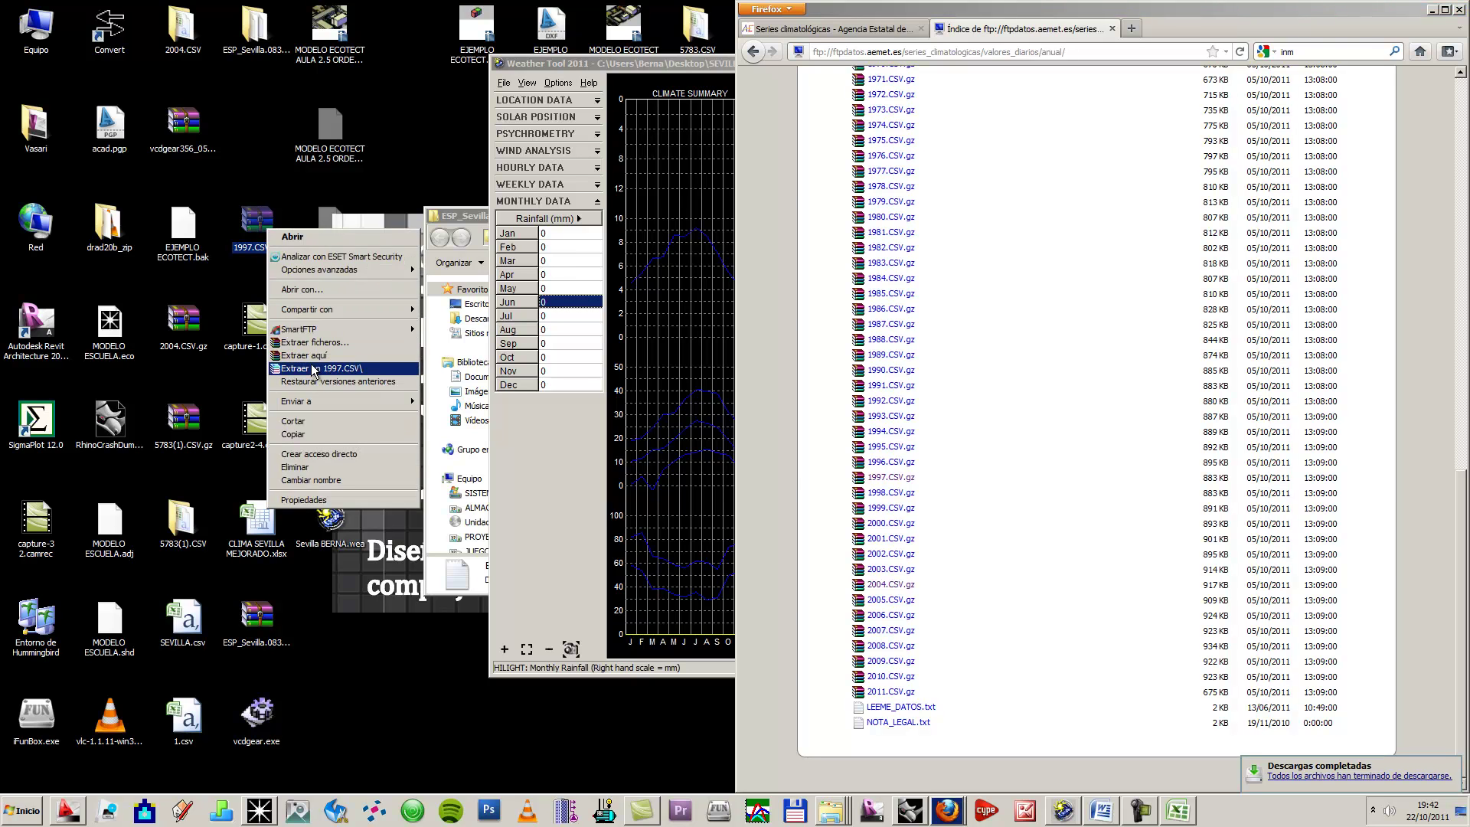
pyautogui.click(360, 371)
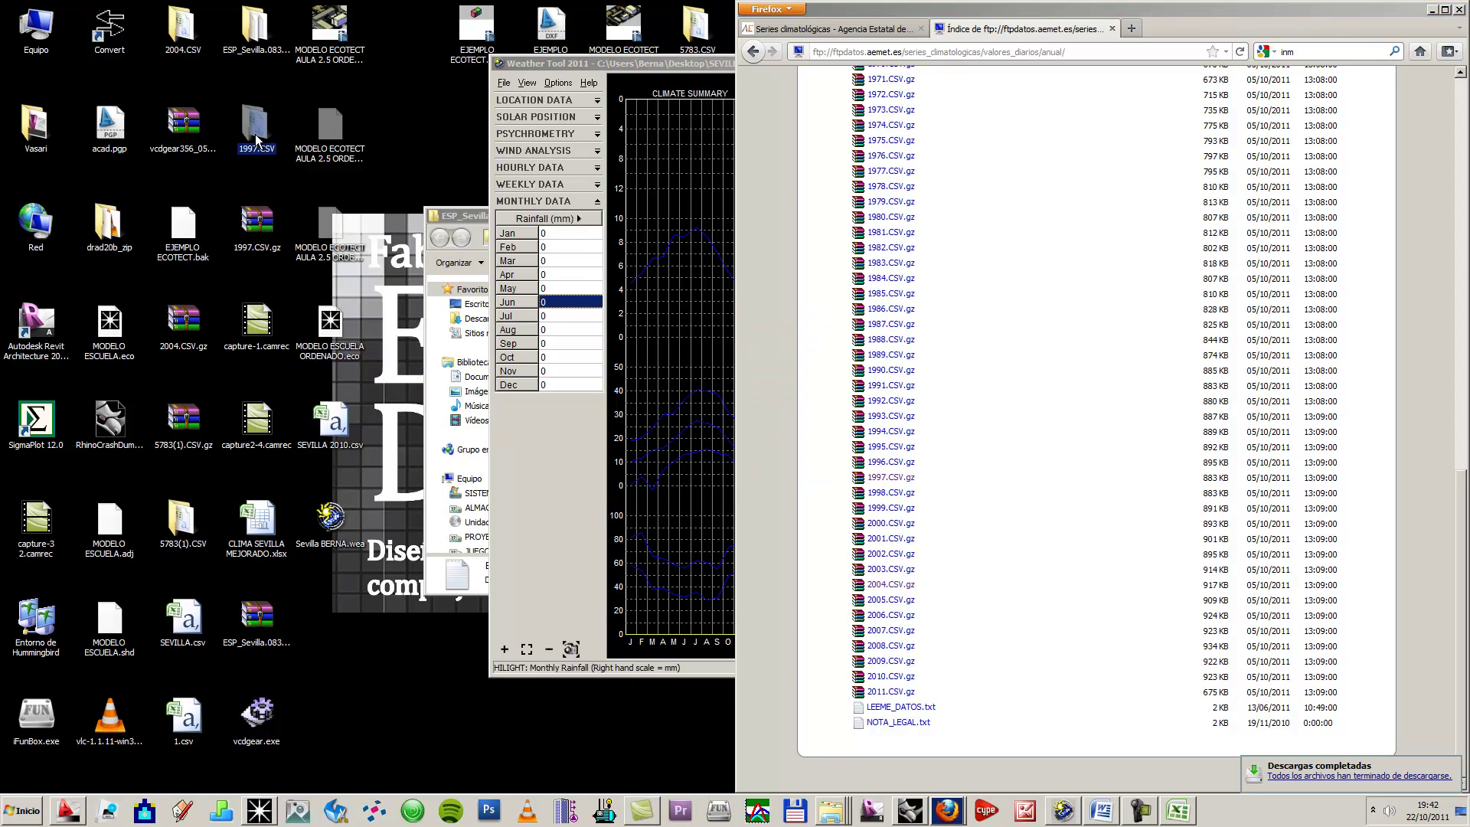
pyautogui.doubleClick(257, 127)
pyautogui.doubleClick(647, 329)
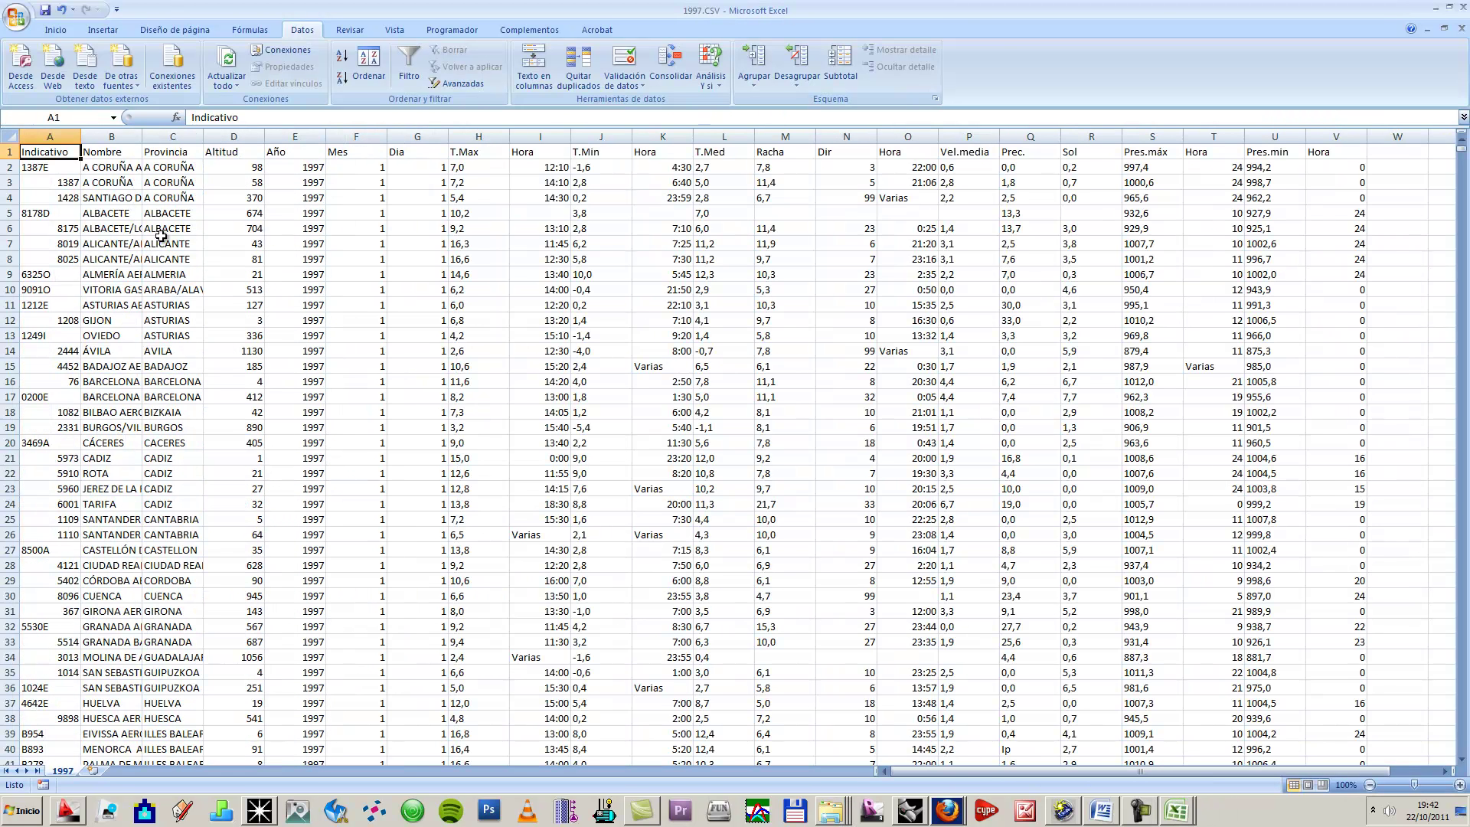
# Step: Look up the Indicativo code of the Sevilla airport station in the 1997 worksheet
pyautogui.moveTo(33, 181); pyautogui.dragTo(54, 289)
pyautogui.moveTo(113, 163); pyautogui.dragTo(114, 244)
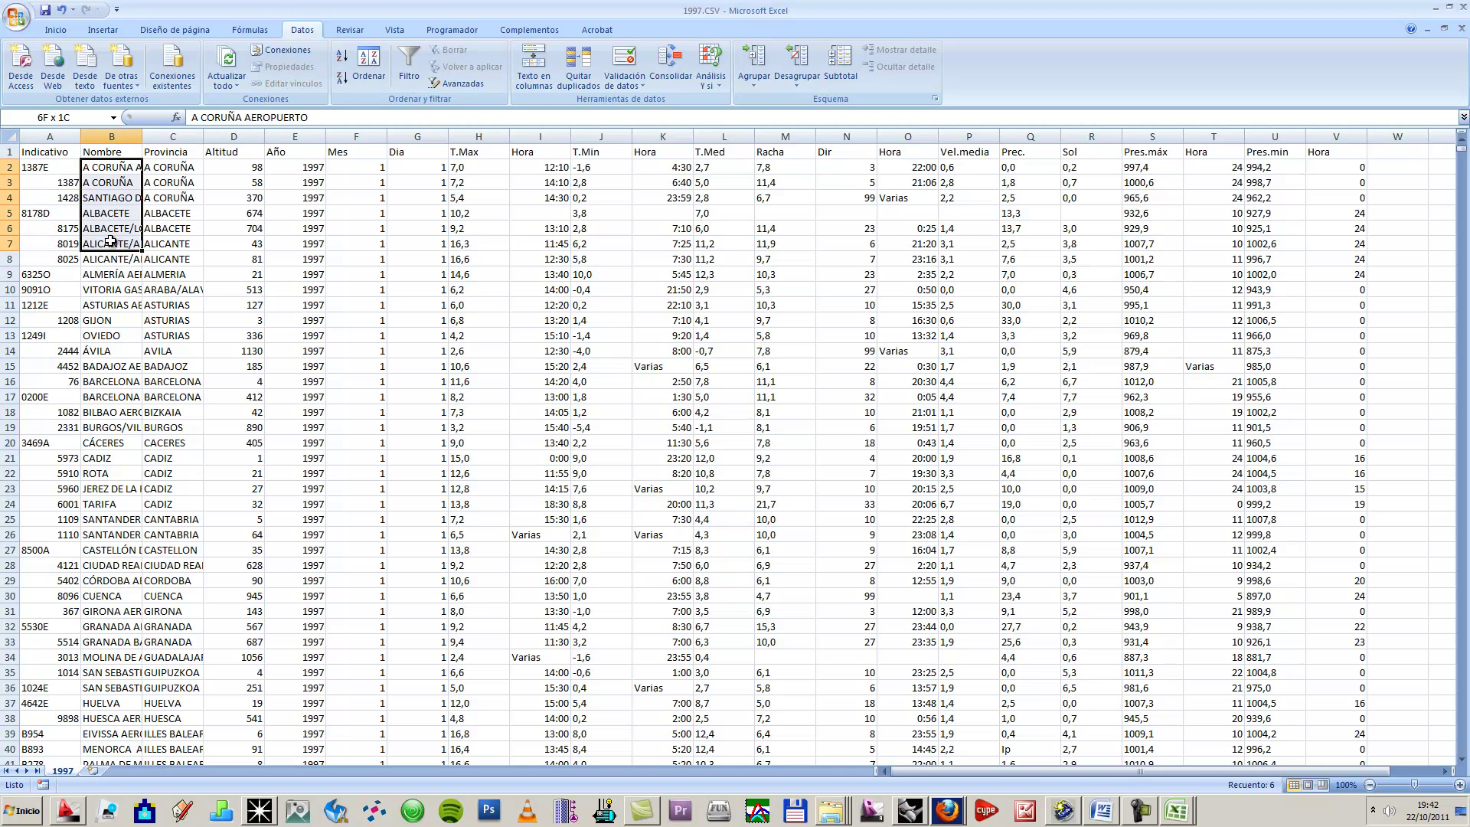
pyautogui.scroll(-19, 103, 375)
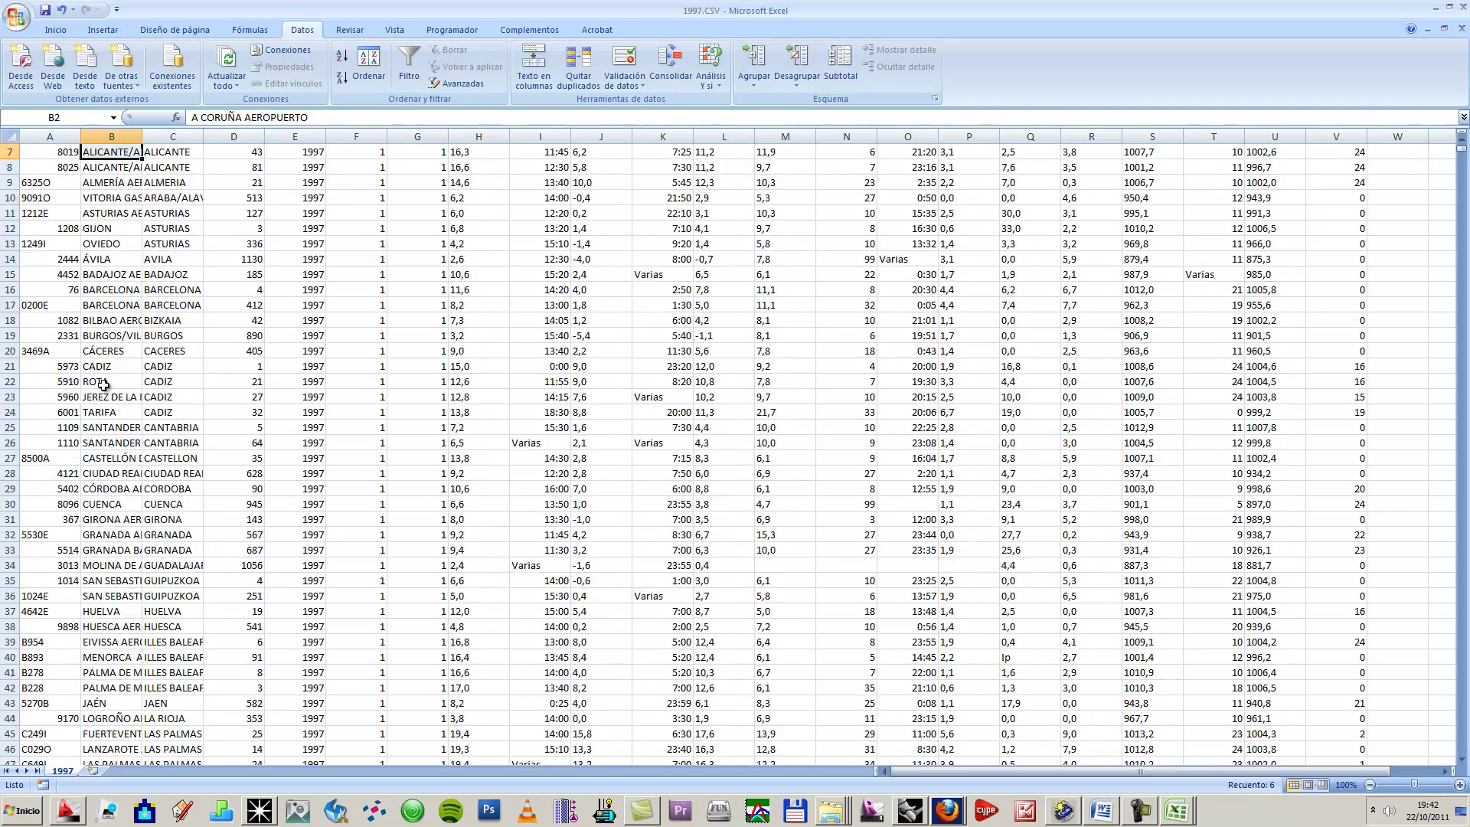
pyautogui.scroll(-16, 111, 394)
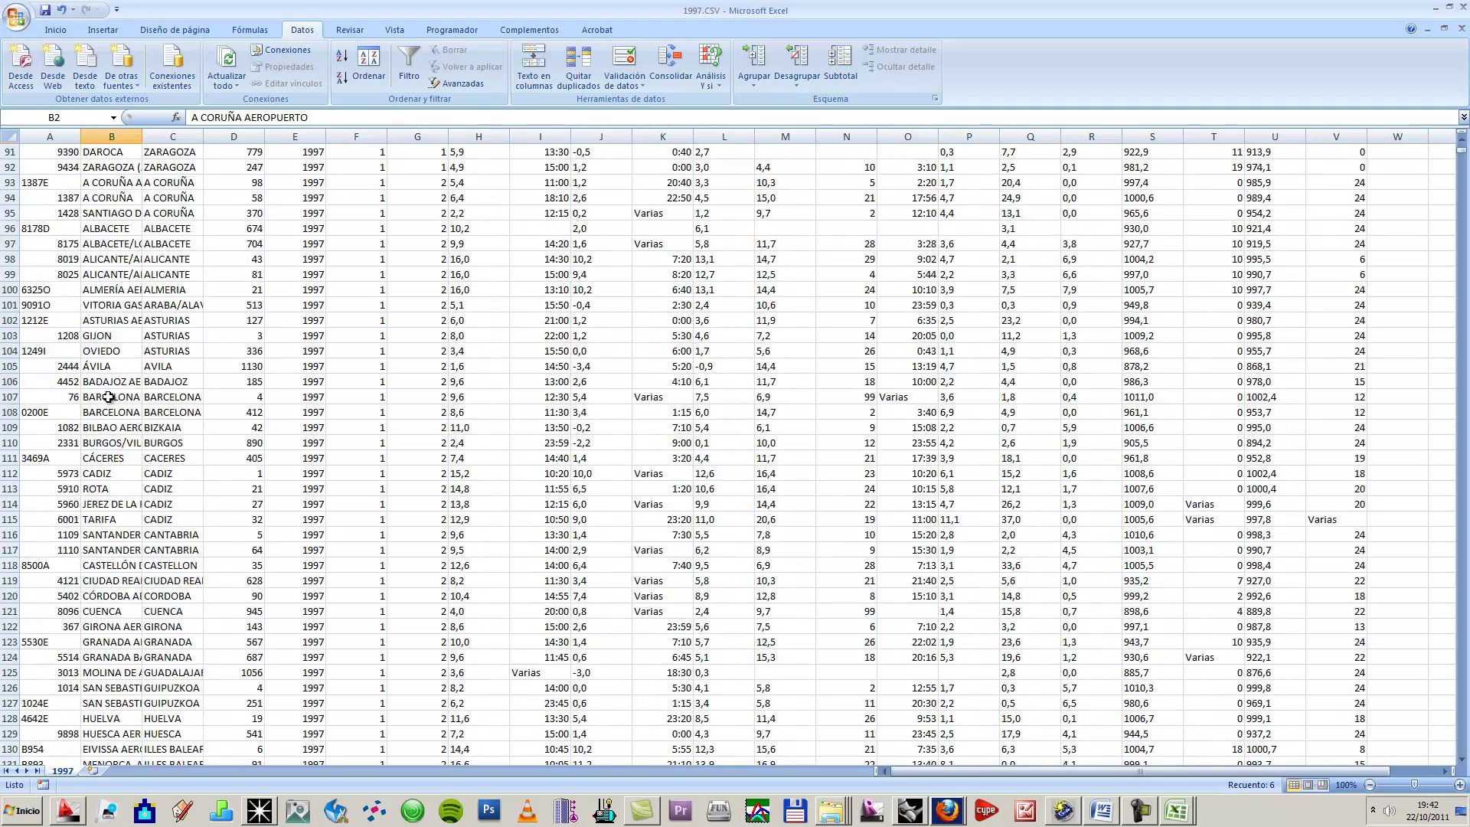
pyautogui.scroll(-11, 140, 500)
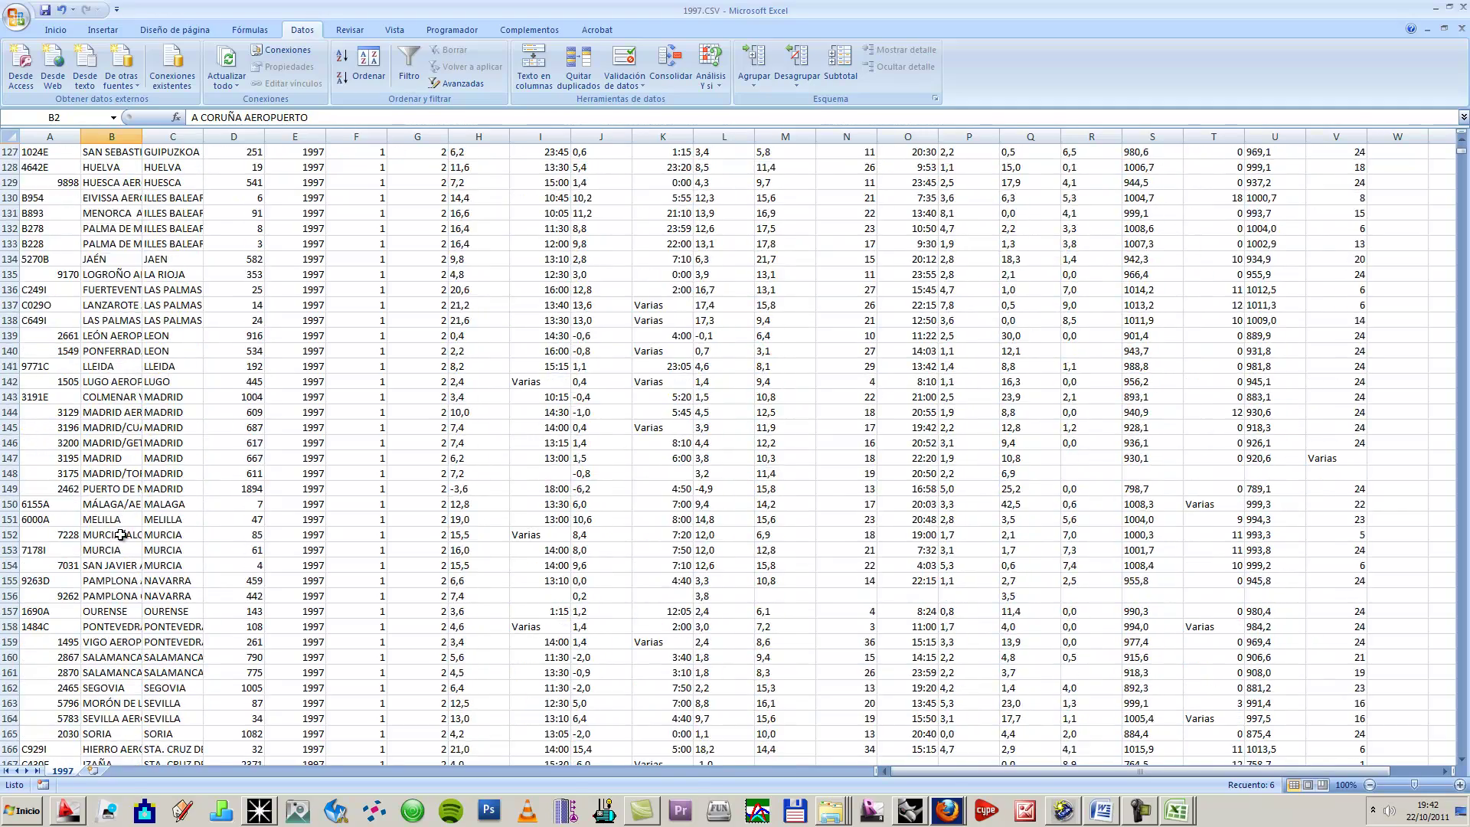
pyautogui.click(43, 534)
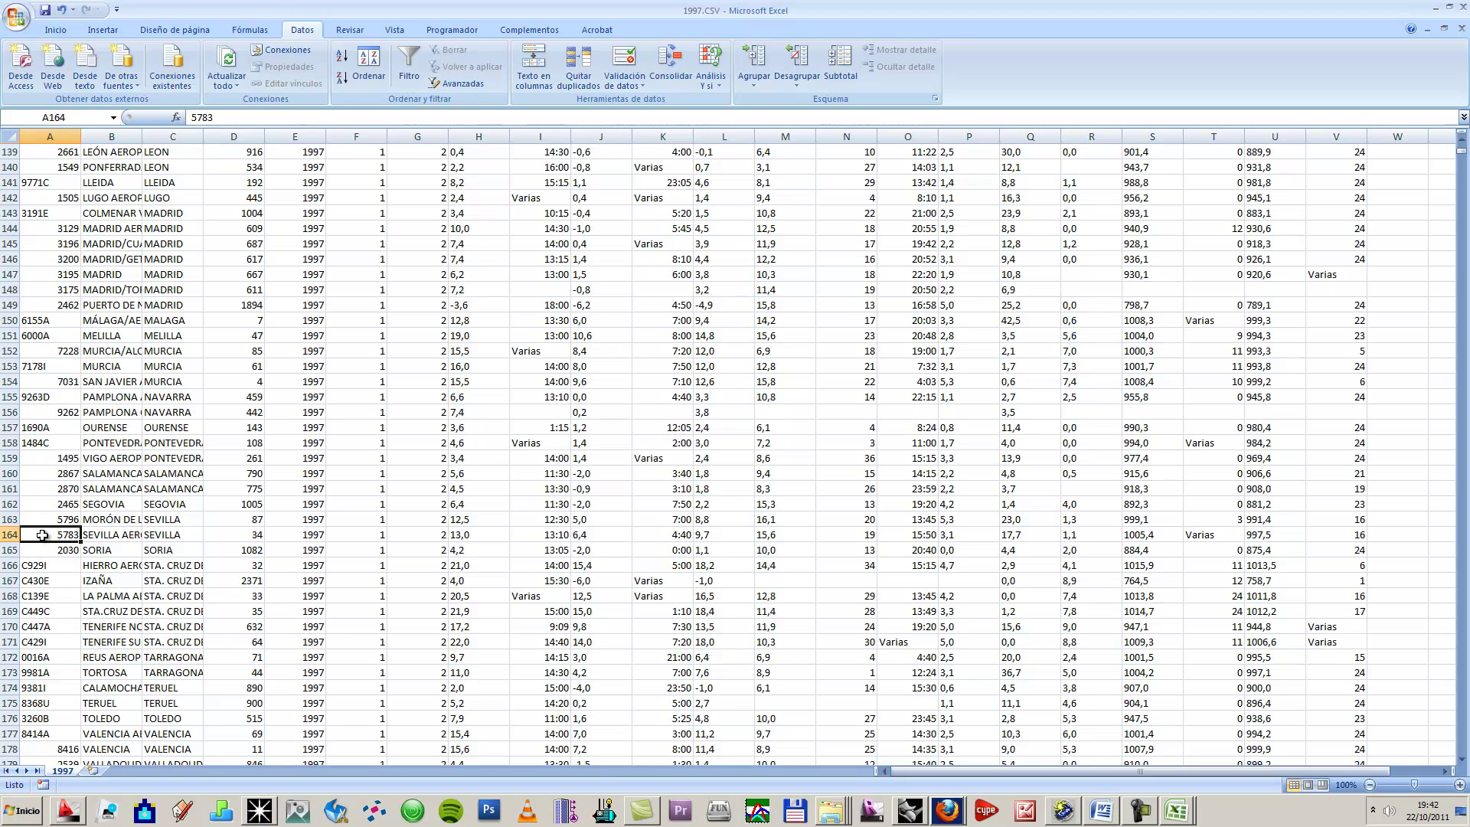
pyautogui.click(99, 535)
pyautogui.click(49, 535)
pyautogui.click(101, 534)
pyautogui.click(50, 535)
pyautogui.click(109, 537)
pyautogui.click(65, 539)
# Step: Close the Excel workbooks without saving changes to 1.csv, and open the valores_diarios/estacion folder in Firefox
pyautogui.click(1460, 11)
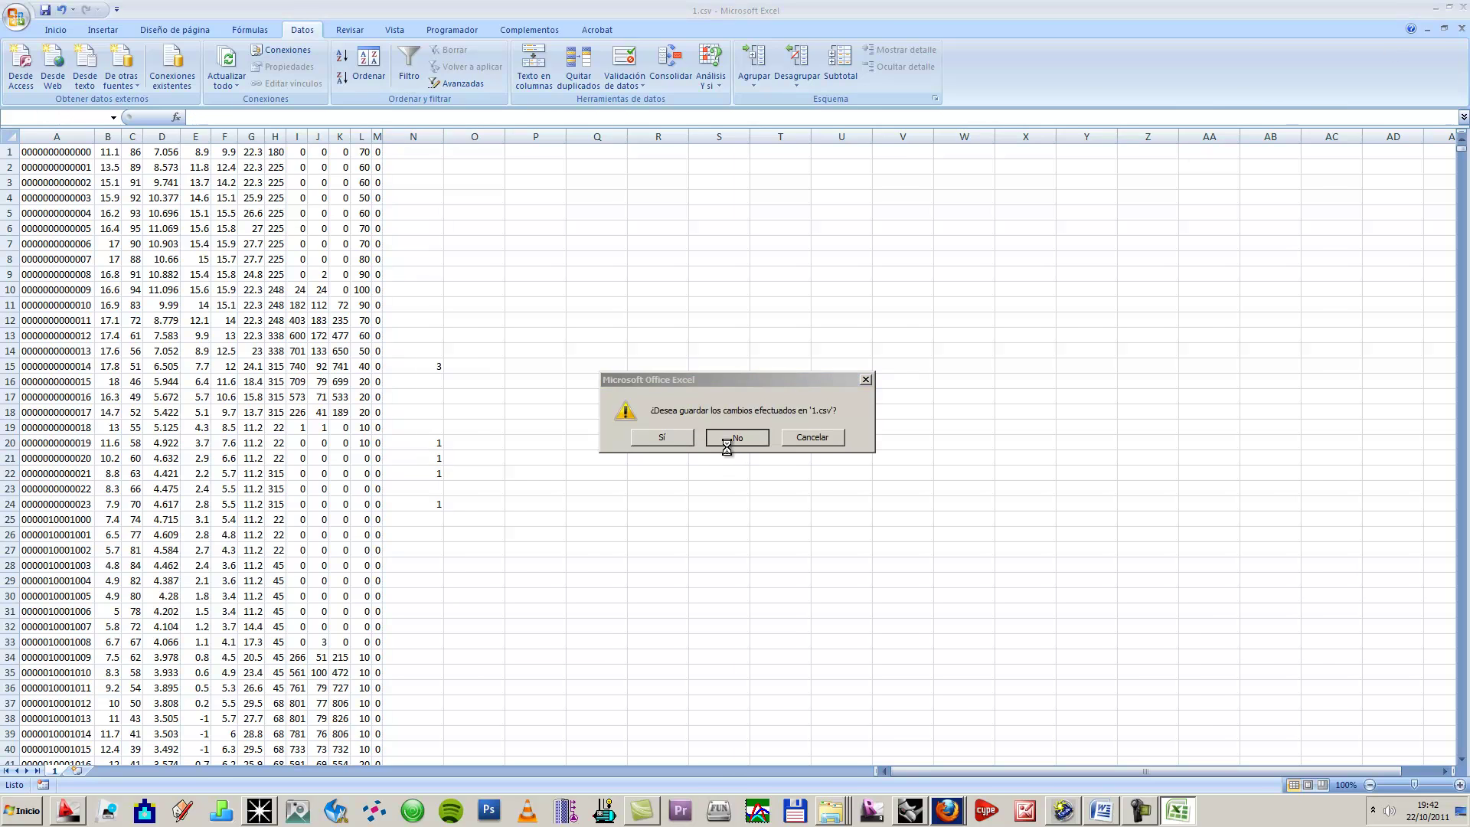
pyautogui.click(735, 437)
pyautogui.click(967, 28)
pyautogui.click(754, 51)
pyautogui.click(884, 233)
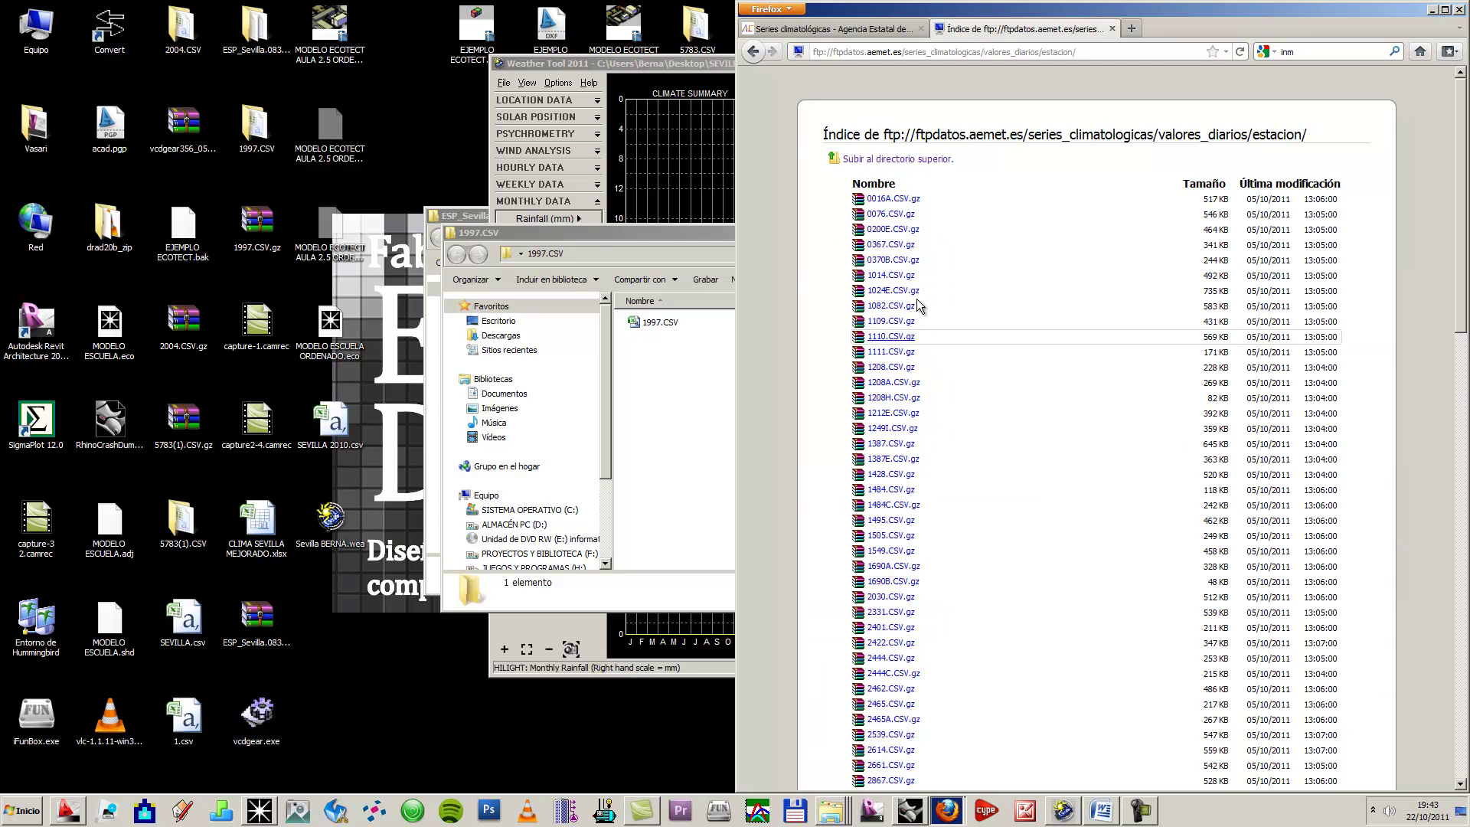
# Step: Download the Sevilla airport station file 5783.CSV.gz to the desktop
pyautogui.scroll(-20, 904, 448)
pyautogui.scroll(1, 904, 448)
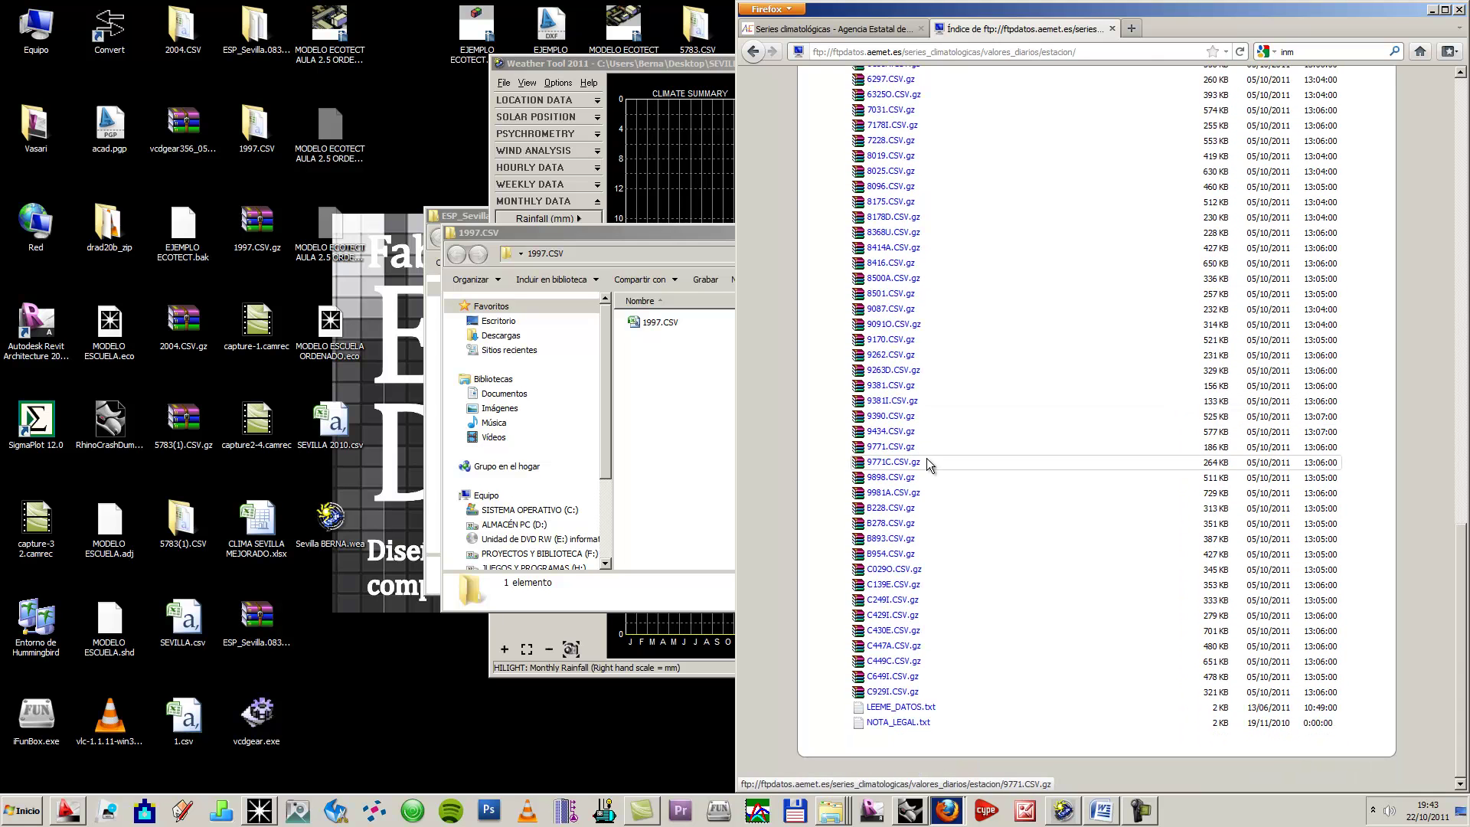
pyautogui.scroll(2, 962, 361)
pyautogui.click(897, 308)
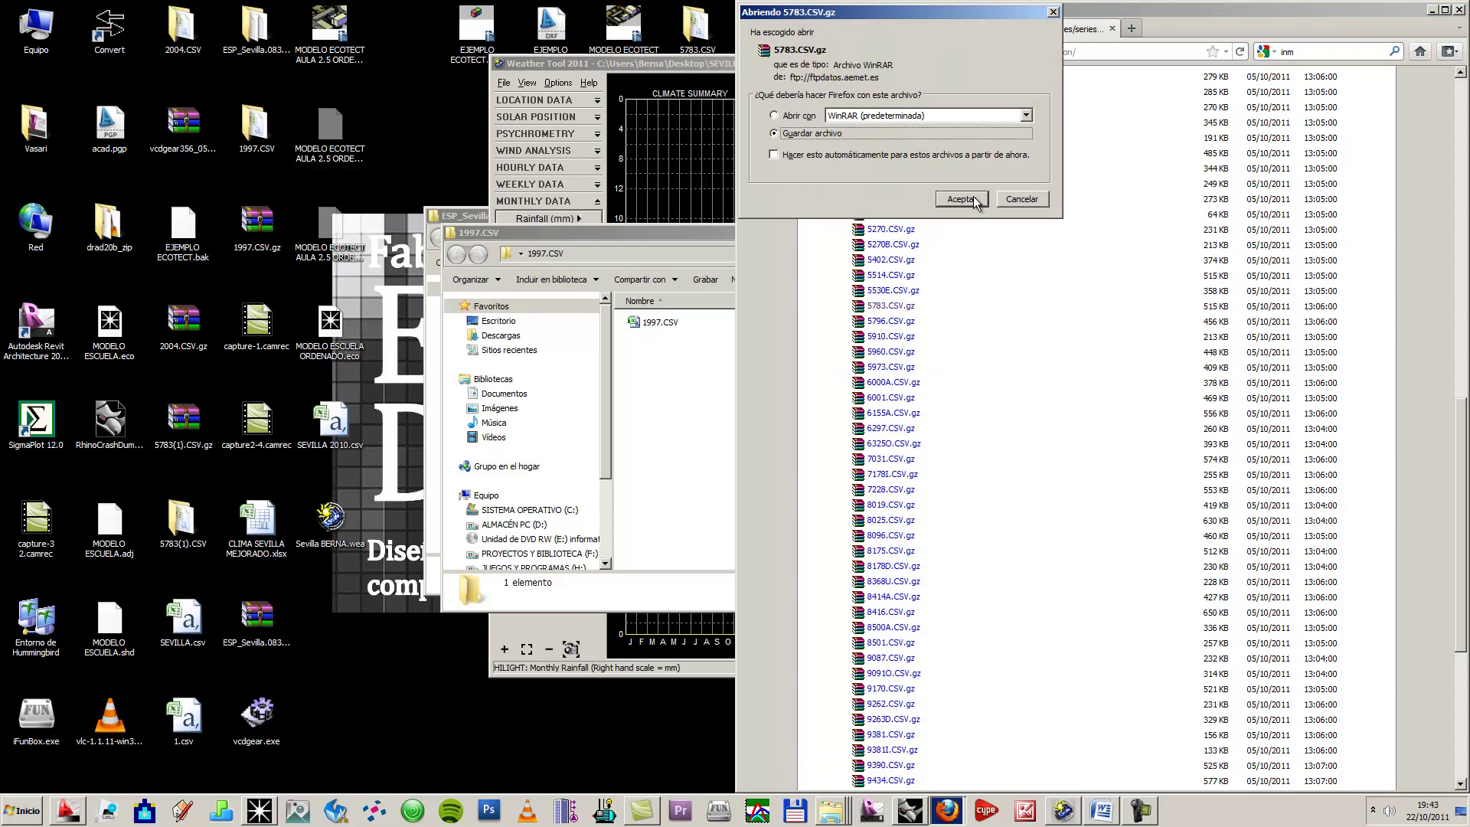
pyautogui.click(960, 202)
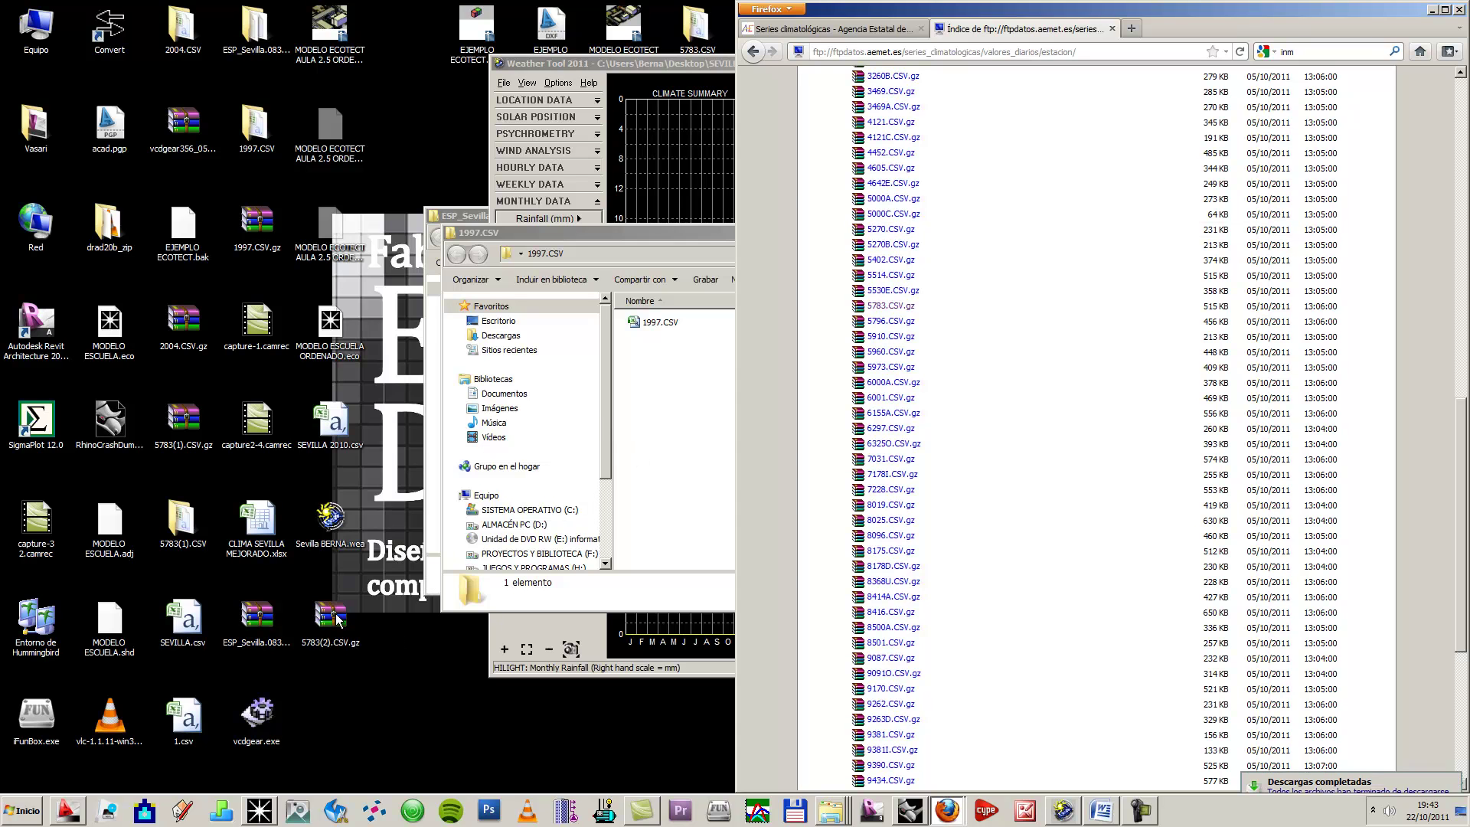
# Step: Extract 5783(2).CSV.gz on the desktop into its own folder and open the extracted 5783.CSV in Excel
pyautogui.rightClick(338, 620)
pyautogui.click(430, 480)
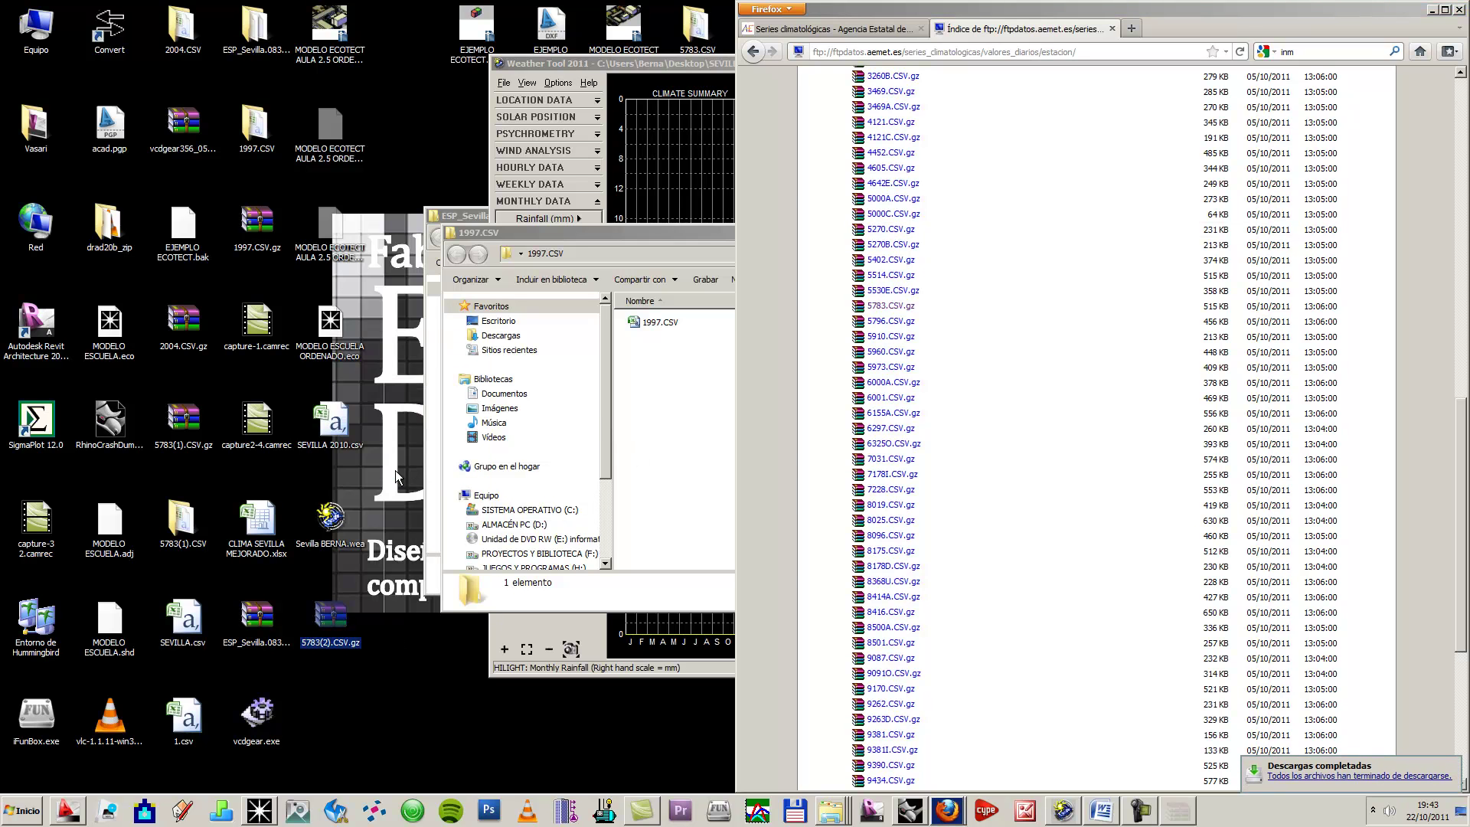
pyautogui.doubleClick(330, 716)
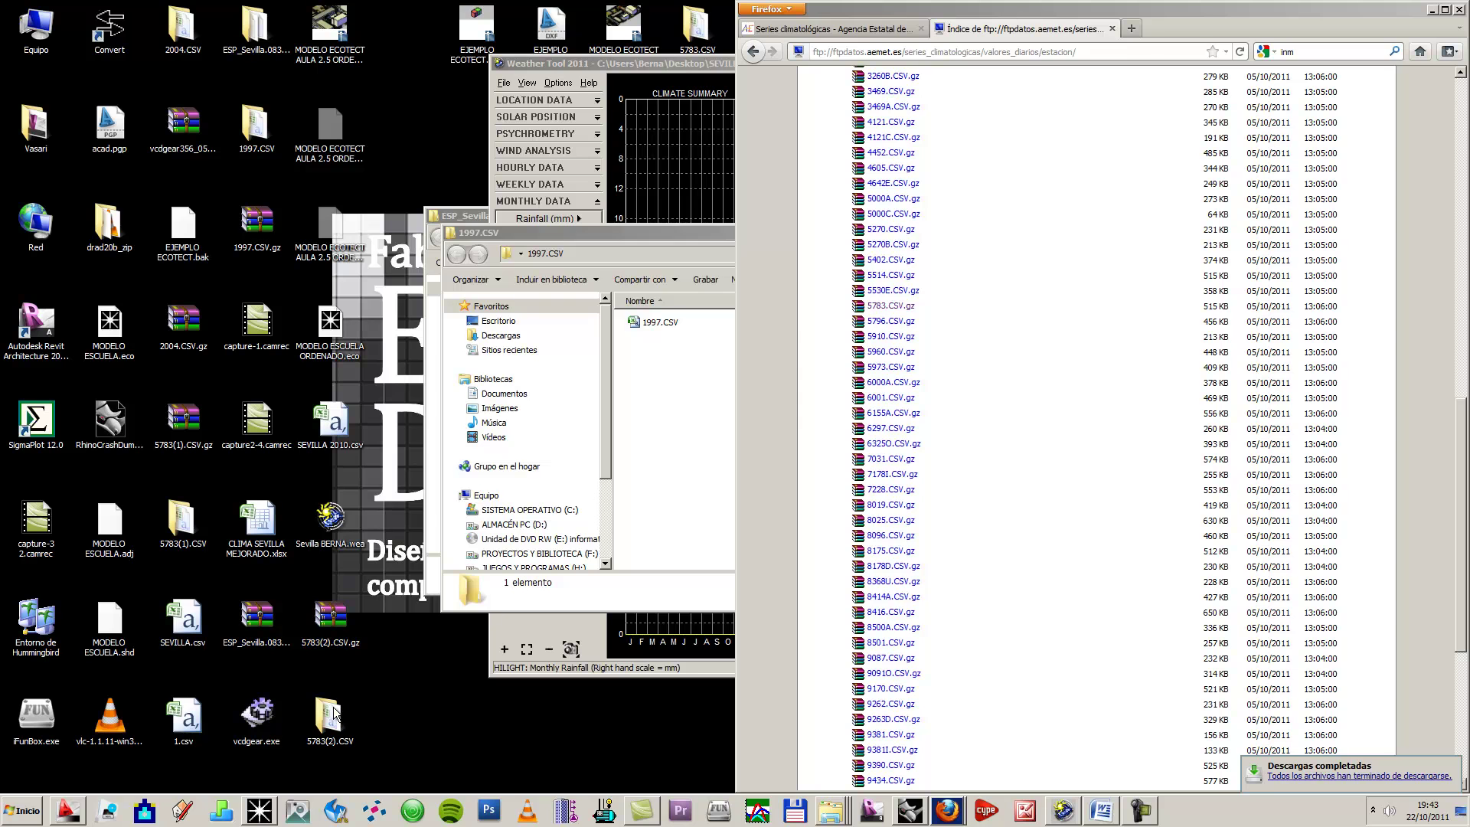
pyautogui.doubleClick(678, 340)
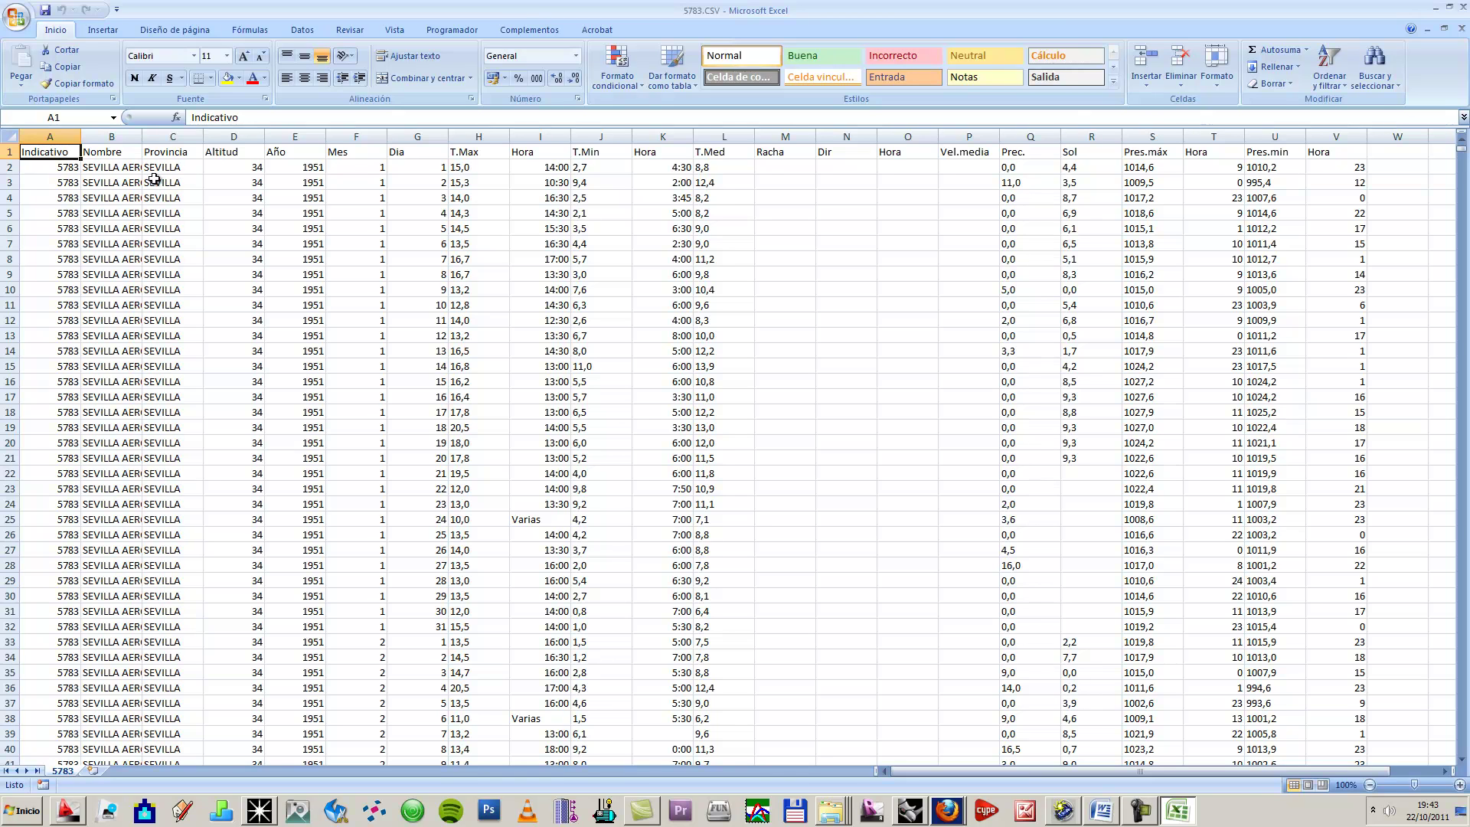
# Step: Examine the Año, T.Max, T.Min and T.Med columns and the daily Sevilla records from 1951 to 1961
pyautogui.moveTo(235, 173); pyautogui.dragTo(482, 165)
pyautogui.click(304, 152)
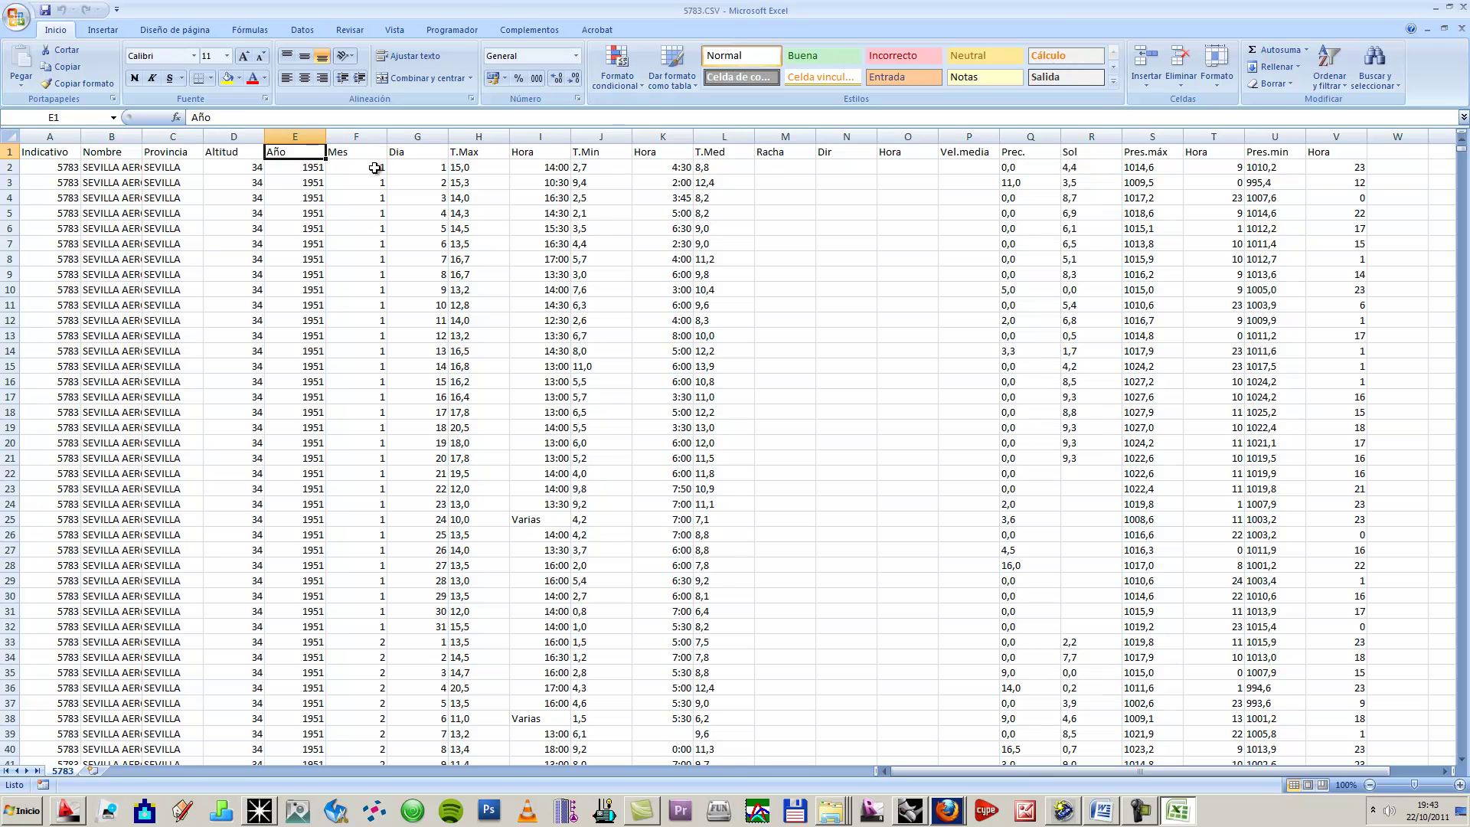
pyautogui.click(464, 166)
pyautogui.click(612, 167)
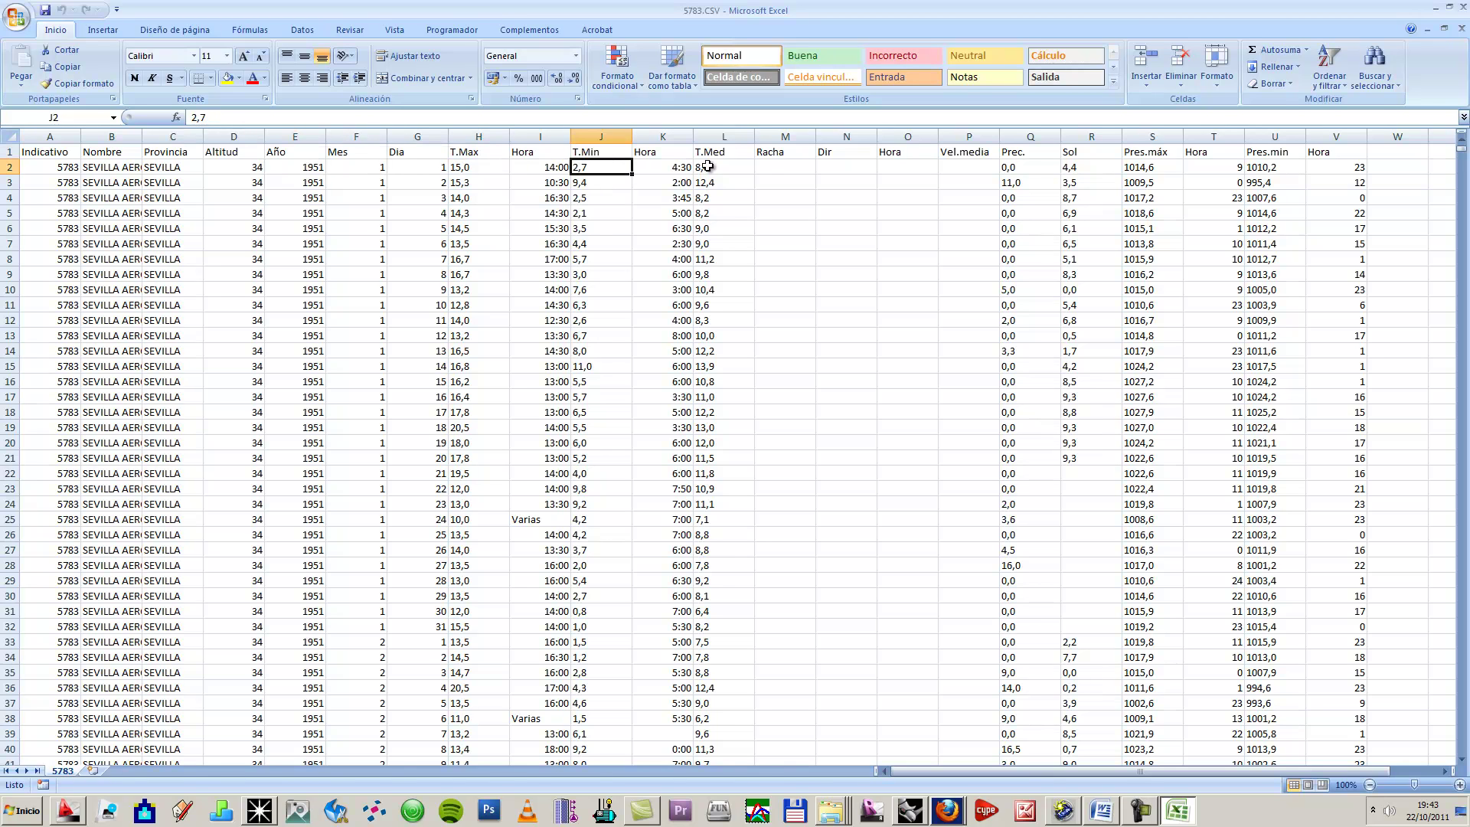
pyautogui.click(707, 164)
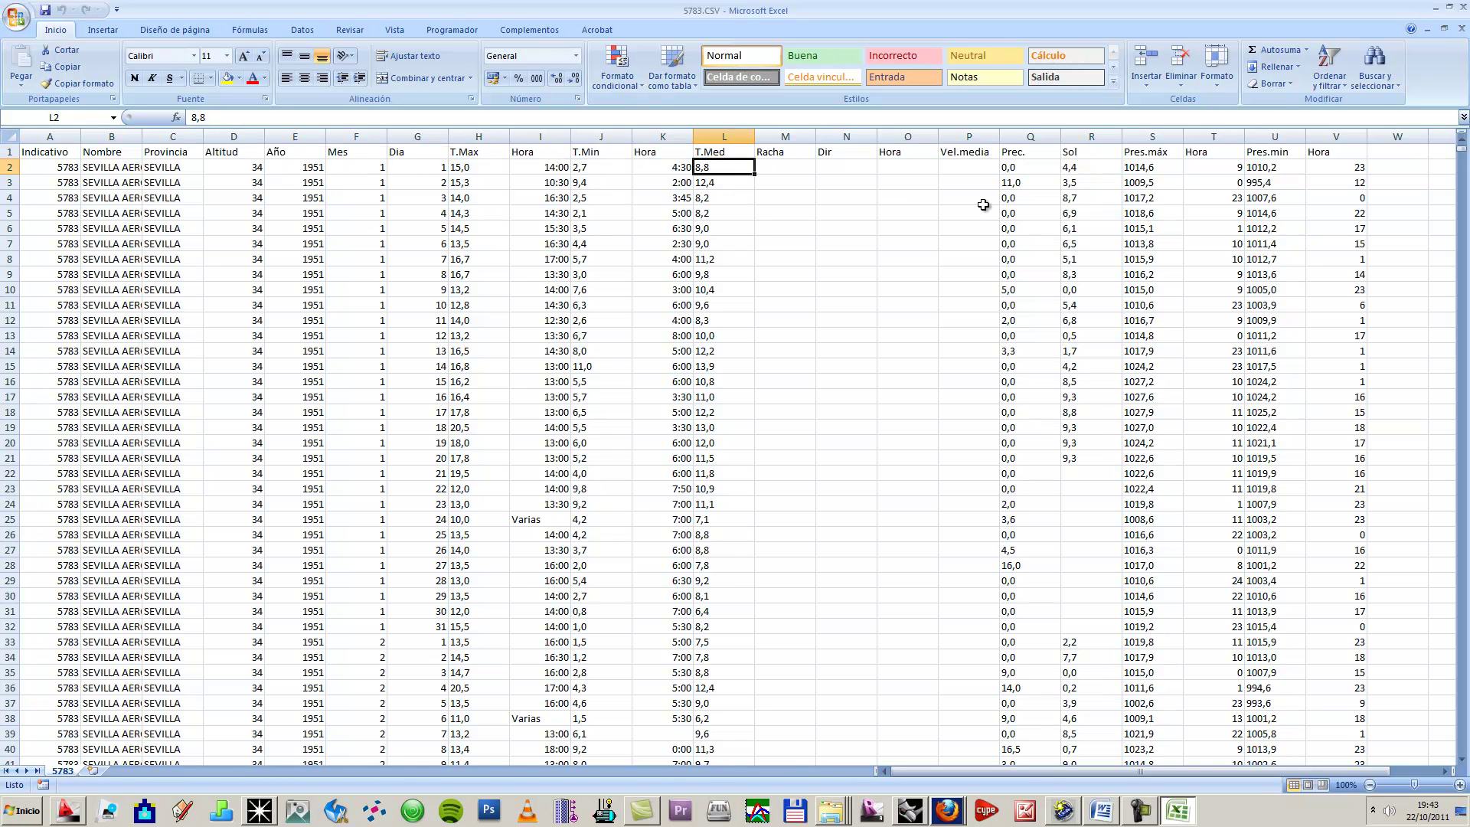
pyautogui.keyDown('ctrl'); pyautogui.scroll(-1, 878, 213); pyautogui.keyUp('ctrl')
pyautogui.scroll(-20, 843, 328)
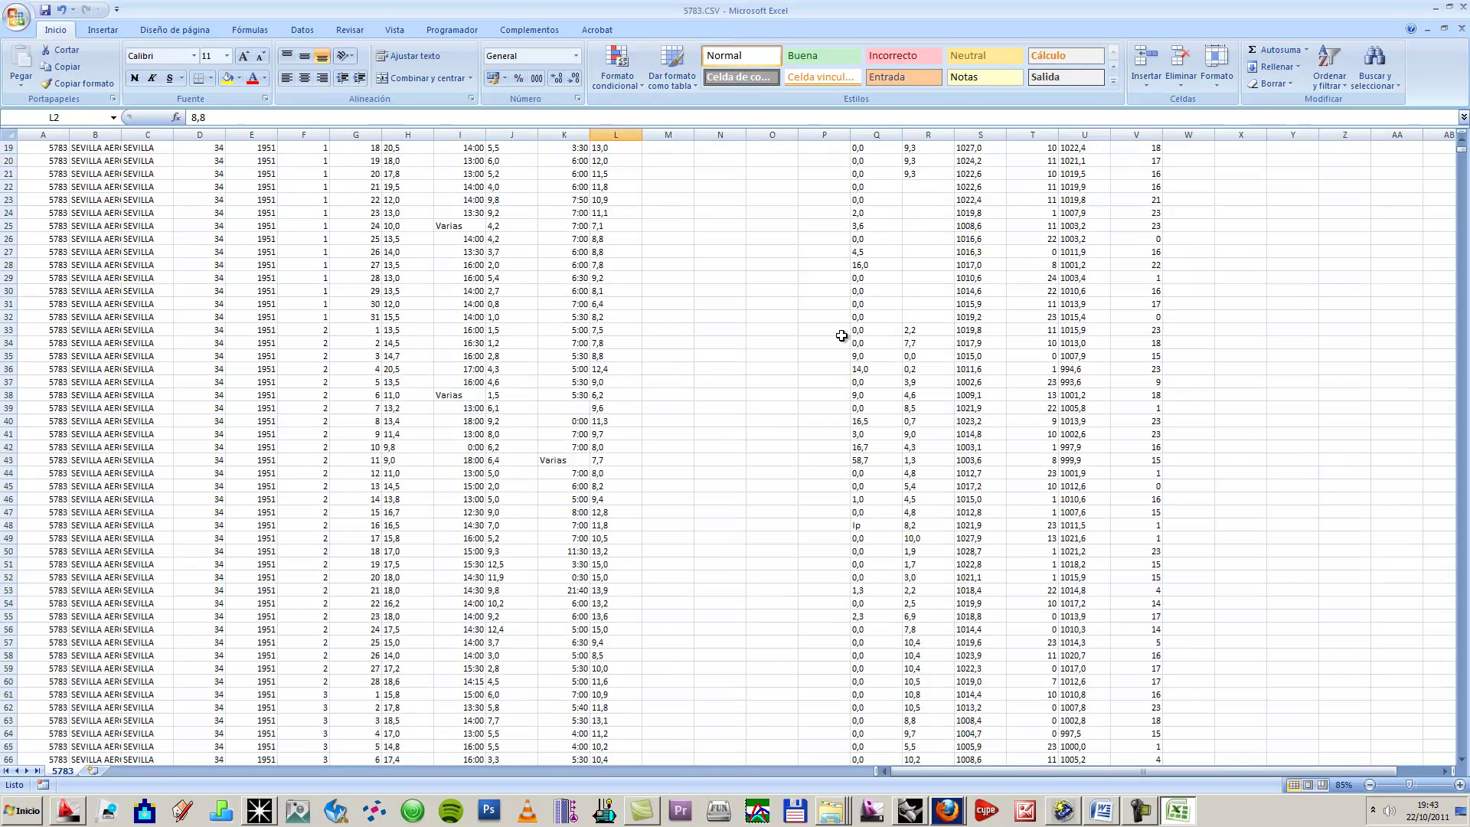
pyautogui.scroll(-11, 805, 325)
pyautogui.moveTo(1463, 158); pyautogui.dragTo(1463, 255)
pyautogui.scroll(3, 531, 262)
pyautogui.scroll(7, 746, 268)
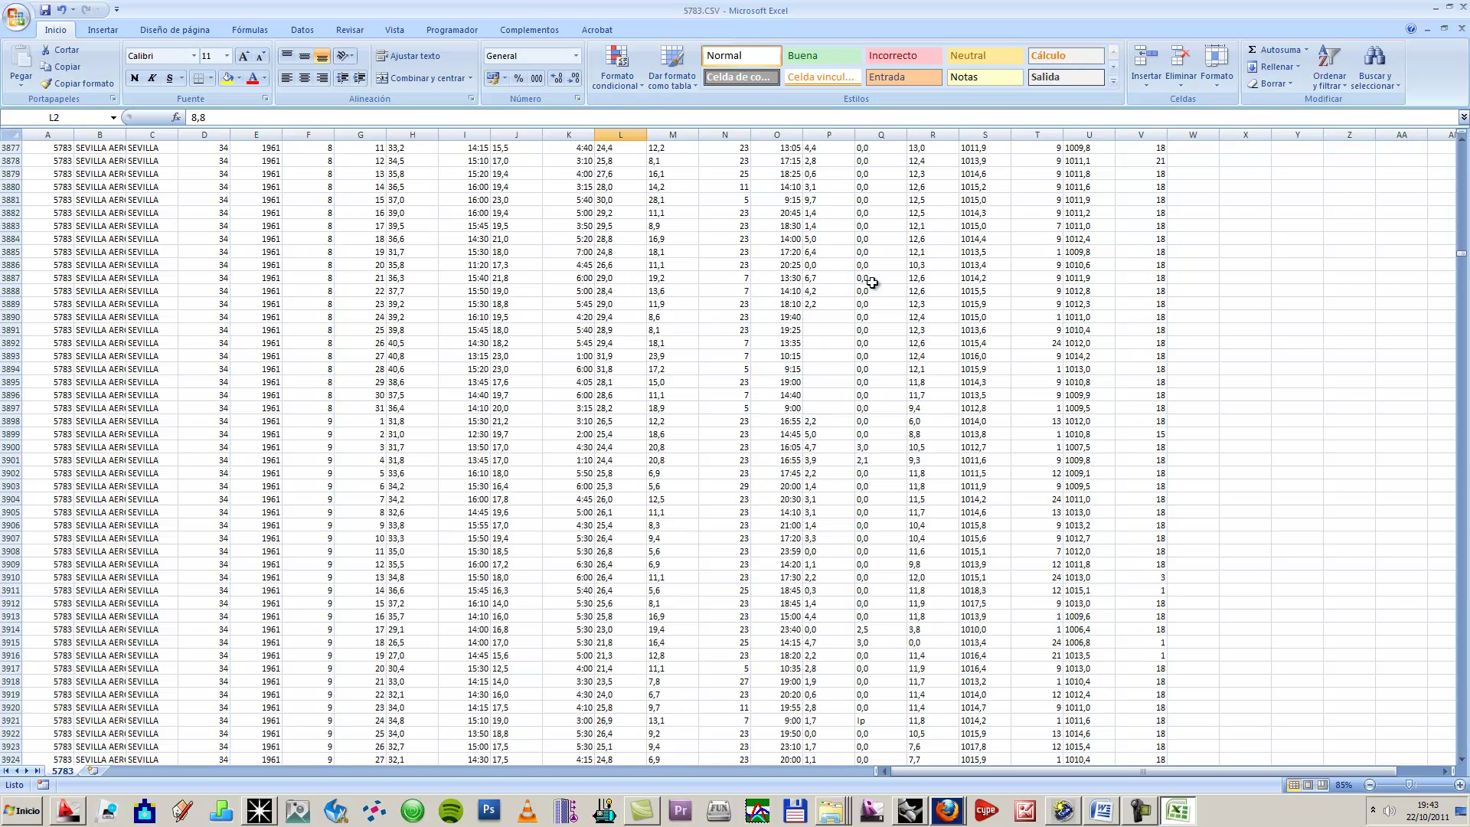
# Step: Examine the Prec., Sol, Pres.máx and Pres.min columns from the first 1951 records of the 5783.CSV sheet
pyautogui.moveTo(1462, 253); pyautogui.dragTo(1384, 153)
pyautogui.moveTo(863, 164); pyautogui.dragTo(869, 486)
pyautogui.moveTo(918, 148); pyautogui.dragTo(915, 383)
pyautogui.moveTo(968, 163); pyautogui.dragTo(988, 435)
pyautogui.moveTo(1084, 166); pyautogui.dragTo(1066, 448)
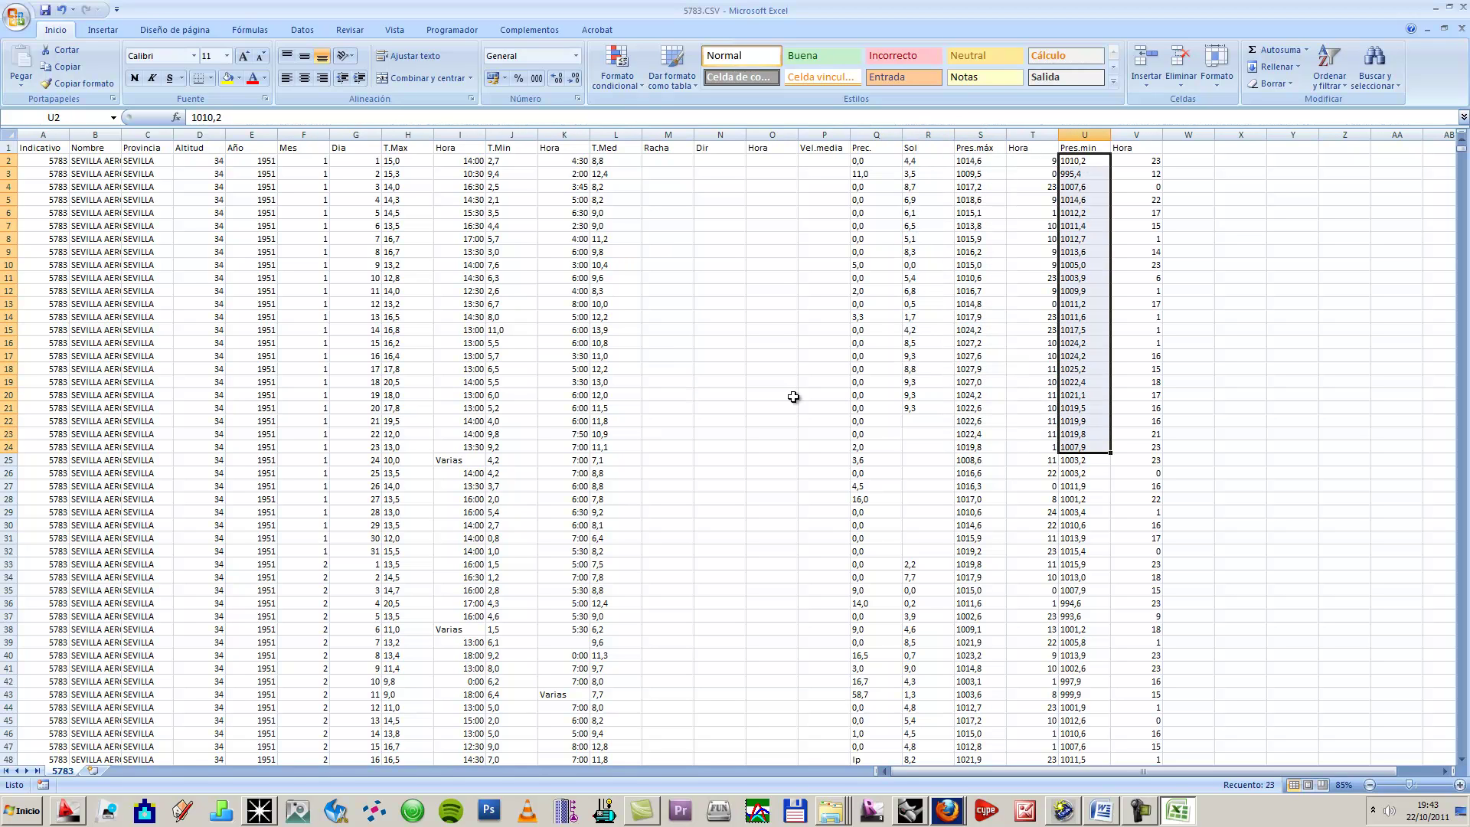
pyautogui.scroll(-17, 916, 523)
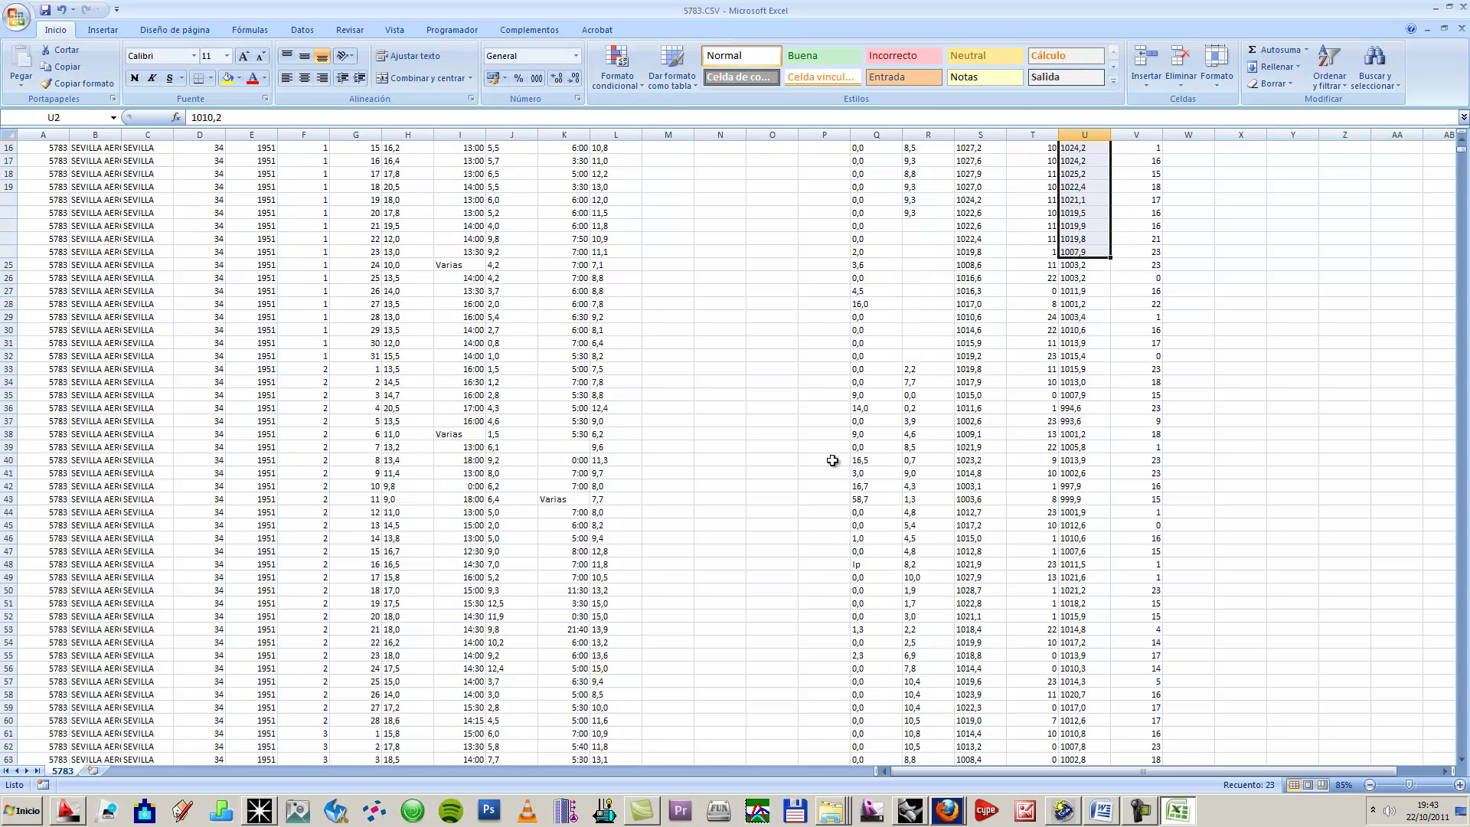
pyautogui.scroll(-5, 735, 512)
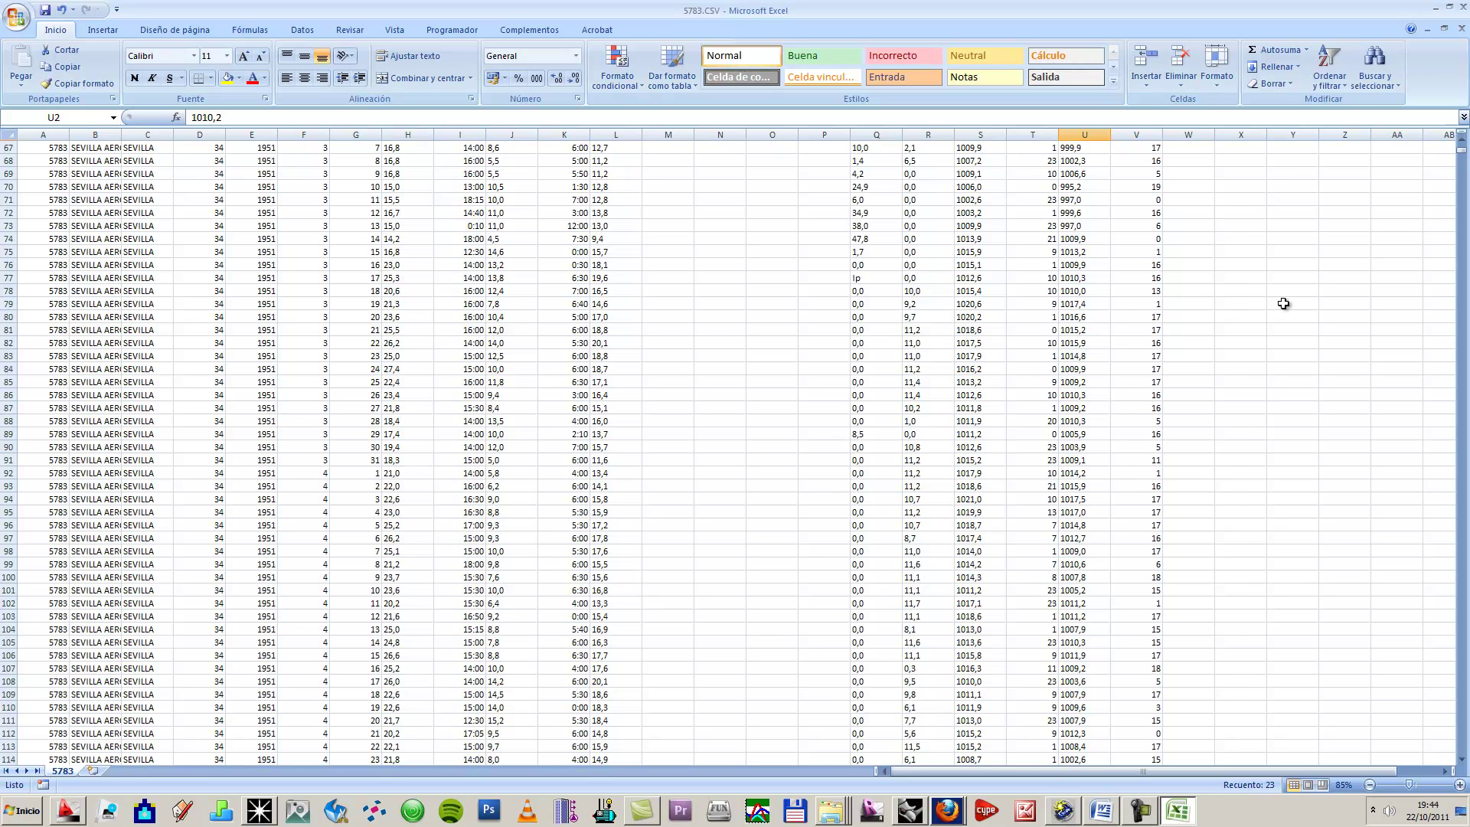
# Step: Switch to Weather Tool and open 1.csv from the desktop as a Separated Value Files type for hourly data import
pyautogui.click(1063, 810)
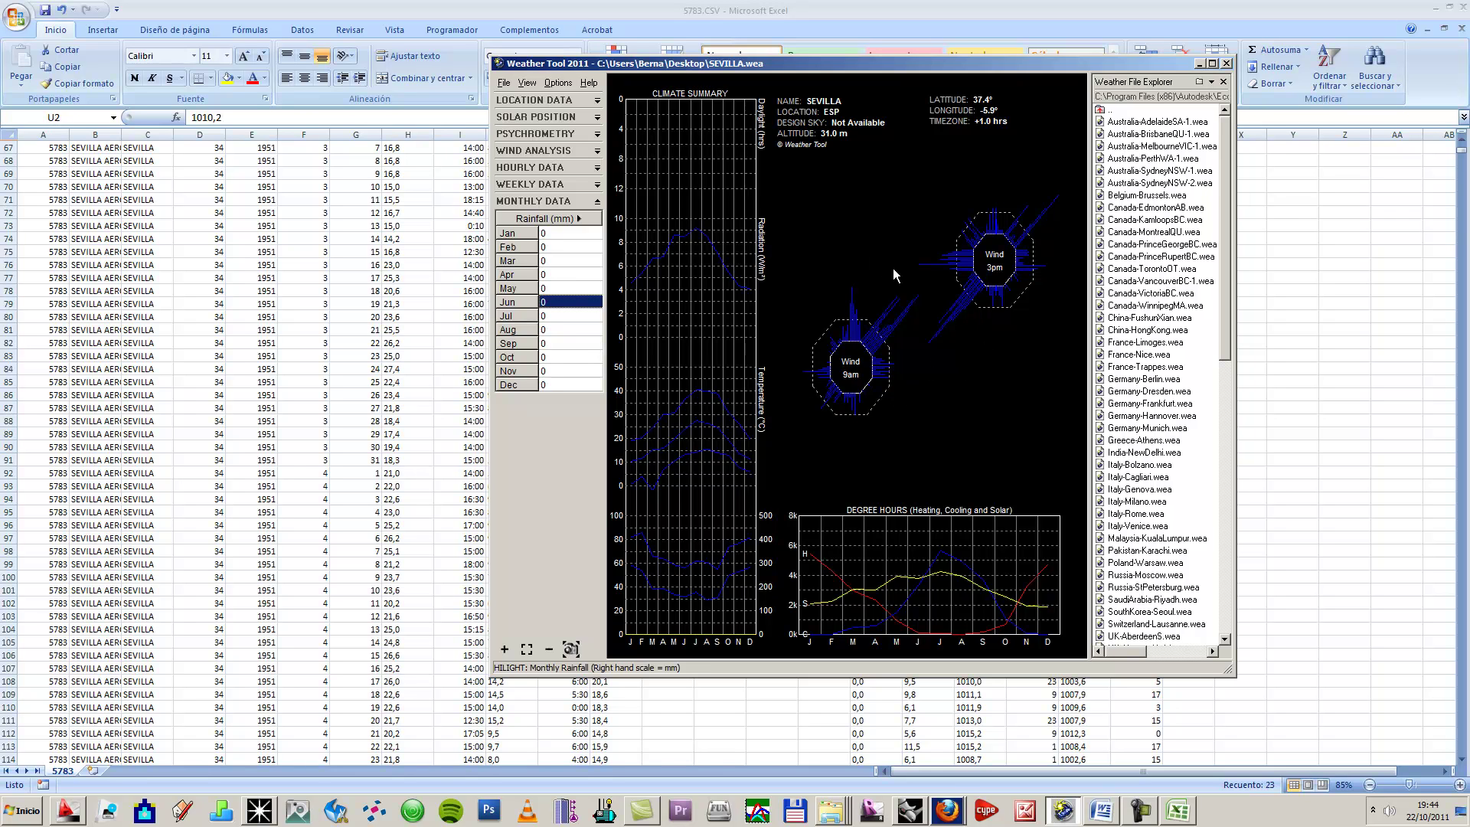
pyautogui.click(508, 84)
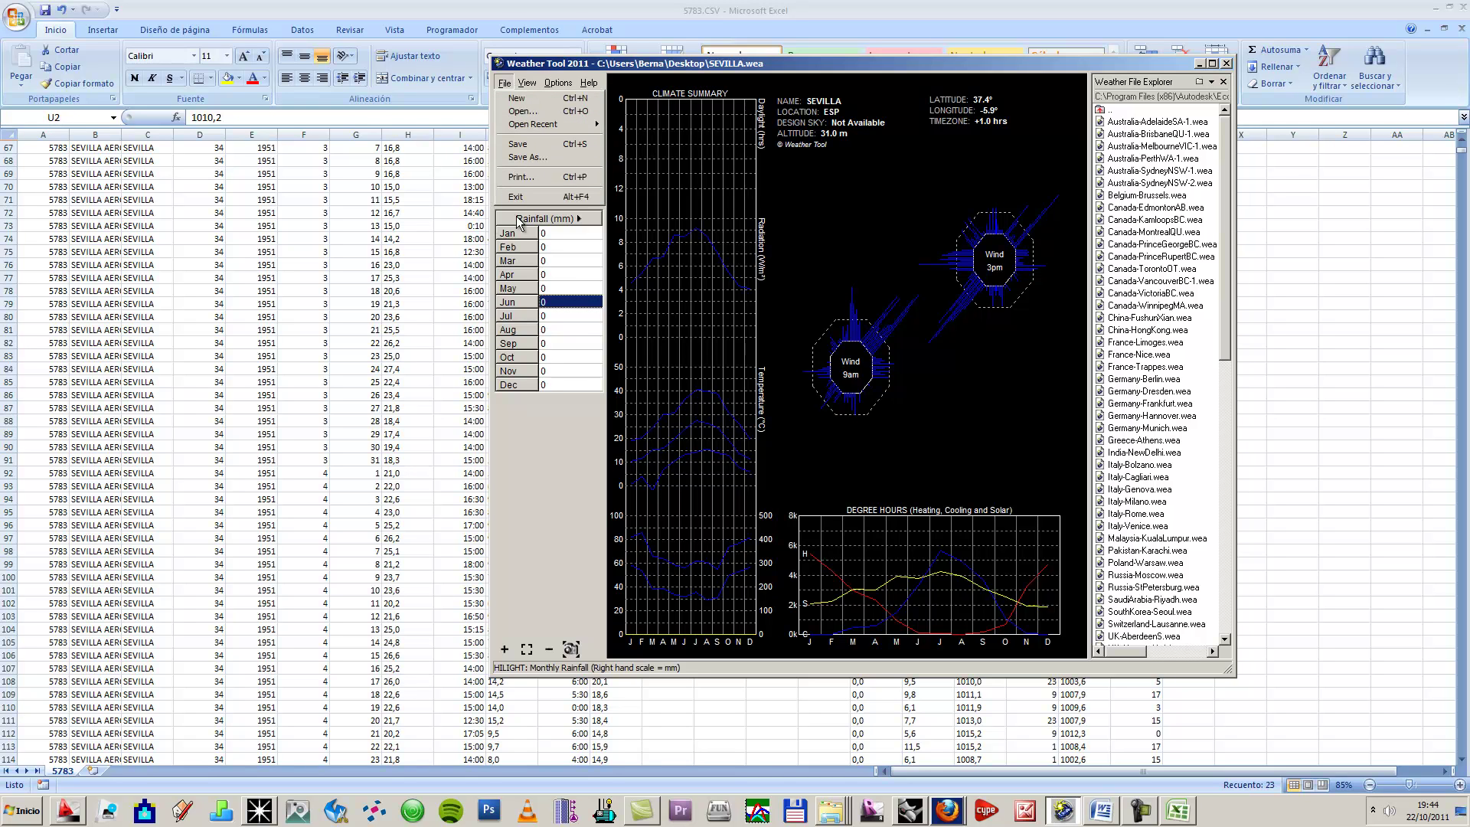
pyautogui.click(523, 112)
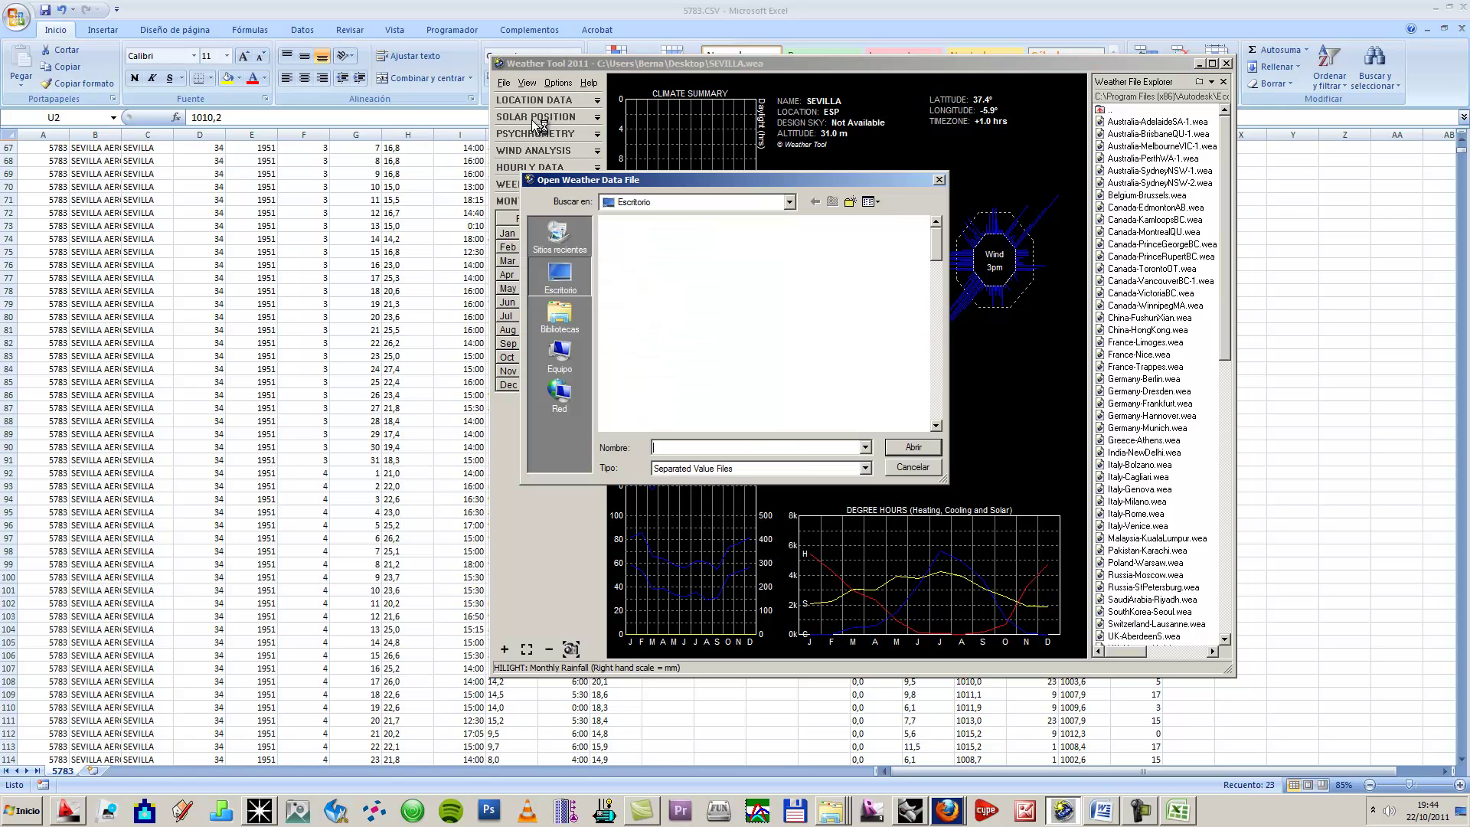
pyautogui.click(805, 466)
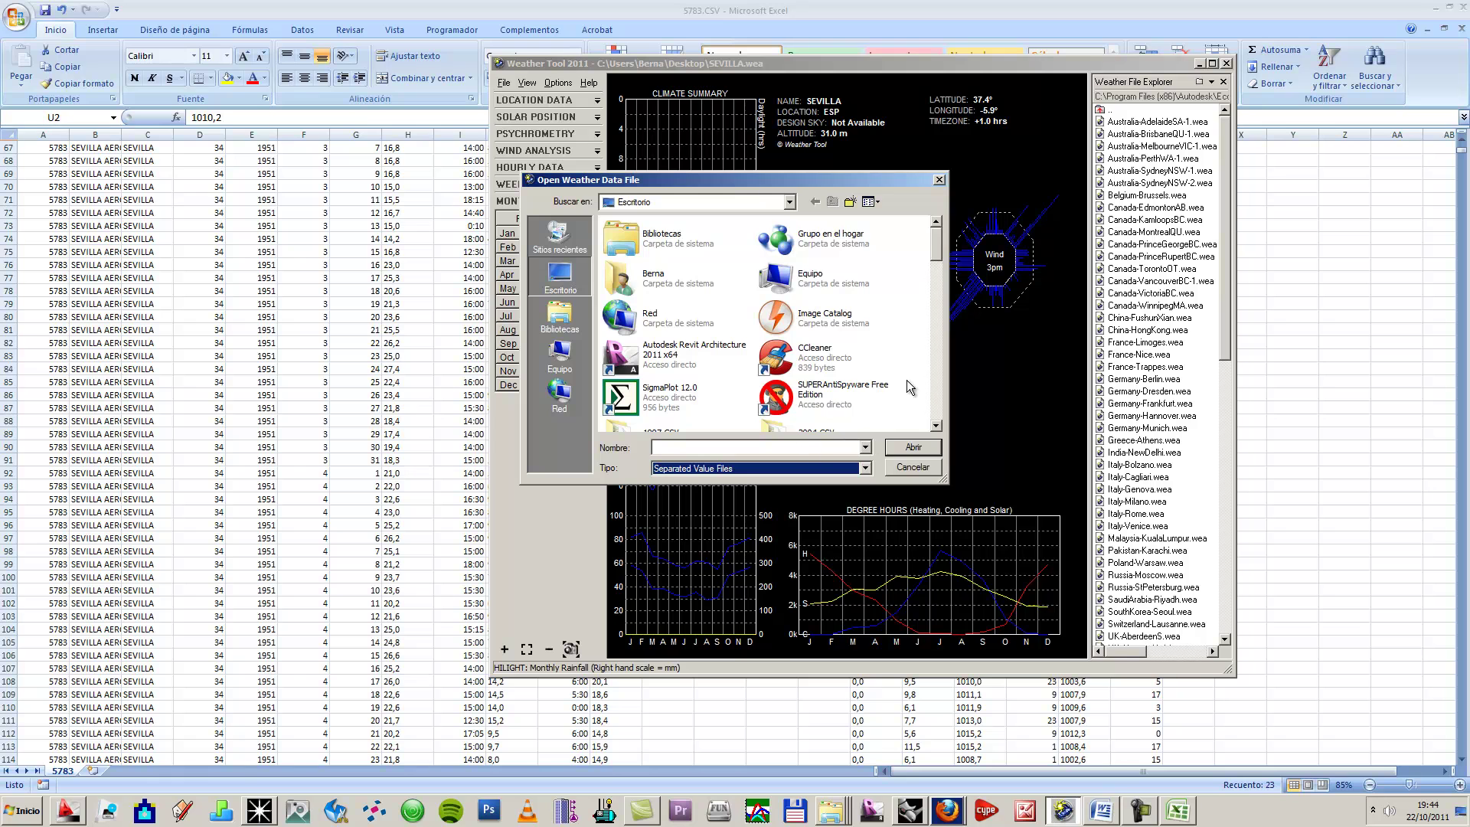
pyautogui.moveTo(937, 244); pyautogui.dragTo(930, 287)
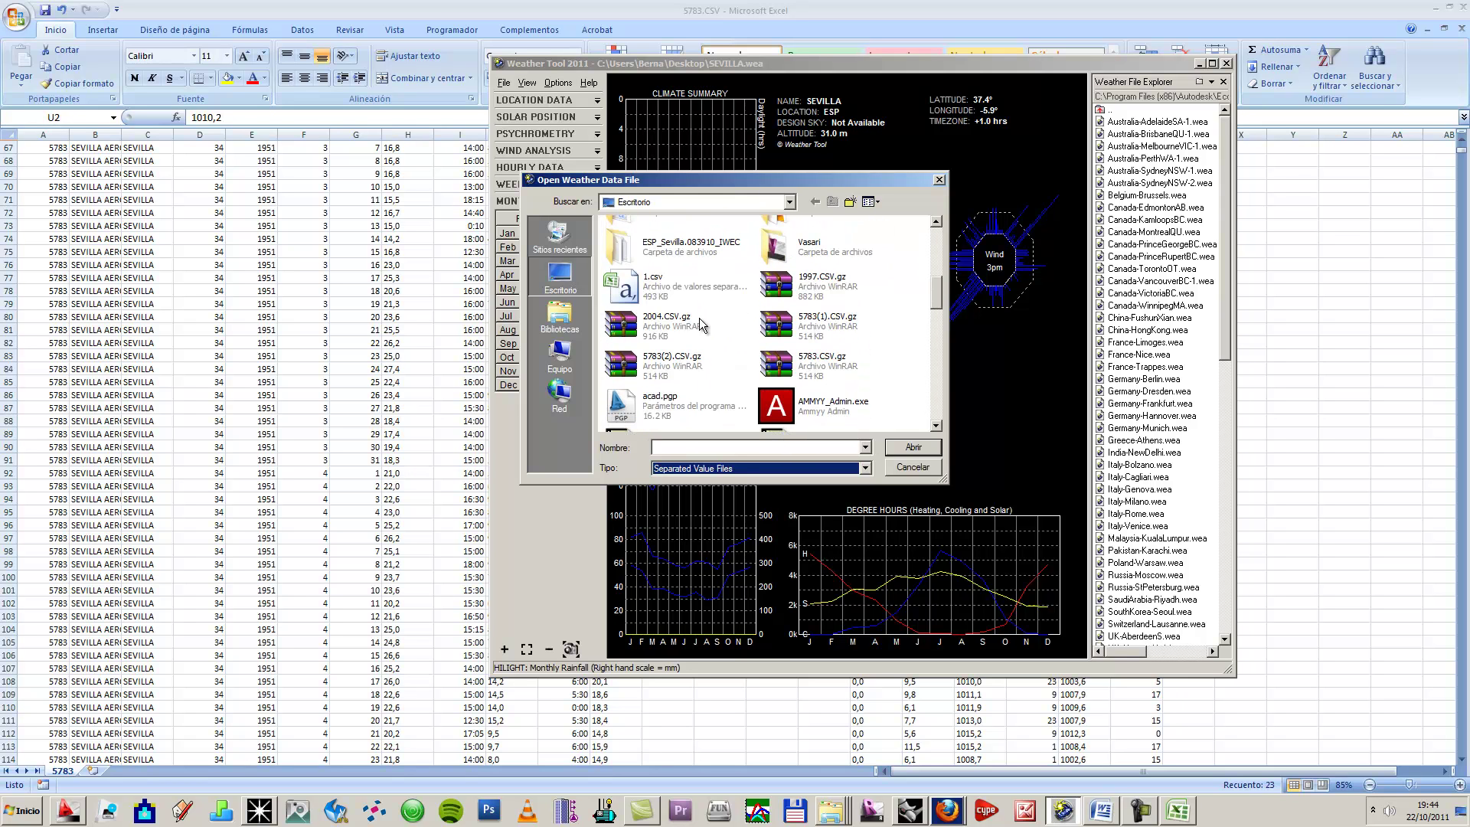
pyautogui.click(654, 297)
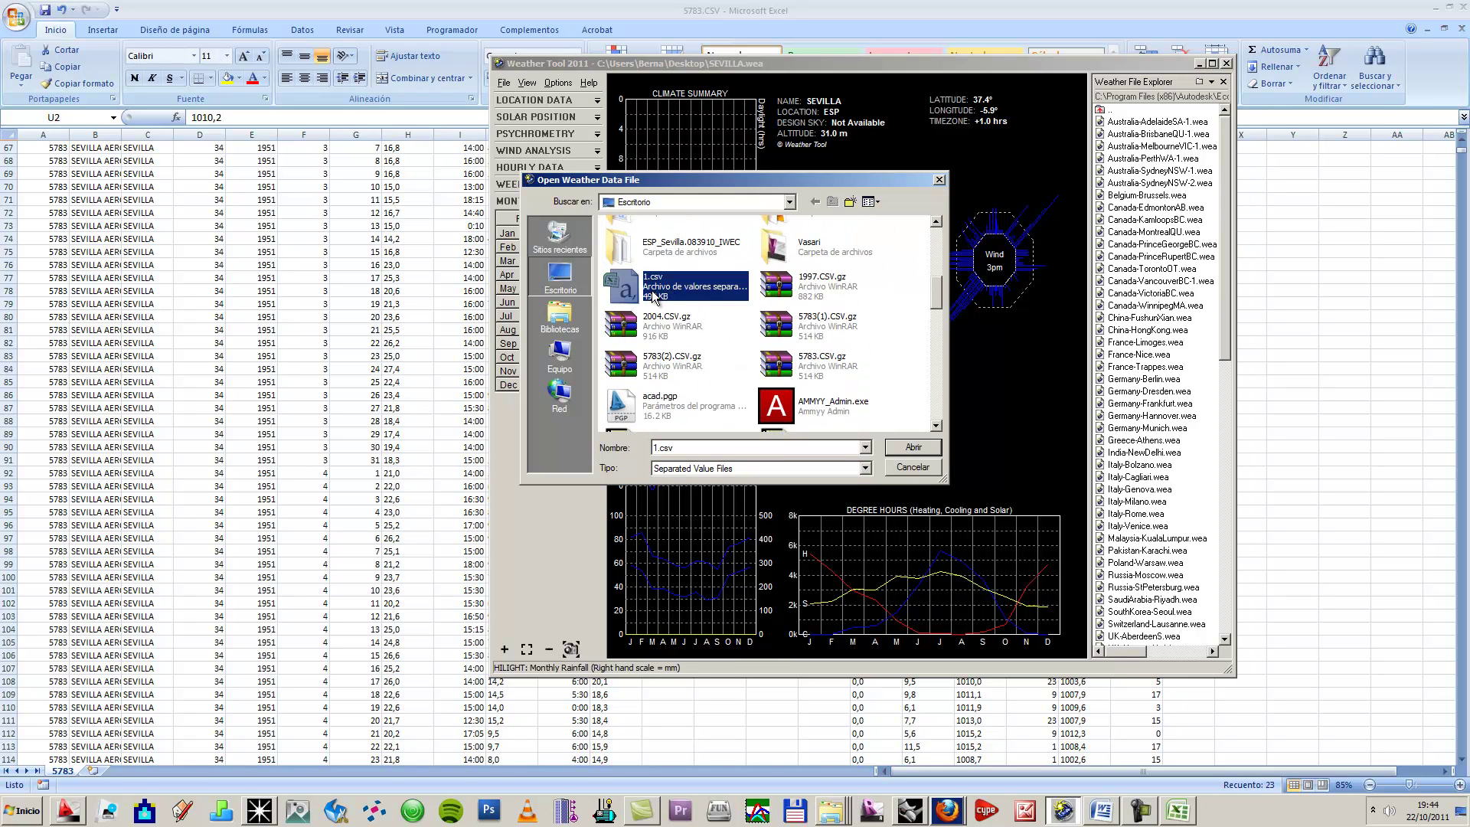
pyautogui.doubleClick(655, 297)
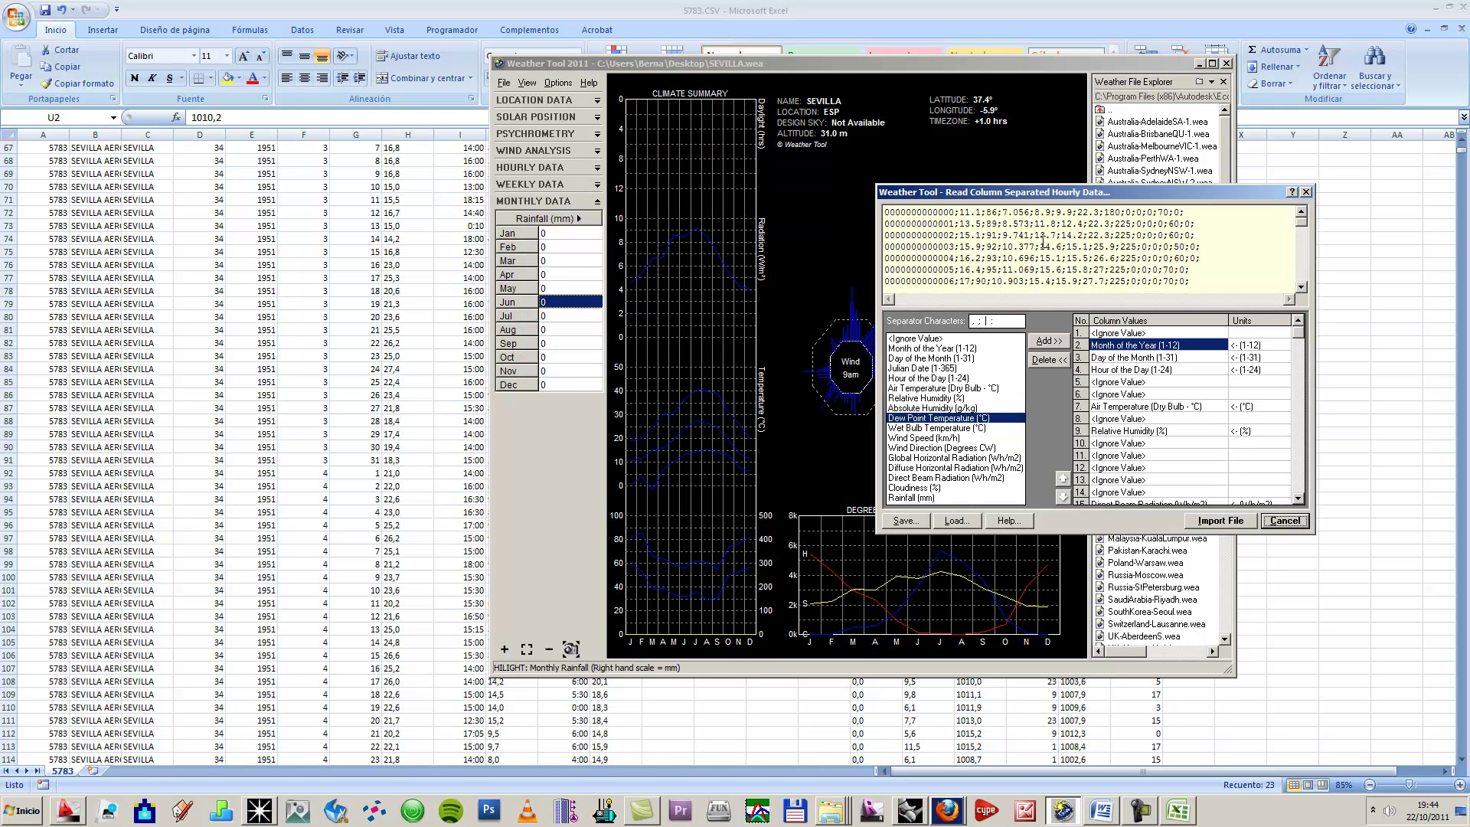
# Step: Review the separator characters, available data fields and column value assignments for the hourly data, then cancel the import
pyautogui.doubleClick(995, 322)
pyautogui.moveTo(1011, 323); pyautogui.dragTo(939, 322)
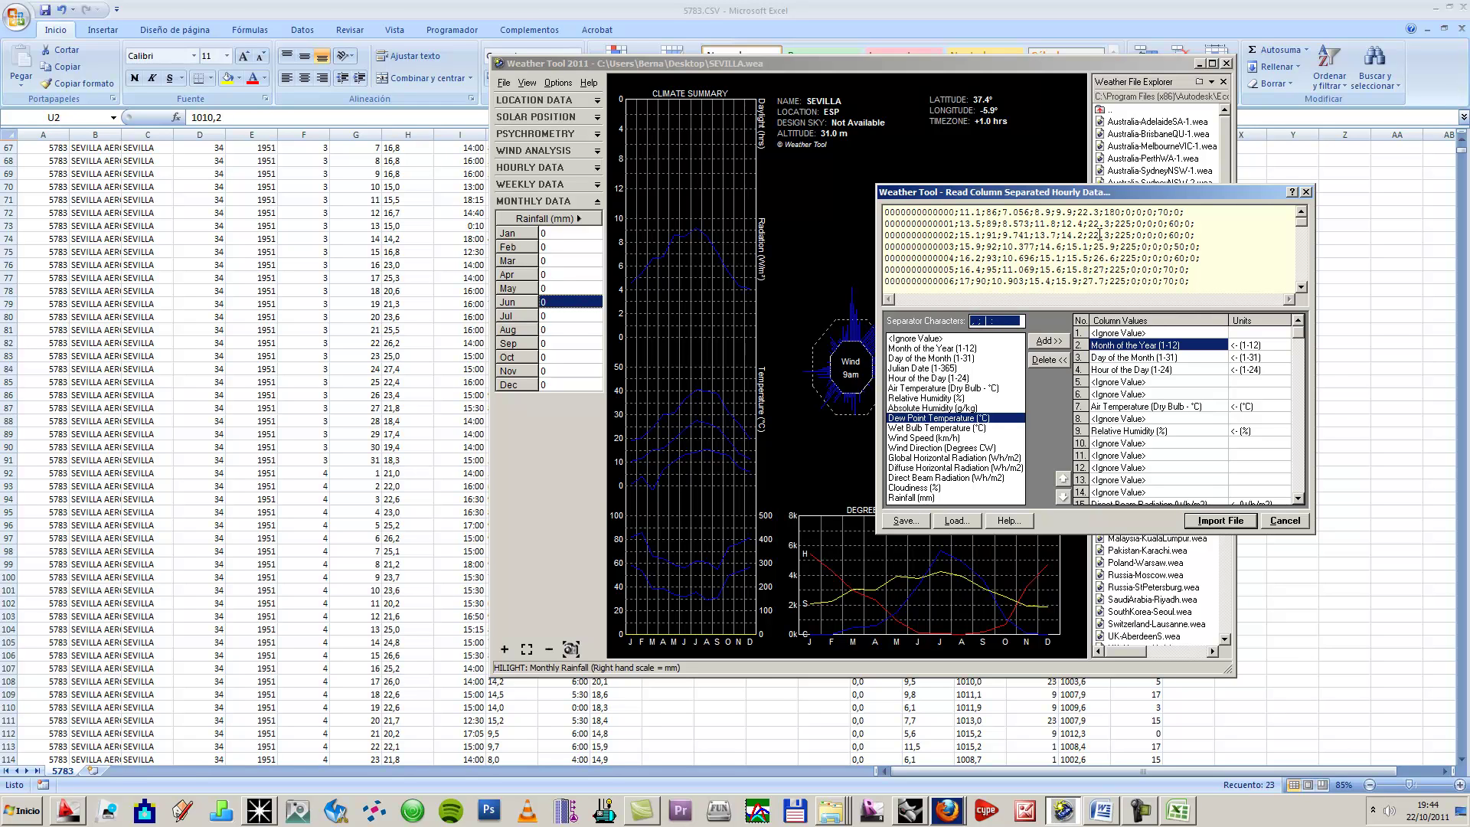
pyautogui.click(943, 377)
pyautogui.click(955, 395)
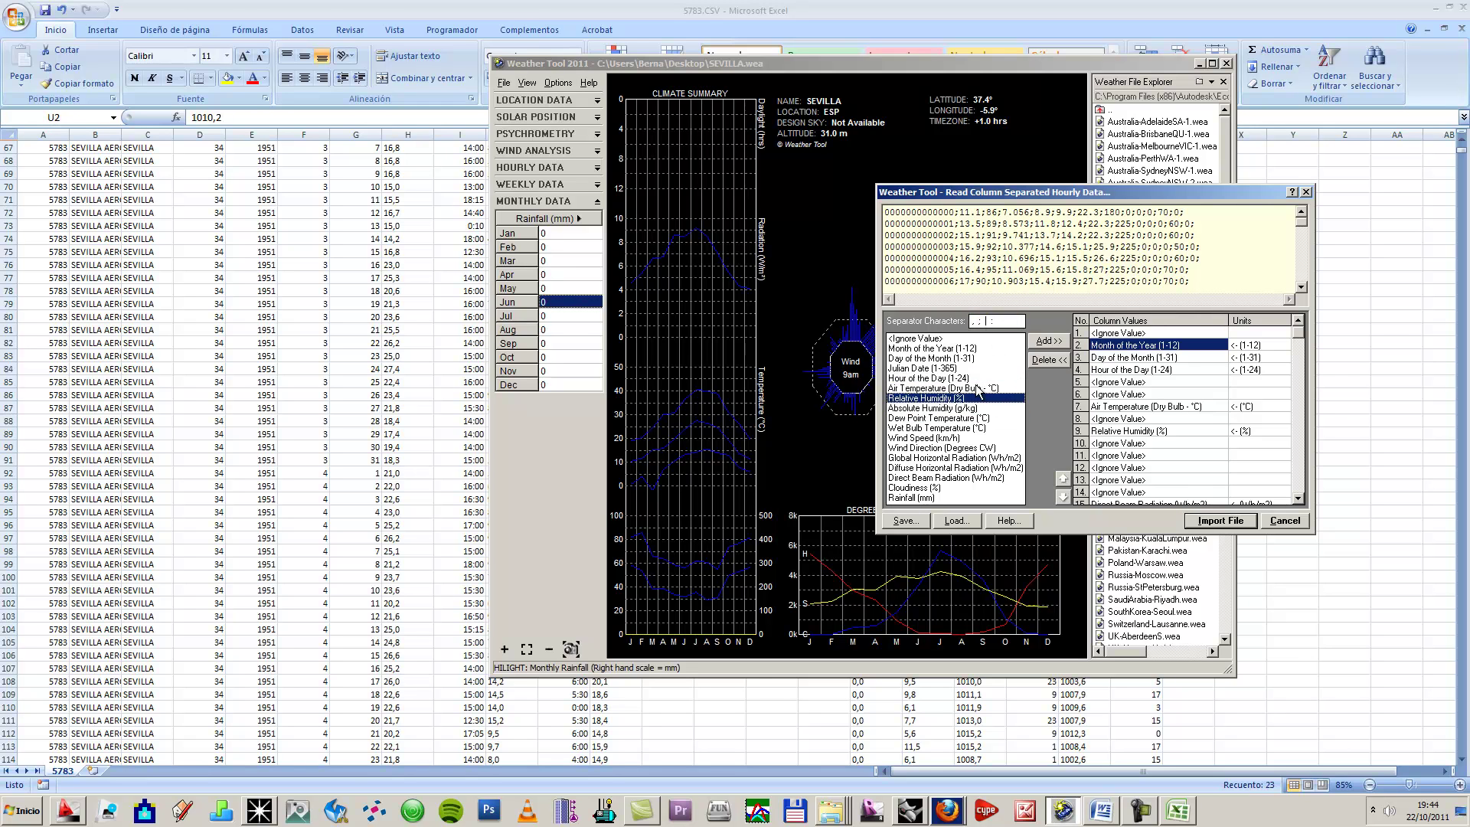
pyautogui.click(1153, 343)
pyautogui.click(959, 358)
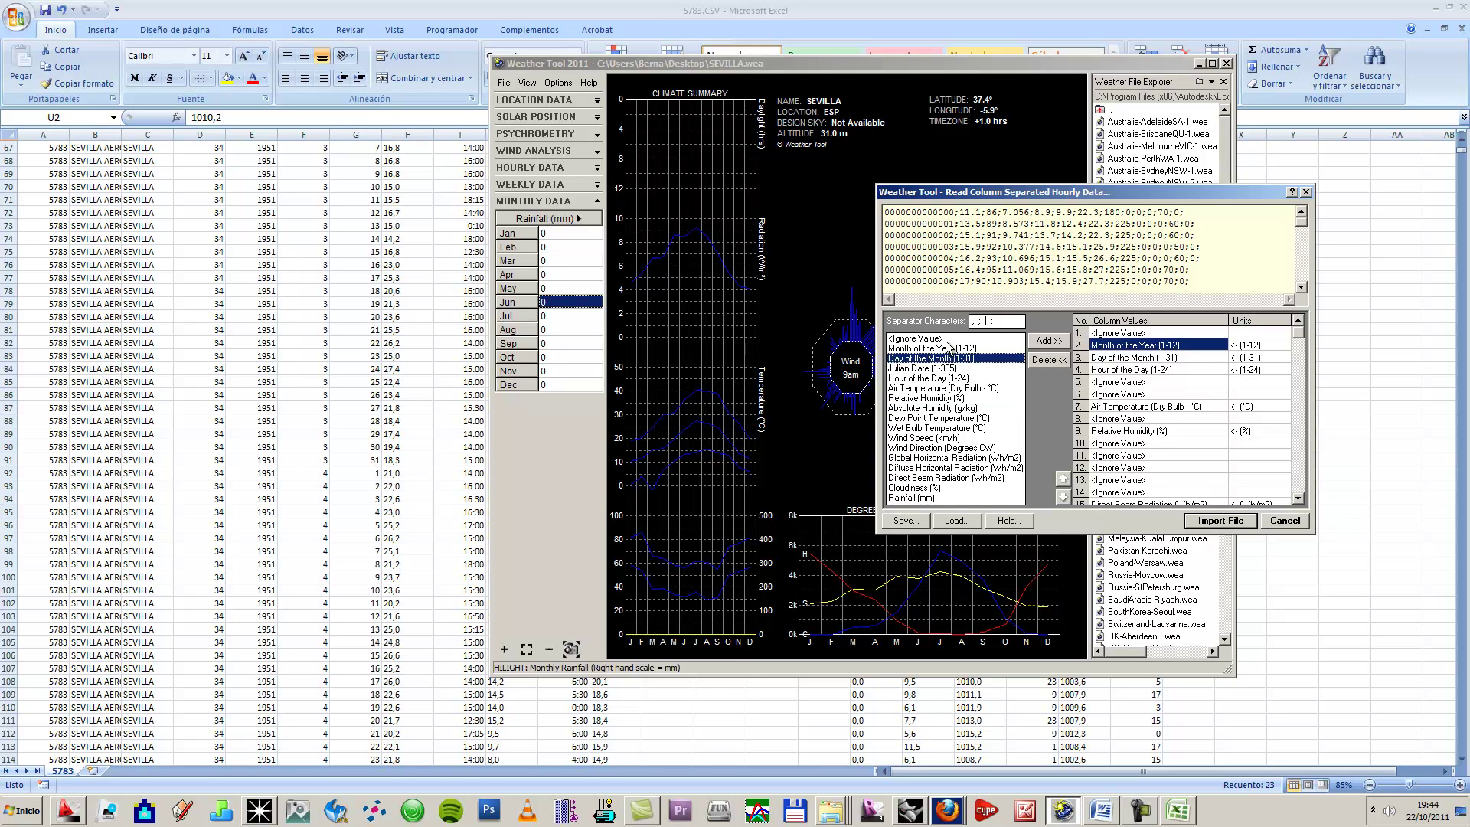
pyautogui.click(948, 338)
pyautogui.moveTo(1117, 330); pyautogui.dragTo(1133, 485)
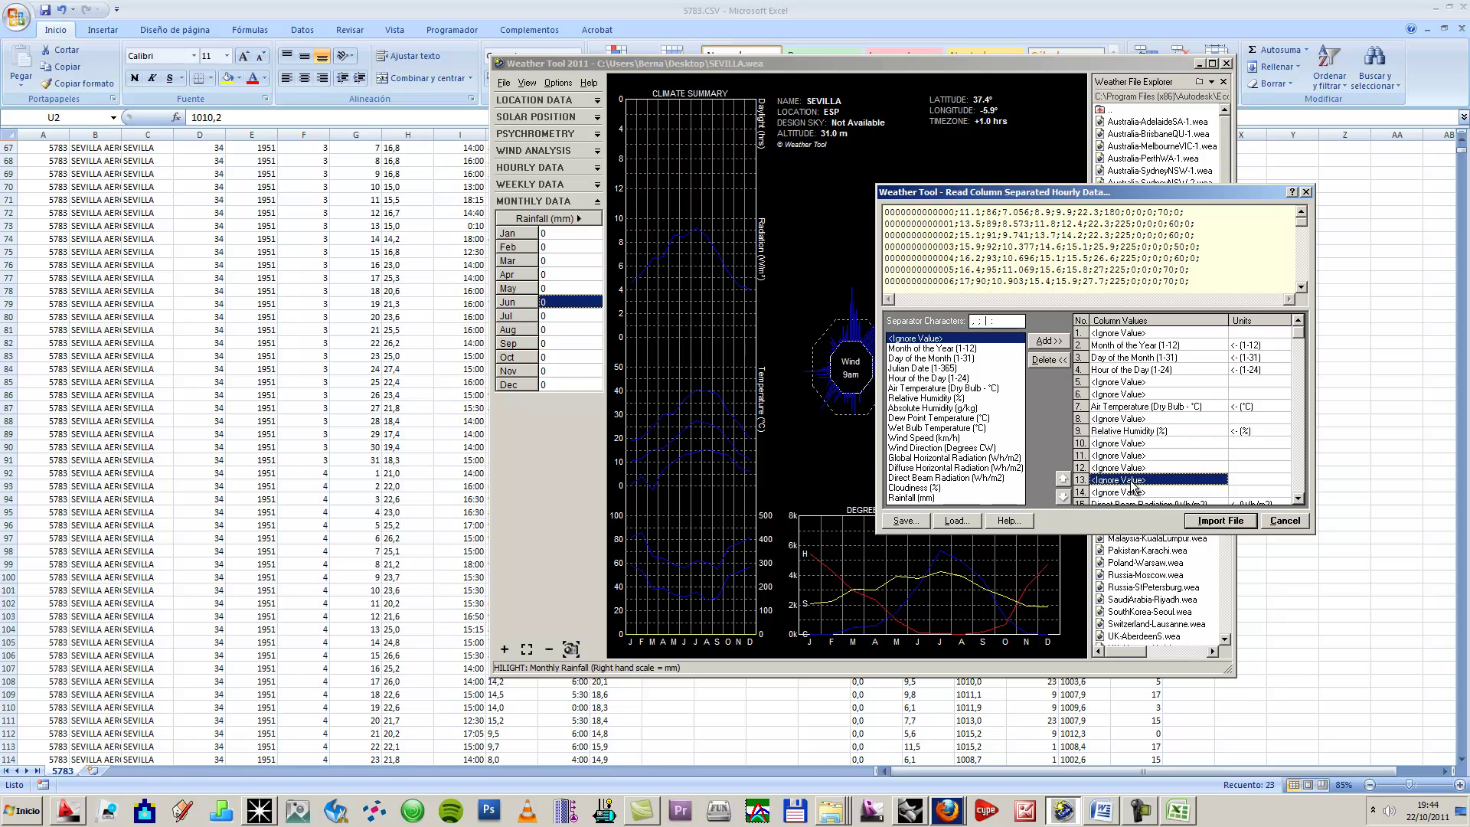
pyautogui.click(1285, 526)
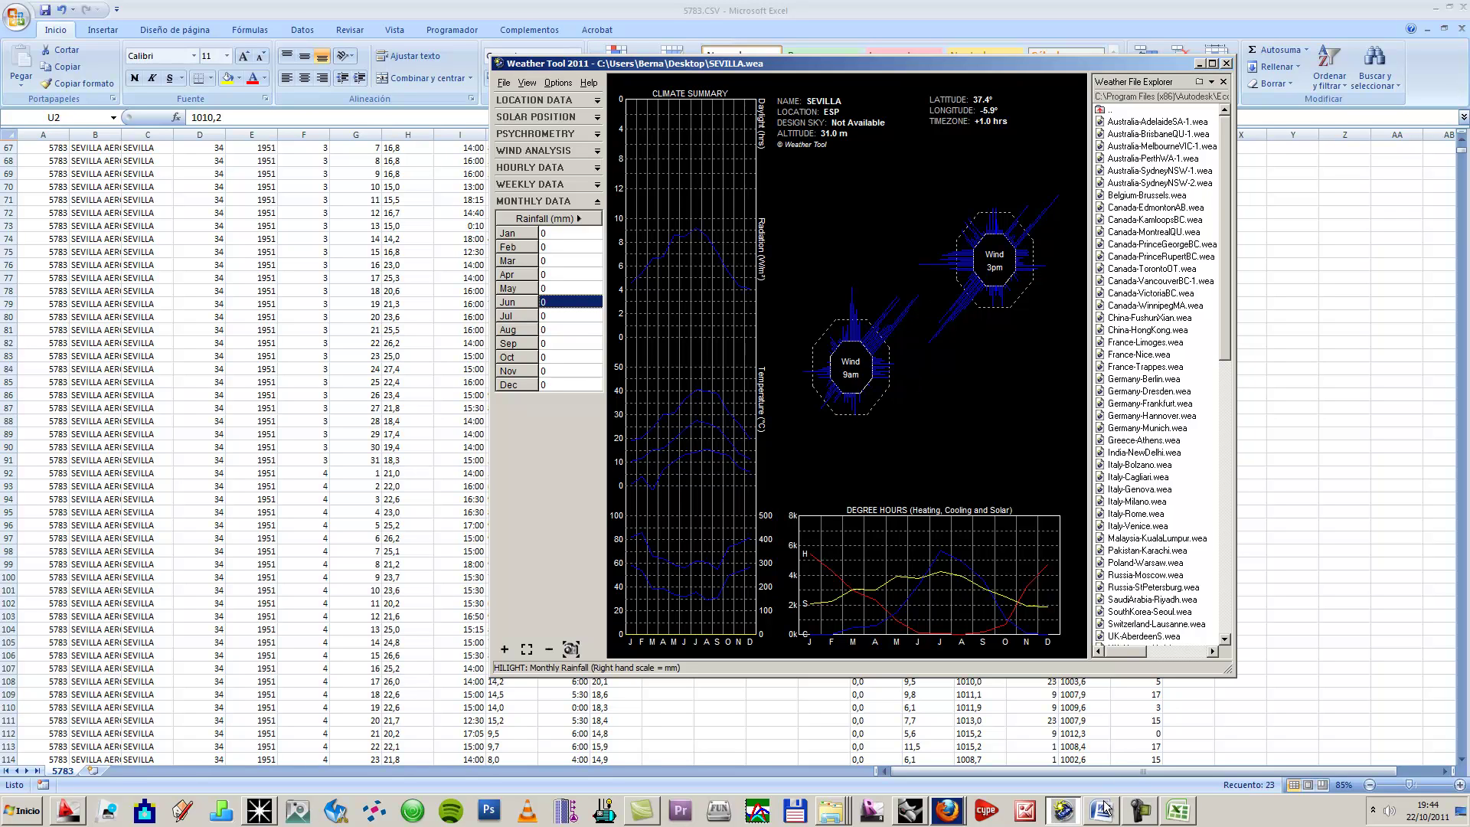
pyautogui.click(1142, 806)
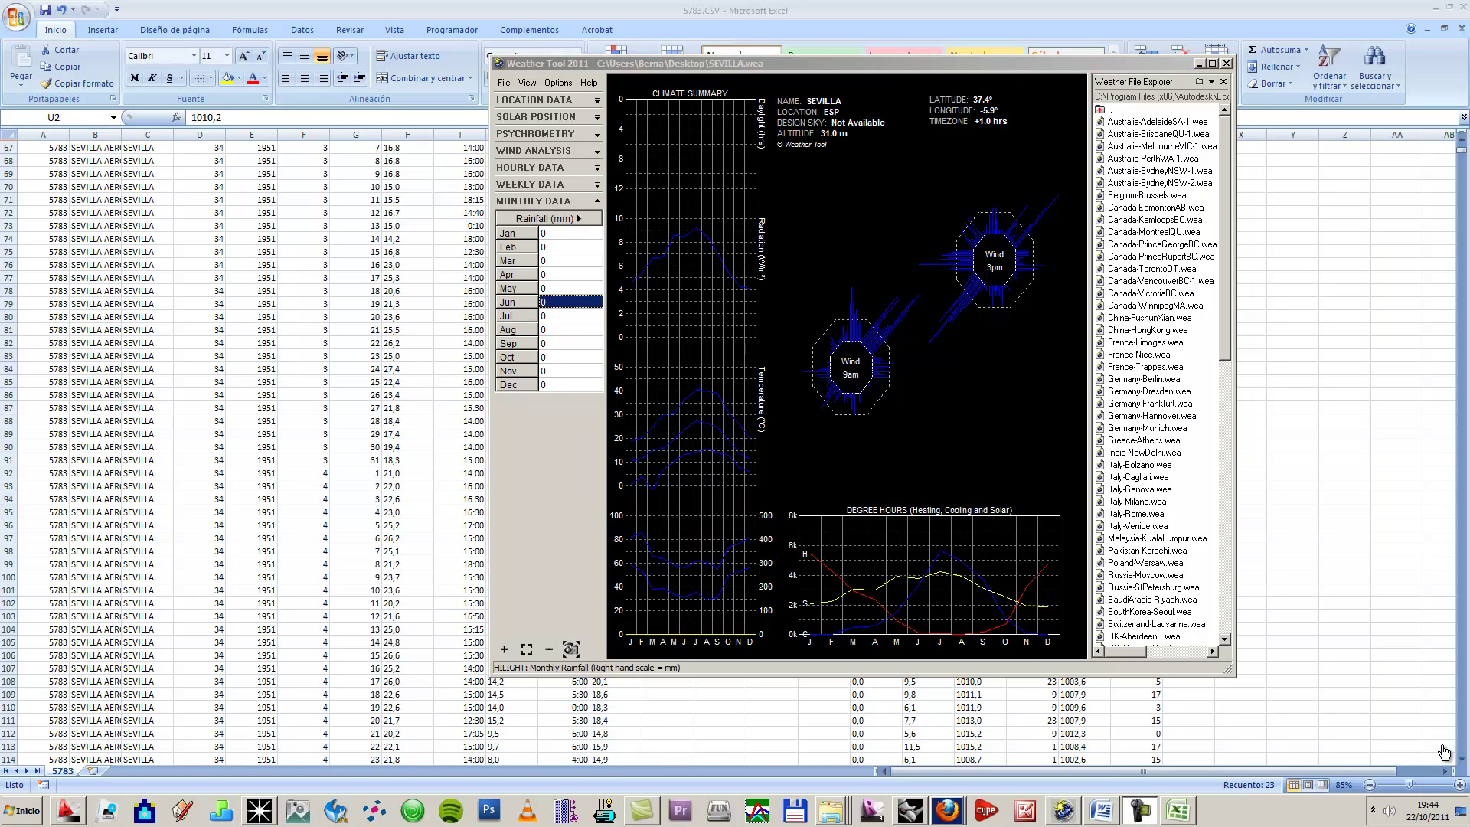